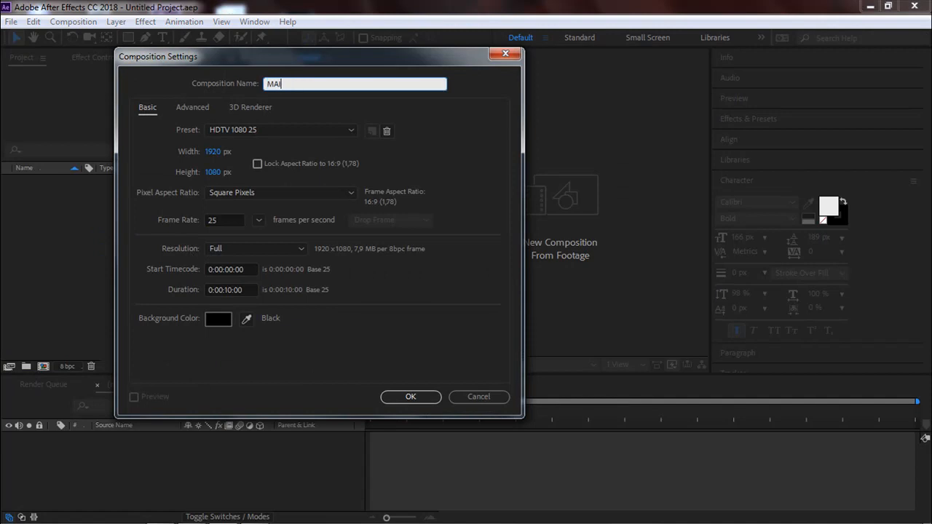
Name the new composition MAIN_COMP and create it with the HDTV 1080 25 preset and a 10-second duration.
text(MP)
click(390, 398)
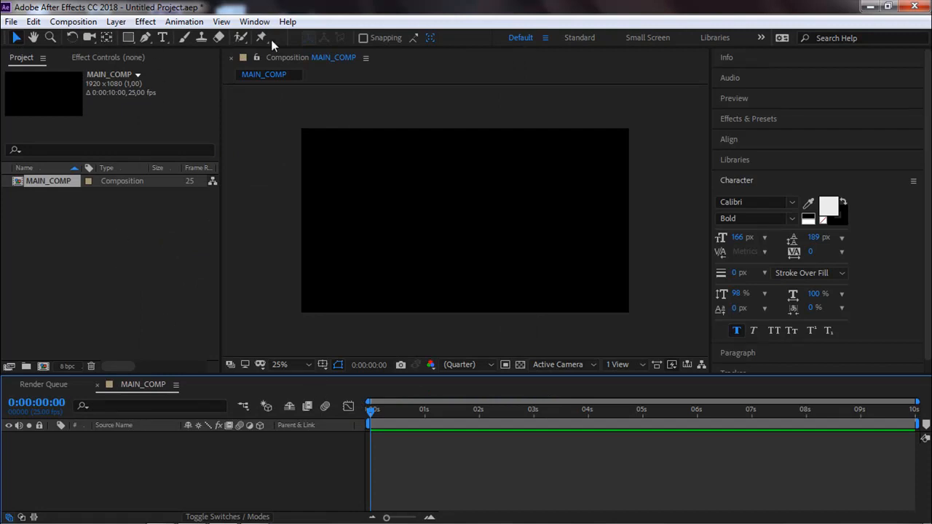
Add a horizontal text layer reading "CECI EST UN TEXTE" in the upper part of the composition.
click(163, 38)
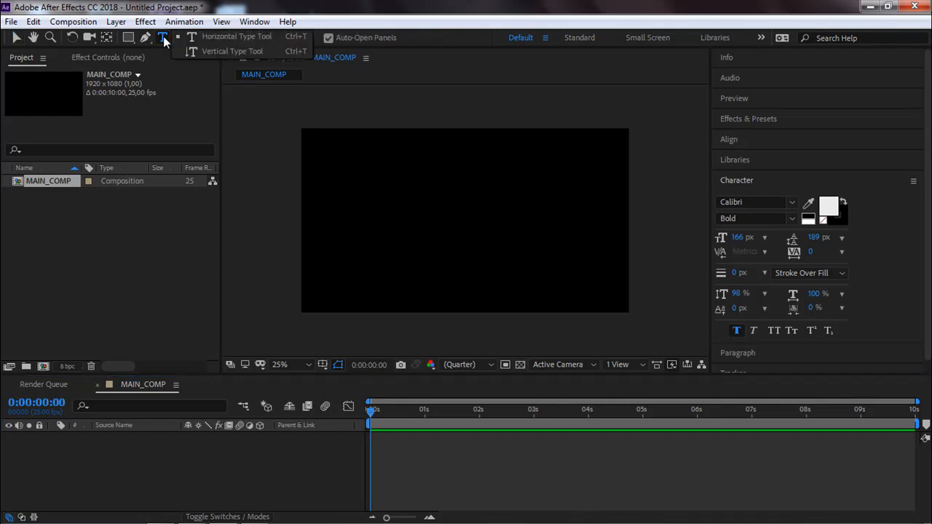
click(217, 37)
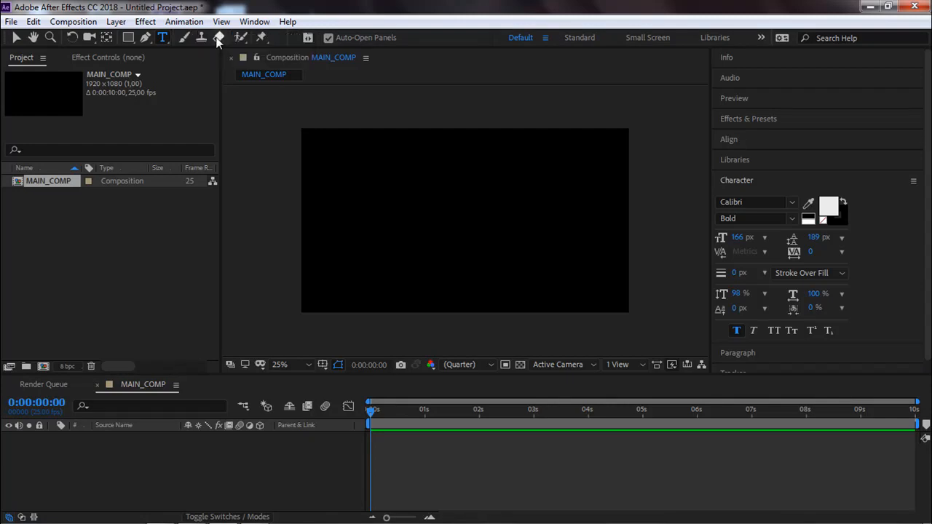
click(365, 204)
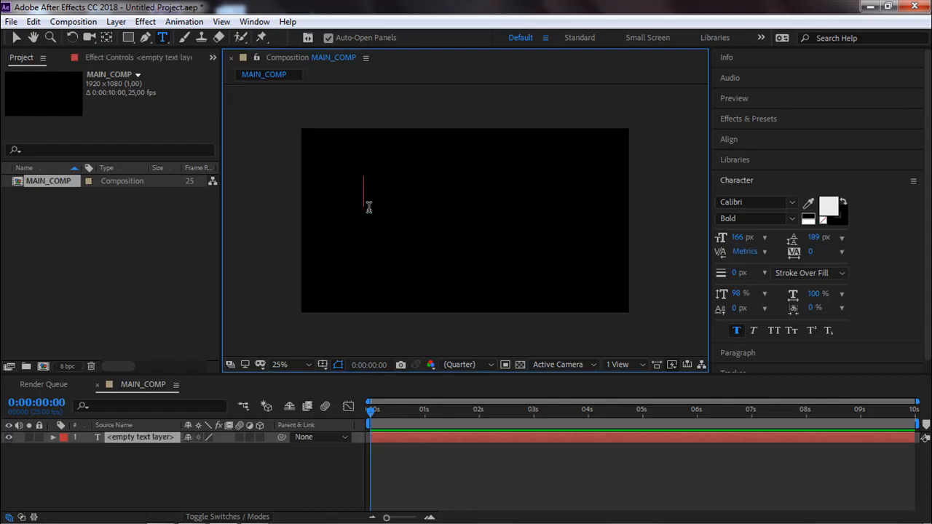
text(CE)
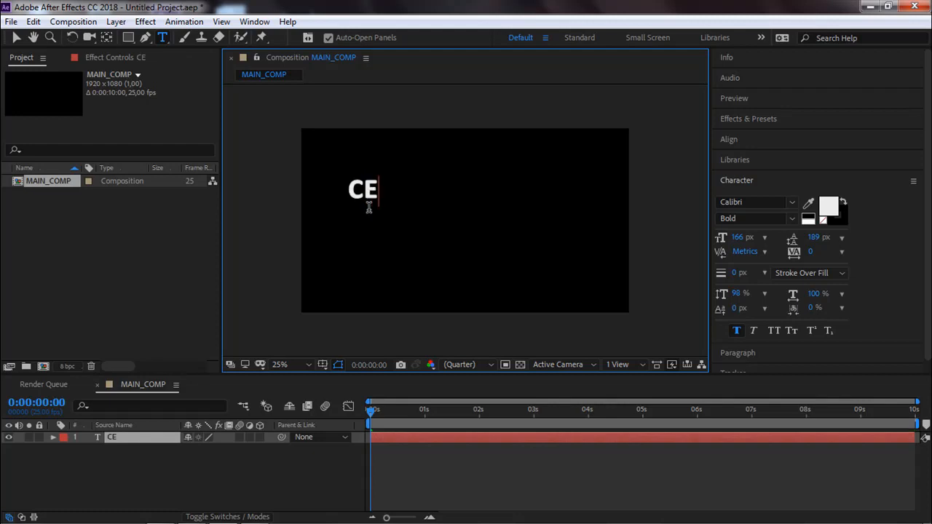
text(CI EST )
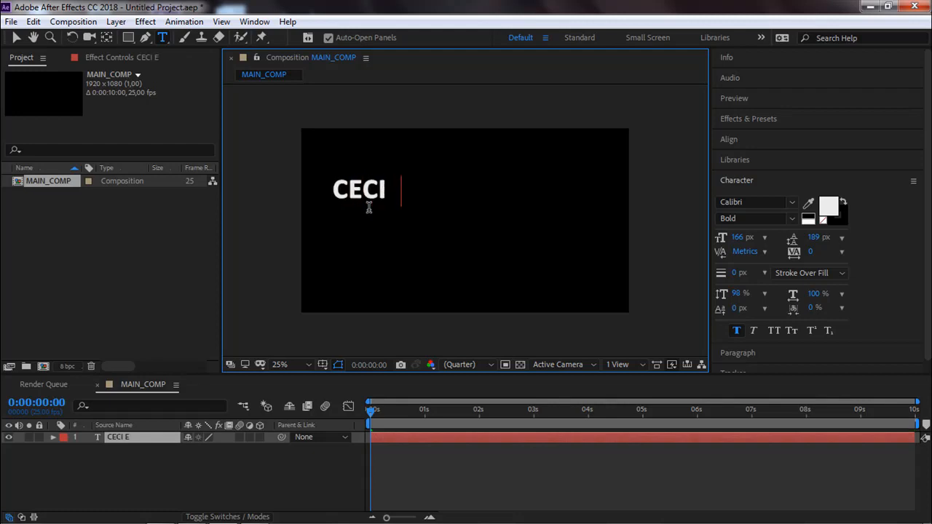
text(UN TXTE)
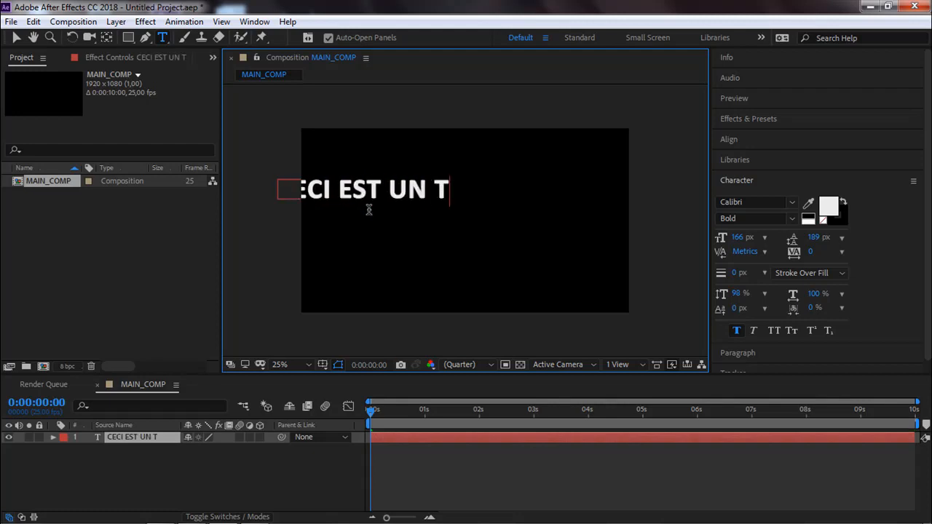
key(BackSpace)
key(BackSpace)
key(BackSpace)
key(BackSpace)
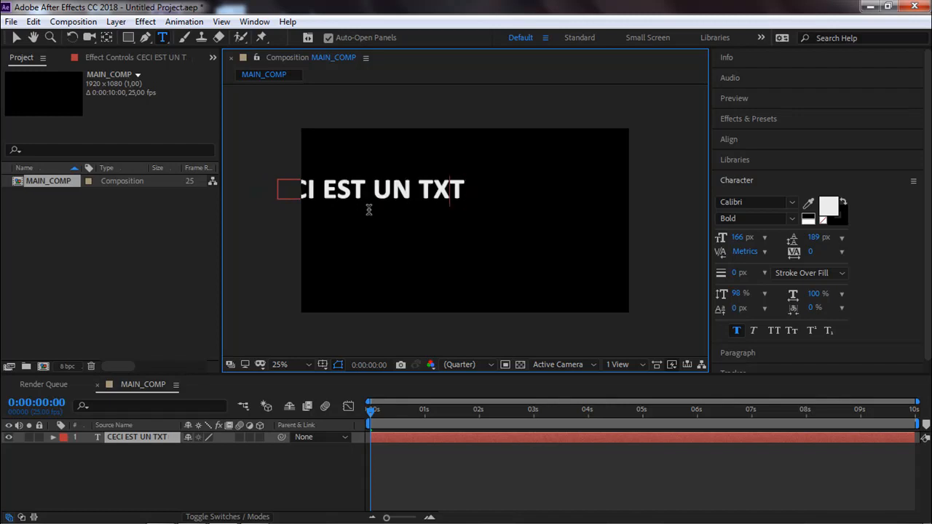
text(EXT)
key(BackSpace)
text(E)
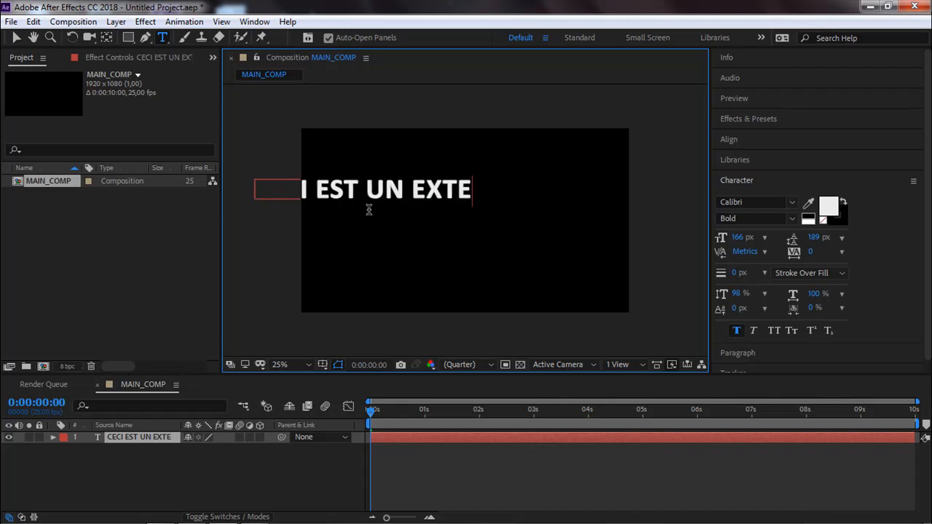
key(BackSpace)
key(BackSpace)
key(BackSpace)
key(BackSpace)
key(BackSpace)
text(TEXTE)
key(Left)
key(Left)
key(Left)
key(Left)
key(Left)
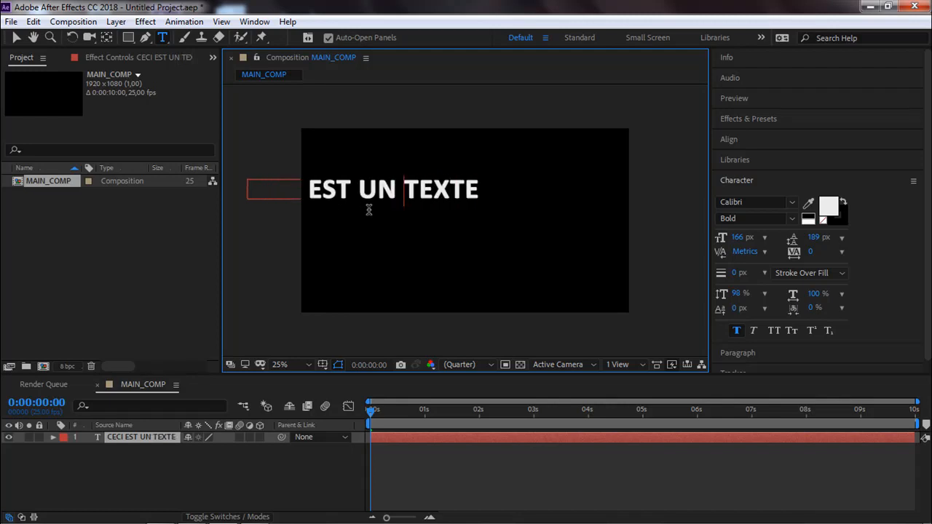
key(Escape)
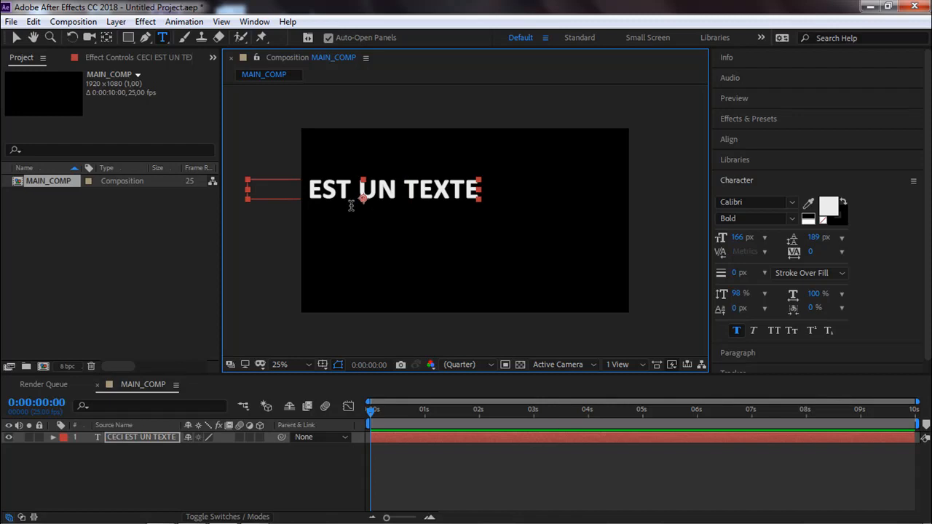
Center the text layer's anchor point in its layer content.
click(16, 43)
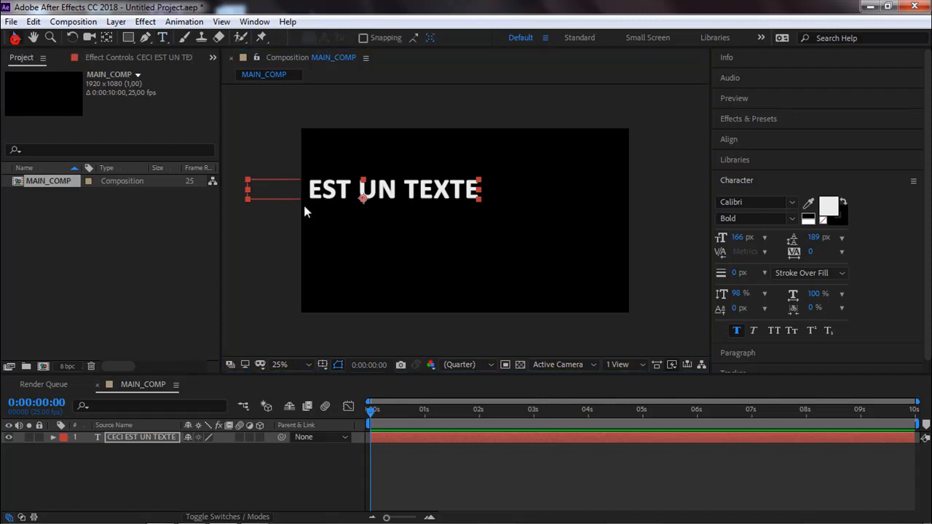
right_click(368, 194)
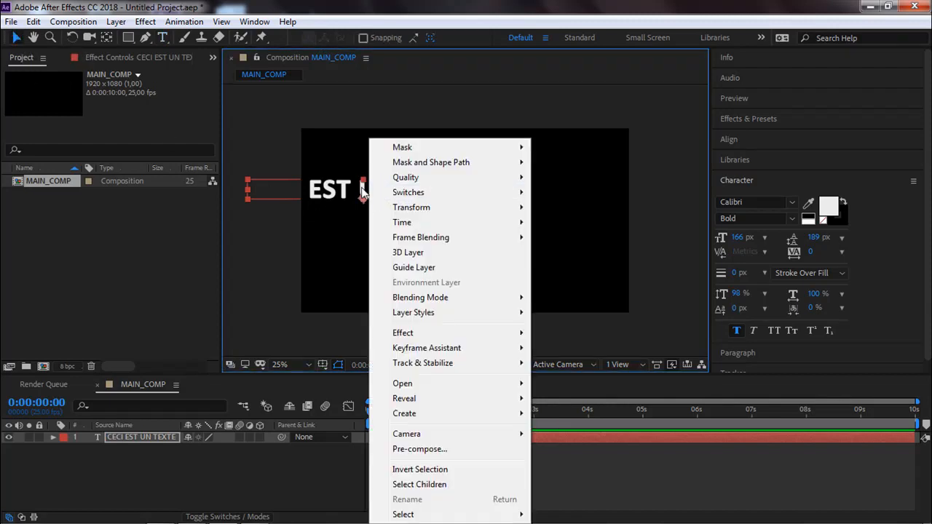
mouse_move(417, 212)
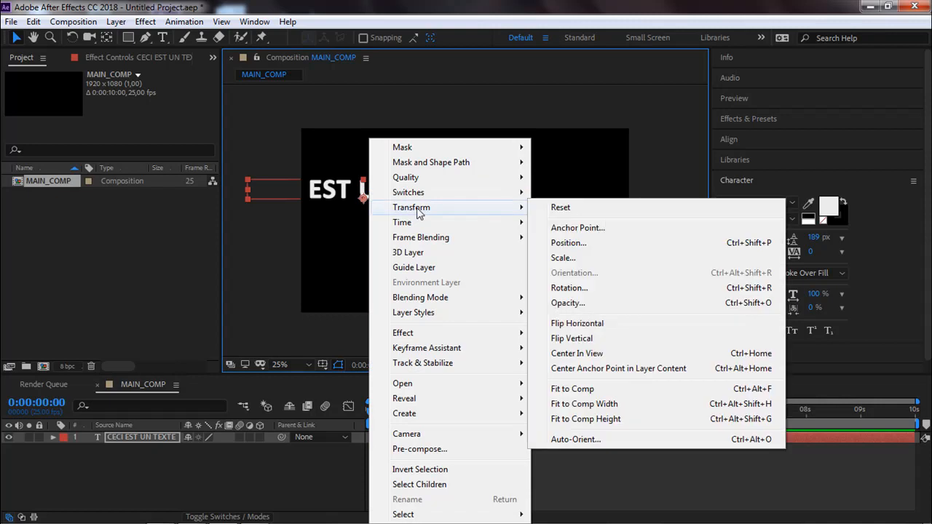
click(602, 371)
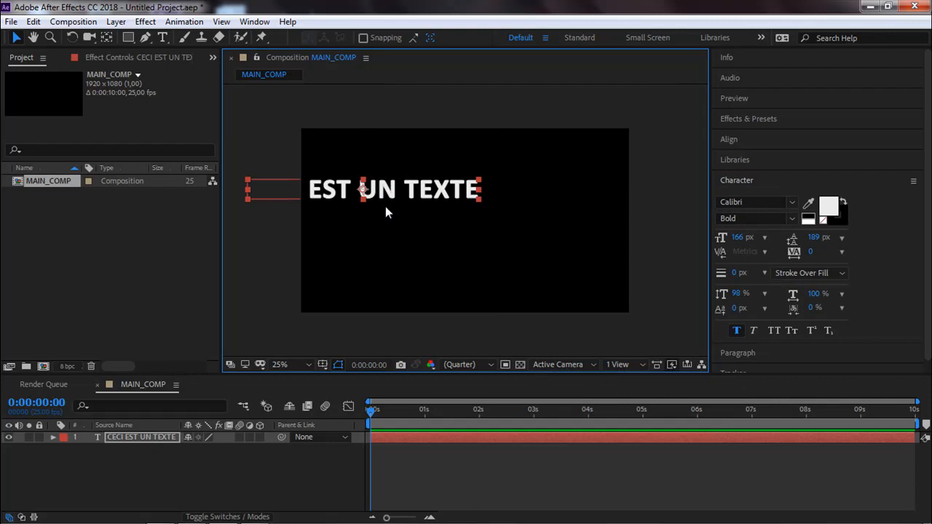
Move the text fully into the frame and align it to the composition's horizontal and vertical center.
drag(380, 198, 443, 224)
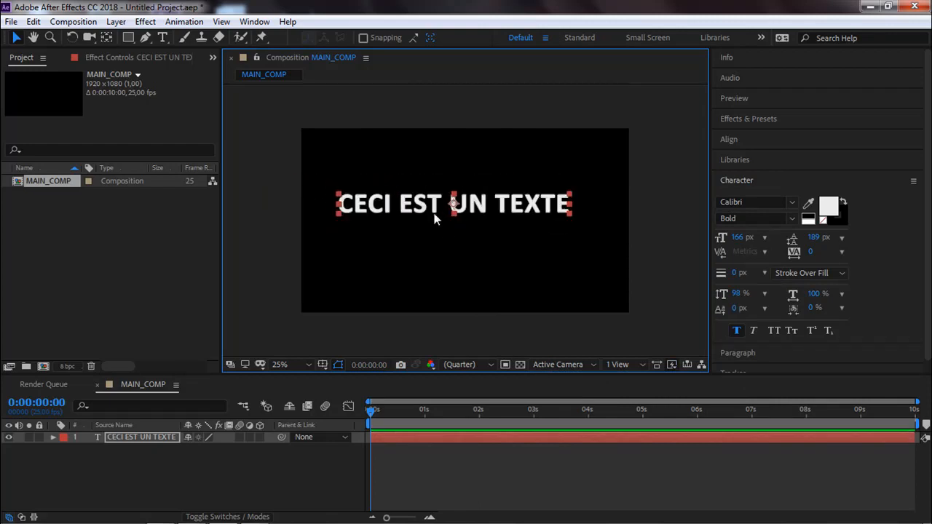
click(737, 140)
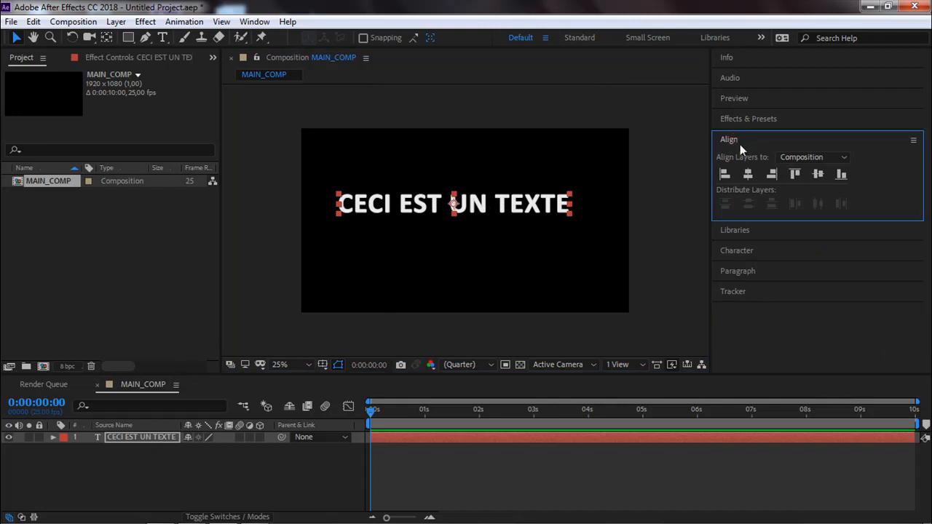
click(747, 174)
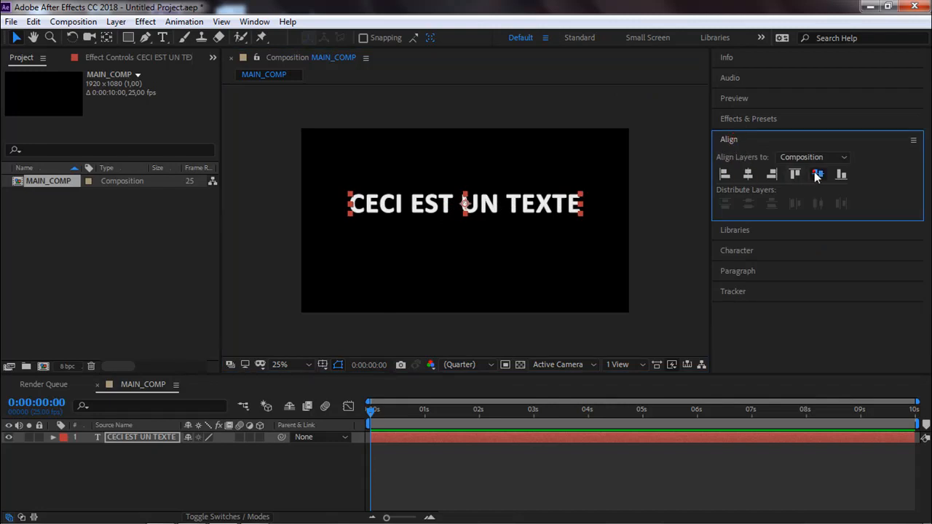
click(818, 174)
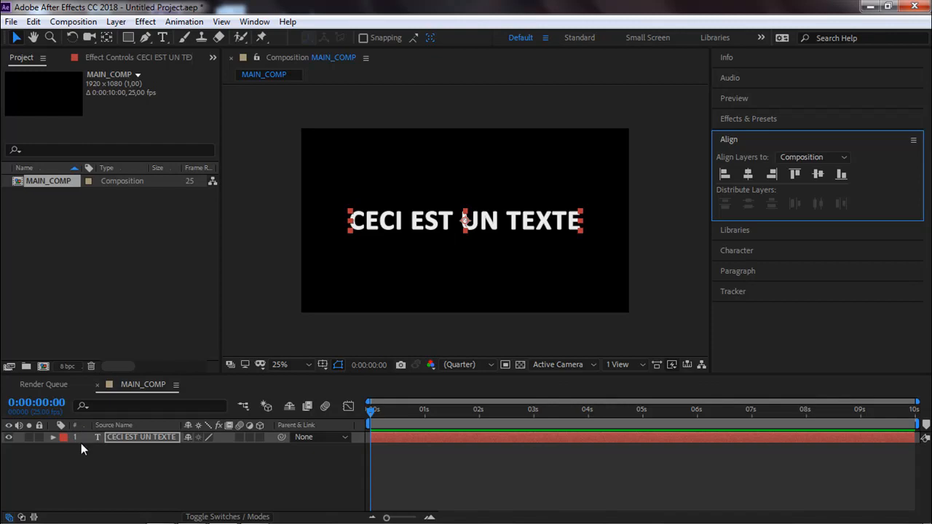
Examine the text layer's Text properties, including Path Options, More Options and the Anchor Point Grouping choices.
click(53, 437)
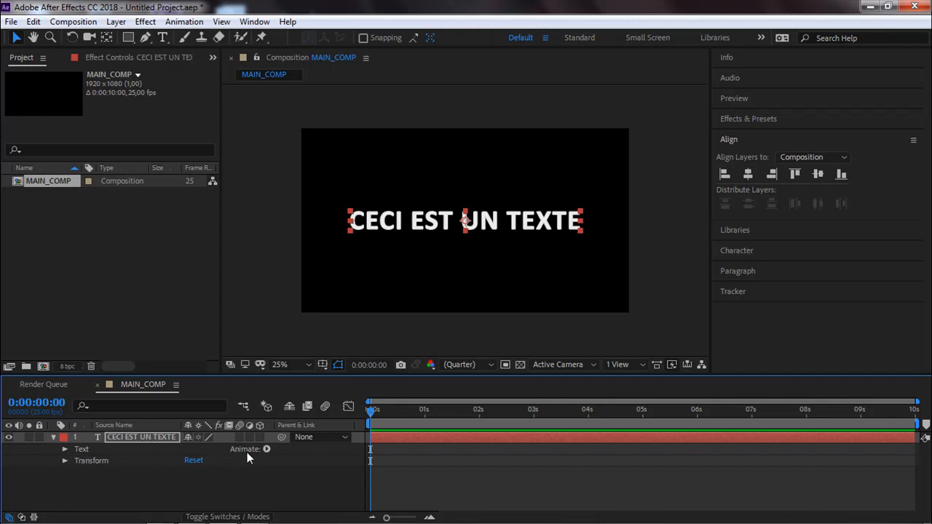
click(64, 450)
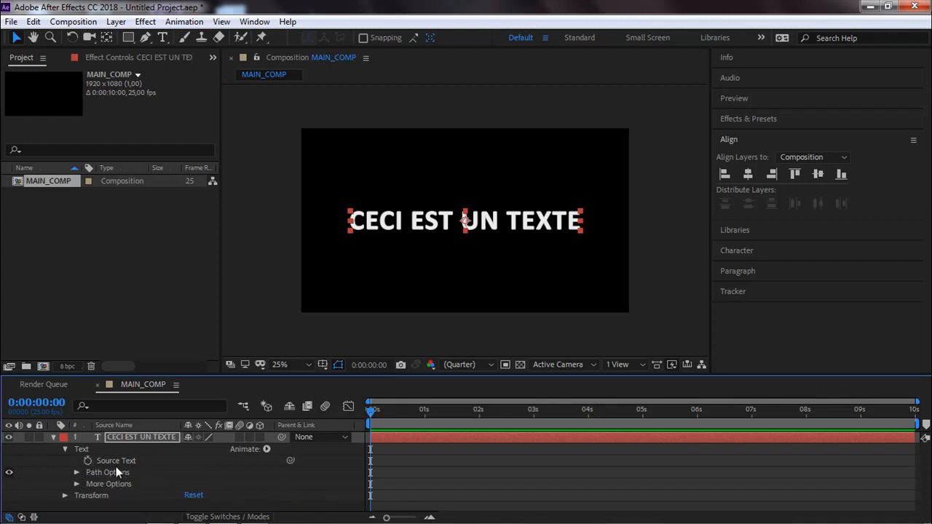
click(76, 473)
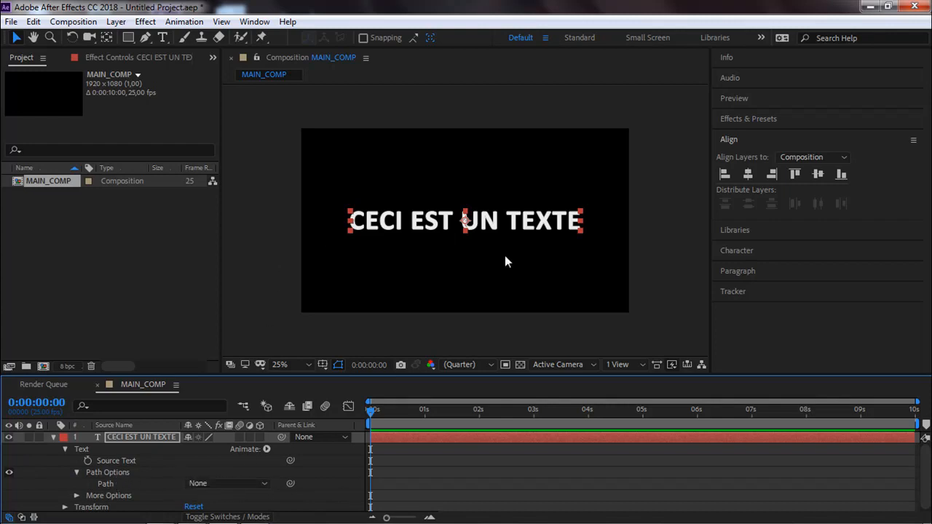
click(76, 471)
click(76, 484)
scroll(81, 487, down, 2)
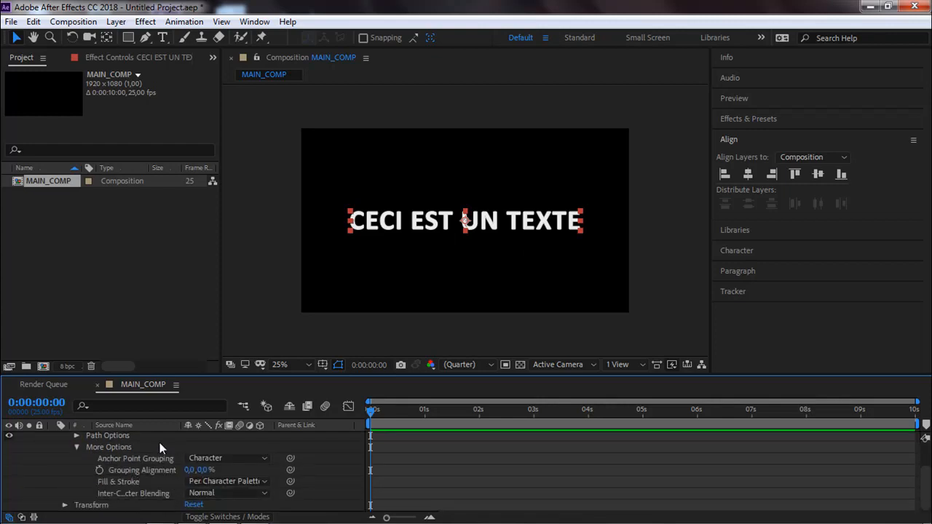
click(220, 460)
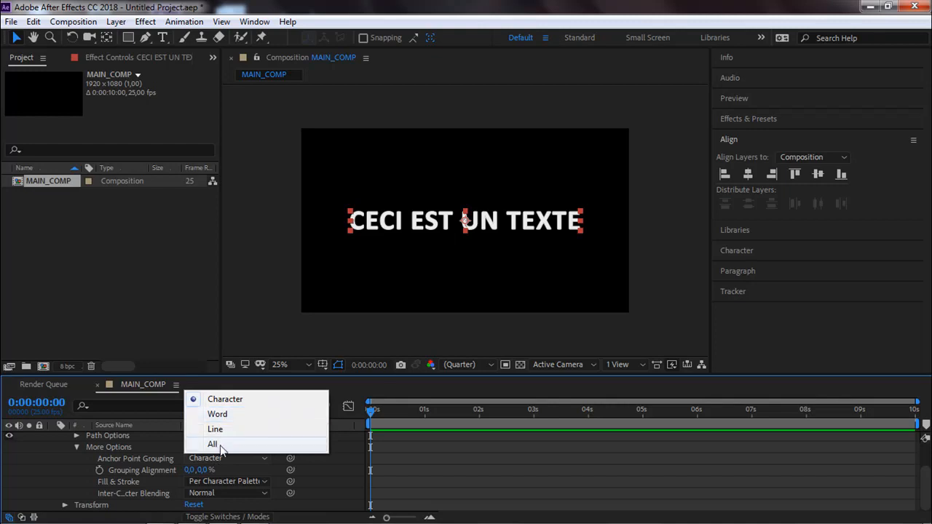
click(59, 466)
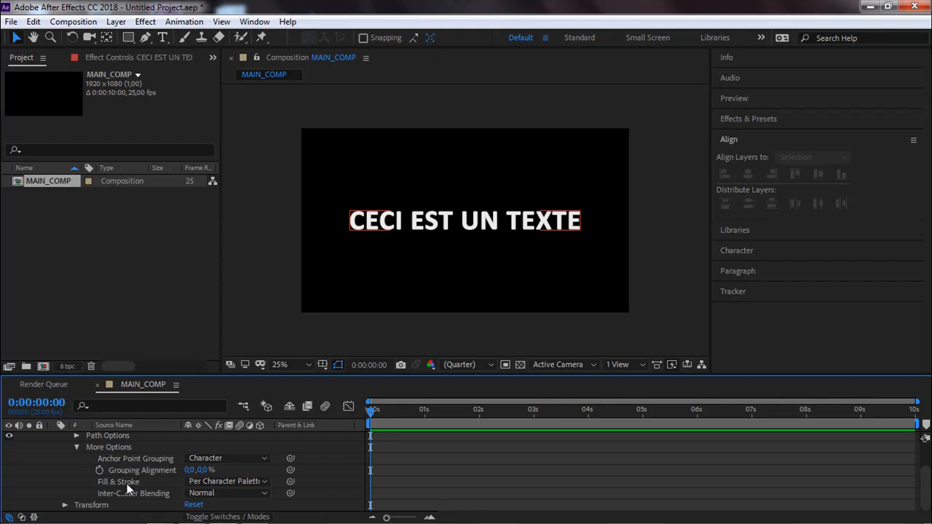
click(75, 447)
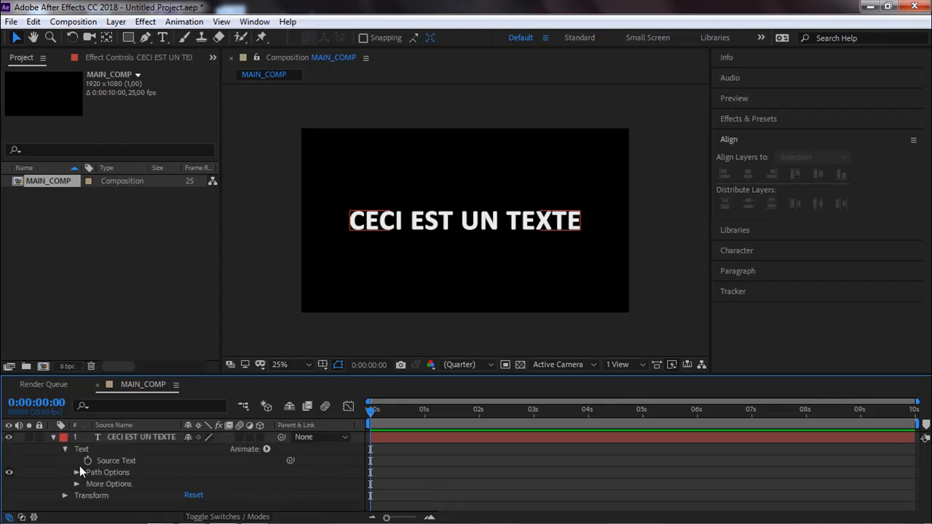
click(65, 449)
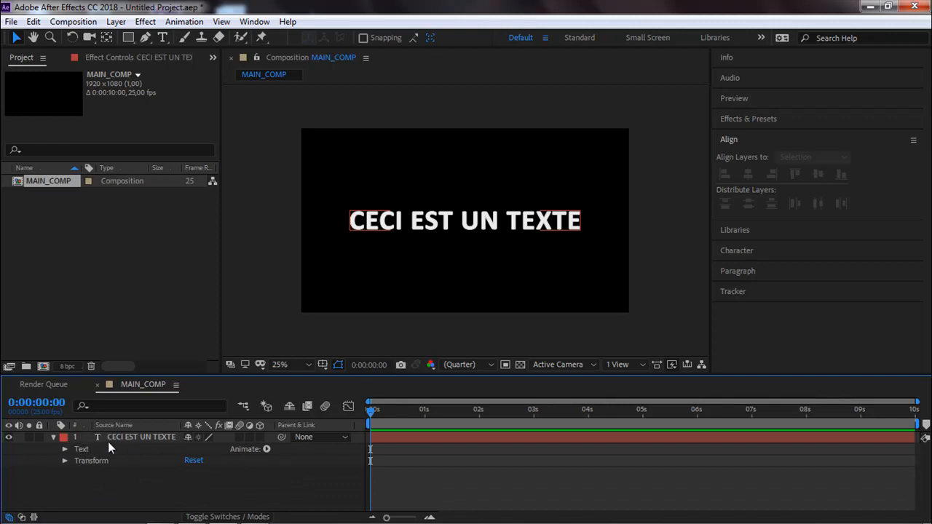
Enable Opacity keyframing on the text layer at 0:00:00:00 and set the opacity to 0%.
click(65, 461)
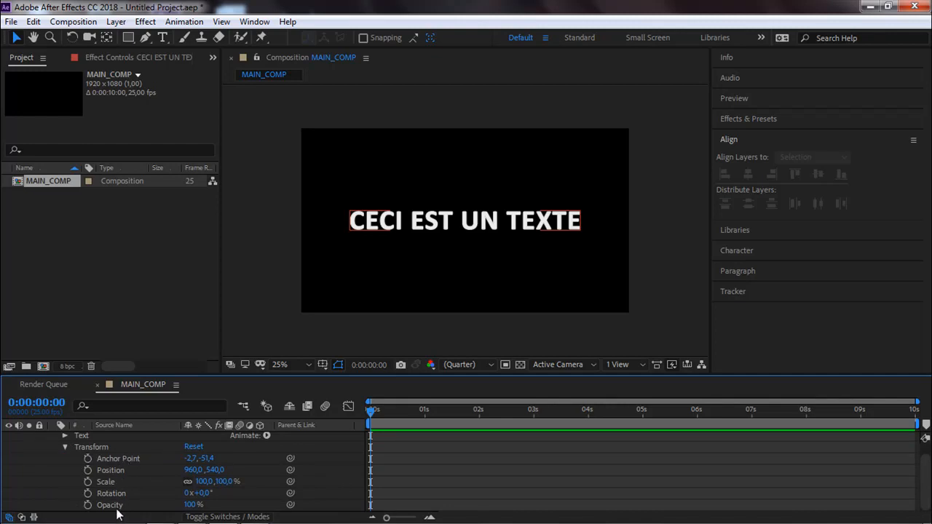
click(379, 226)
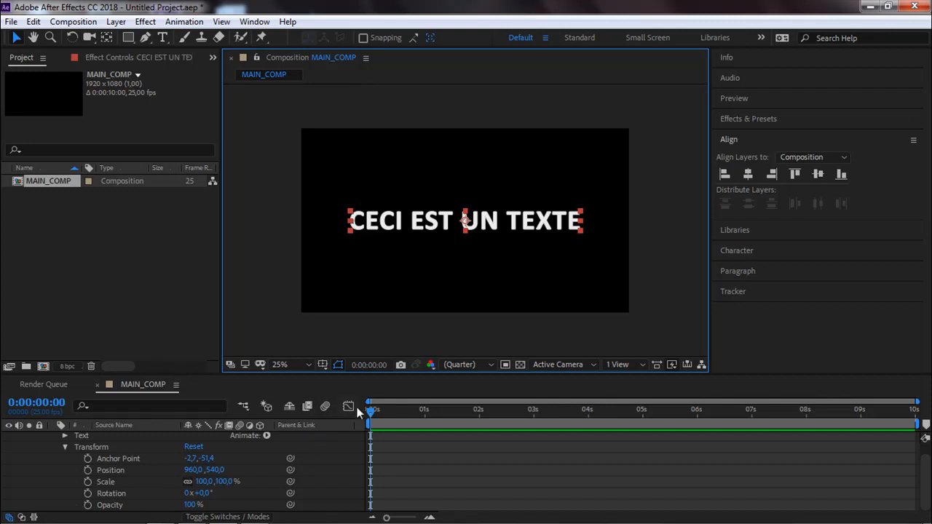
drag(371, 410, 347, 423)
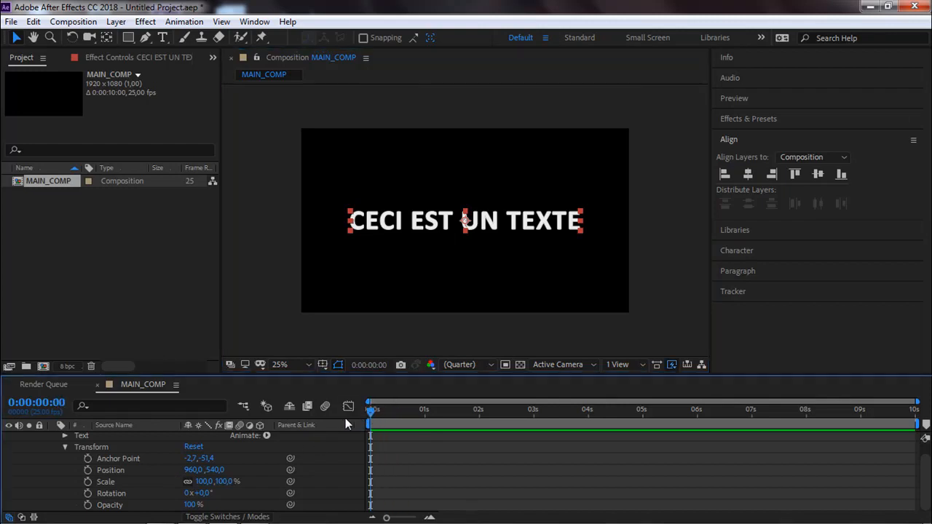
click(87, 504)
drag(190, 505, 99, 513)
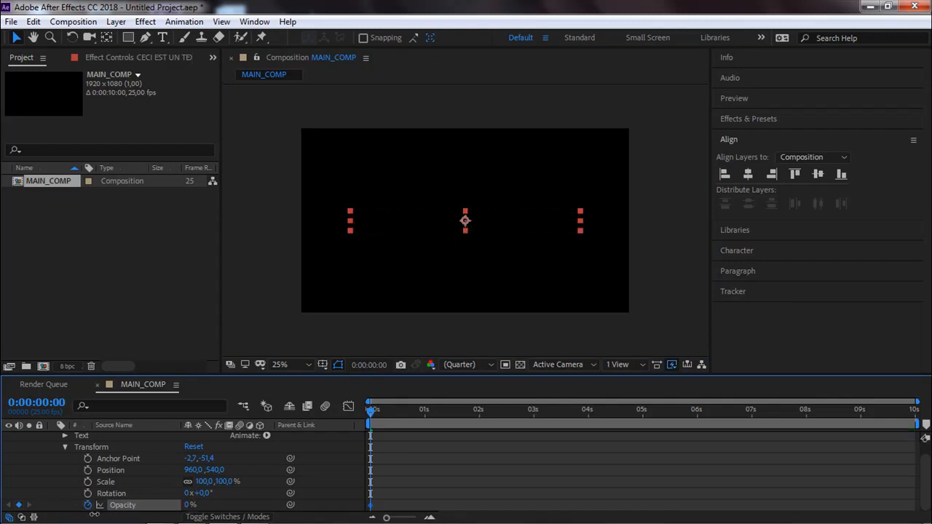
Add a second Opacity keyframe of 100% on the text layer at 0:00:00:11.
click(370, 411)
drag(371, 411, 396, 417)
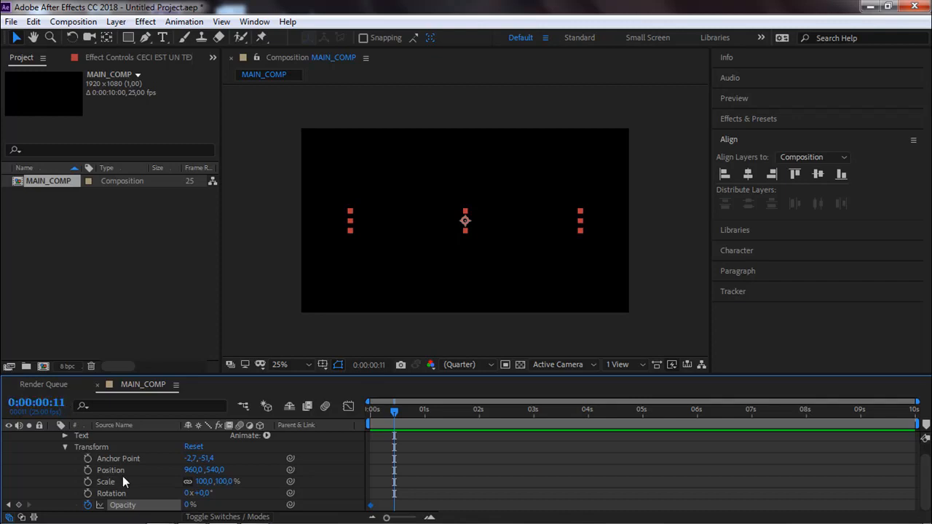
drag(189, 505, 332, 501)
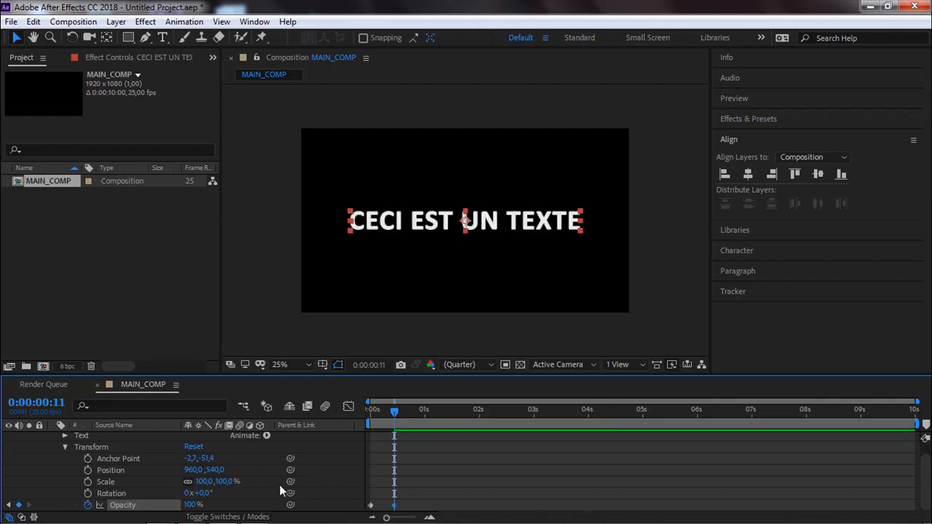
Preview the text's opacity animation from the start of the composition.
drag(394, 410, 371, 414)
key(space)
key(space)
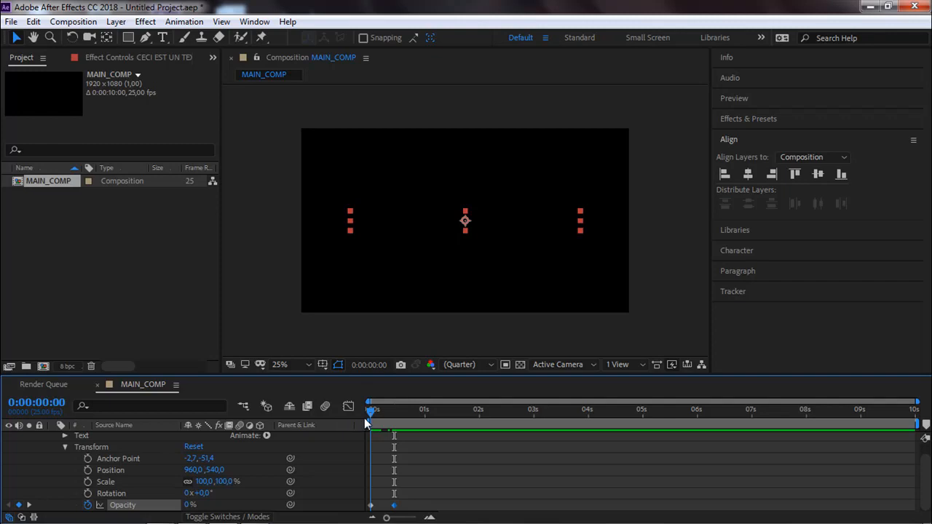
drag(369, 416, 326, 395)
key(space)
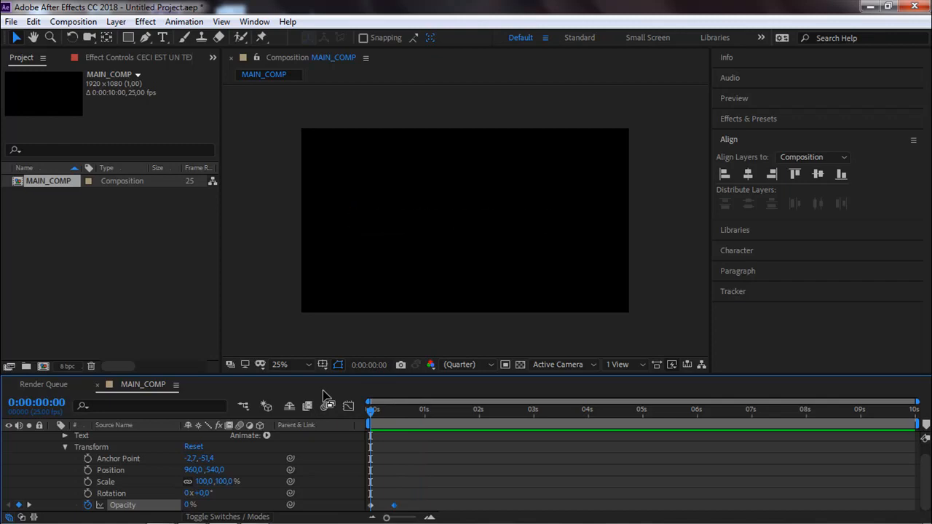
Replay the text's opacity fade-in from the start of the composition several times.
key(space)
key(space)
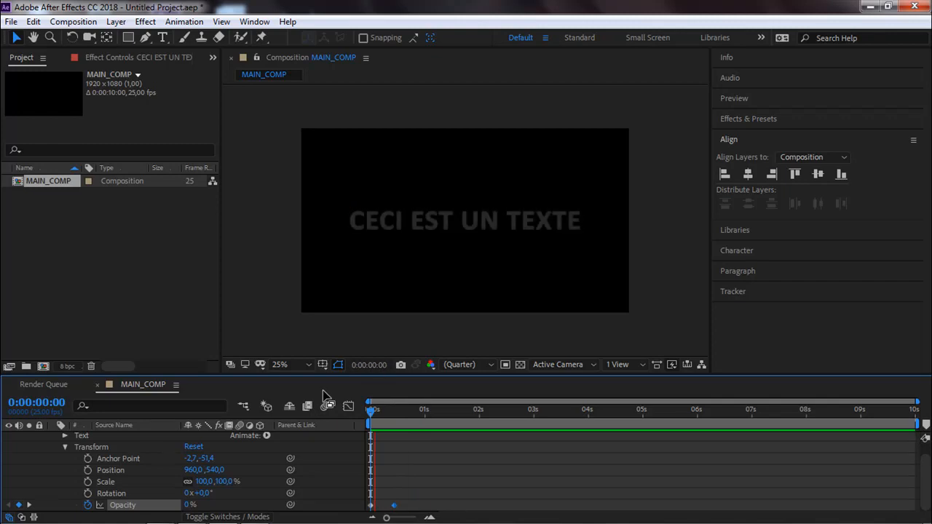
key(space)
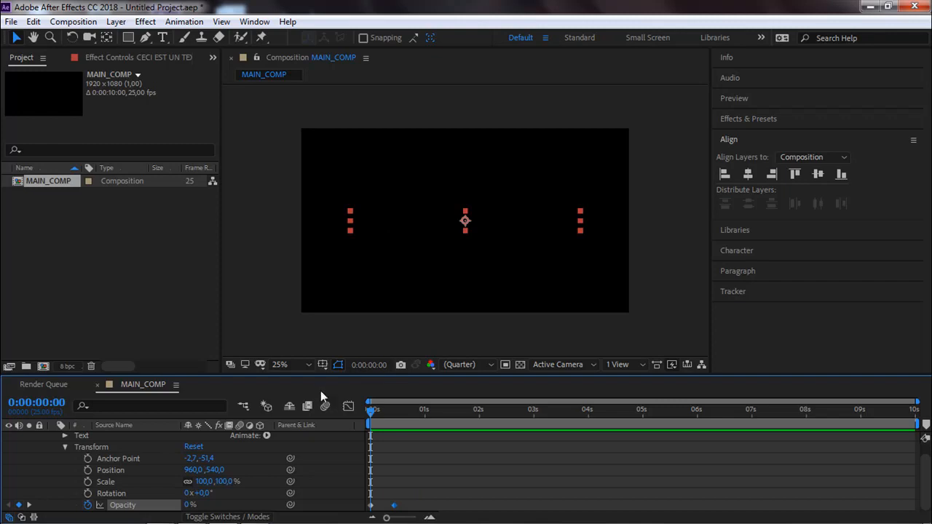
click(444, 192)
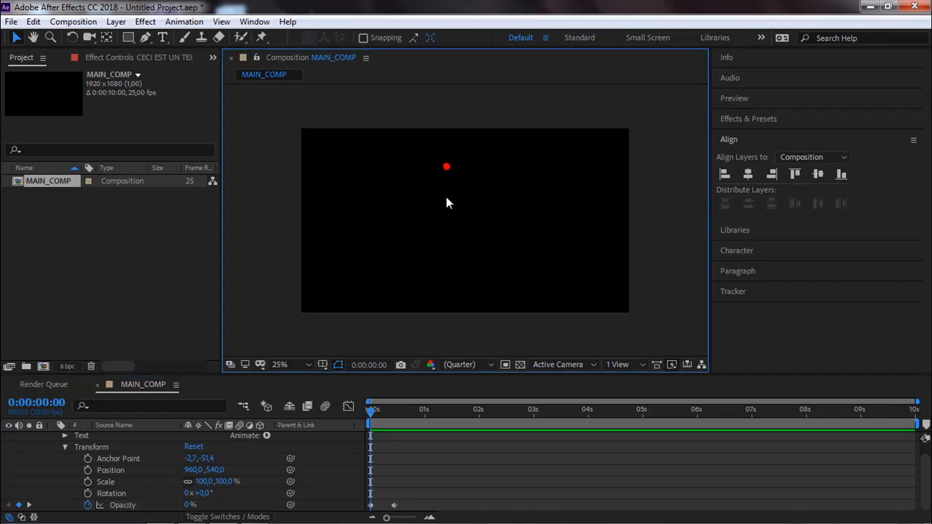
key(space)
key(space)
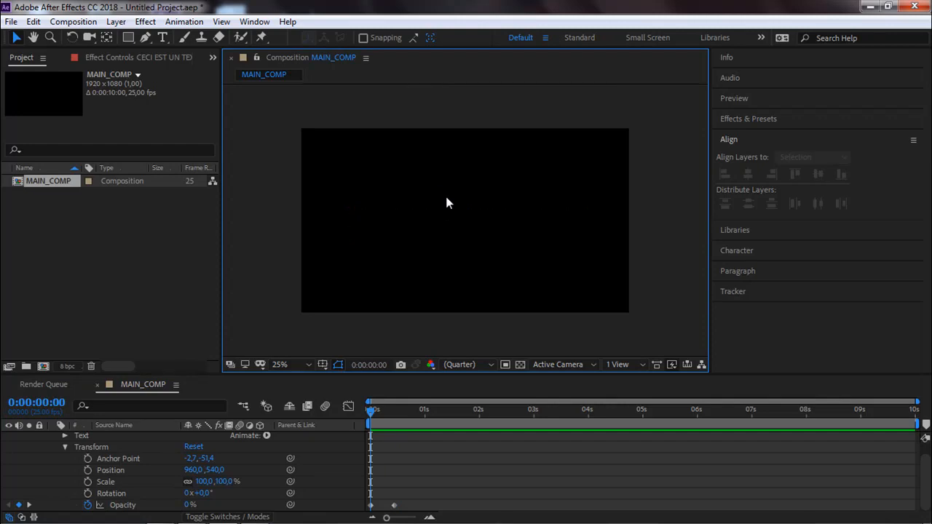
key(space)
key(space)
key(space)
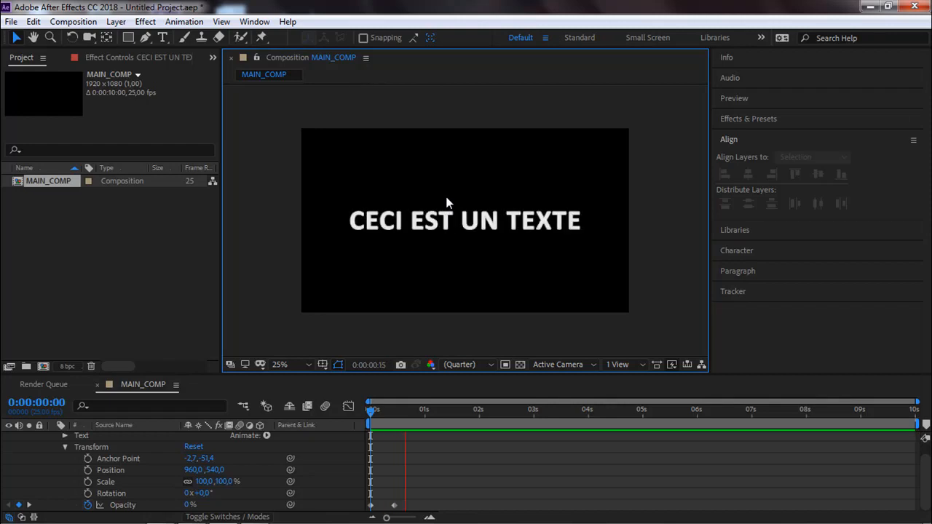
Scrub through the frames between the two Opacity keyframes to examine the fade-in.
click(375, 406)
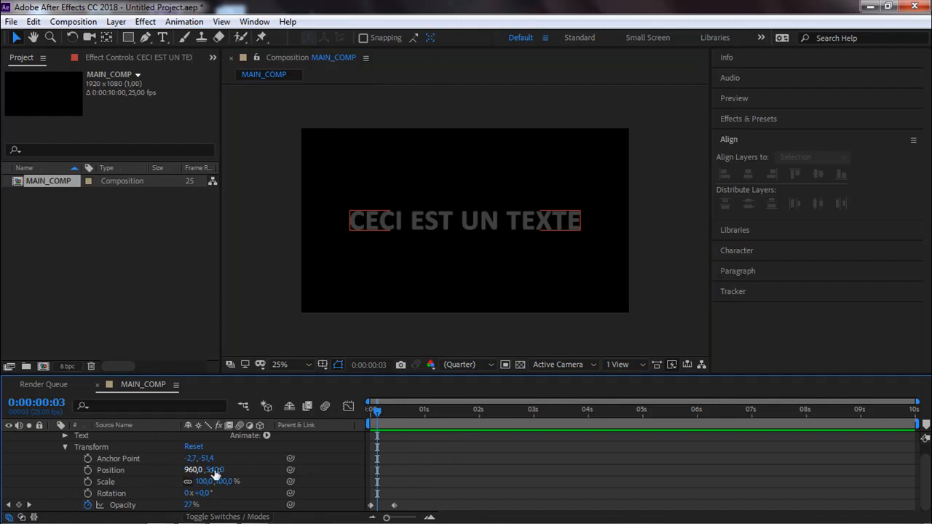
drag(379, 412, 369, 412)
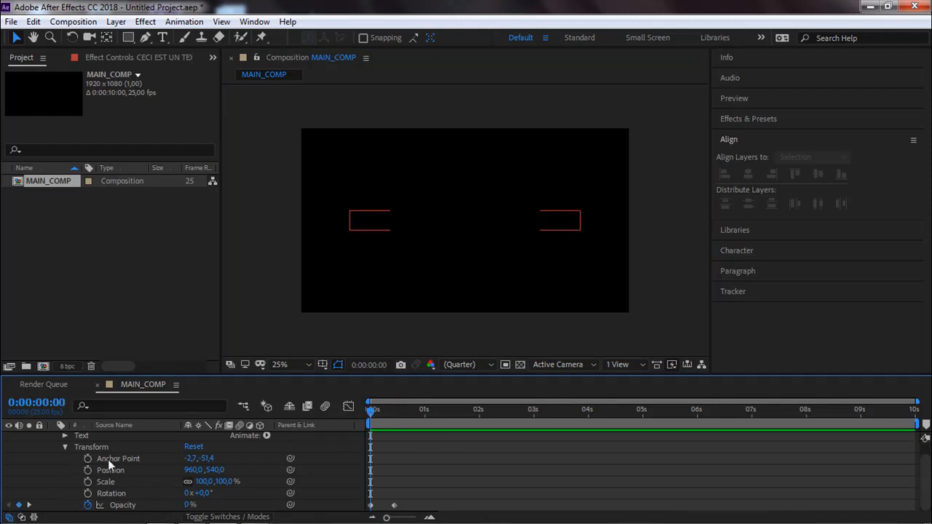
drag(373, 415, 398, 415)
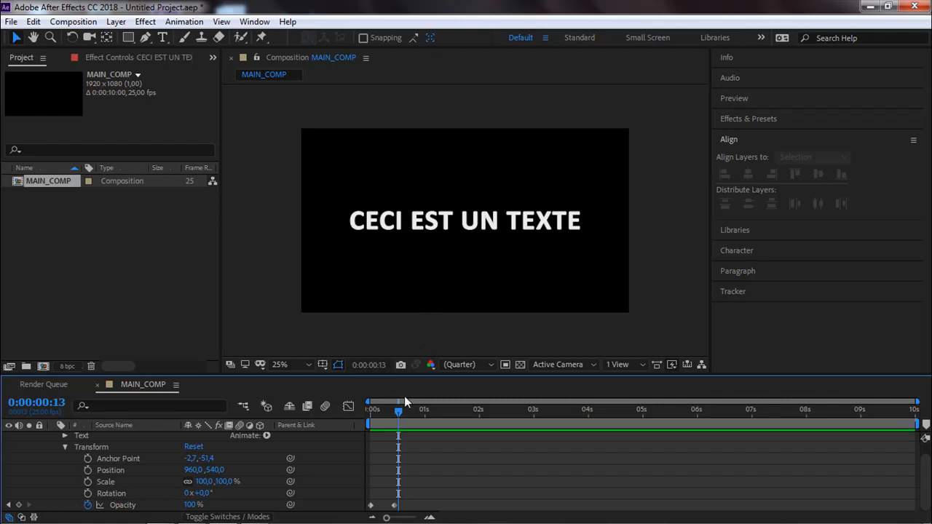
Animate the text layer's Scale with keyframes of 122% at 0:00:00:00 and 100% at 0:00:00:11.
drag(398, 414, 358, 418)
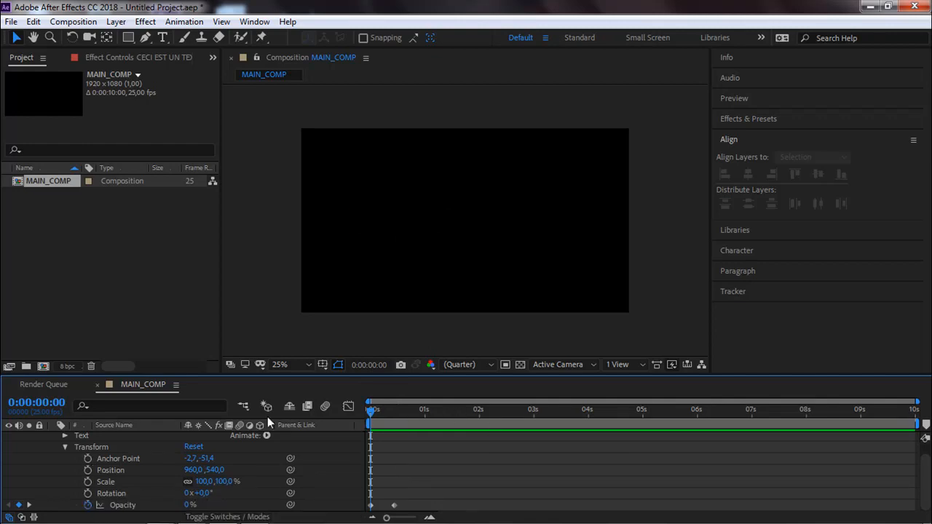
click(87, 482)
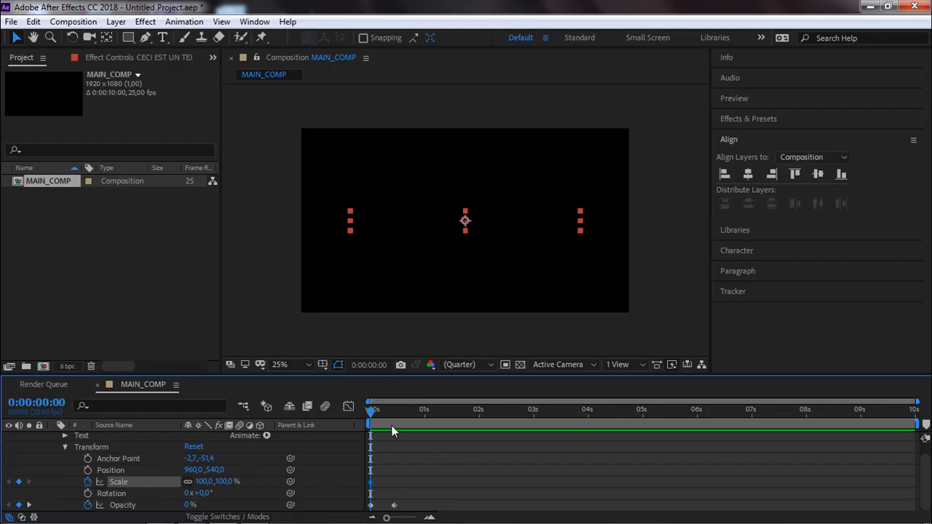
drag(387, 414, 393, 415)
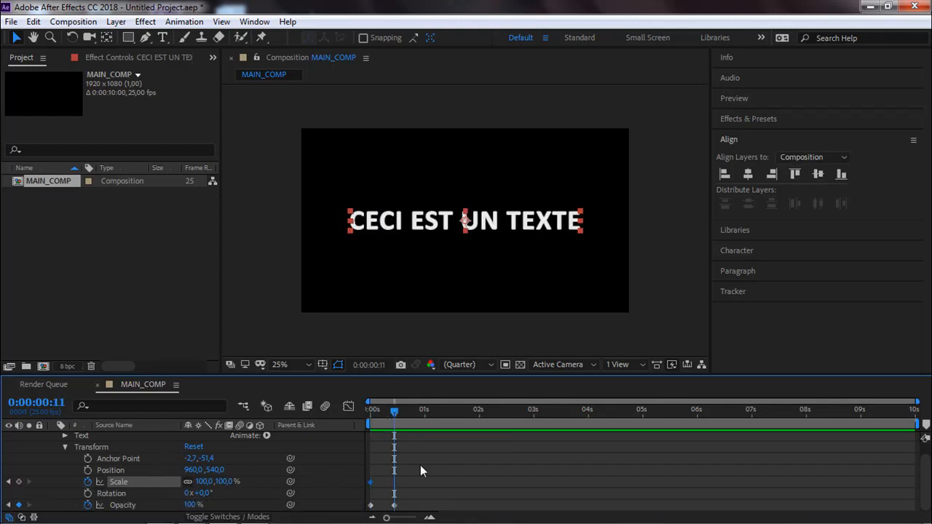
click(18, 481)
drag(393, 415, 372, 412)
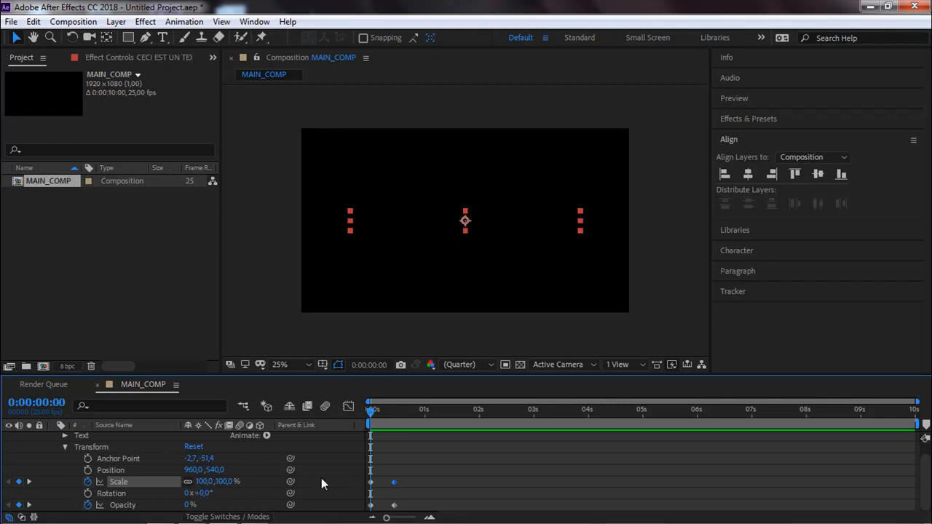
drag(204, 481, 213, 481)
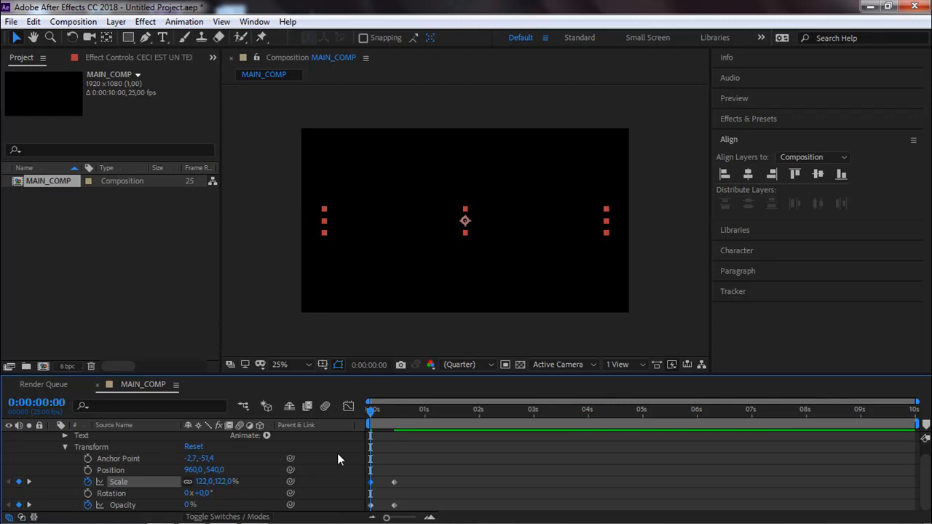
Preview the combined scale and opacity animation and scrub around its end.
key(space)
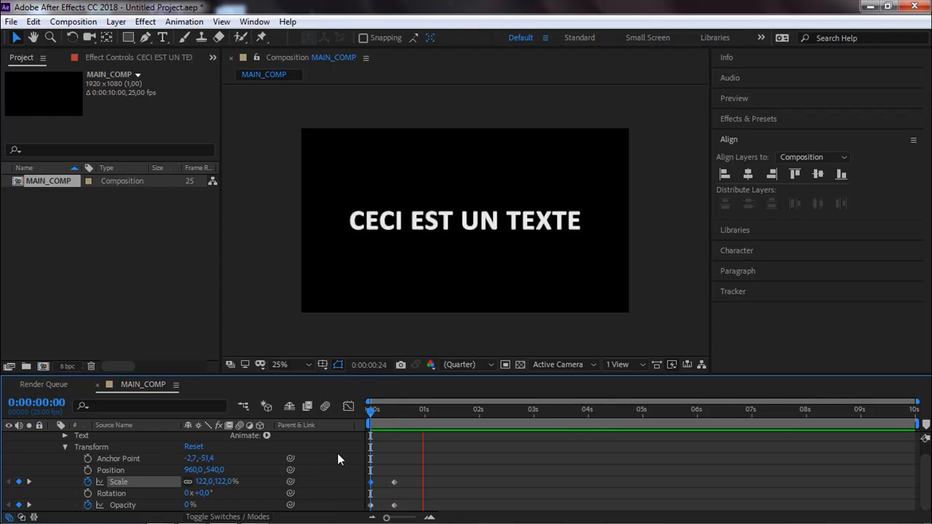
key(space)
key(space)
key(space)
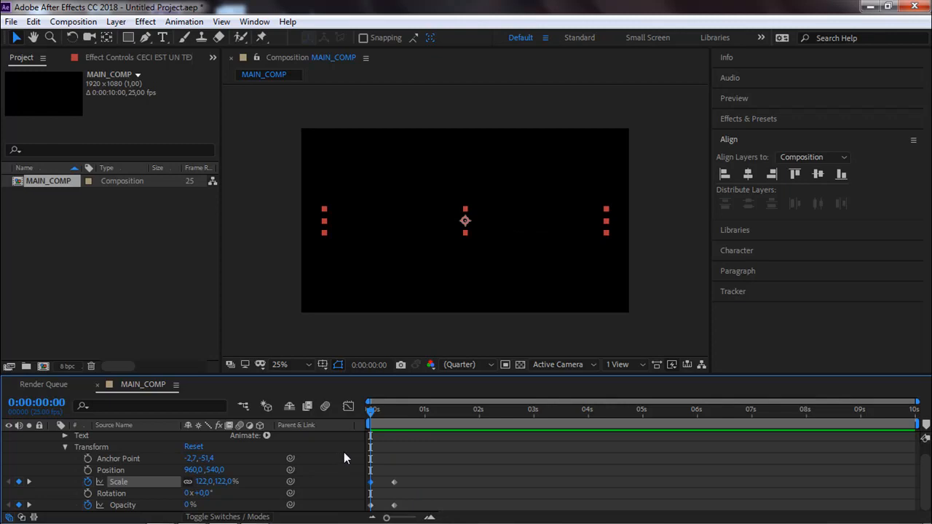
key(space)
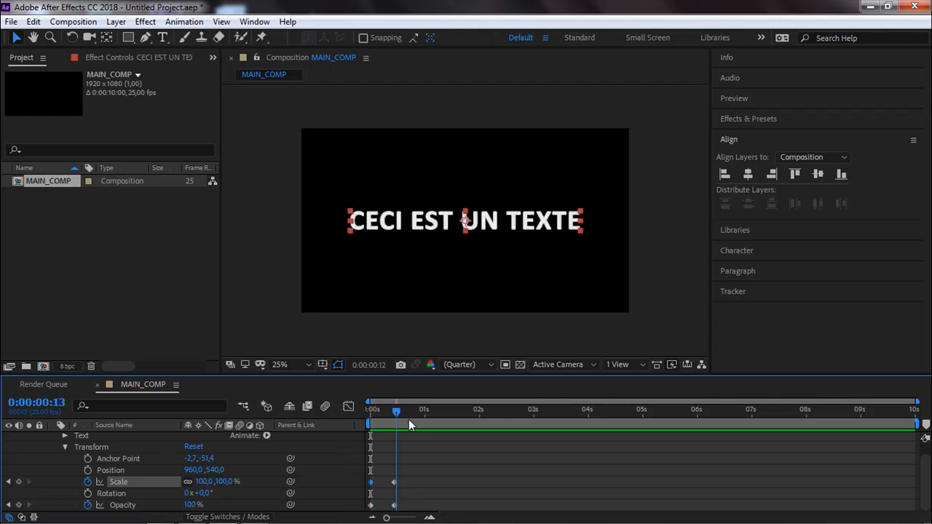
key(space)
key(space)
drag(403, 430, 410, 430)
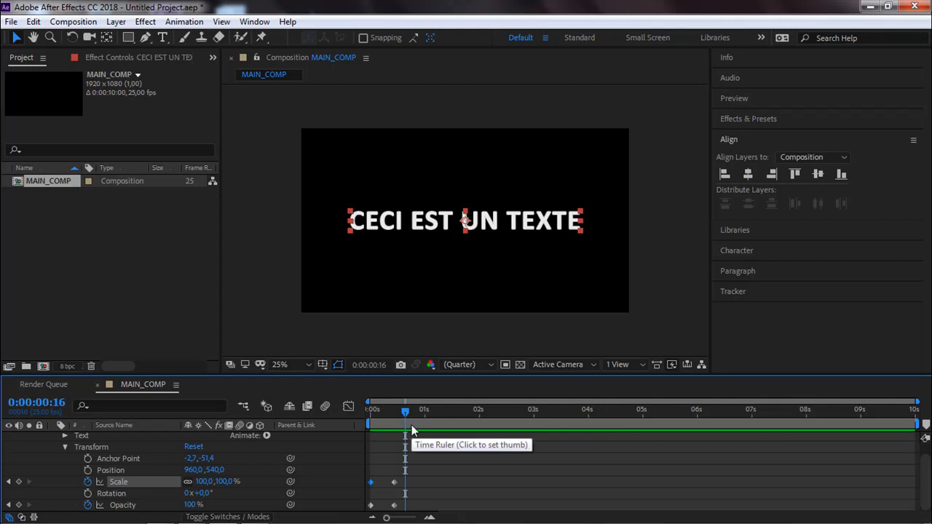
mouse_move(405, 411)
mouse_down()
mouse_move(344, 423)
mouse_move(402, 424)
mouse_up()
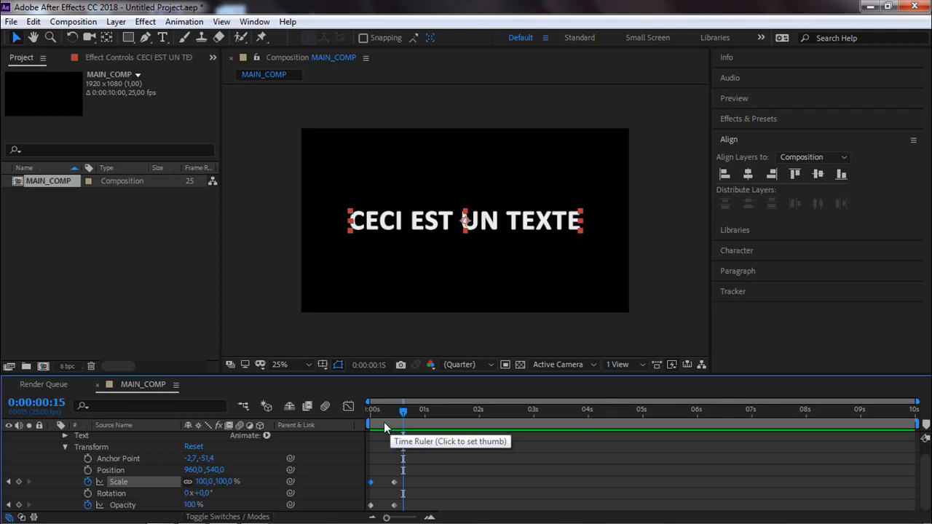
Shorten the text to CECI and move it up and left of the composition's centre.
double_click(402, 221)
drag(401, 220, 617, 225)
key(BackSpace)
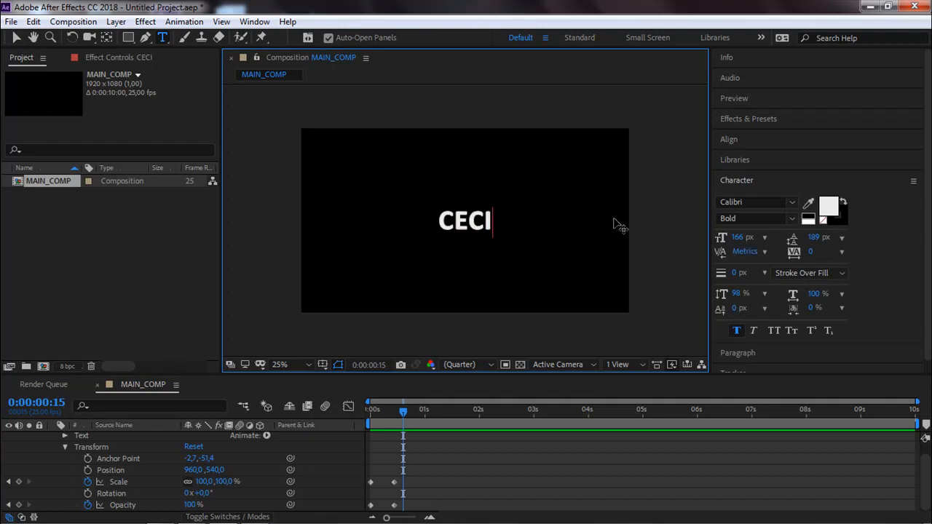
key(KP_Enter)
click(16, 37)
drag(465, 222, 425, 195)
Duplicate the CECI text layer, with the copy directly below the original, and change the copy's text to UN.
key(ctrl+d)
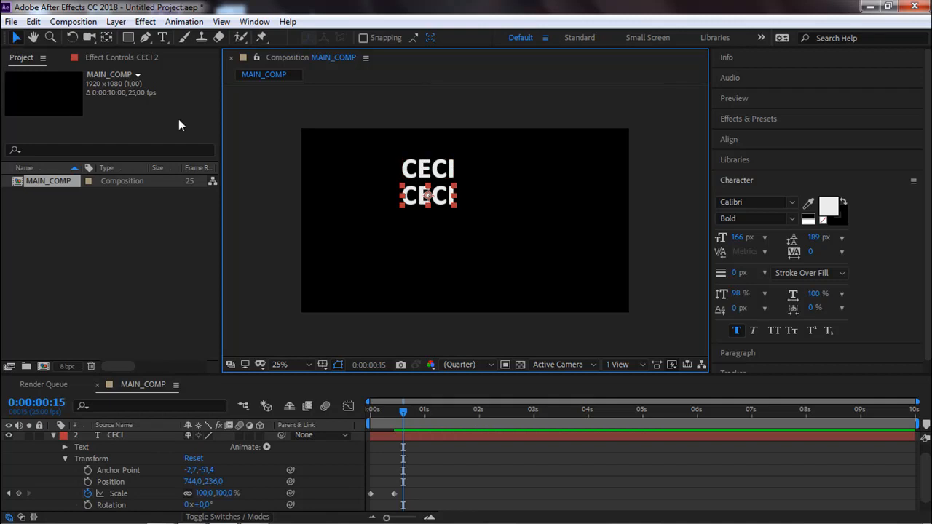
double_click(416, 194)
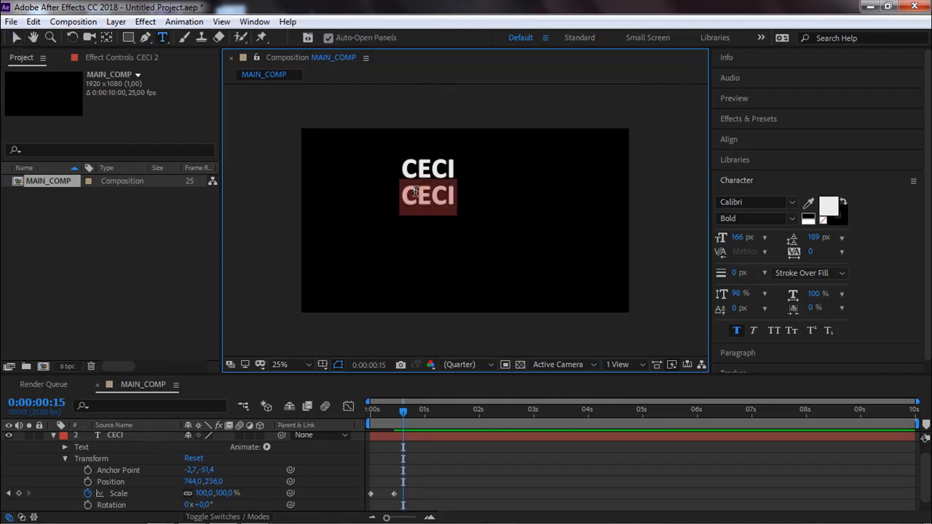
click(16, 37)
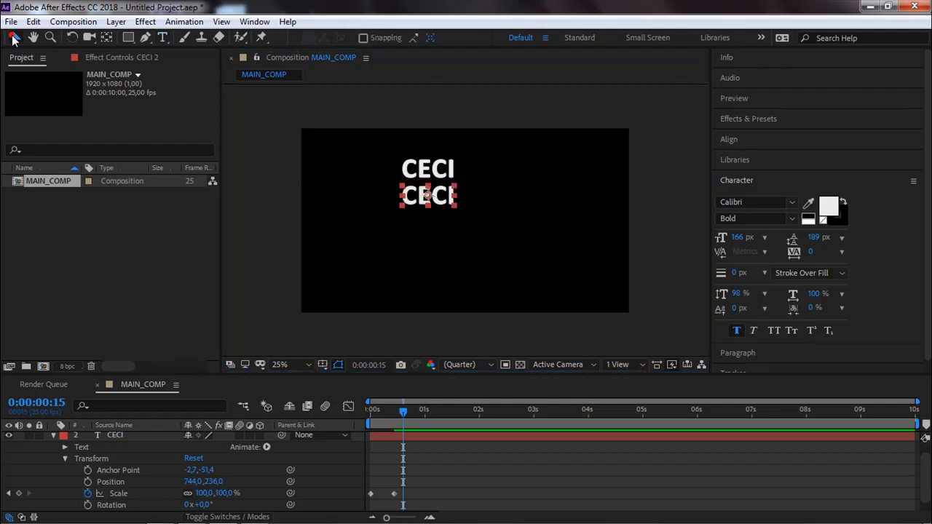
click(372, 197)
click(423, 195)
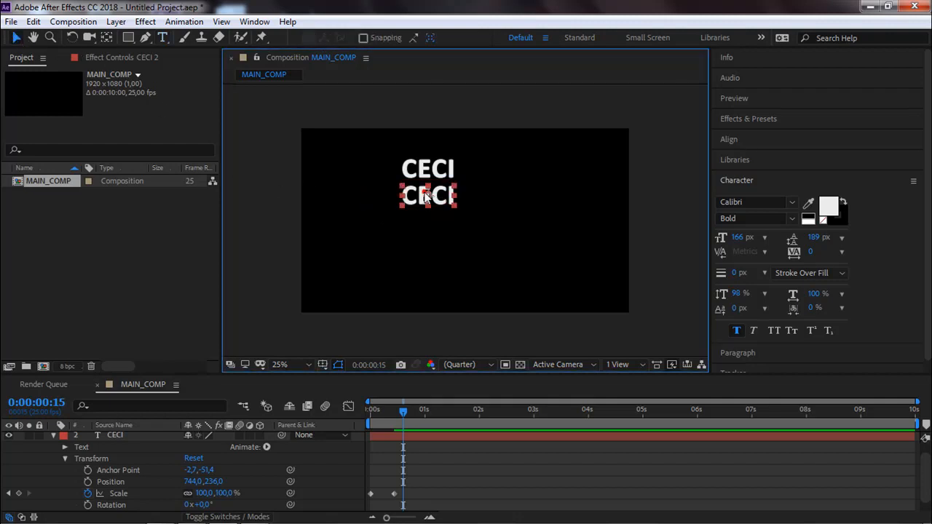
double_click(424, 195)
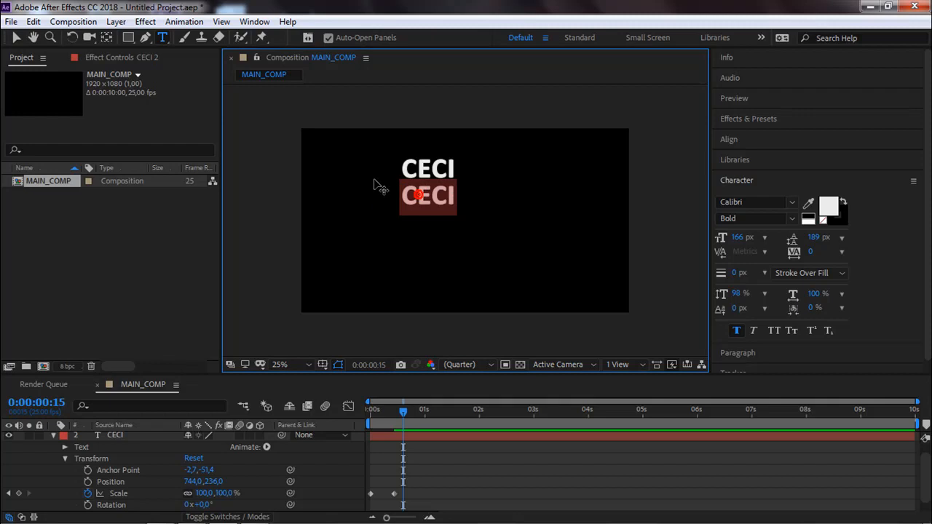
click(160, 44)
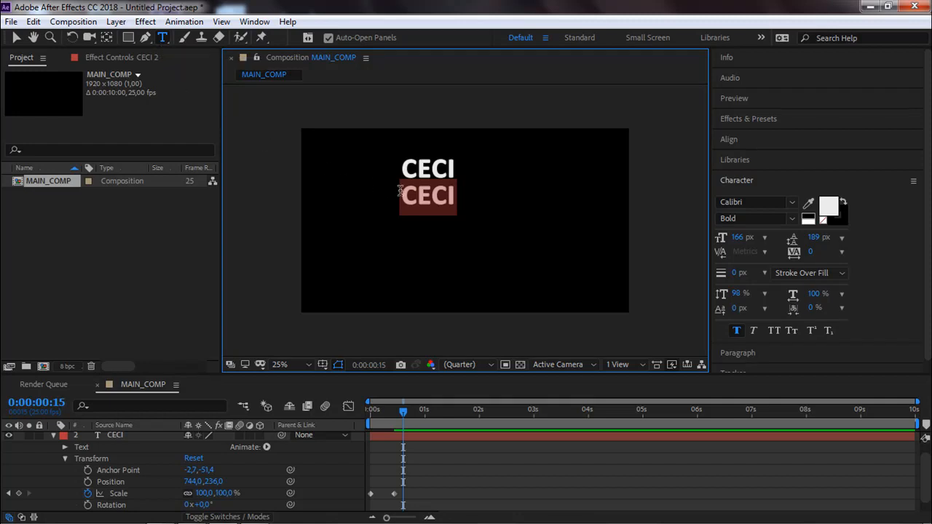
text(UN)
key(Escape)
key(v)
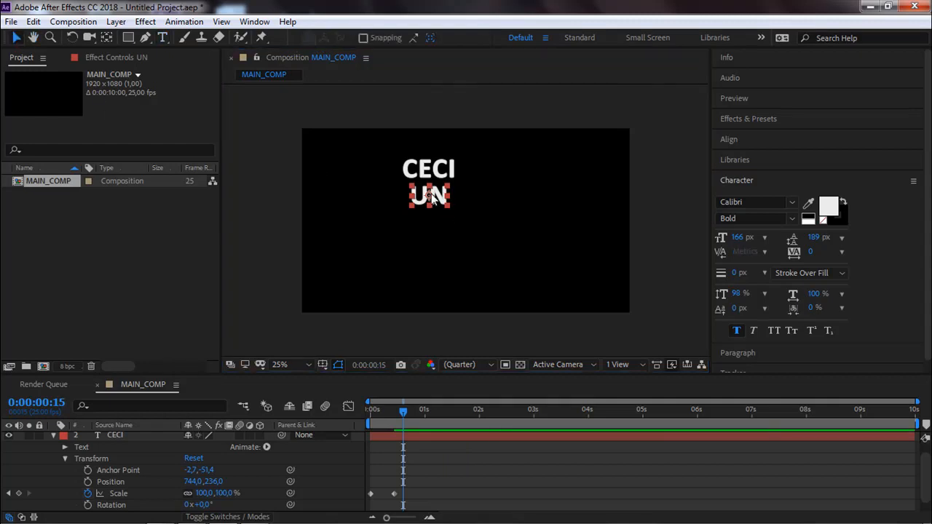
Duplicate the UN text layer, place one copy lower down, and change the upper one's text to EST.
key(ctrl+d)
drag(432, 197, 432, 227)
key(ctrl+t)
double_click(431, 193)
double_click(430, 193)
text(EST)
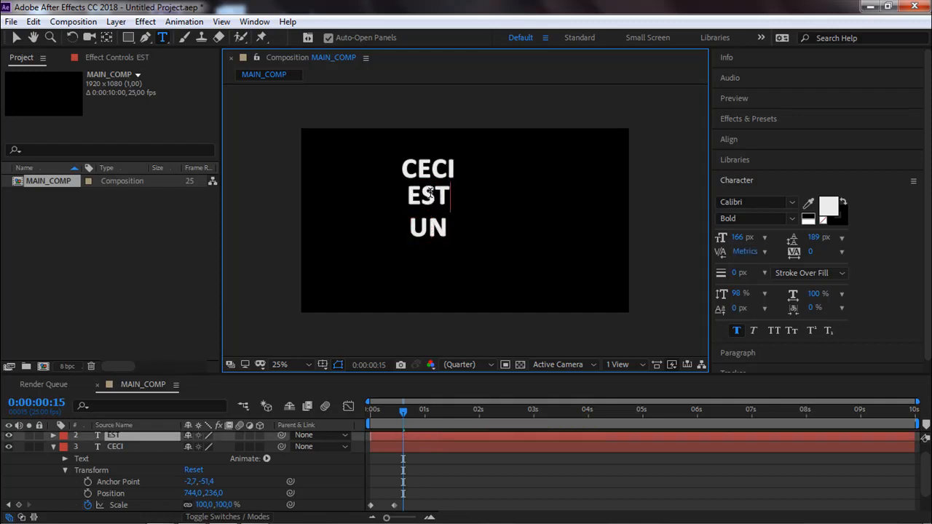
key(KP_Enter)
click(15, 39)
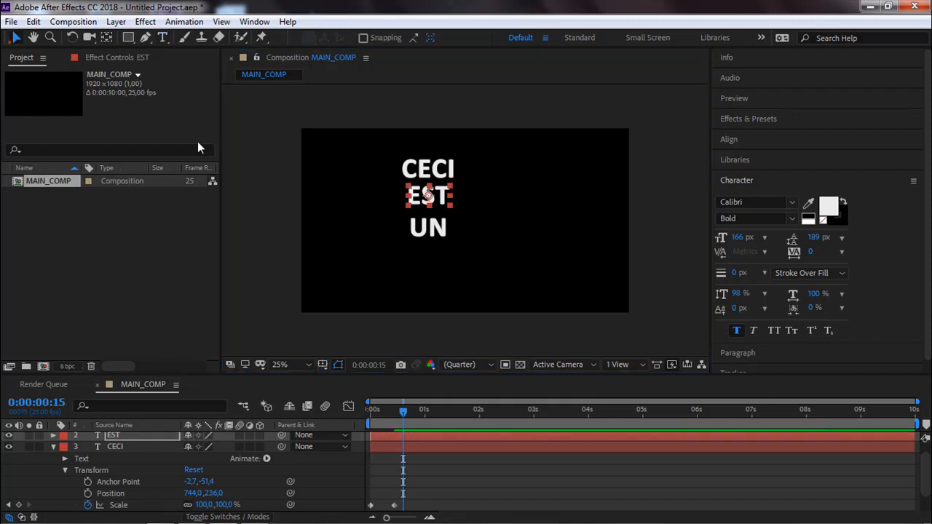
Duplicate the UN text layer, place the copy below it, and change the copy's text to TEXTE.
click(441, 231)
key(ctrl+d)
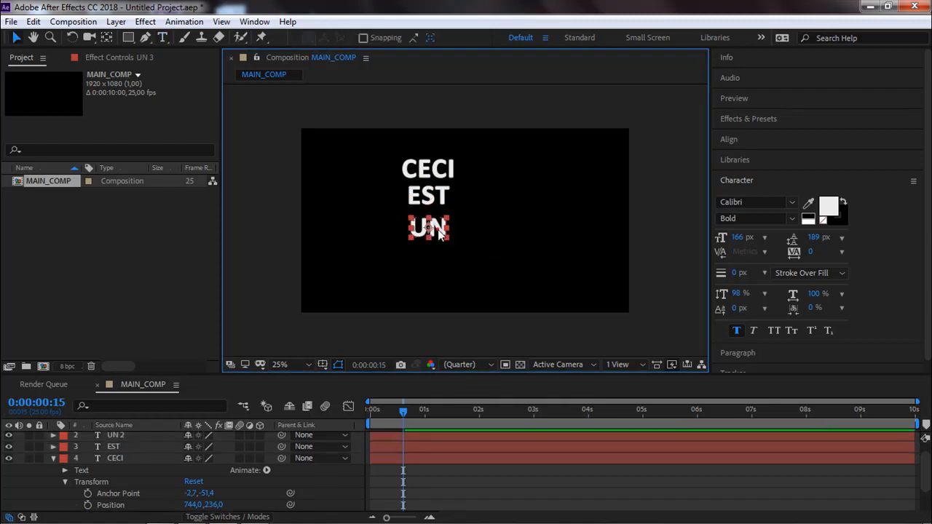
drag(441, 231, 435, 260)
key(Caps_Lock)
double_click(429, 259)
key(Caps_Lock)
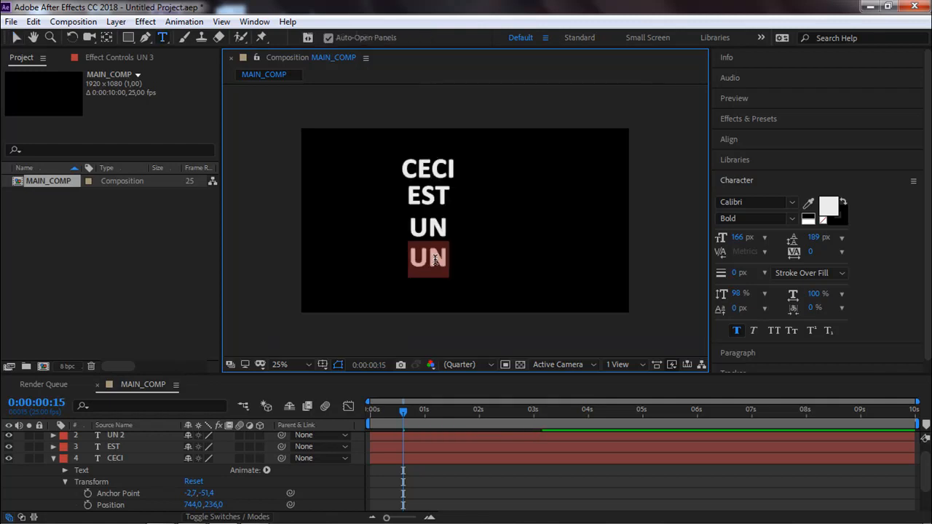
text(TEXTE)
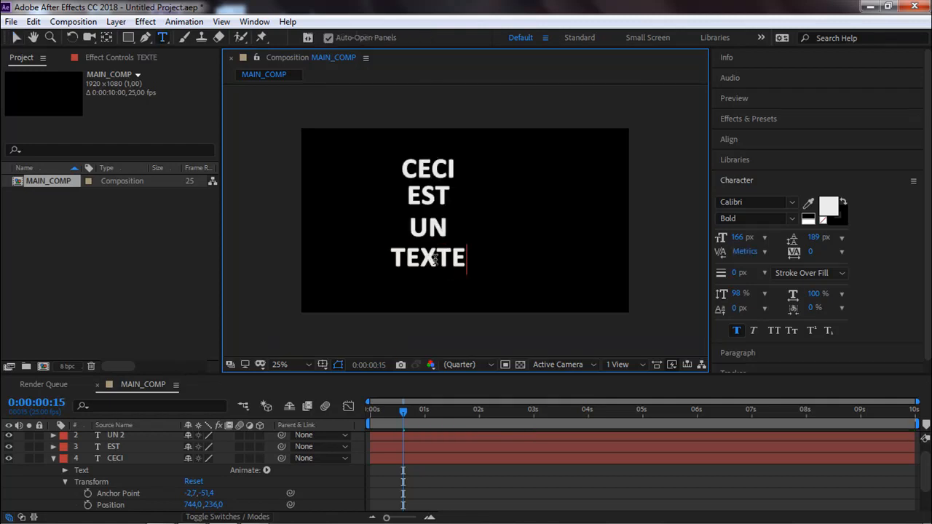
key(Escape)
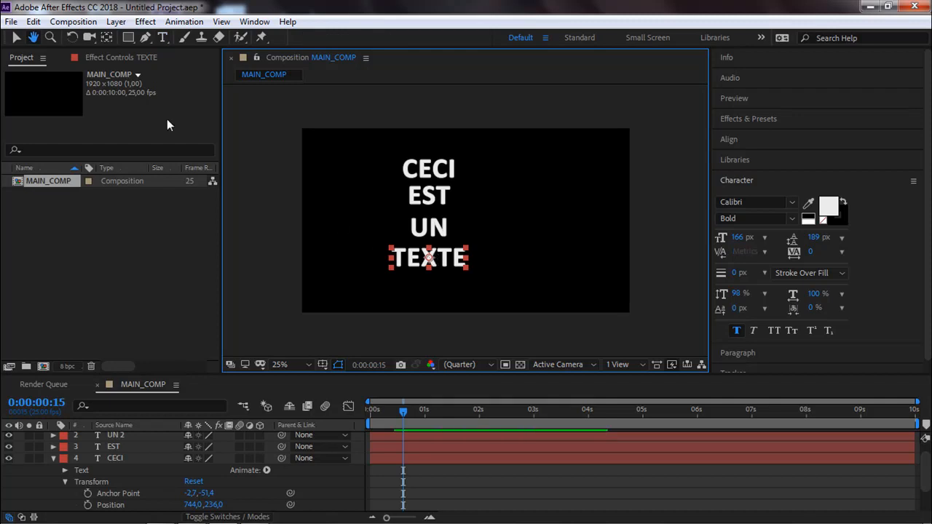
click(17, 38)
Distribute the four text layers CECI, EST, UN and TEXTE evenly by their vertical centres.
drag(418, 109, 454, 314)
click(729, 139)
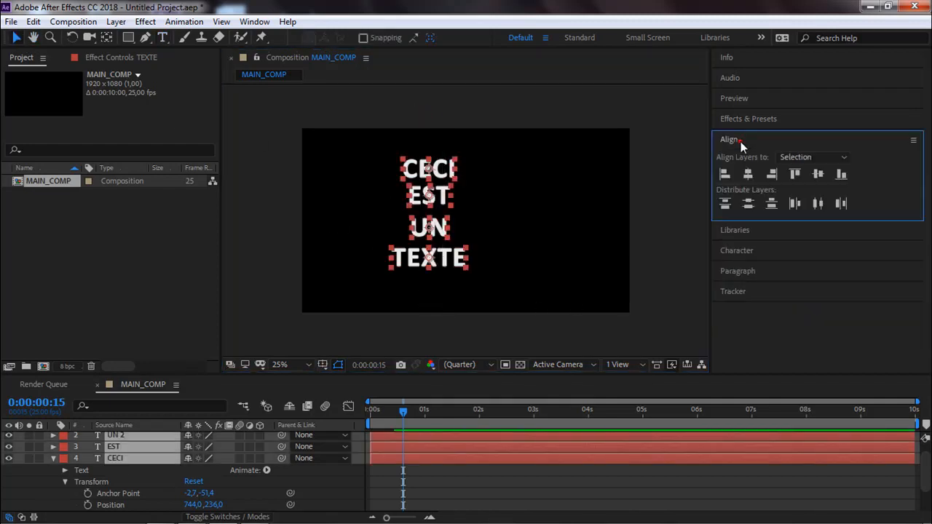
click(752, 204)
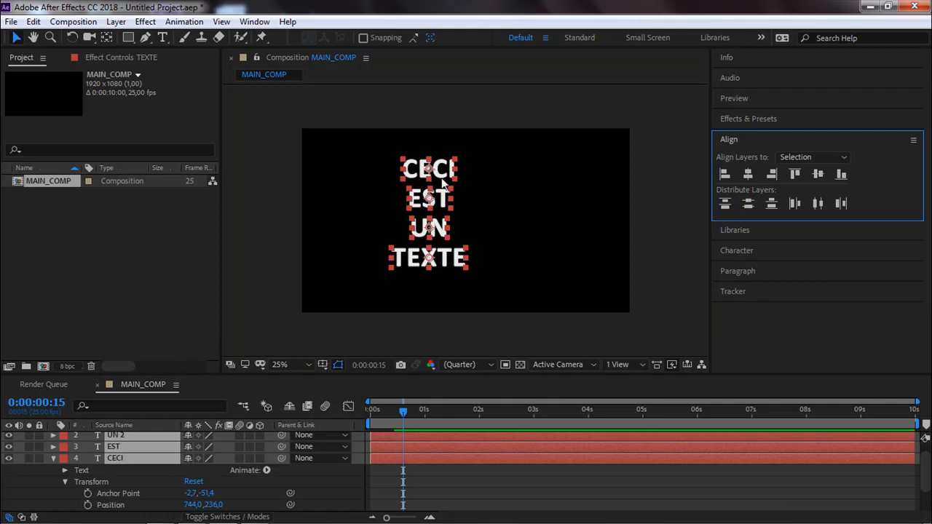
click(480, 241)
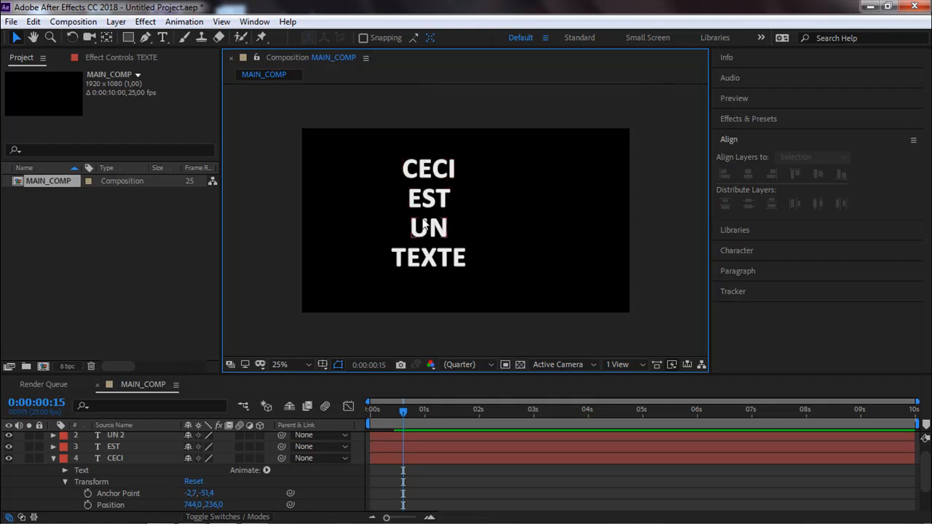
Reveal the keyframed Scale and Opacity properties of all four word layers.
click(427, 177)
click(429, 197)
click(429, 228)
click(428, 257)
key(u)
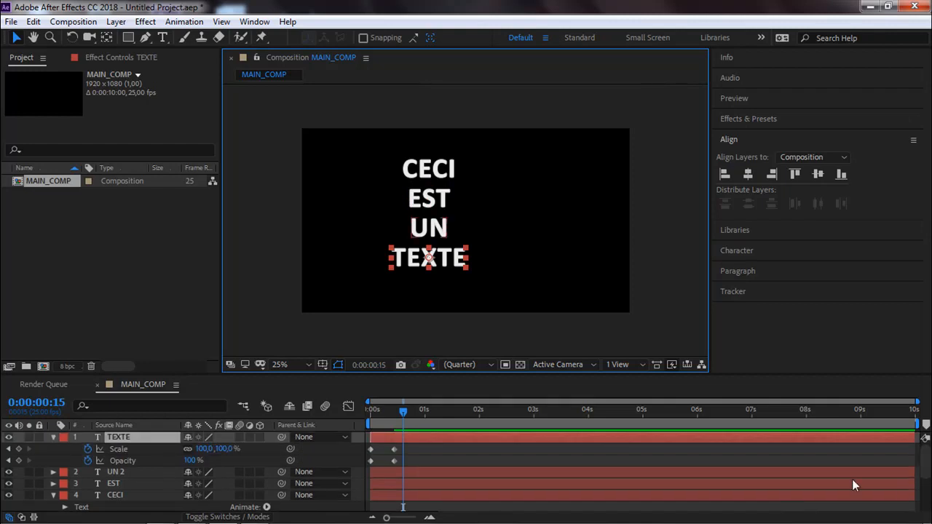
drag(408, 288, 459, 165)
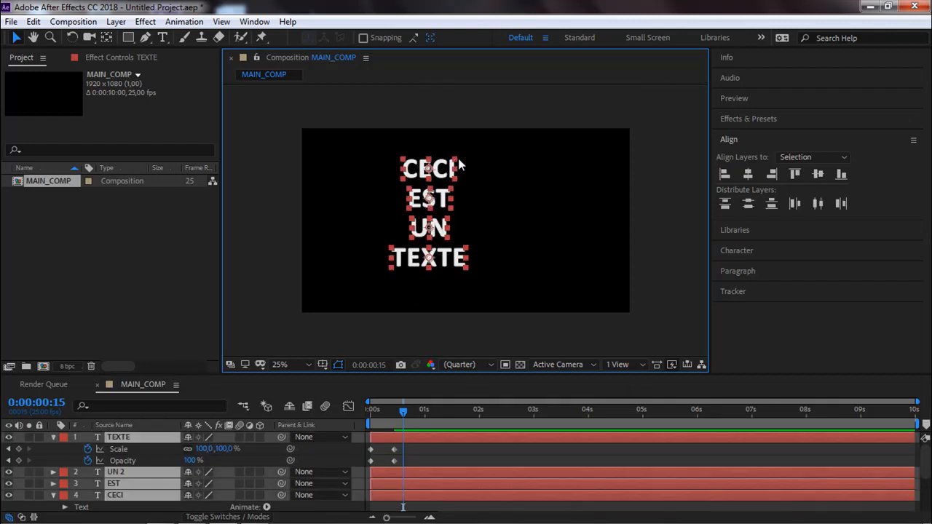
key(u)
key(u)
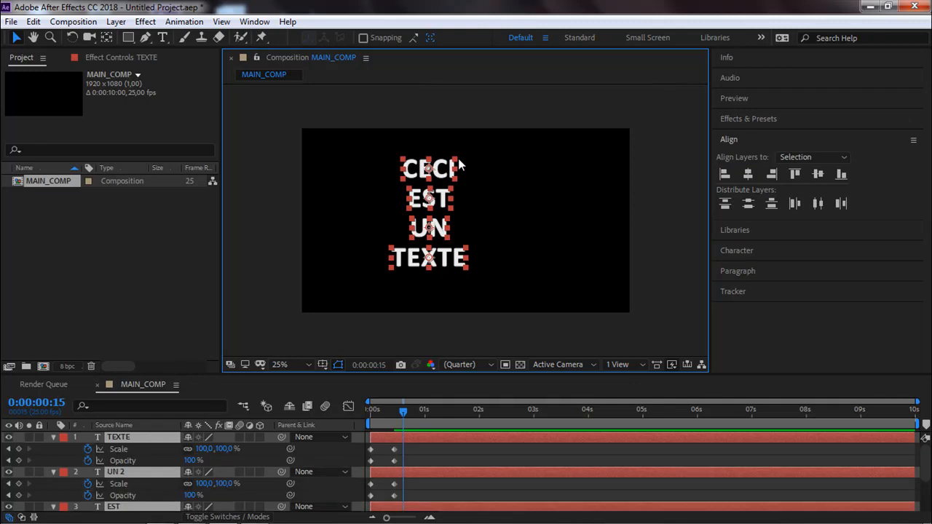
Move the current time to the second keyframes at 0:00:00:11 and collapse the properties of all four word layers.
mouse_move(391, 417)
mouse_down()
mouse_move(339, 420)
mouse_move(395, 422)
mouse_move(406, 417)
mouse_move(366, 418)
mouse_move(402, 412)
mouse_up()
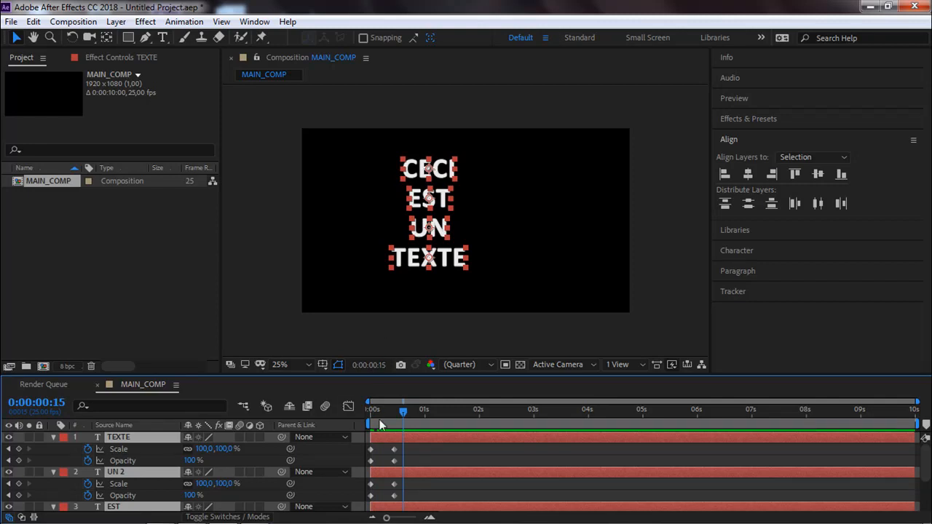
mouse_move(402, 415)
mouse_down()
mouse_move(372, 422)
mouse_move(394, 421)
mouse_up()
click(300, 326)
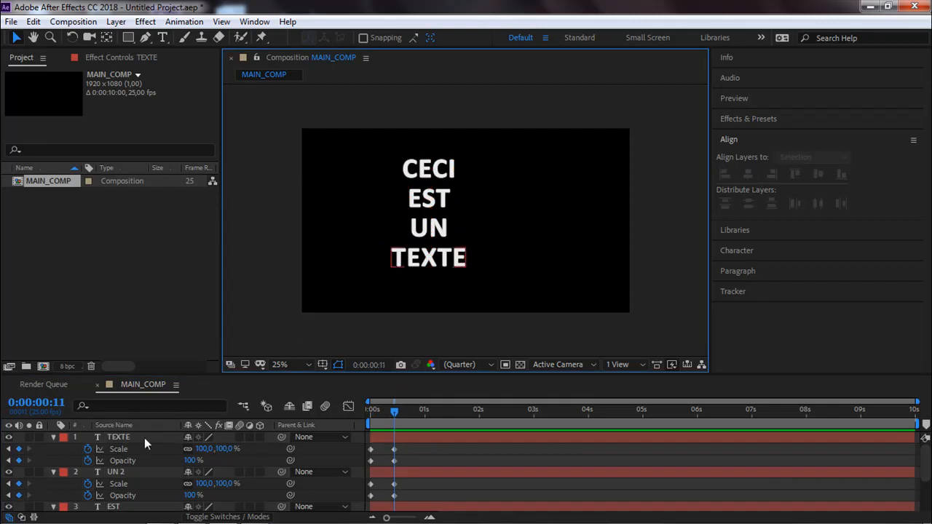
click(120, 437)
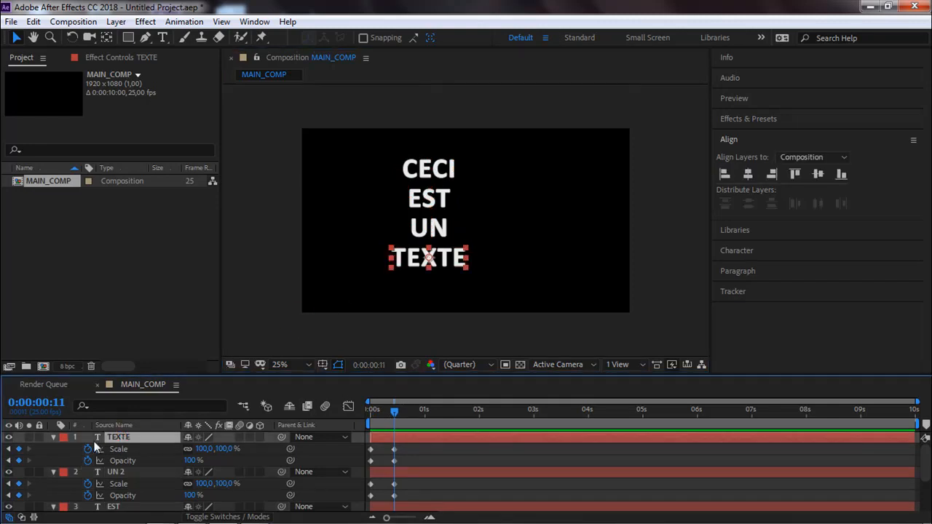
key(ctrl+a)
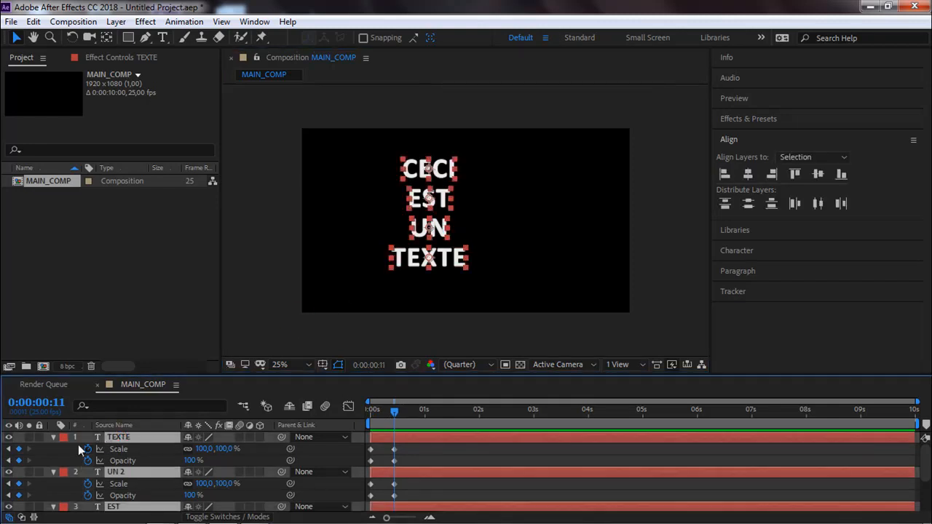
click(52, 437)
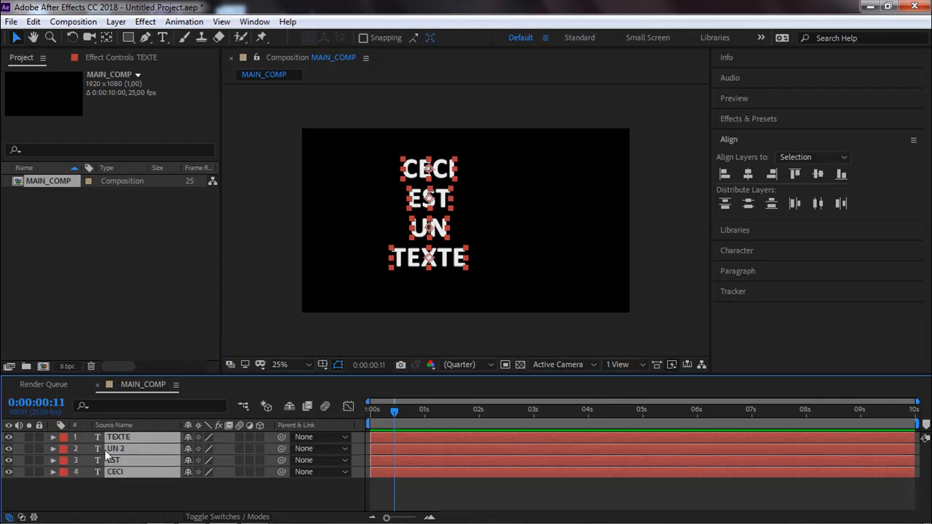
click(104, 492)
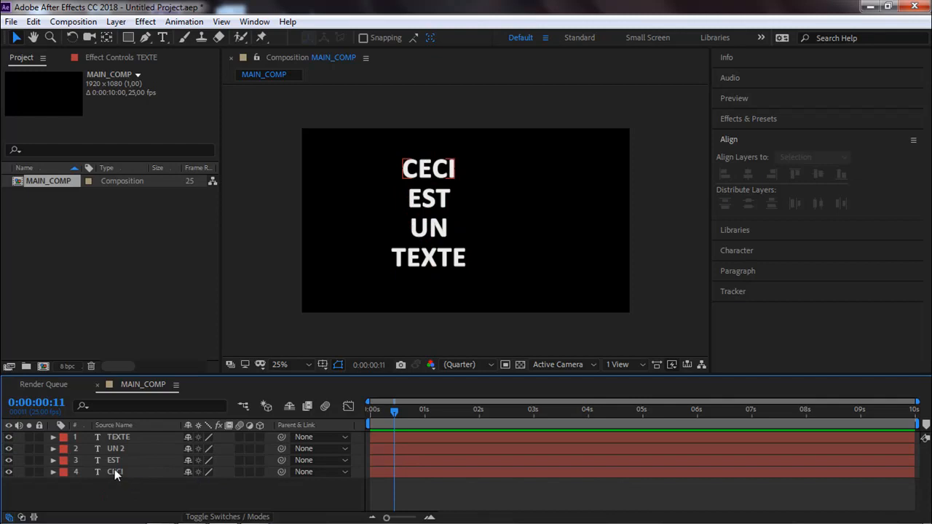
Stagger the EST, UN and TEXTE layers in time so each starts a few frames after the preceding word, and preview the animation.
click(380, 461)
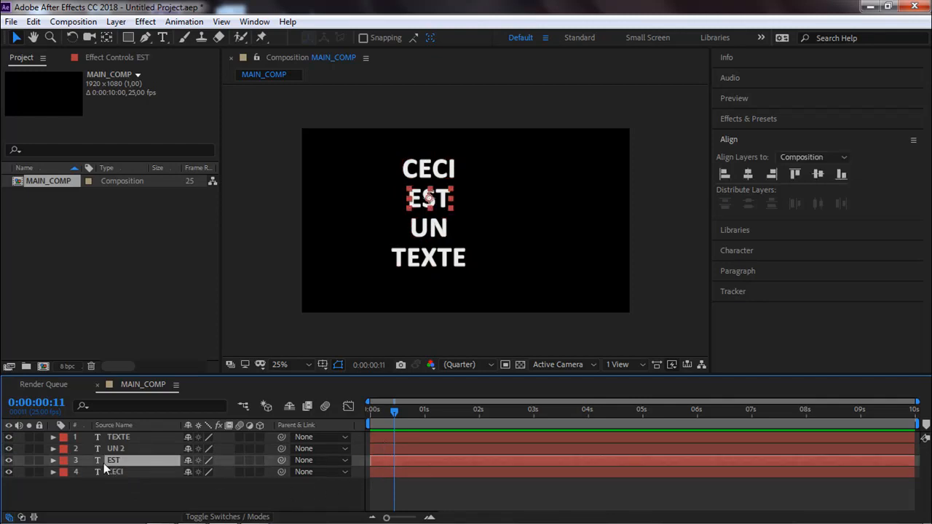
shift+click(119, 439)
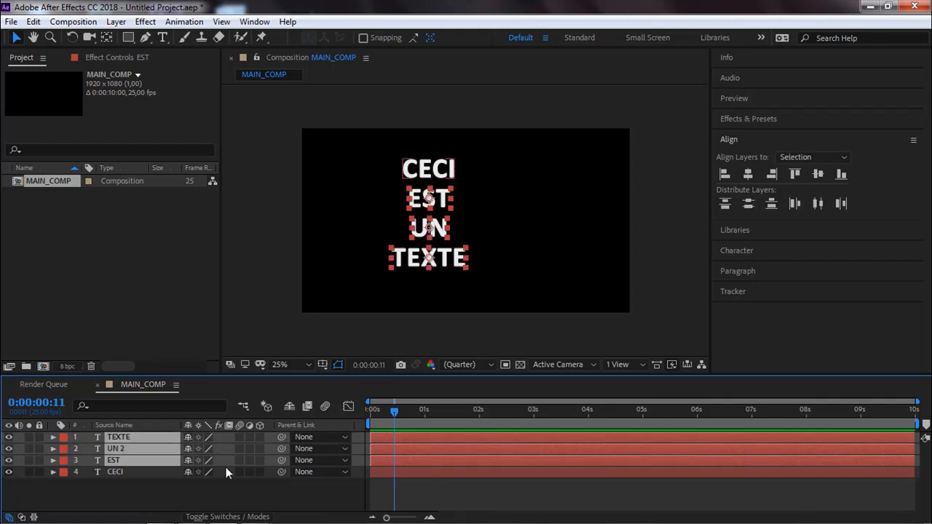
drag(377, 462, 383, 464)
ctrl+click(384, 462)
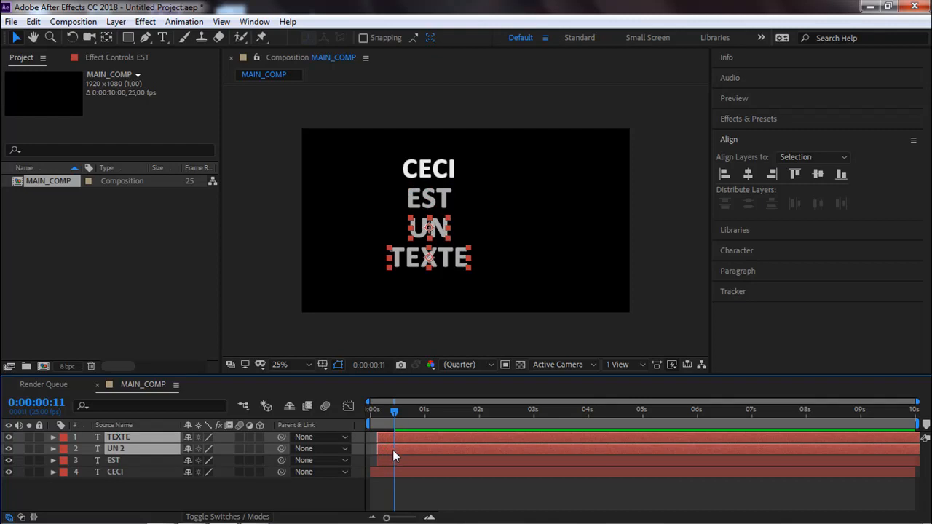
drag(385, 452, 389, 451)
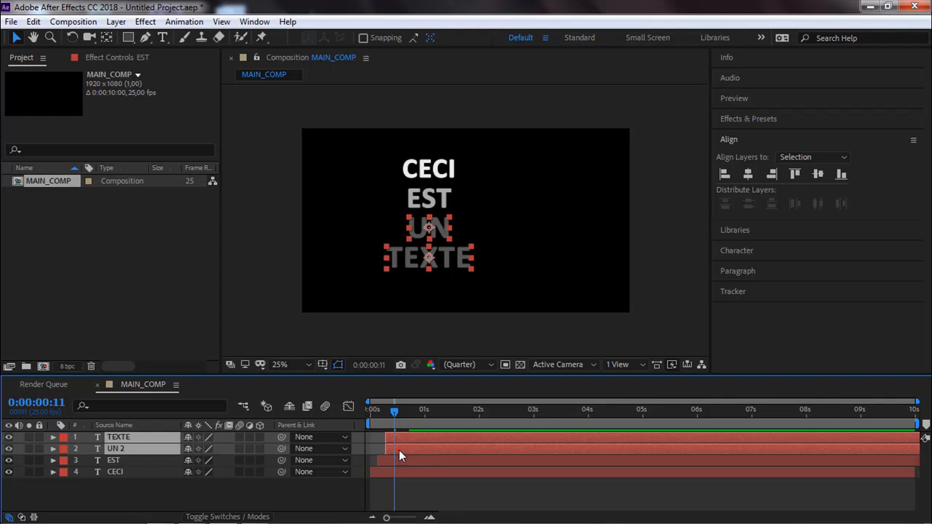
ctrl+click(399, 450)
drag(402, 436, 410, 439)
key(space)
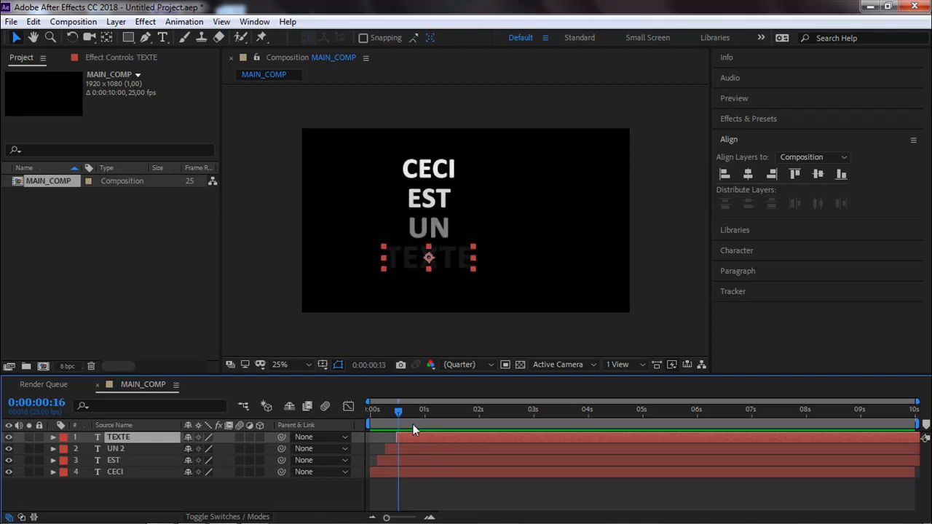
Shift the four stacked word layers together towards the left edge of the composition, undoing the accidental stretch, and preview the animation.
drag(376, 144, 435, 276)
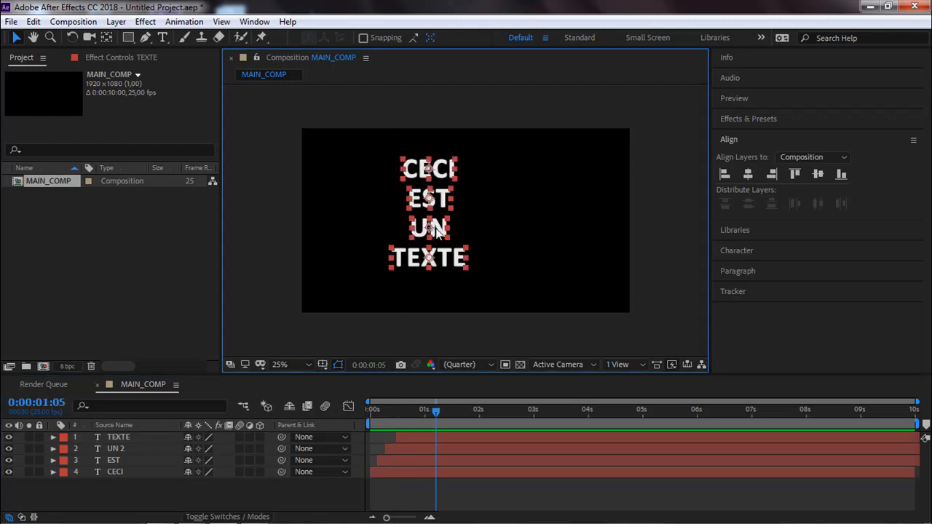
drag(420, 223, 421, 229)
key(ctrl+z)
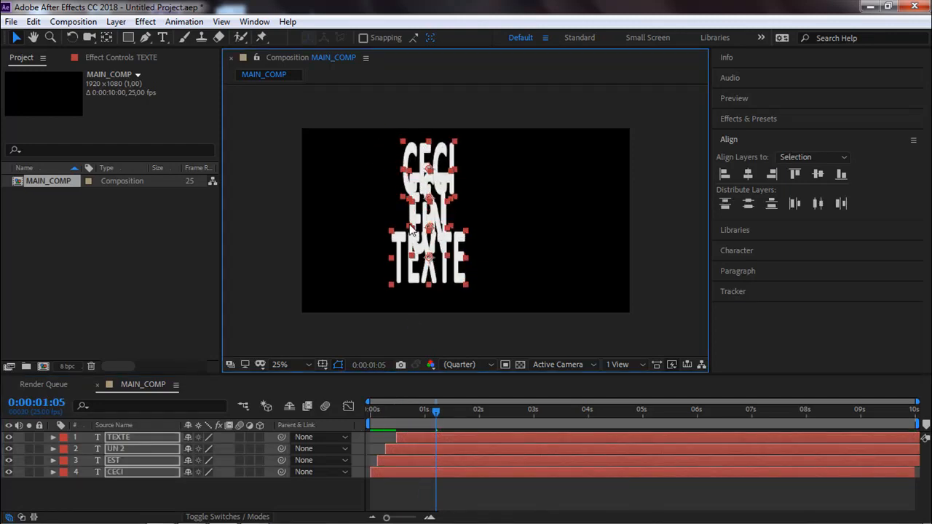
drag(440, 198, 352, 205)
key(space)
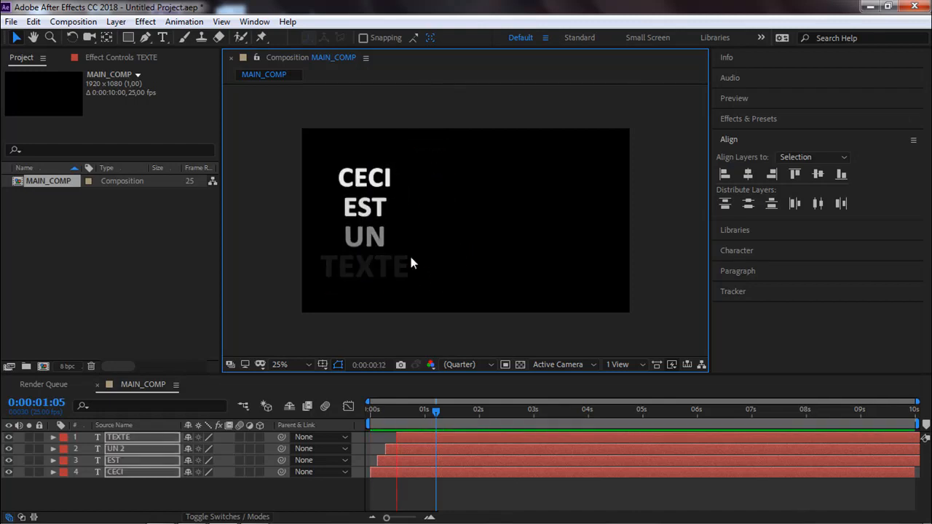
key(space)
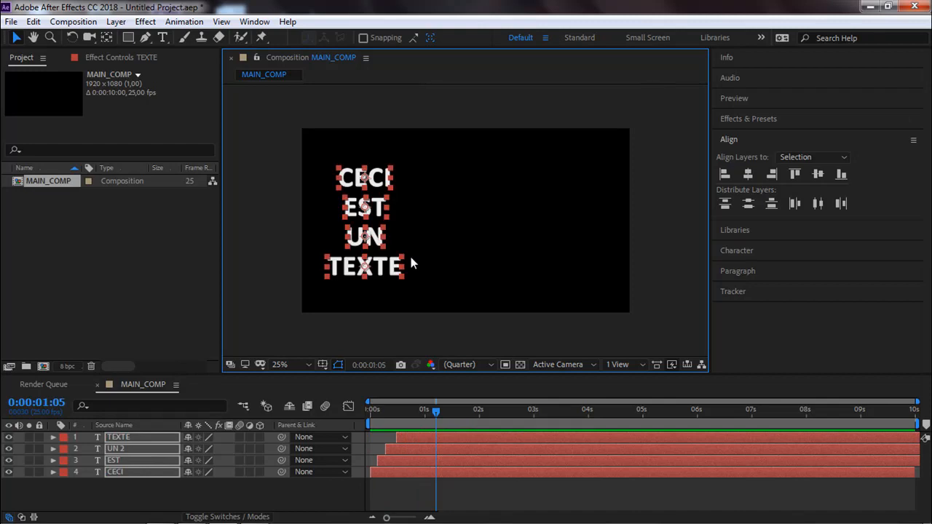
Create a single text layer beside the stacked words reading CECI, EST, UN and TEXTE on four separate lines.
click(291, 266)
key(ctrl+t)
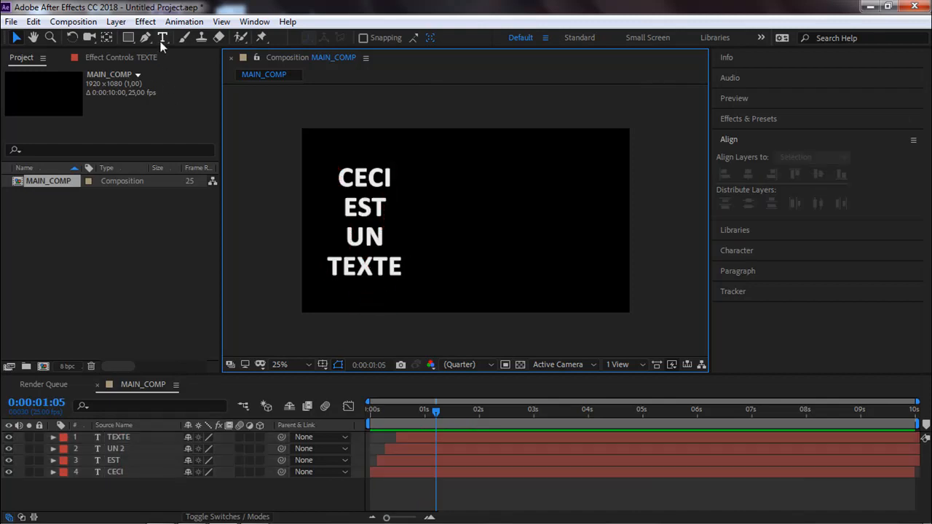
click(454, 169)
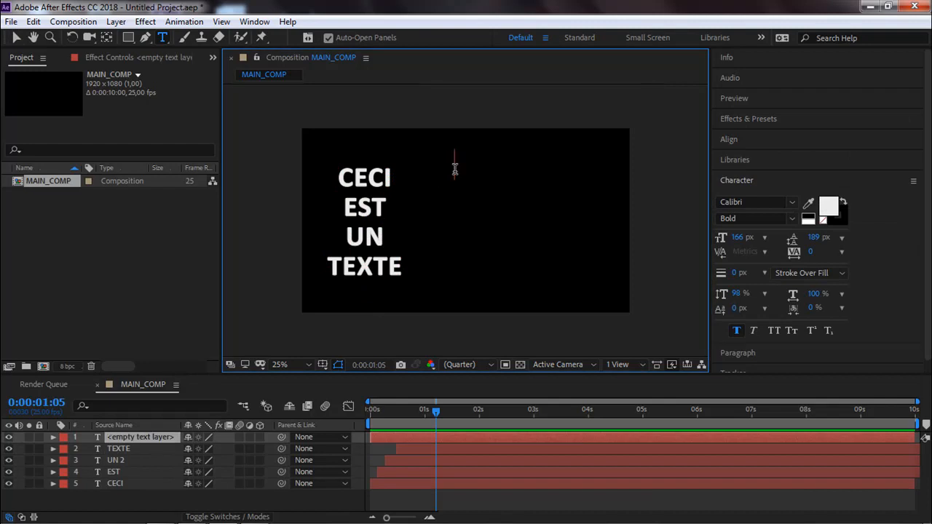
text(CEI)
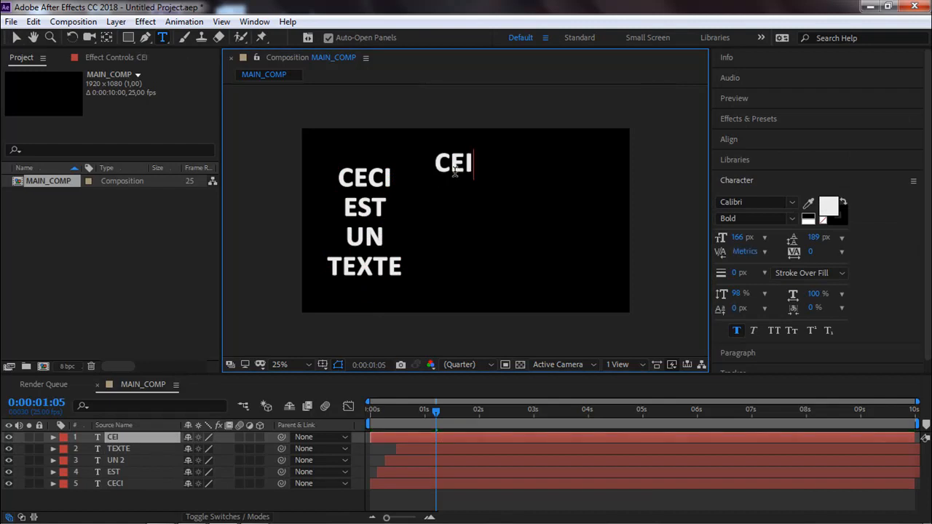
key(BackSpace)
text(CI)
key(Return)
text(EST)
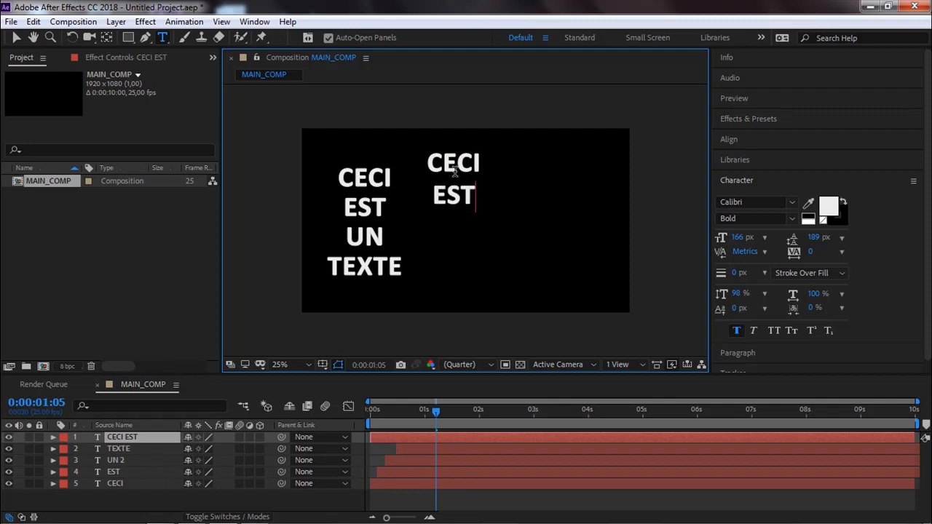
key(Return)
text(UN)
key(Return)
text(TEXTE)
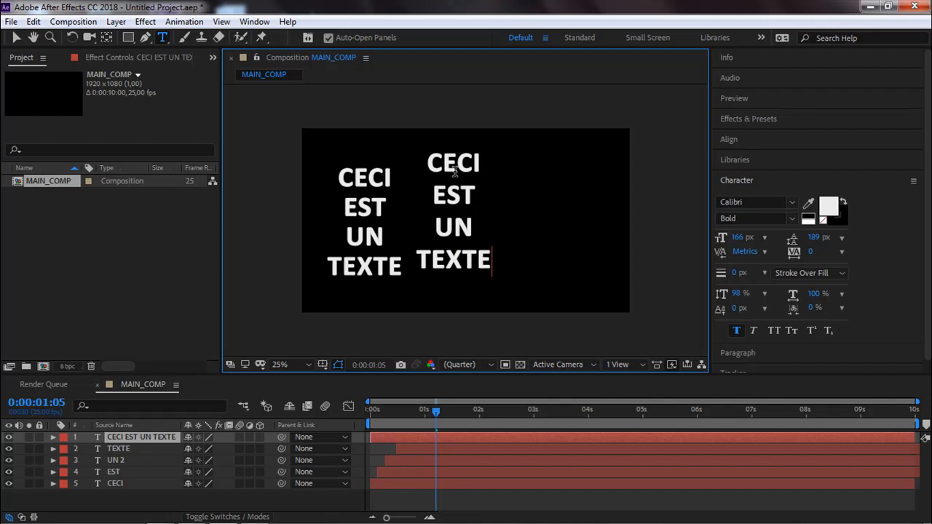
key(KP_Enter)
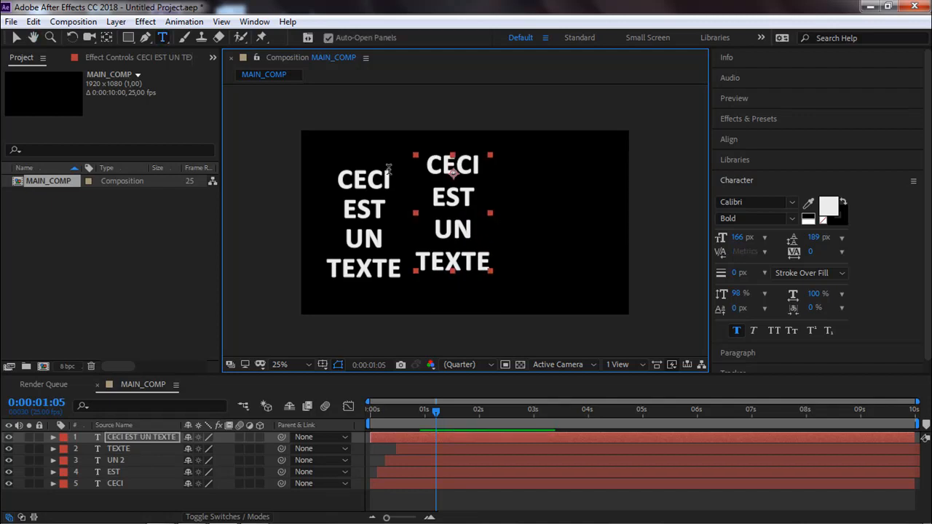
Move the four-line text layer further right and slightly down, roughly level with the separate word layers.
click(16, 37)
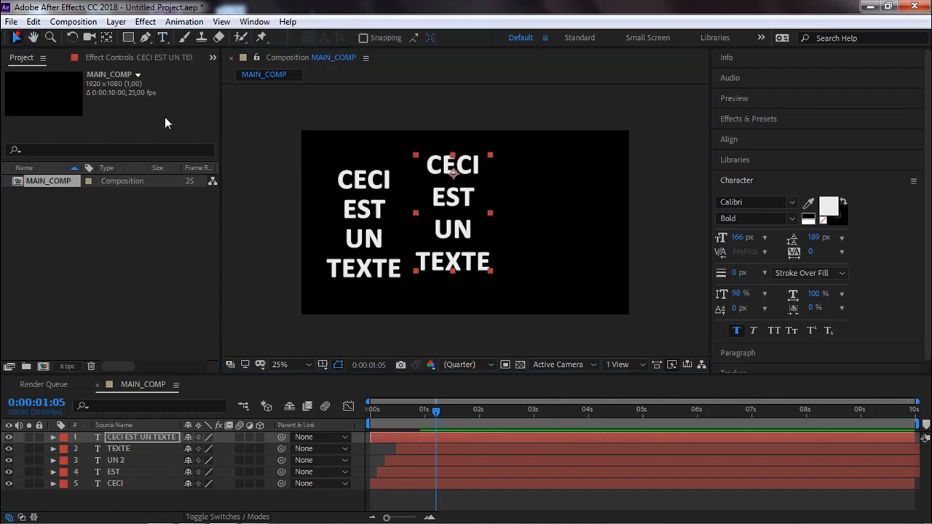
drag(447, 205, 484, 230)
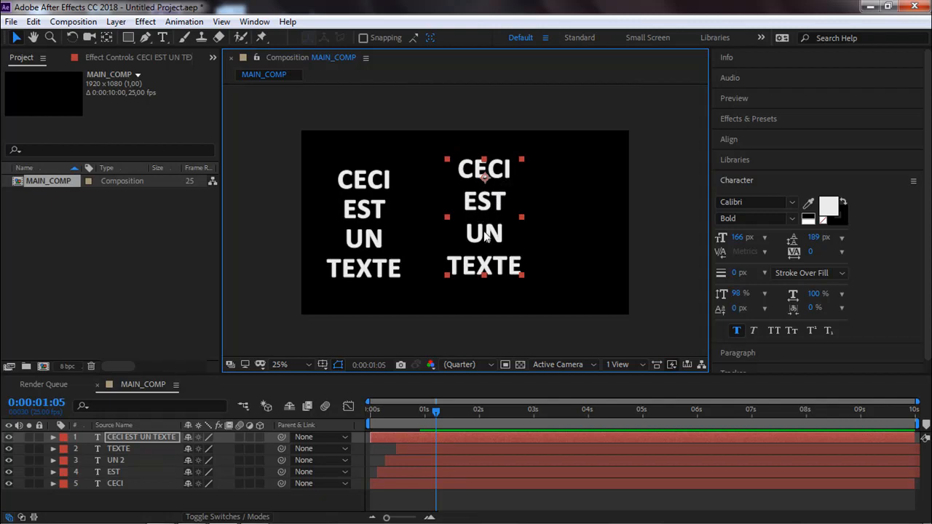
drag(492, 236, 489, 240)
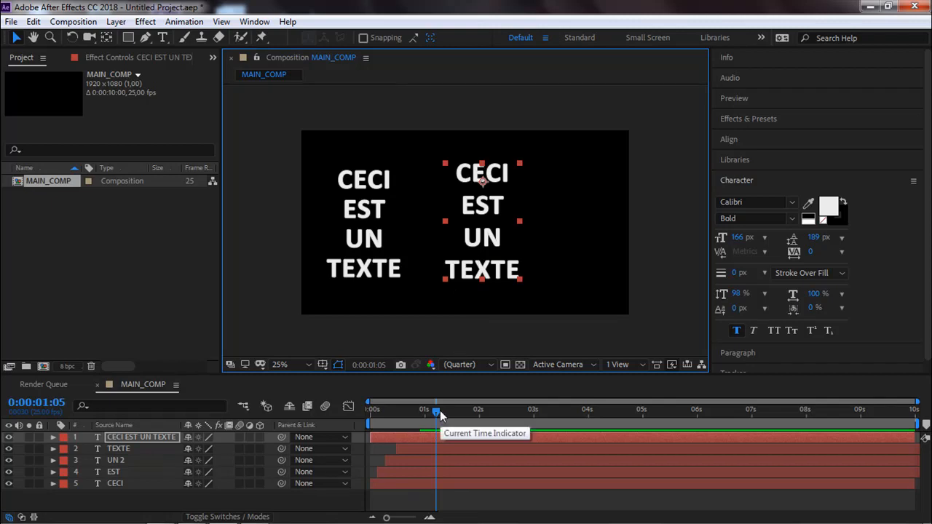
Return to the start of the composition and look through the effect categories and the Text folders of the animation presets.
drag(437, 415, 342, 420)
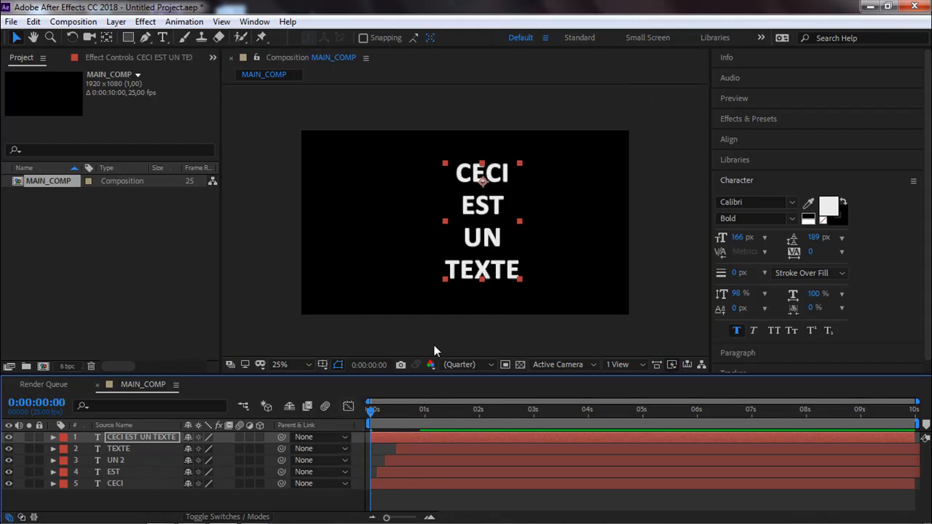
click(755, 122)
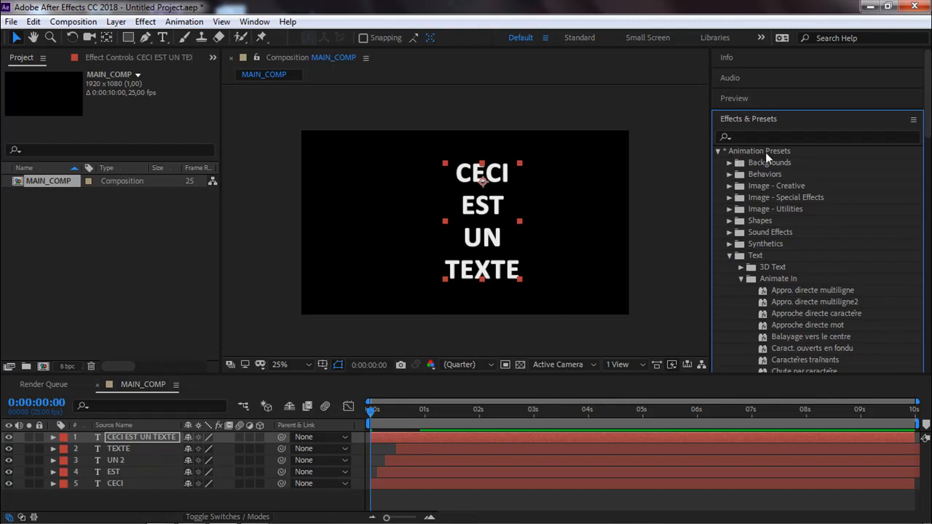
click(717, 150)
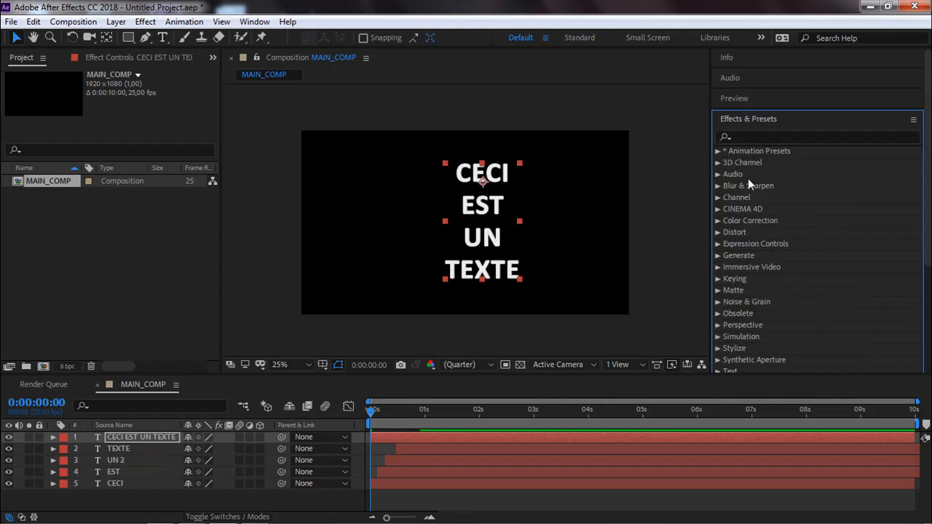
scroll(745, 263, down, 3)
scroll(745, 271, up, 3)
click(719, 152)
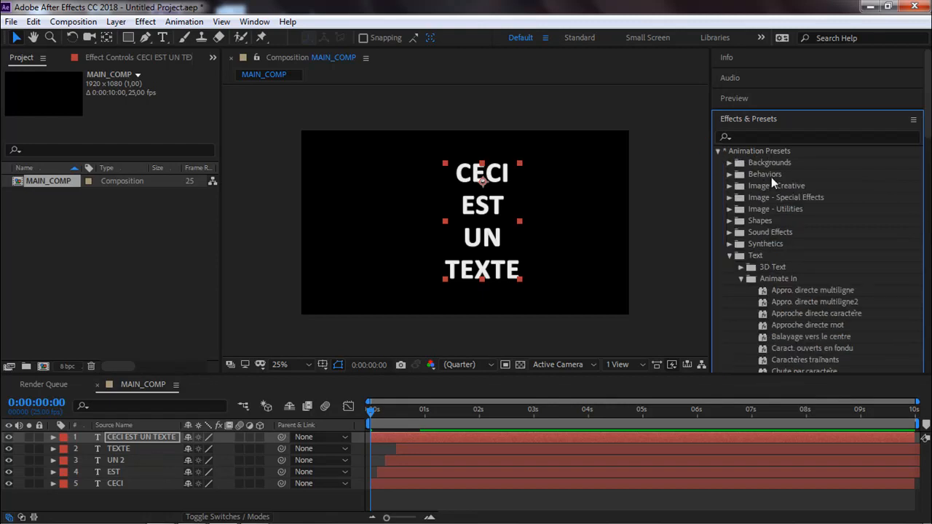
double_click(751, 257)
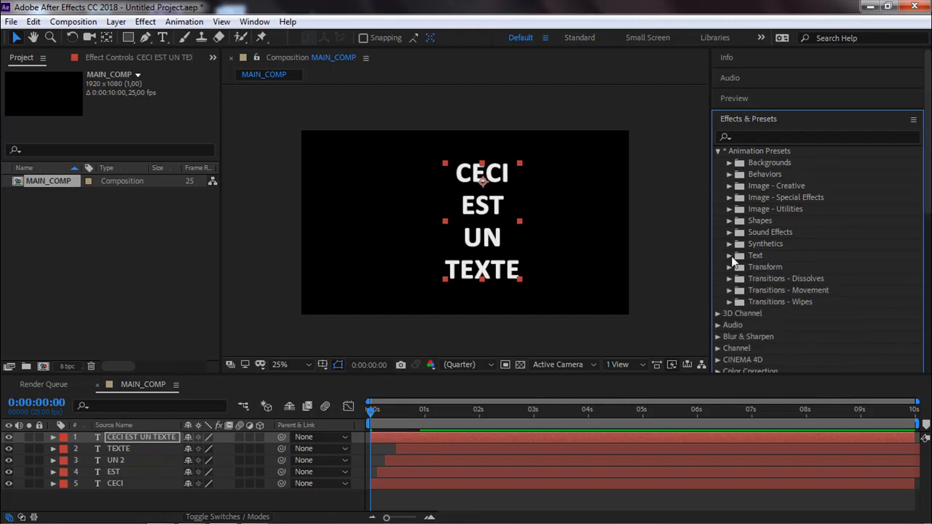
click(729, 255)
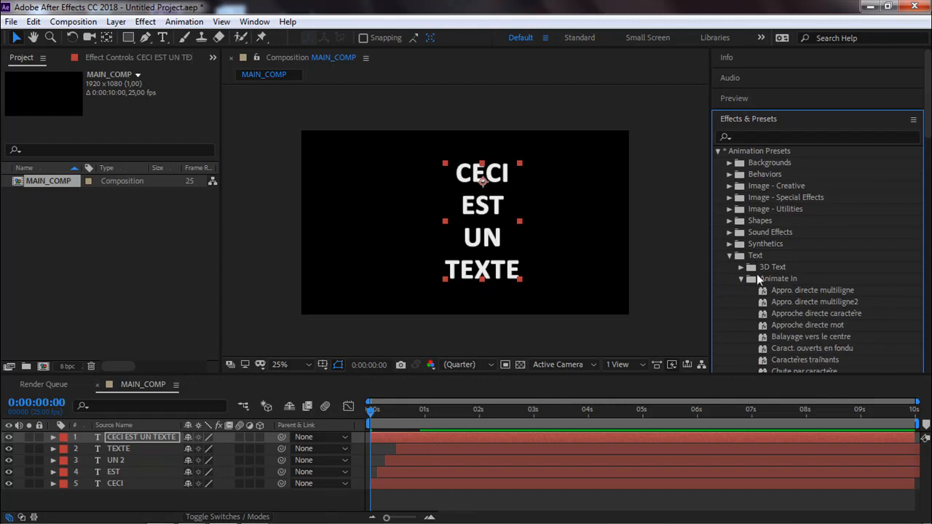
click(741, 279)
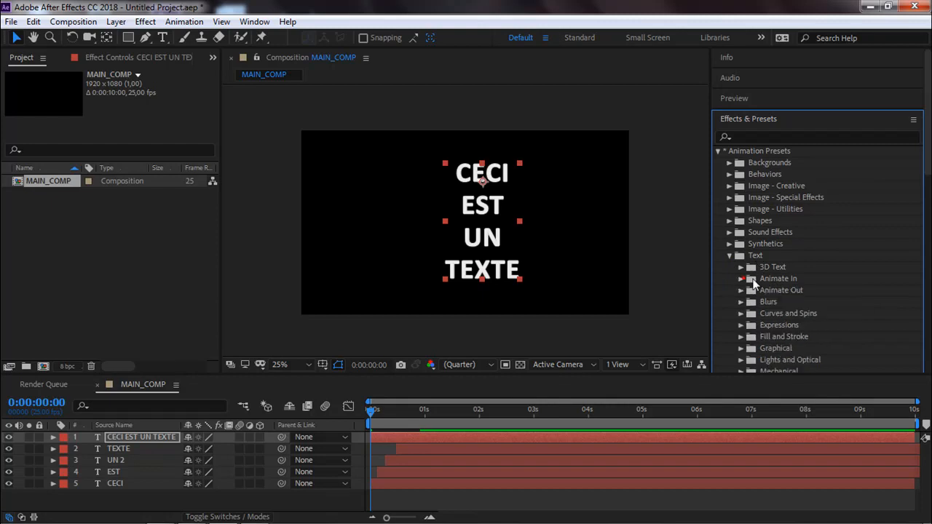
scroll(759, 279, down, 5)
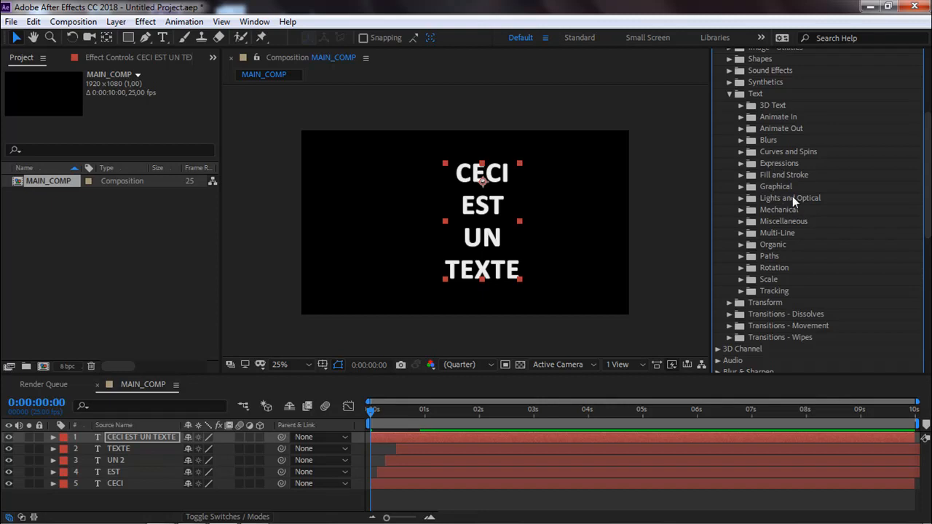
scroll(777, 216, up, 2)
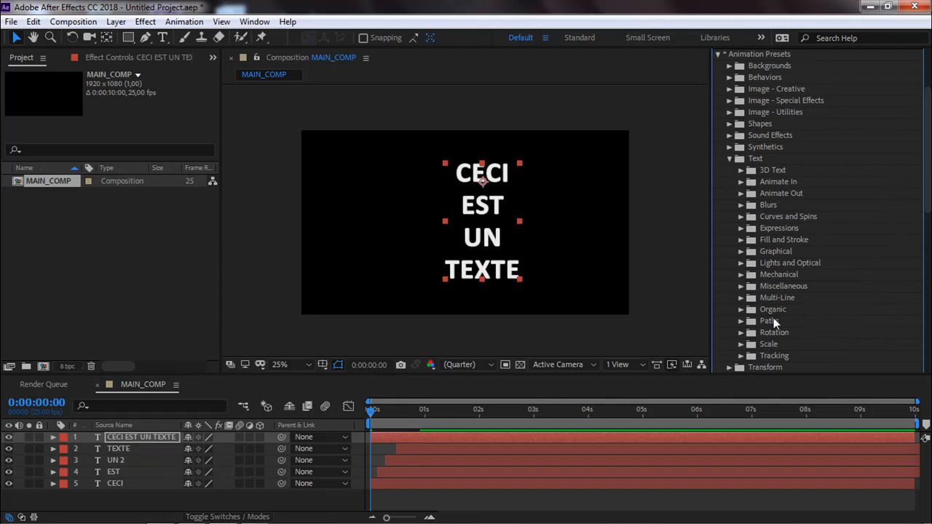
Apply the Lignes ouvertes en fondu preset from the Animate In text presets to the four-line text layer.
click(741, 182)
scroll(790, 233, down, 3)
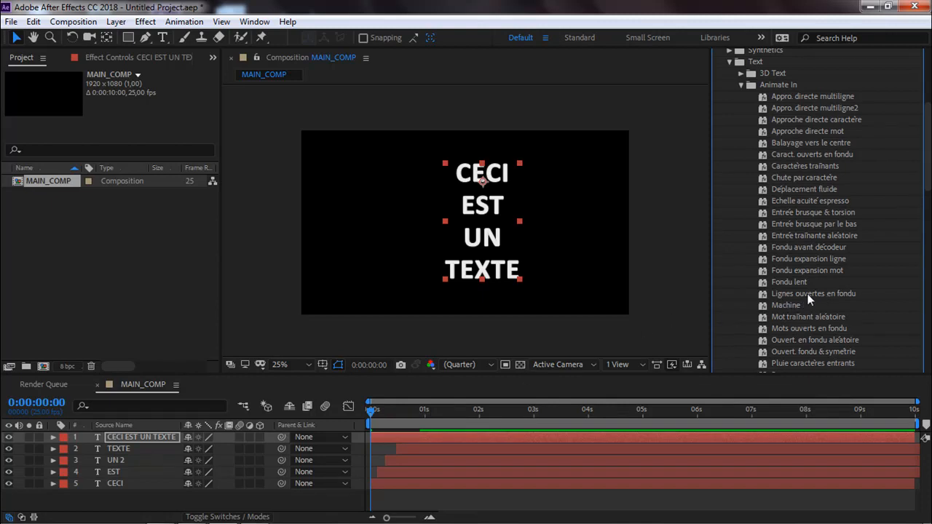
drag(810, 293, 473, 216)
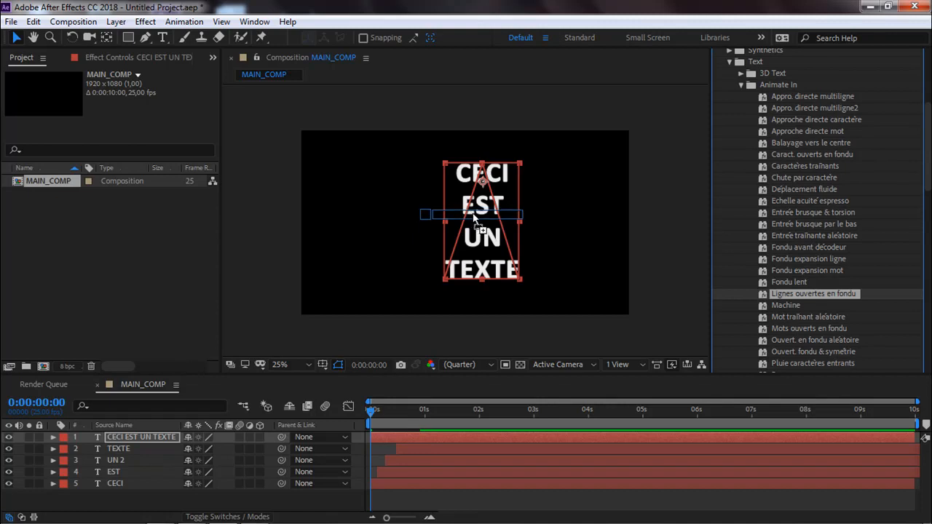
drag(472, 214, 472, 213)
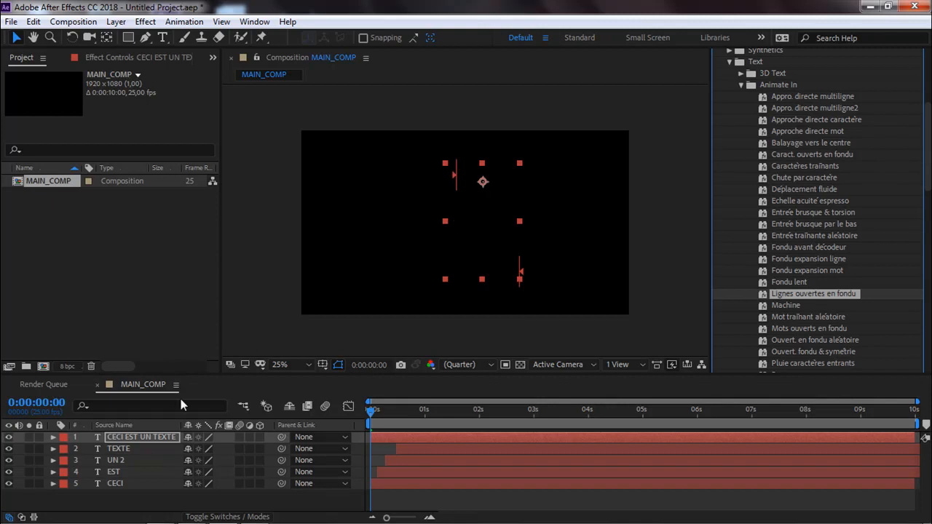
Reveal the keyframes of all layers and move the four-line text's last Range Selector Start keyframe to 0:00:00:23, aligned with TEXTE's last keyframes.
click(136, 435)
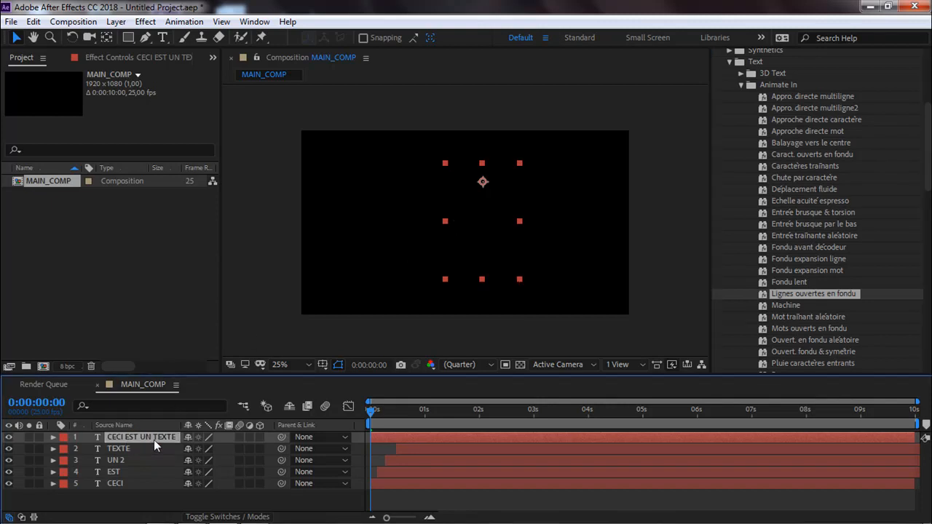
key(u)
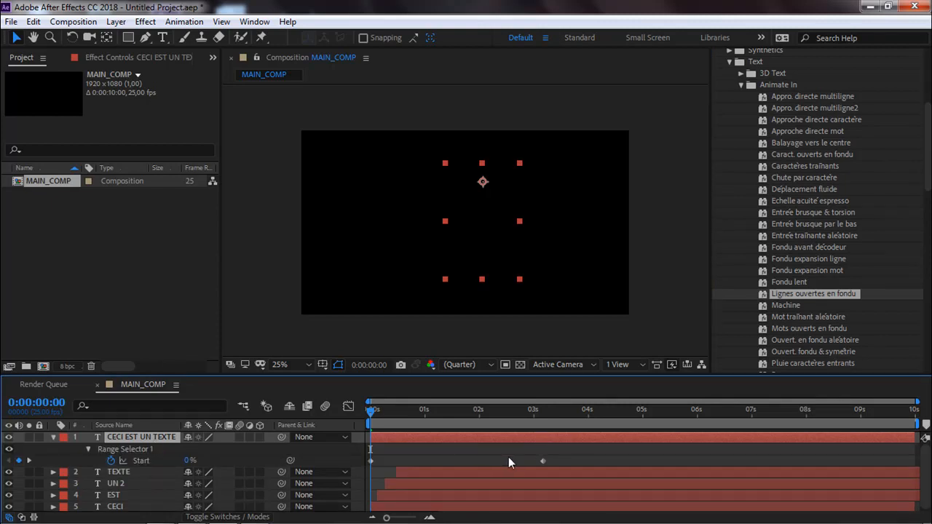
click(434, 472)
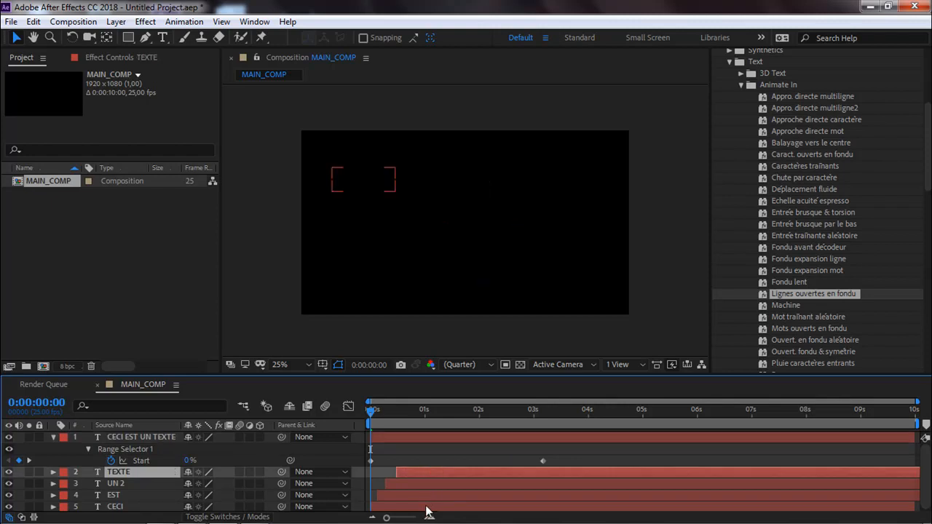
shift+click(426, 509)
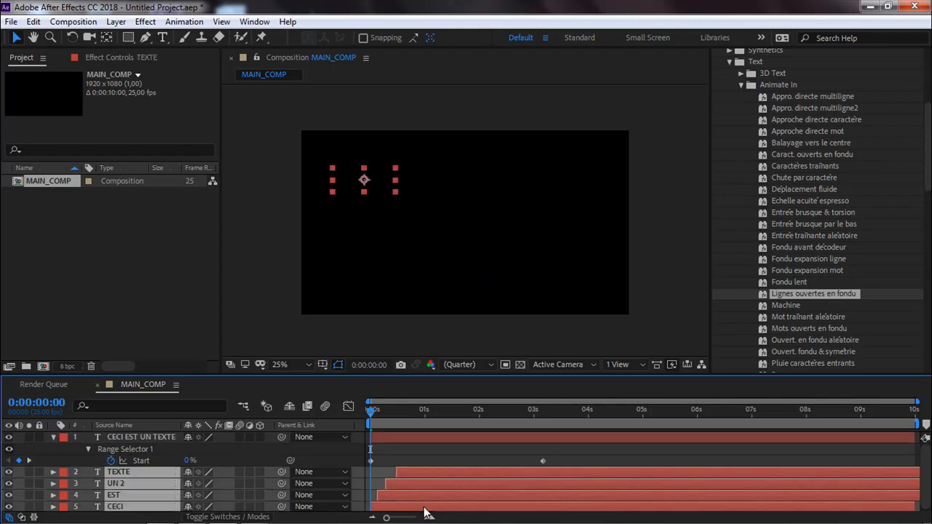
key(u)
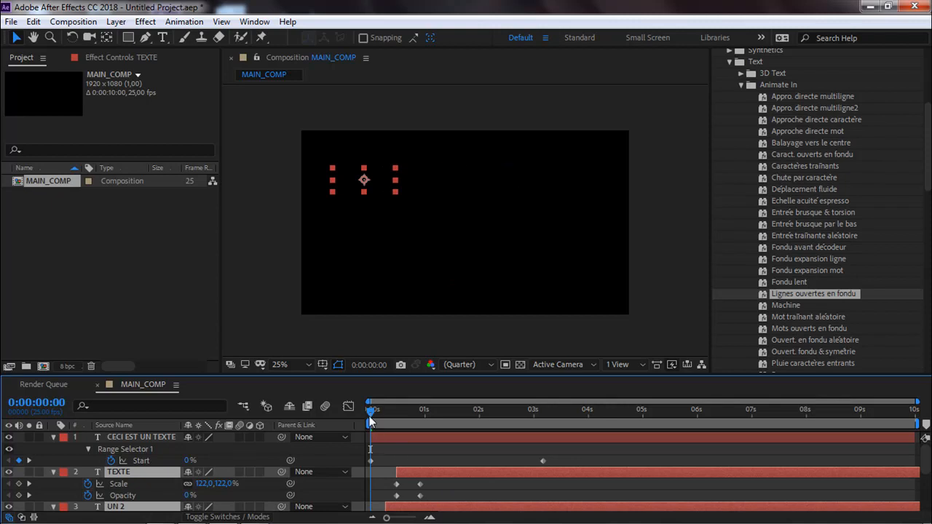
drag(388, 412, 424, 417)
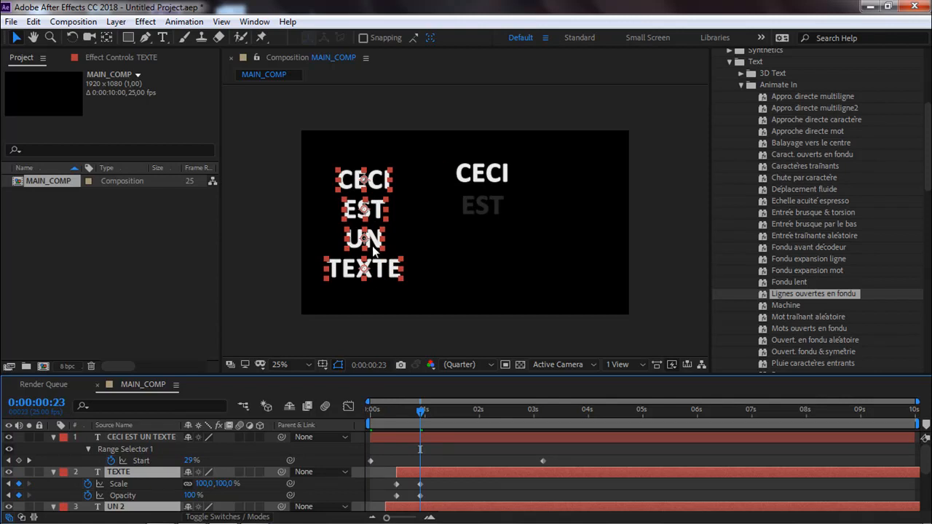
drag(541, 461, 421, 461)
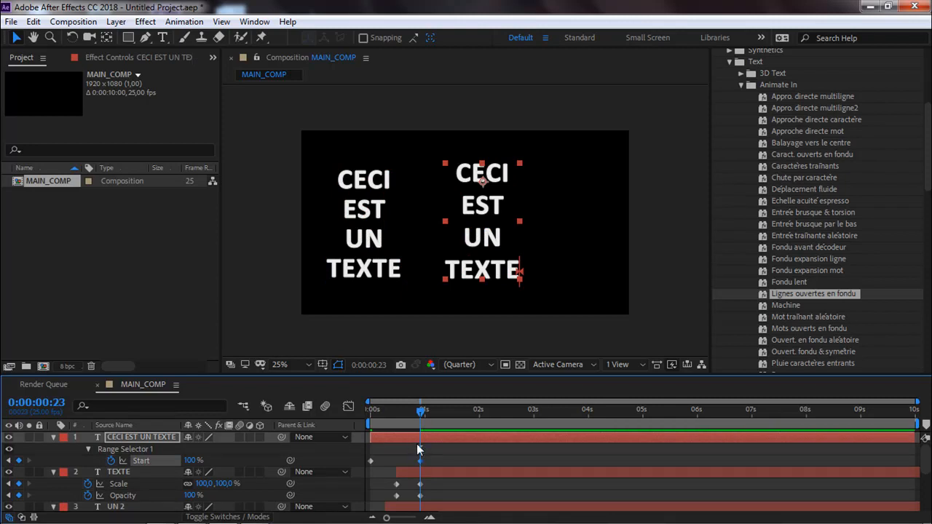
mouse_move(421, 468)
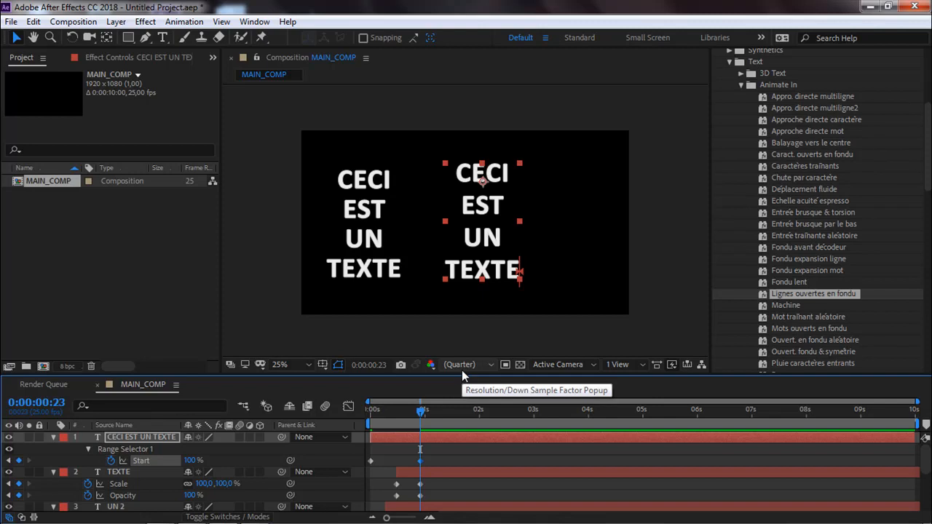
Preview the animation and scrub around its end to compare the preset text with the separately keyframed word layers.
key(space)
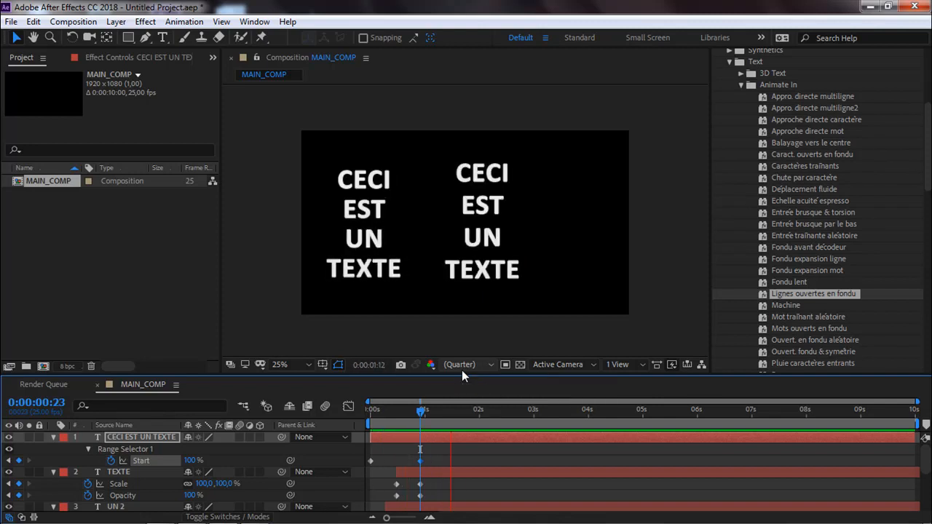
key(space)
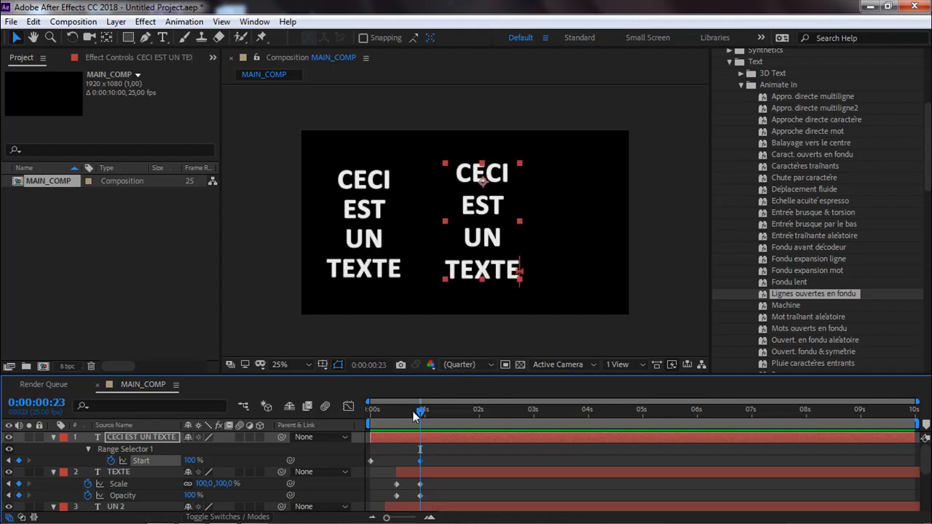
mouse_move(413, 416)
mouse_down()
mouse_move(362, 411)
mouse_move(419, 411)
mouse_up()
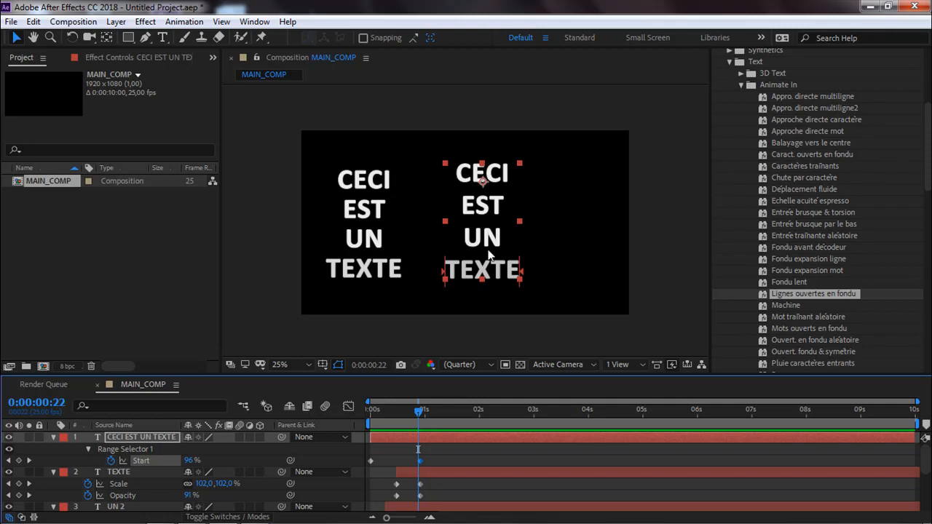
mouse_move(420, 416)
mouse_down()
mouse_move(356, 425)
mouse_move(416, 428)
mouse_up()
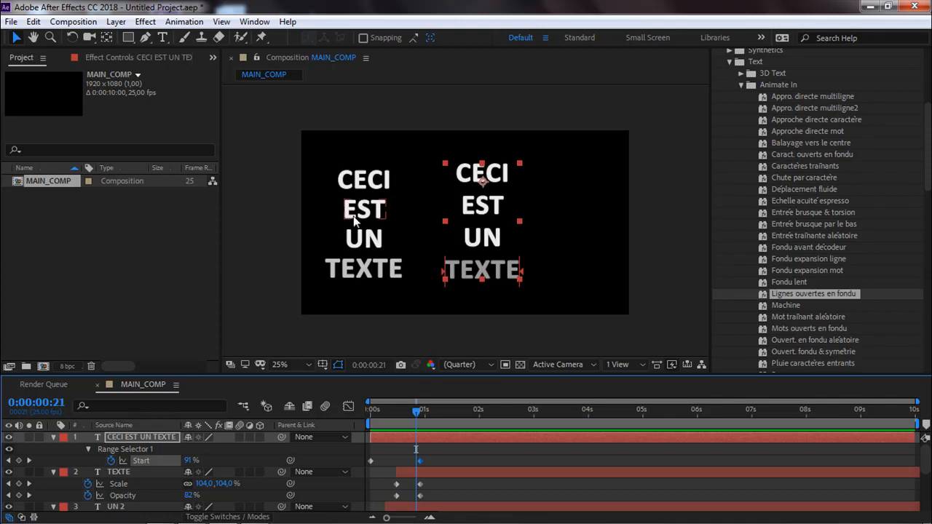
mouse_move(416, 412)
mouse_down()
mouse_move(361, 432)
mouse_move(443, 428)
mouse_move(375, 428)
mouse_move(423, 426)
mouse_up()
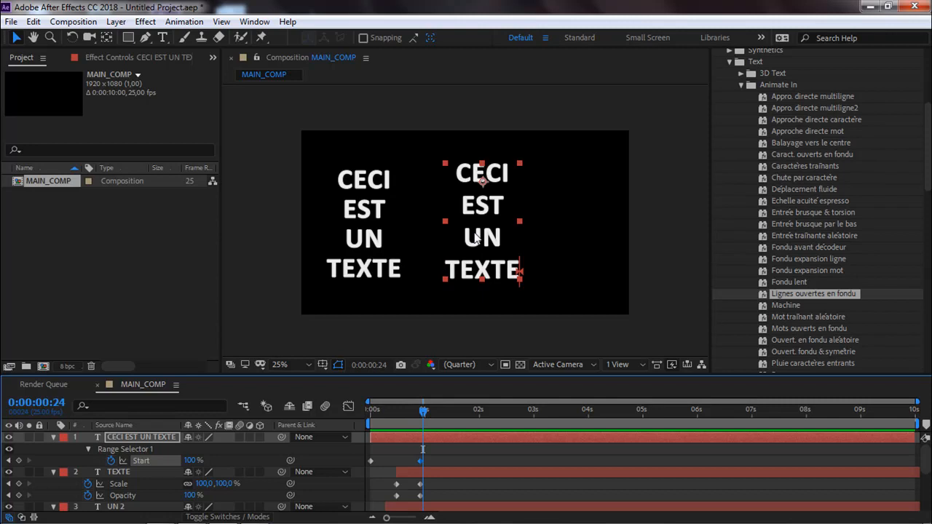
Delete the four separate word layers and the four-line text layer from the composition.
drag(324, 135, 522, 292)
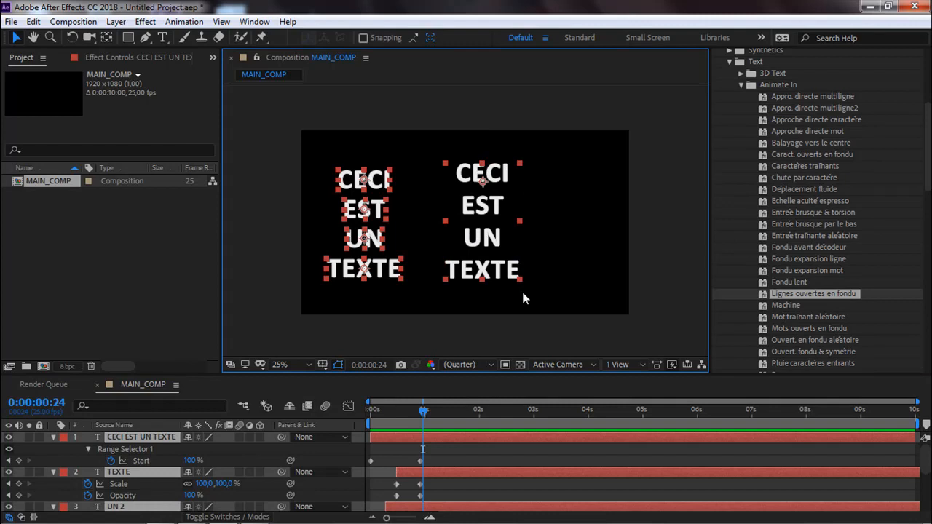
key(Delete)
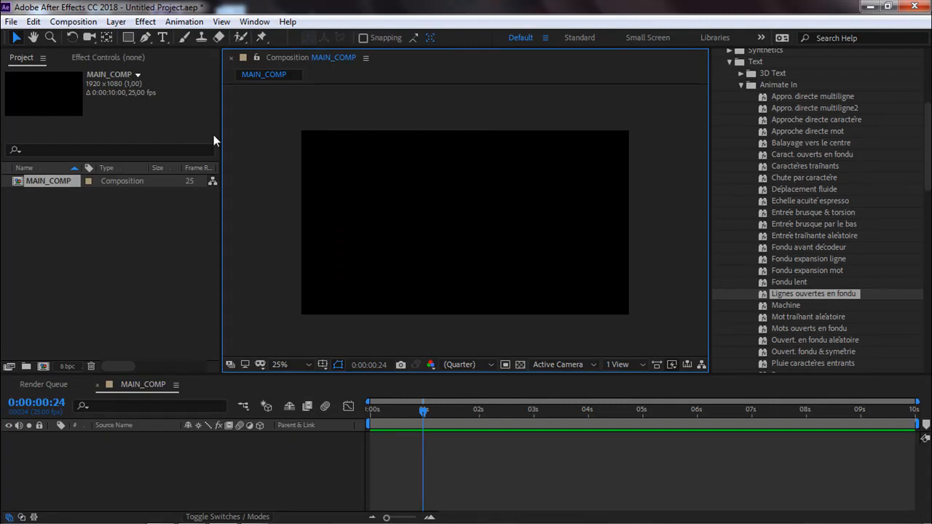
Create a single-line text layer reading CECI EST UN TEXTE and move it near the middle of the composition.
click(164, 39)
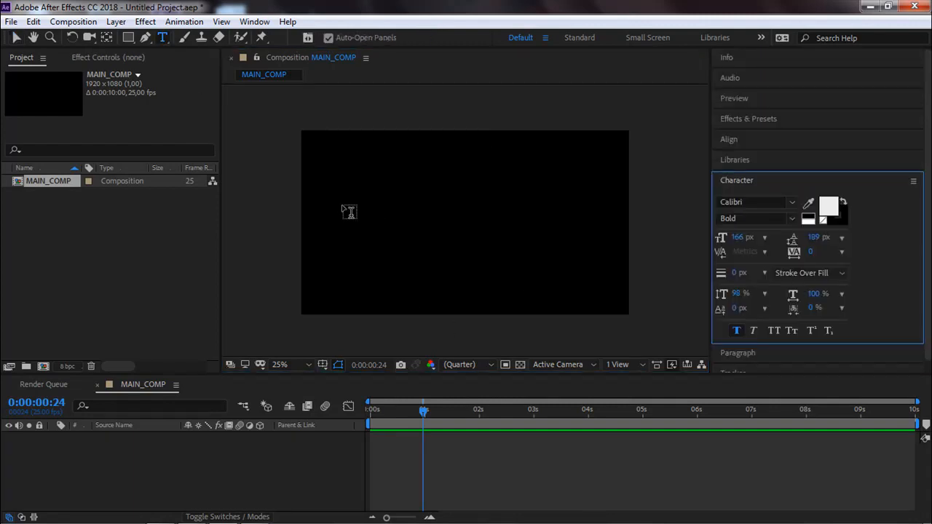
click(342, 203)
text(CECI EST UN)
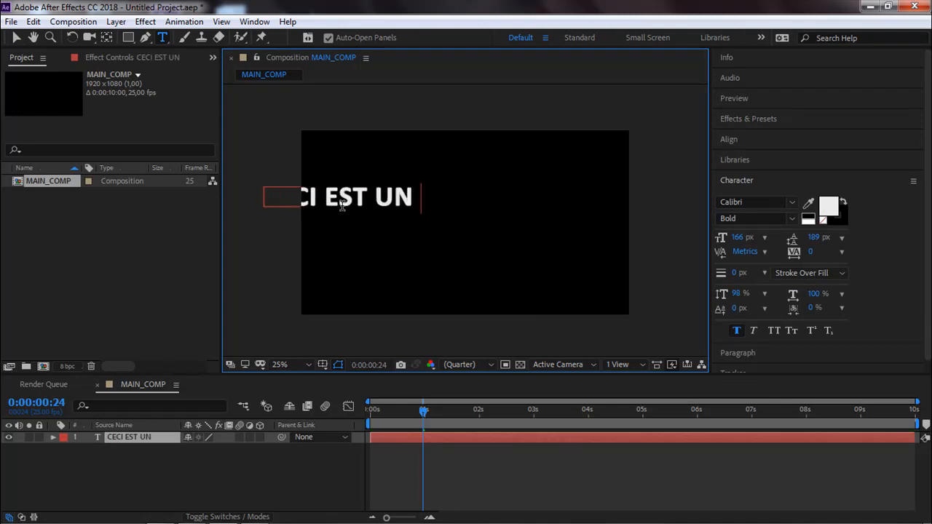
text( TEXTE)
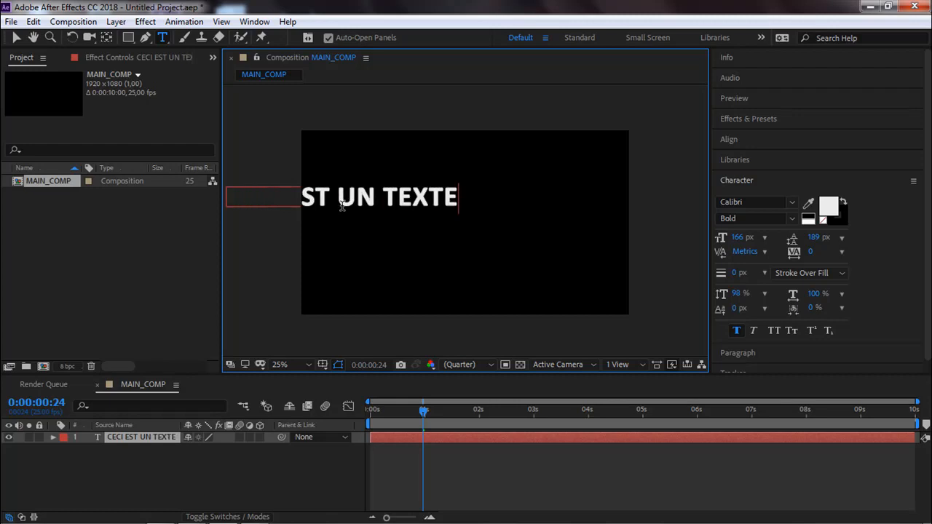
click(16, 37)
drag(343, 204, 473, 232)
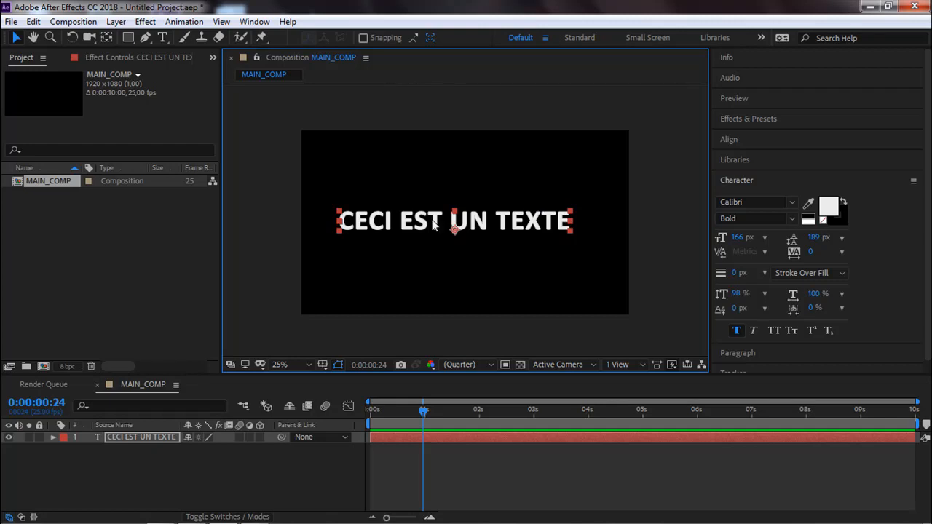
Go to the start of the composition and add a Scale text animator to the CECI EST UN TEXTE layer.
click(52, 437)
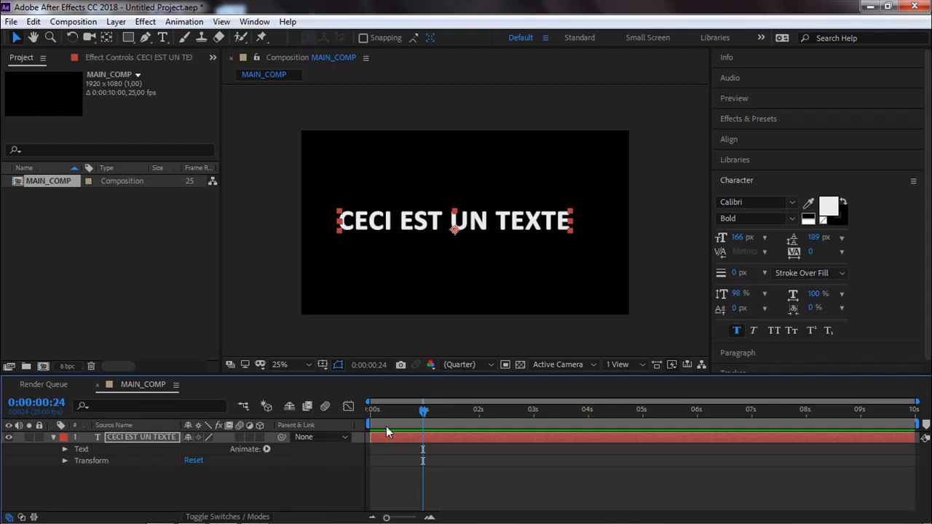
key(Home)
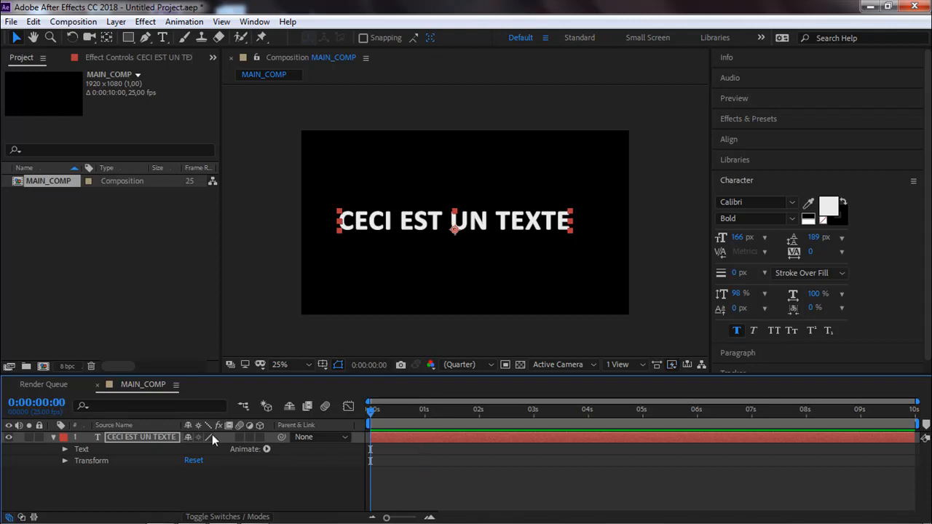
click(64, 449)
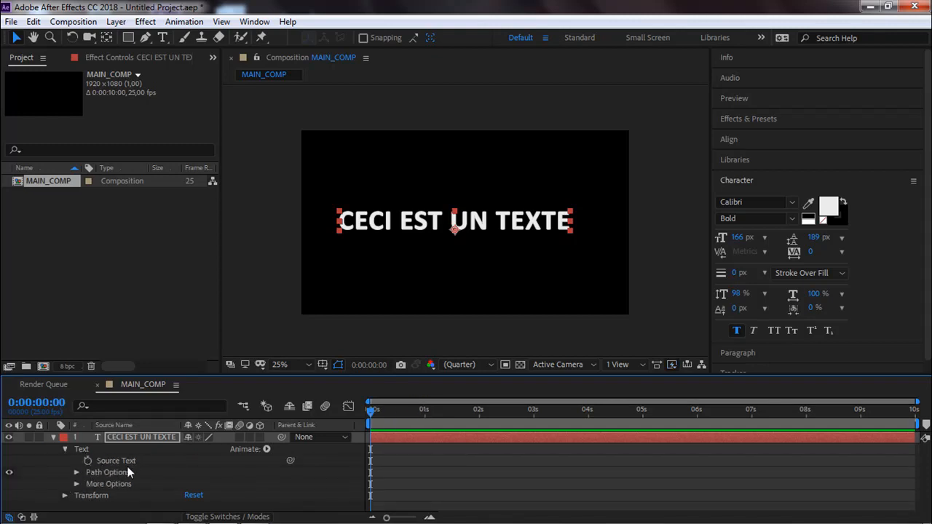
click(267, 449)
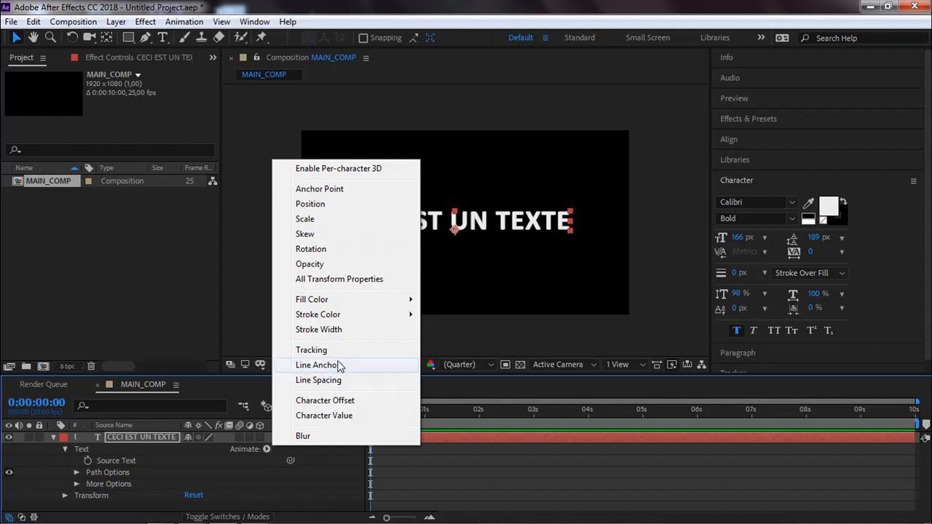
mouse_move(320, 314)
mouse_move(320, 303)
click(320, 220)
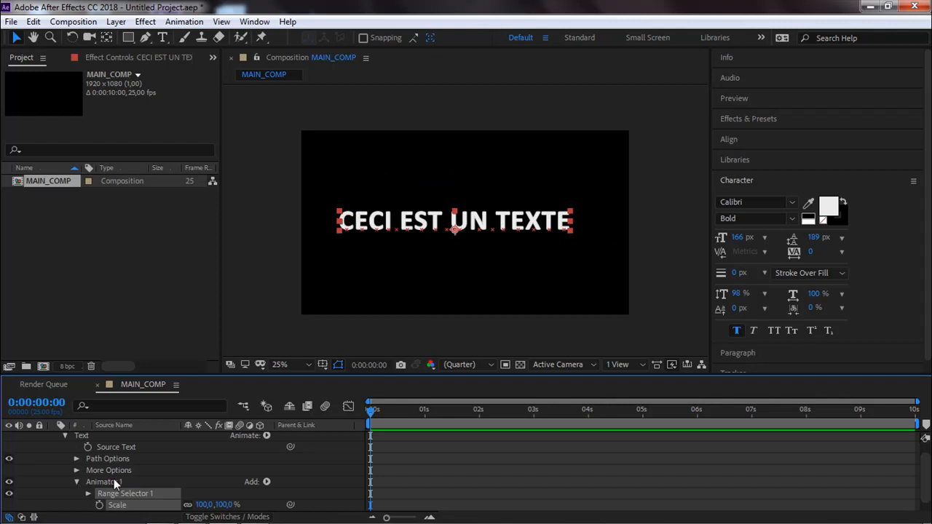
scroll(112, 482, down, 1)
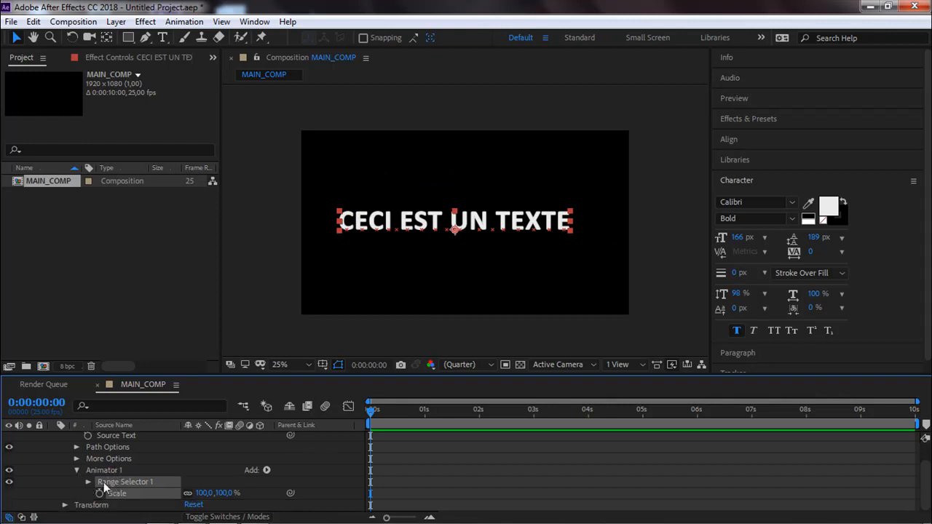
click(266, 471)
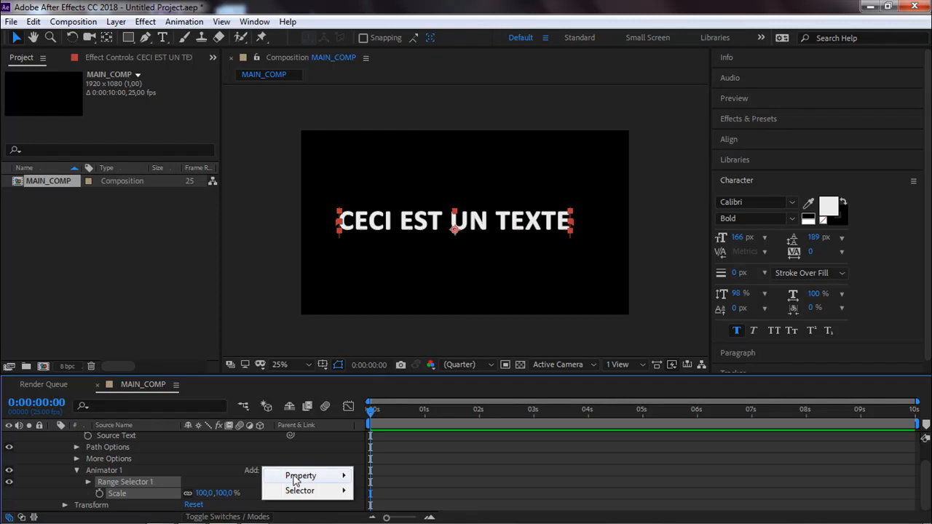
mouse_move(300, 479)
mouse_move(333, 478)
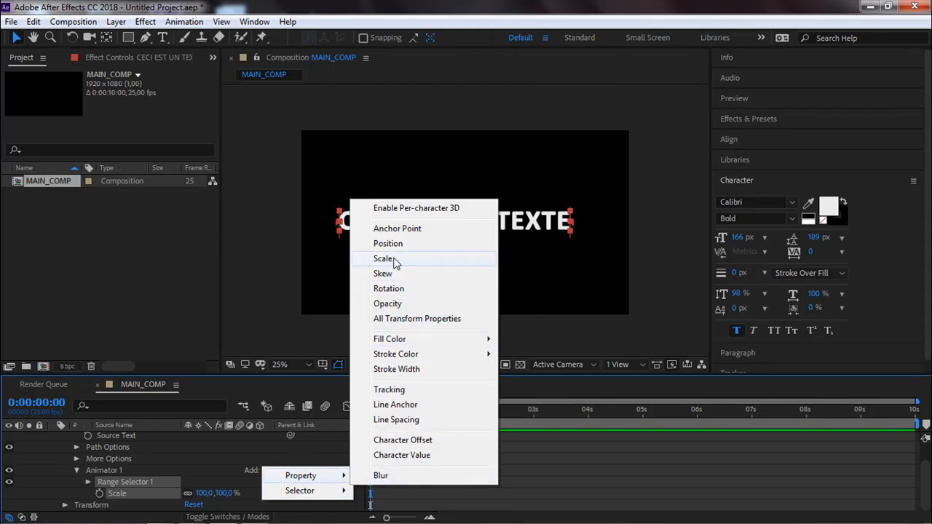
click(388, 288)
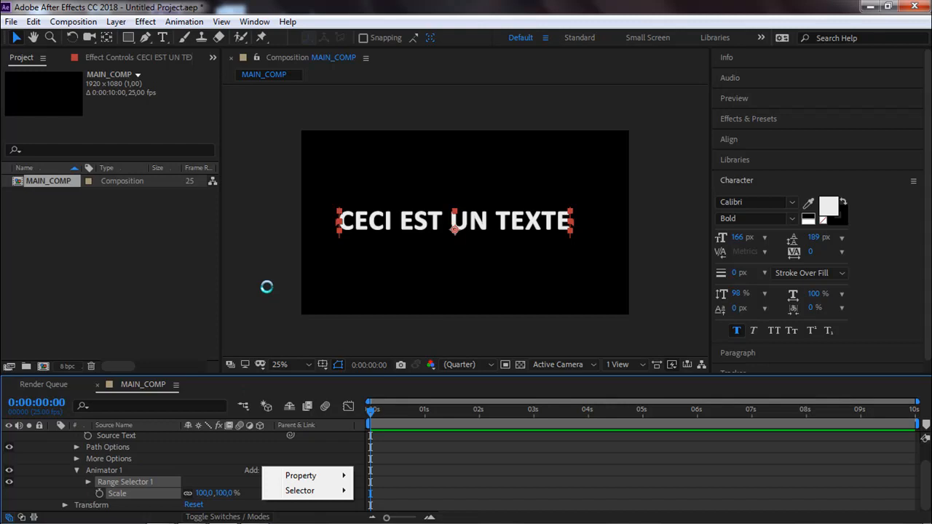
Expand Range Selector 1 of Animator 1 and move its End to 71%, just before the word TEXTE.
click(114, 472)
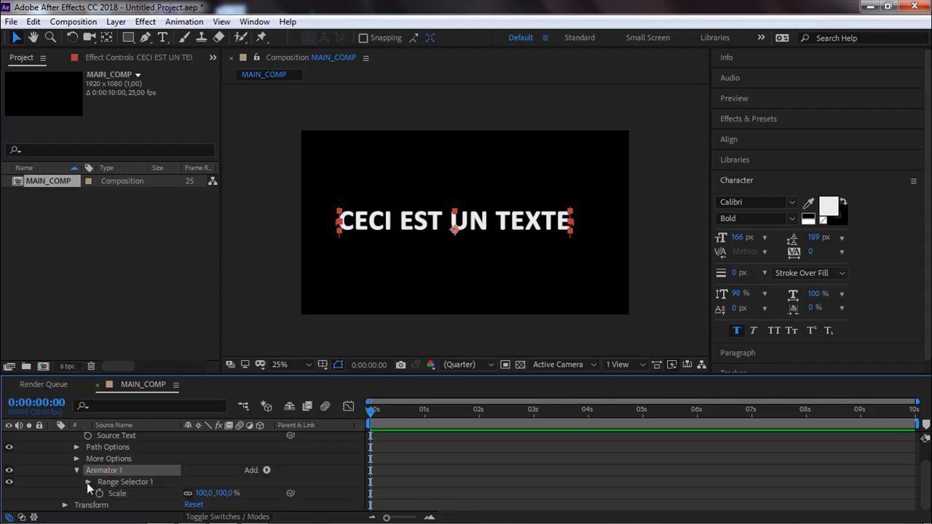
click(88, 481)
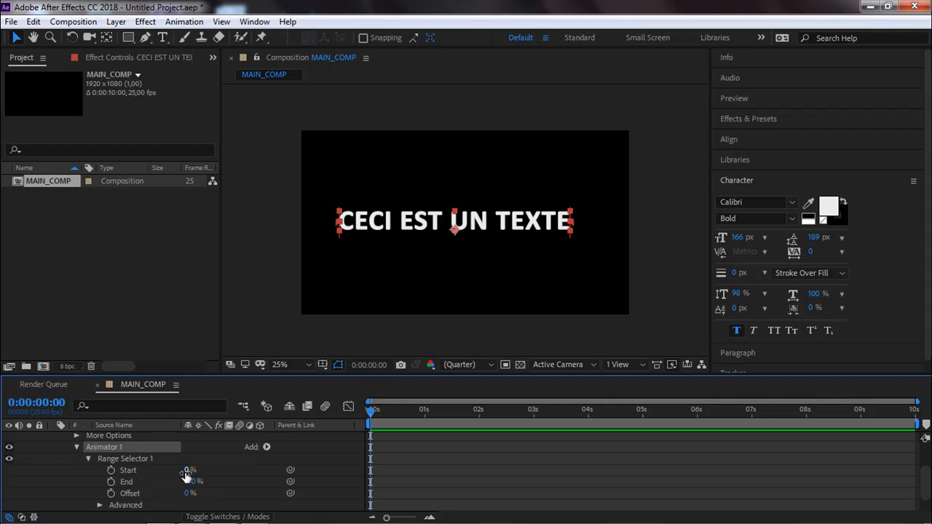
drag(184, 484, 166, 485)
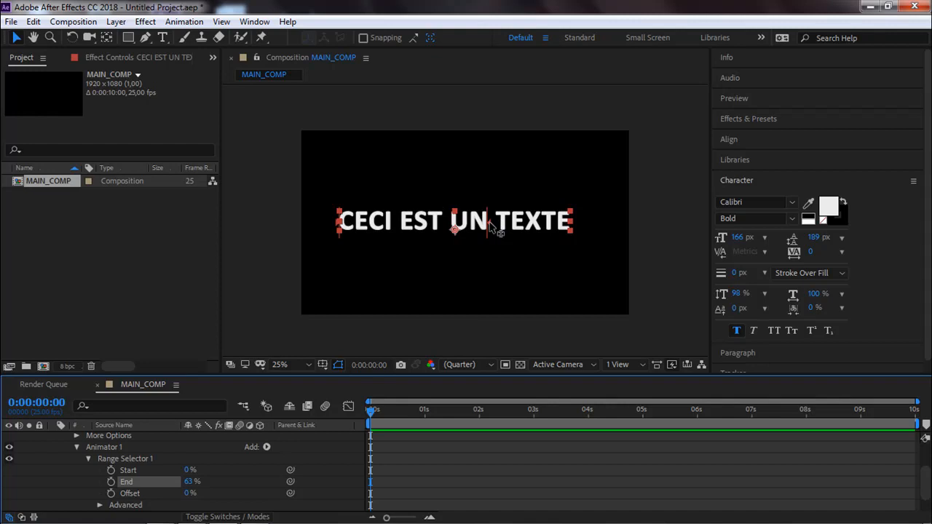
key(comma)
key(period)
key(period)
key(period)
key(period)
key(period)
mouse_move(558, 230)
mouse_down()
mouse_move(595, 231)
mouse_move(553, 232)
mouse_up()
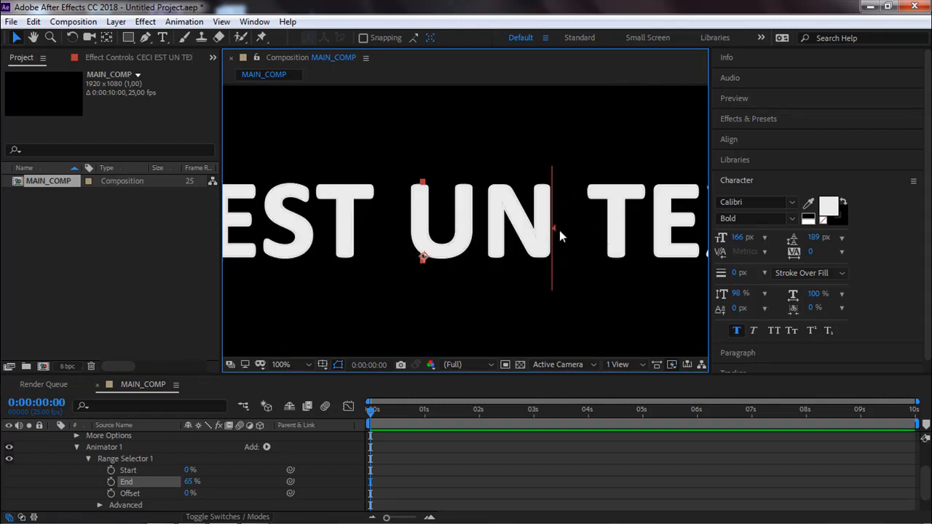
drag(557, 229, 609, 227)
scroll(546, 250, down, 3)
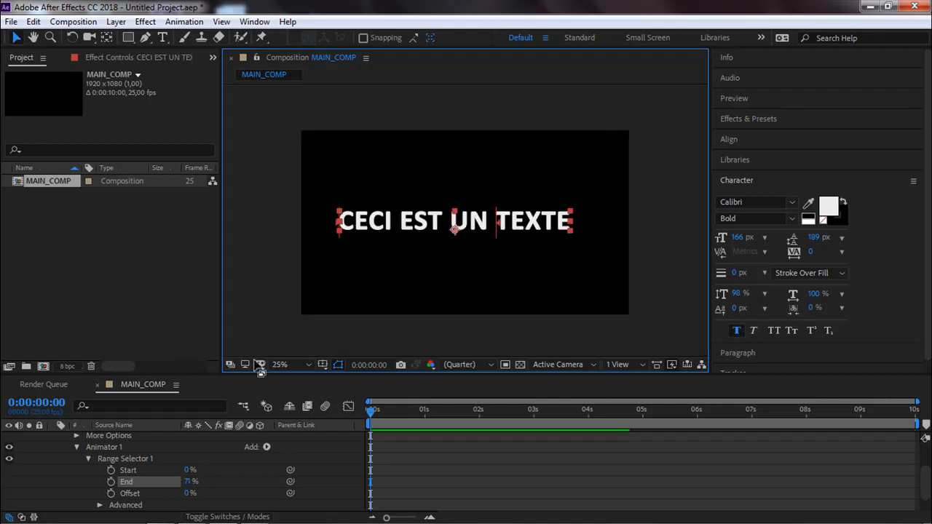
Move the start of the selector range to 24%, just after the word CECI.
scroll(393, 216, up, 3)
drag(373, 233, 538, 220)
drag(287, 227, 455, 211)
scroll(296, 209, up, 1)
drag(297, 209, 486, 225)
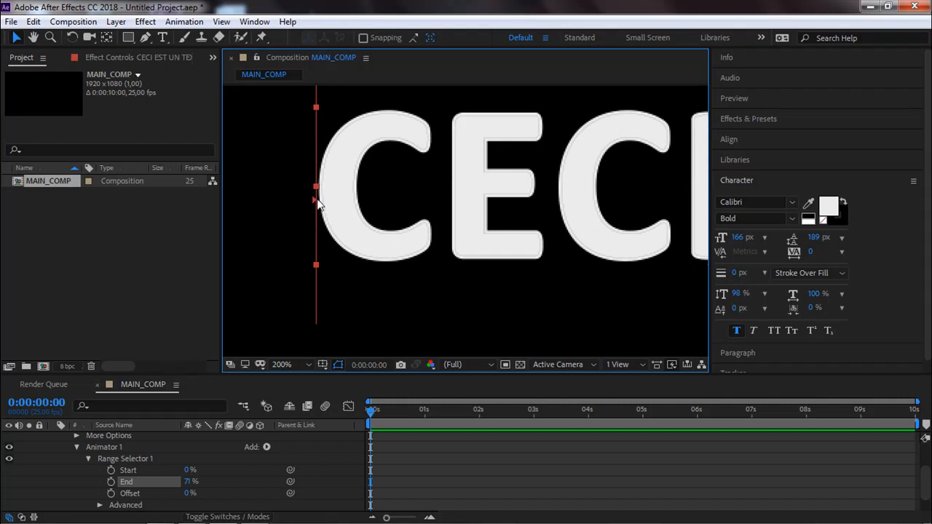
drag(317, 203, 548, 203)
scroll(547, 205, down, 1)
scroll(364, 210, down, 1)
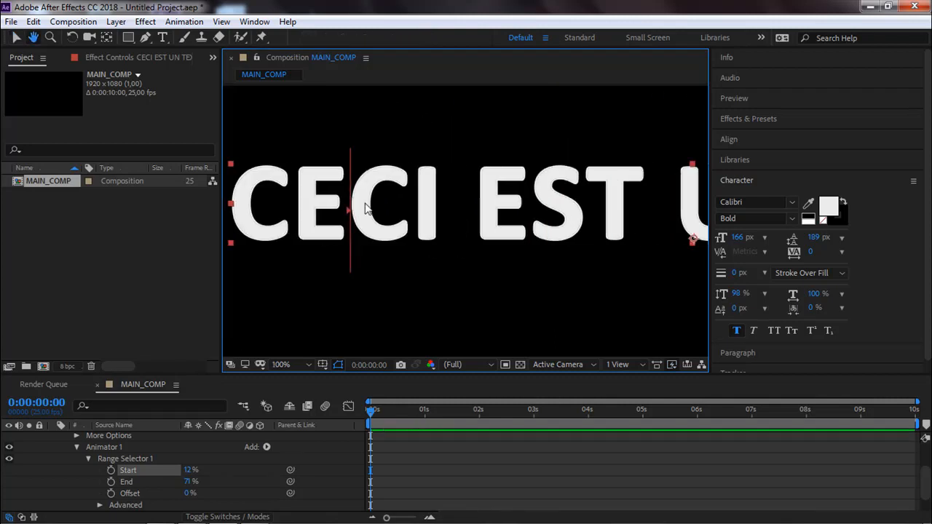
drag(357, 216, 444, 211)
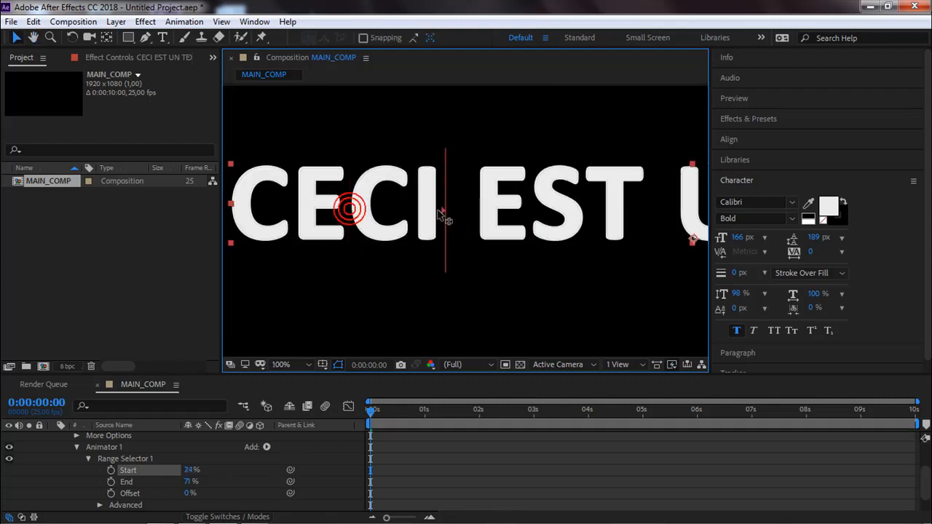
scroll(505, 218, up, 1)
scroll(504, 222, down, 1)
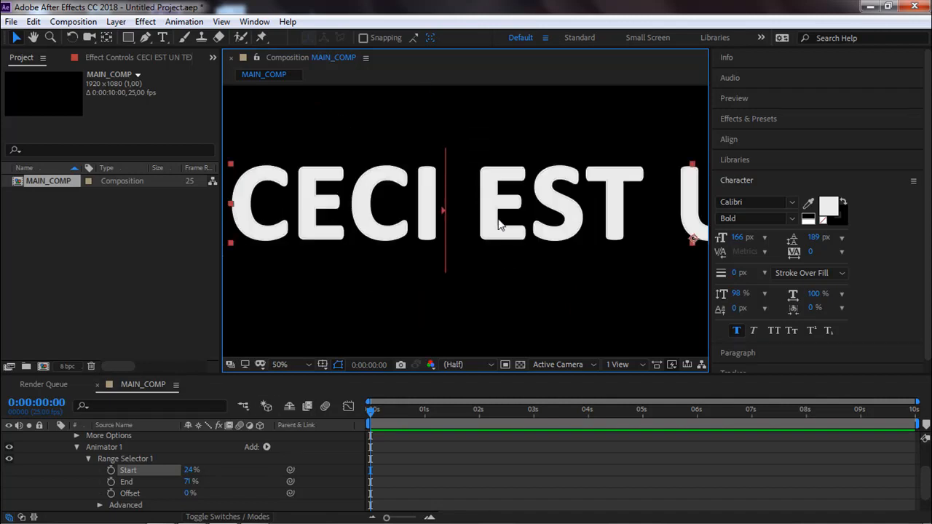
scroll(501, 226, down, 1)
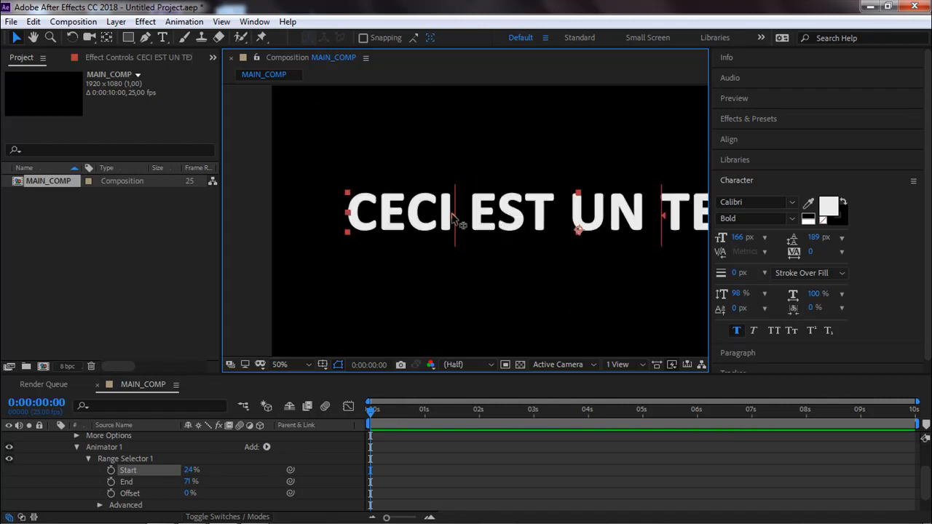
Set the range selector's Start to 0% and reset its End.
click(189, 470)
text(0)
key(Return)
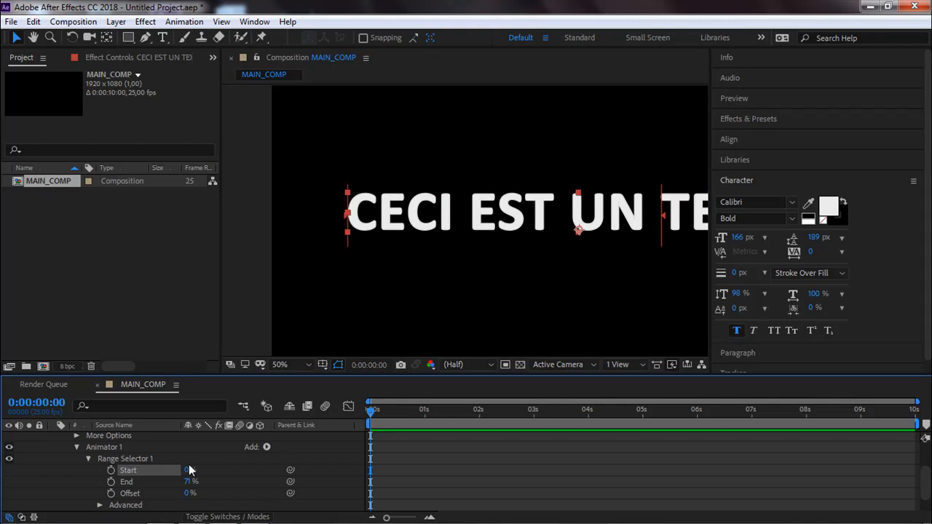
right_click(122, 482)
click(153, 356)
Try a range selector Start of 35%, End of 71% and Offset of 5%.
mouse_move(187, 470)
mouse_down()
mouse_move(216, 470)
mouse_move(175, 481)
mouse_up()
click(192, 481)
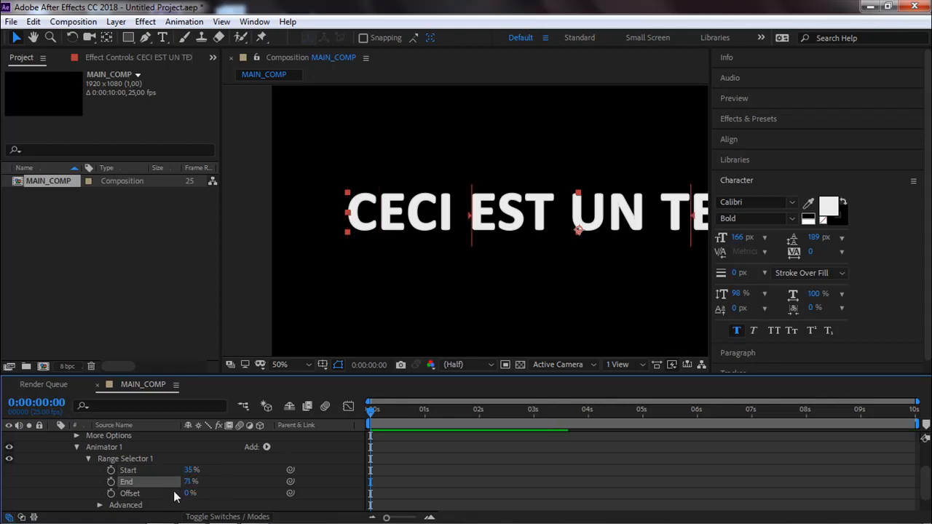
drag(522, 288, 445, 289)
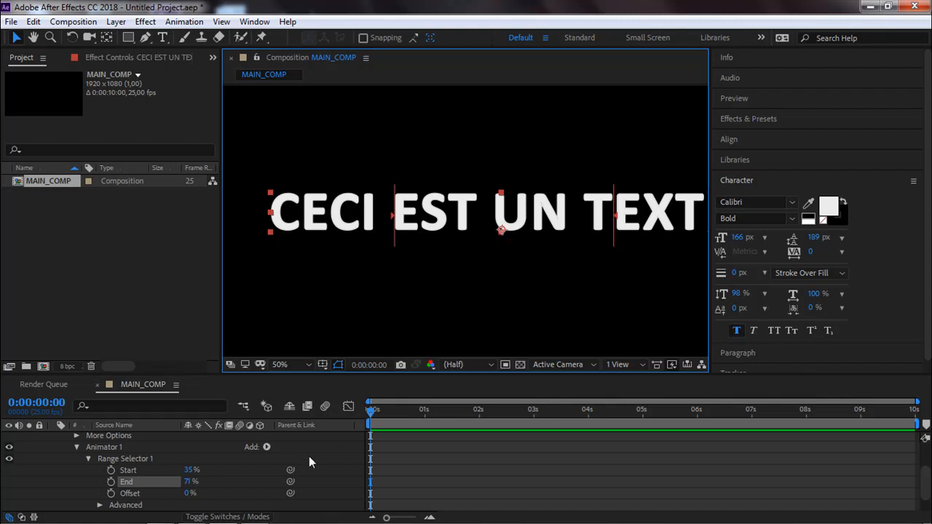
mouse_move(188, 493)
mouse_down()
mouse_move(214, 489)
mouse_move(165, 488)
mouse_move(190, 490)
mouse_up()
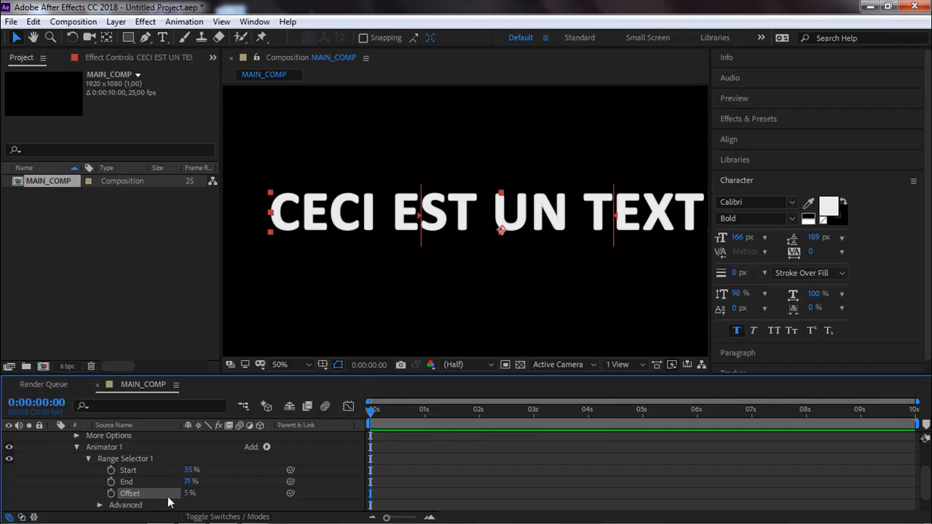
Reset the Offset, End and Start of Range Selector 1 to their default values.
right_click(158, 495)
click(211, 424)
right_click(133, 481)
click(155, 410)
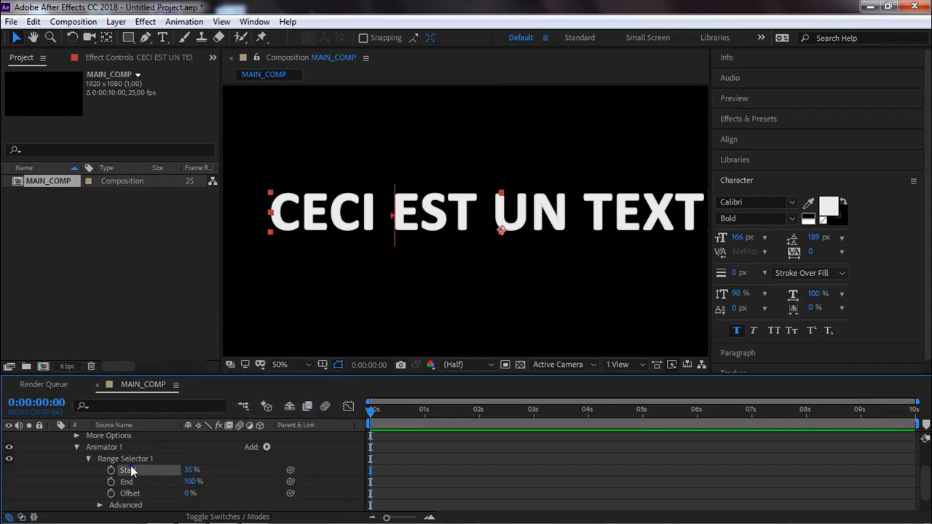
right_click(131, 471)
click(188, 398)
Set the animator's Scale to 43% and limit its range to the word EST with Start 25% and End 49%.
scroll(201, 463, down, 2)
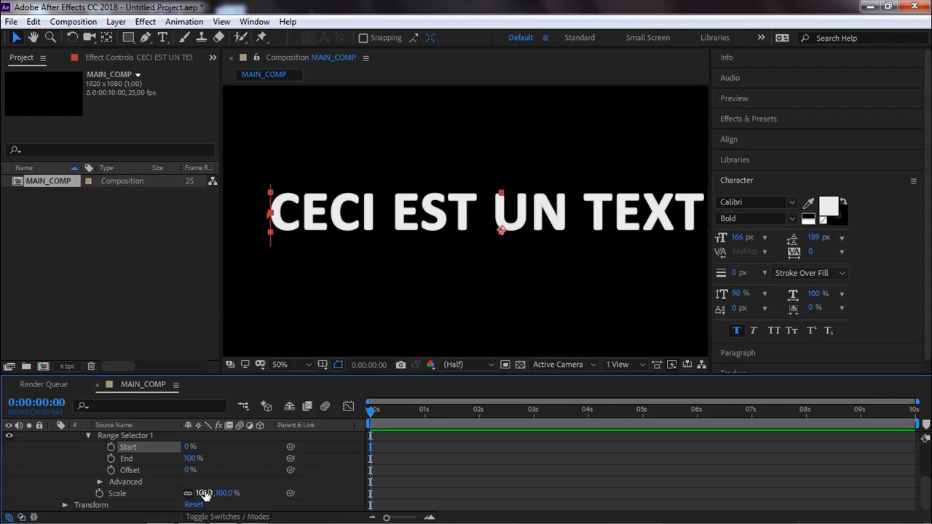
drag(207, 493, 169, 496)
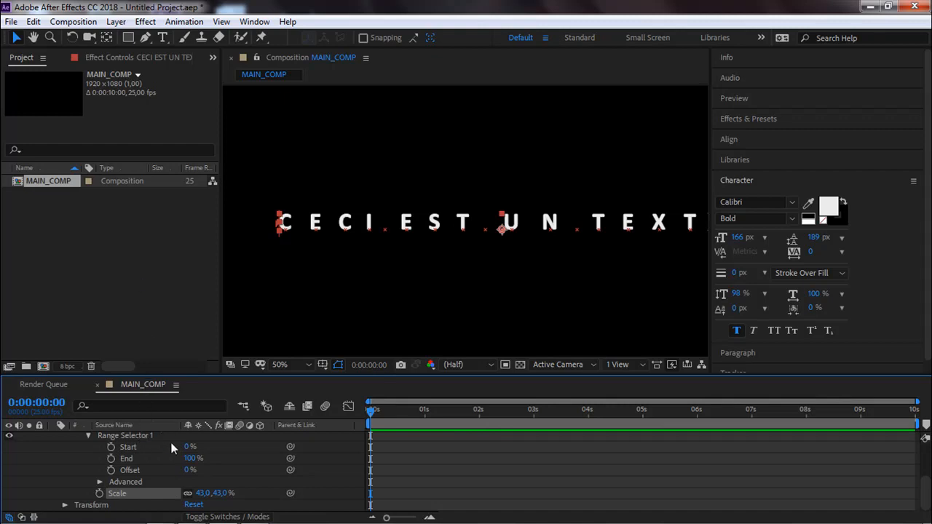
mouse_move(187, 457)
mouse_down()
mouse_move(120, 458)
mouse_move(201, 455)
mouse_up()
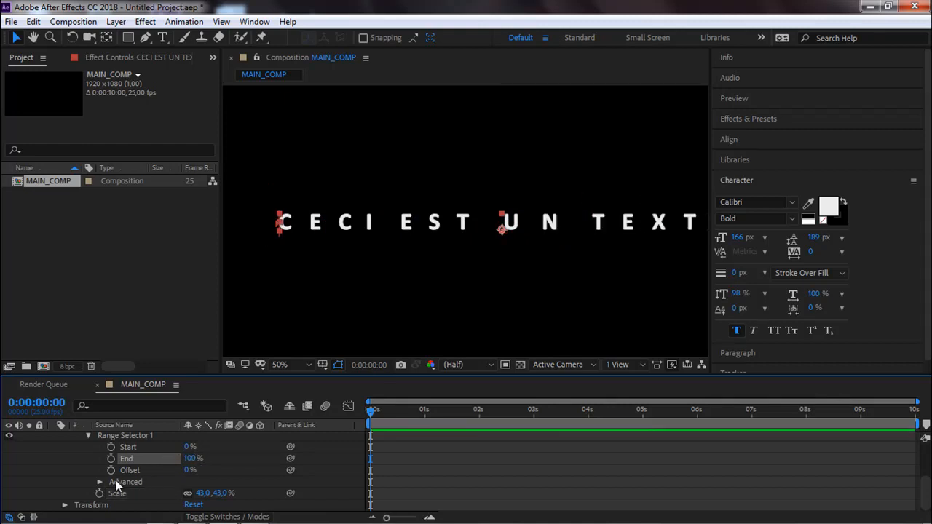
drag(188, 447, 156, 457)
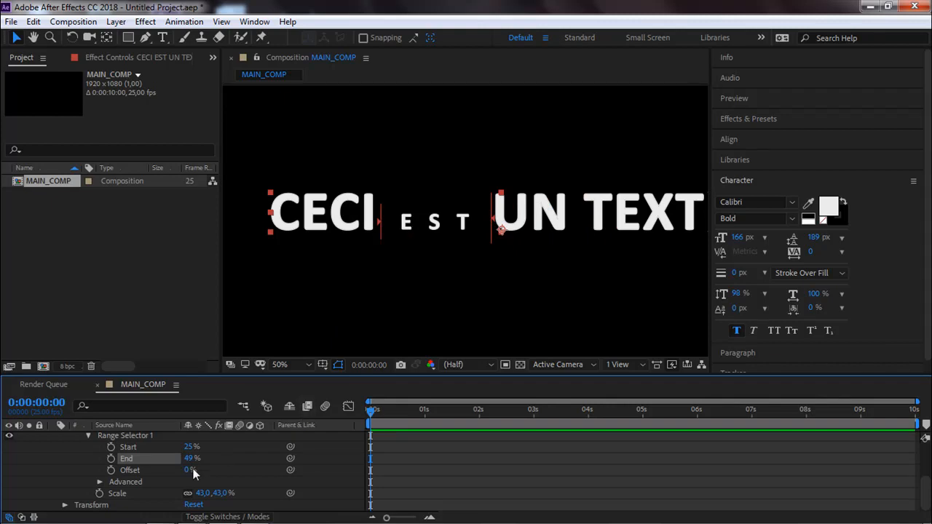
Test the range selector's Offset at 82% and -100%, and set it back to 0%.
drag(193, 472, 226, 454)
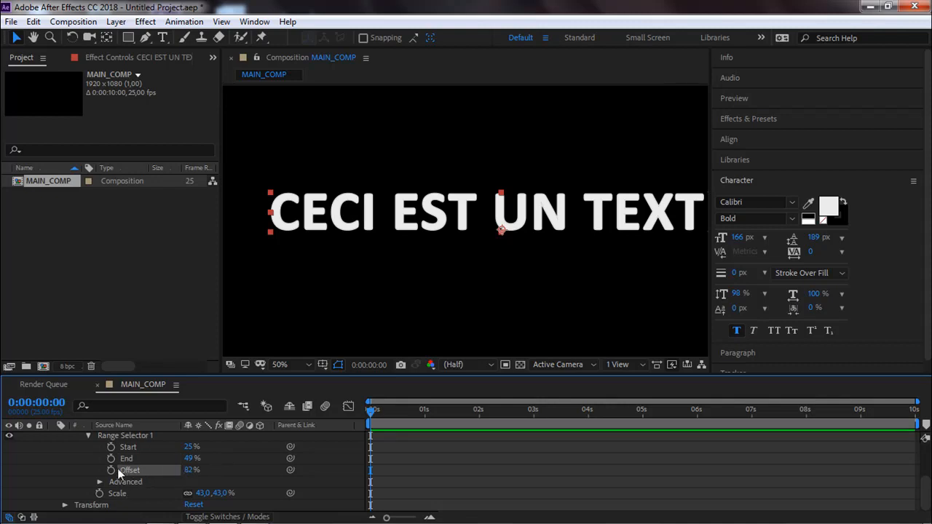
drag(191, 470, 76, 468)
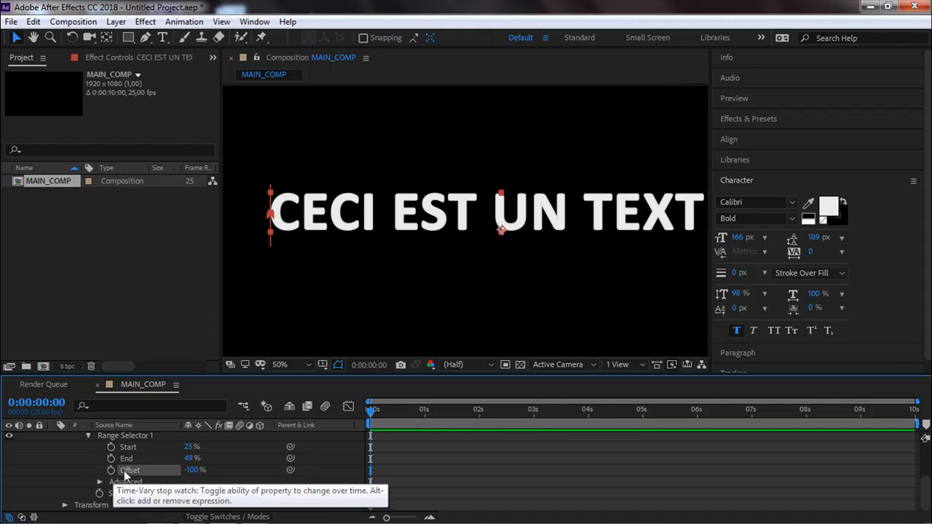
click(191, 470)
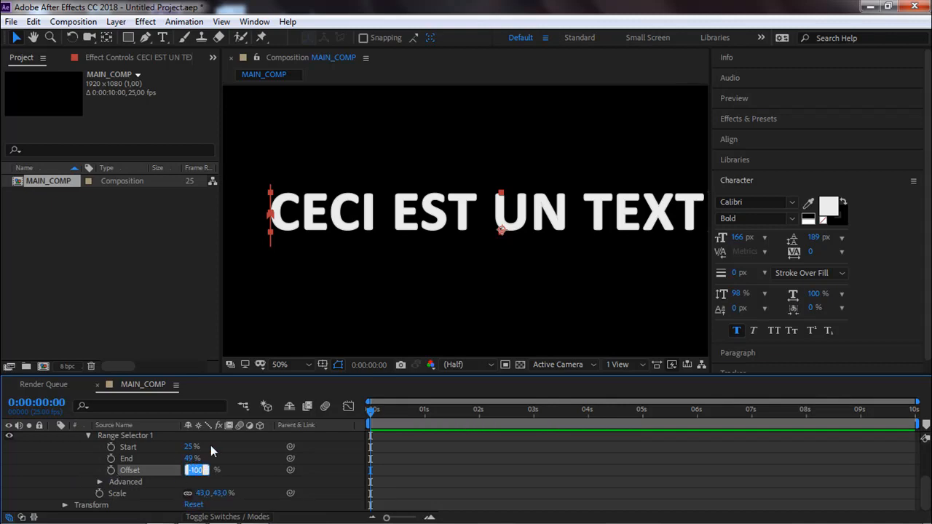
text(0)
key(Return)
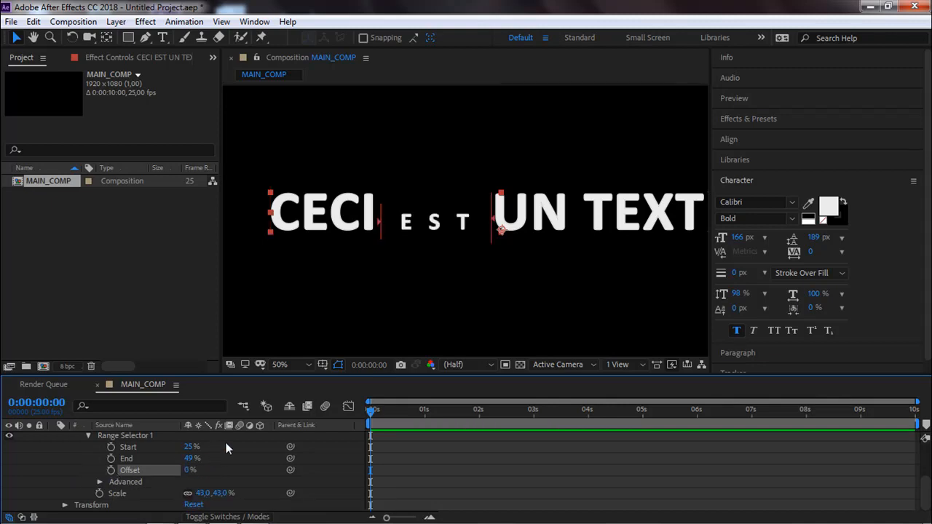
Keyframe the range selector's Offset at -52% at the start of the composition and at 85% at 0:00:00:11.
drag(188, 469, 154, 472)
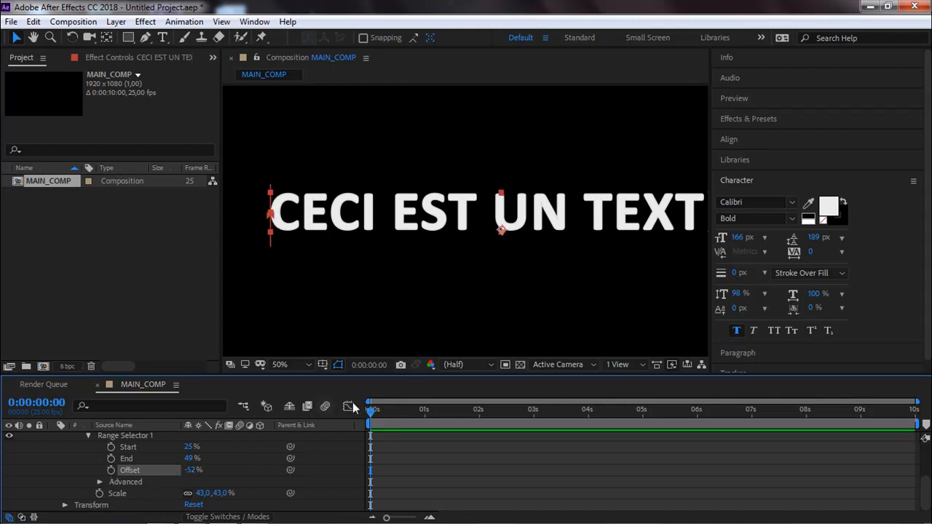
click(111, 470)
drag(371, 409, 394, 416)
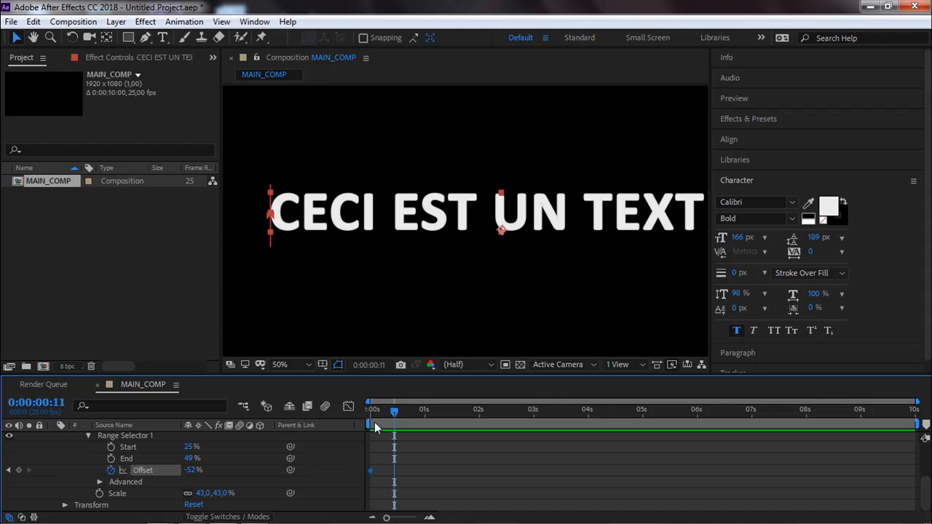
drag(193, 474, 271, 470)
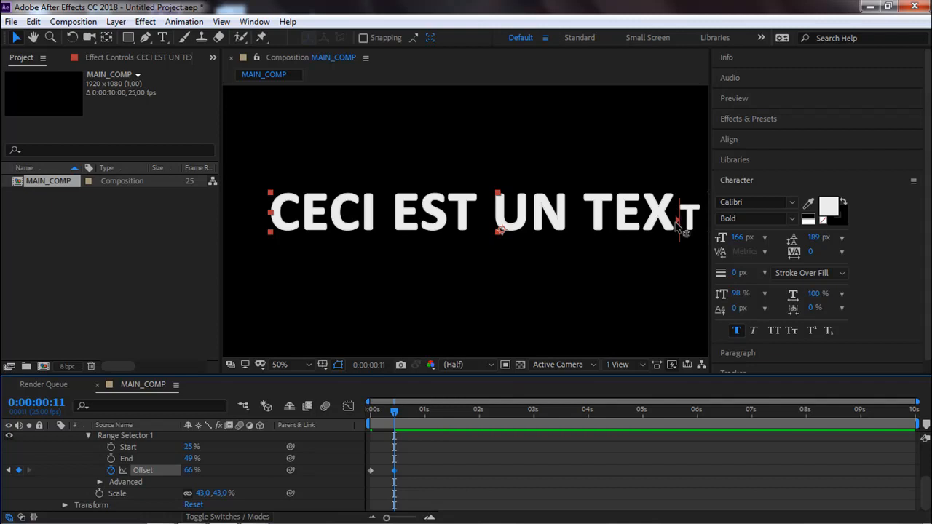
drag(537, 281, 420, 288)
mouse_move(185, 472)
mouse_down()
mouse_move(204, 472)
mouse_move(194, 470)
mouse_up()
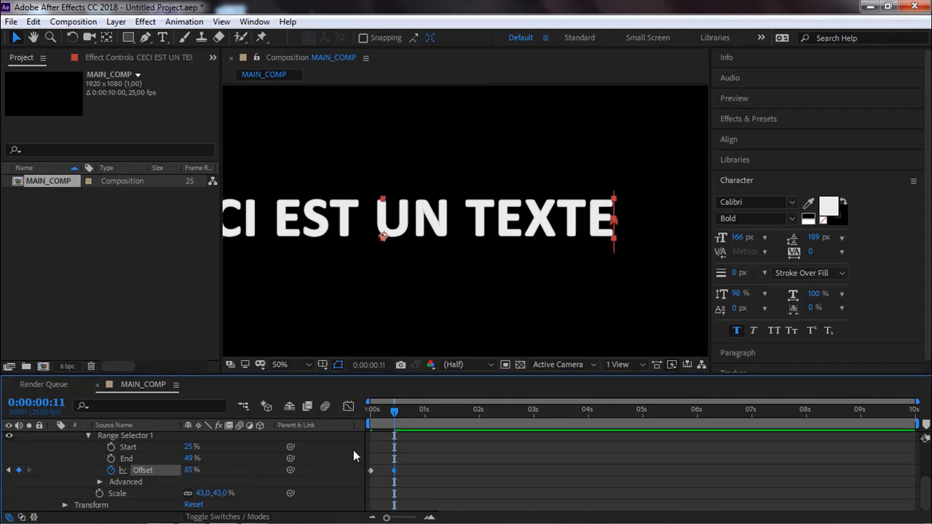
Return to the start of the composition and preview the Offset animation across the whole text.
drag(405, 410, 340, 420)
drag(426, 276, 457, 275)
key(space)
Move the second Offset keyframe to about 1.4 seconds and preview the slower animation.
key(space)
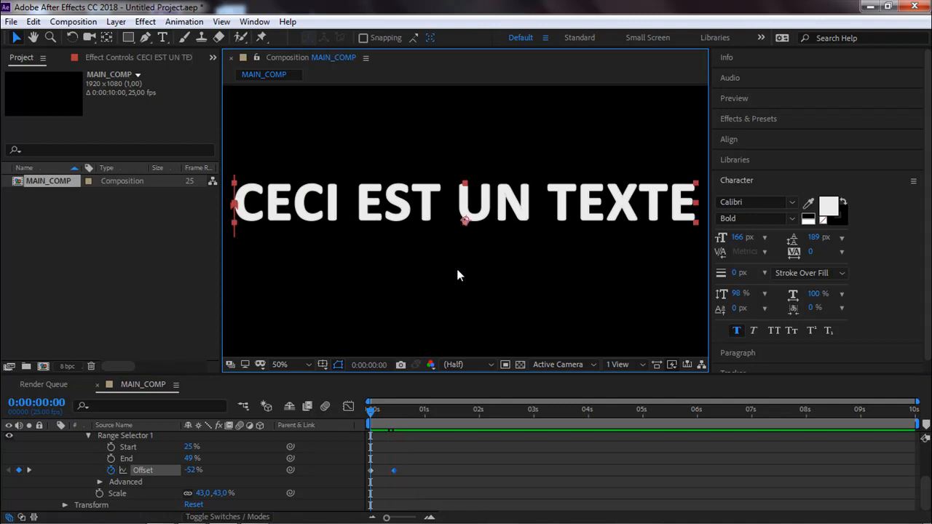
drag(426, 455, 442, 470)
key(space)
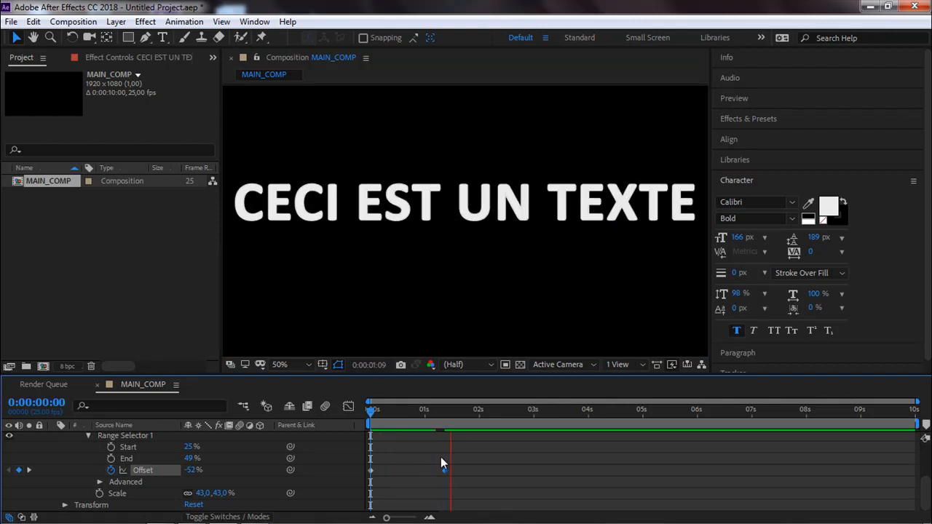
key(space)
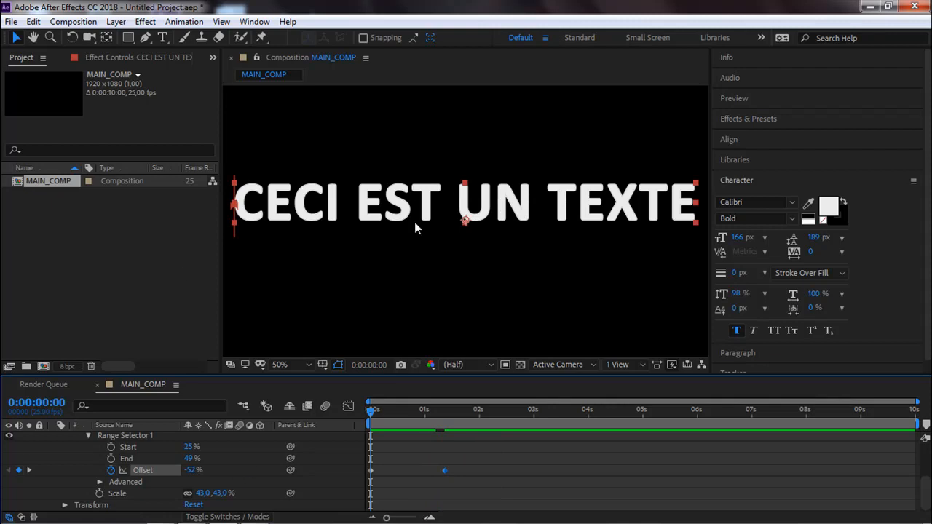
Set the text layer's Anchor Point Grouping to Word under More Options and scrub through the animation.
drag(377, 410, 397, 417)
drag(407, 218, 415, 227)
scroll(191, 452, up, 1)
scroll(192, 453, up, 3)
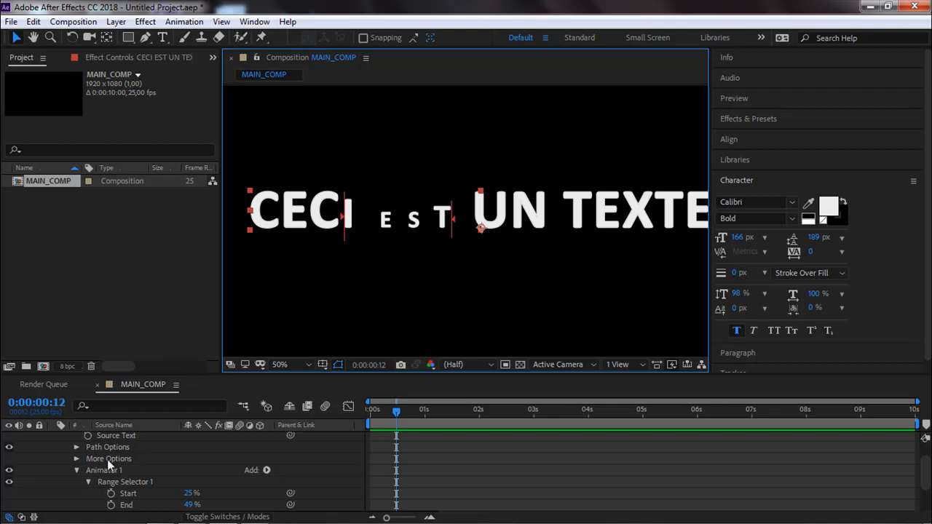
click(76, 459)
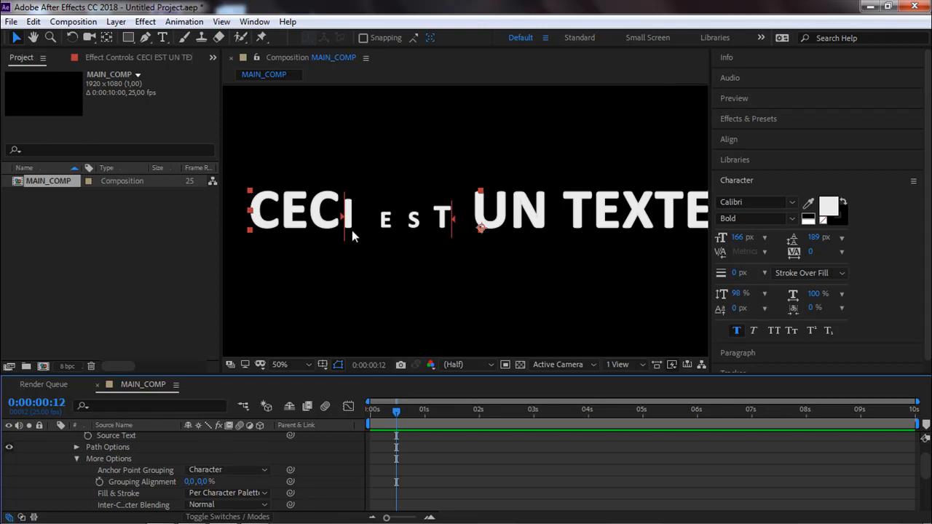
click(229, 469)
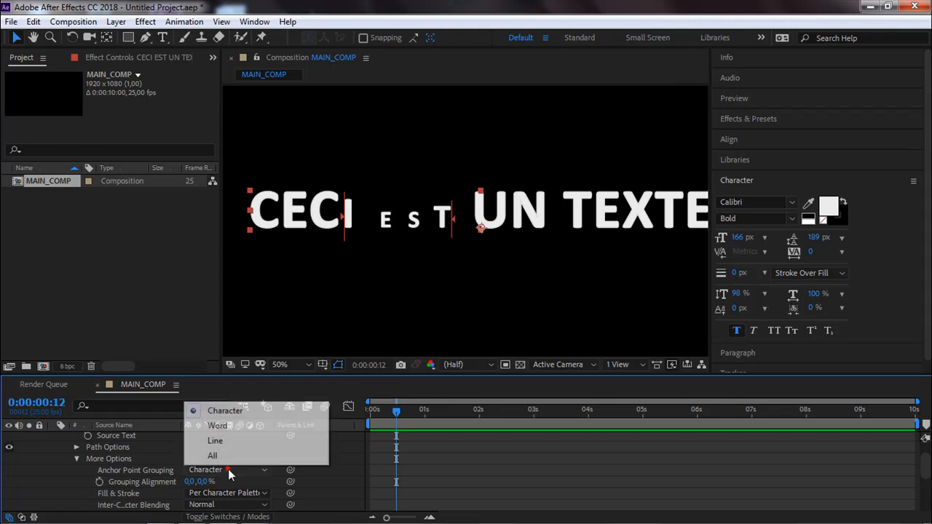
click(235, 430)
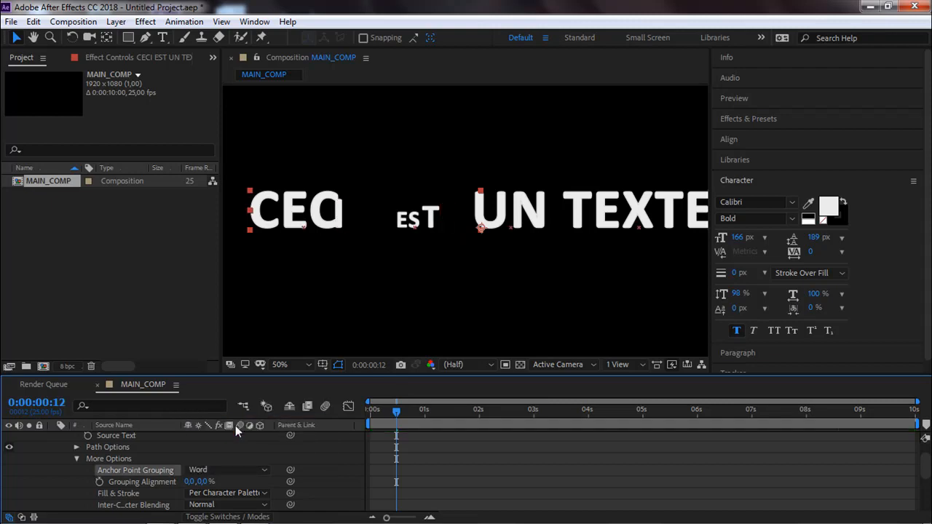
drag(385, 416, 445, 420)
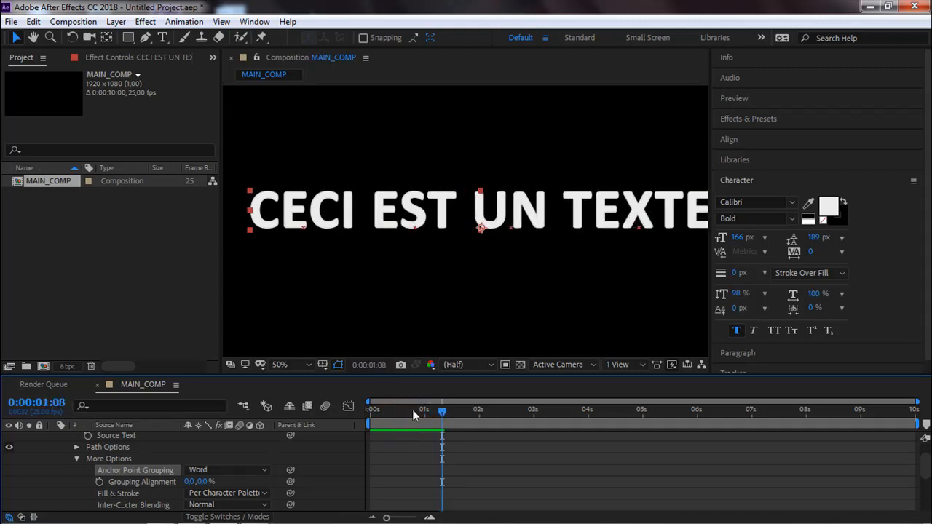
Test Anchor Point Grouping with Line and All, and set it back to Character.
click(245, 472)
click(241, 440)
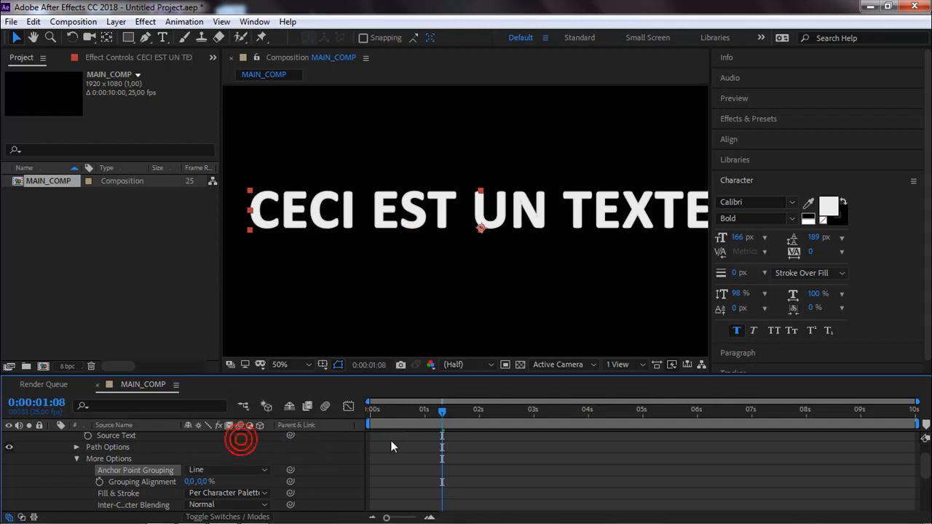
drag(406, 412, 466, 411)
click(232, 470)
click(233, 457)
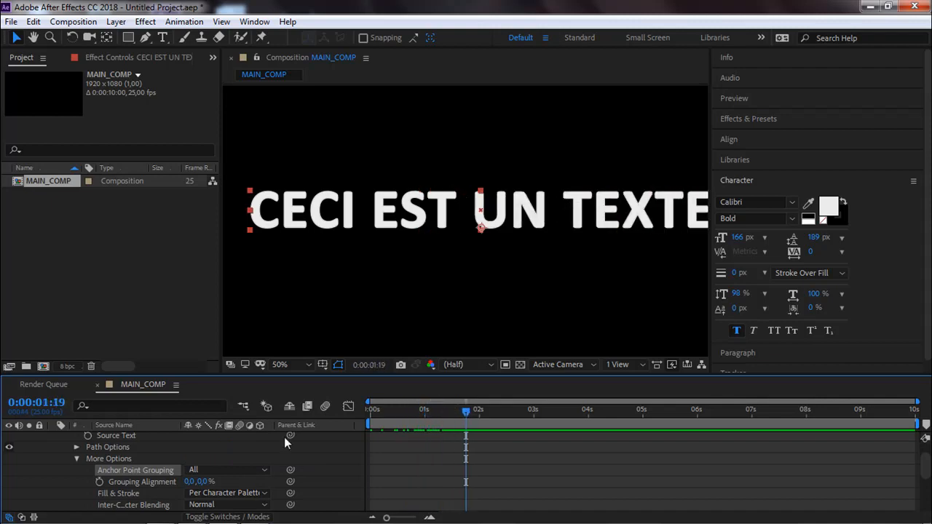
click(214, 468)
click(240, 411)
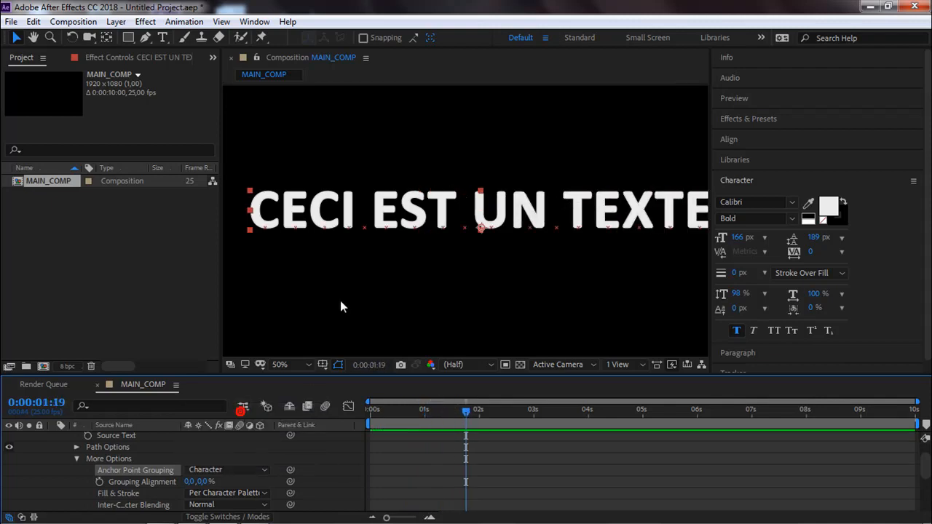
Preview the per-character scaling animation with the whole composition in view.
key(/)
scroll(252, 476, up, 1)
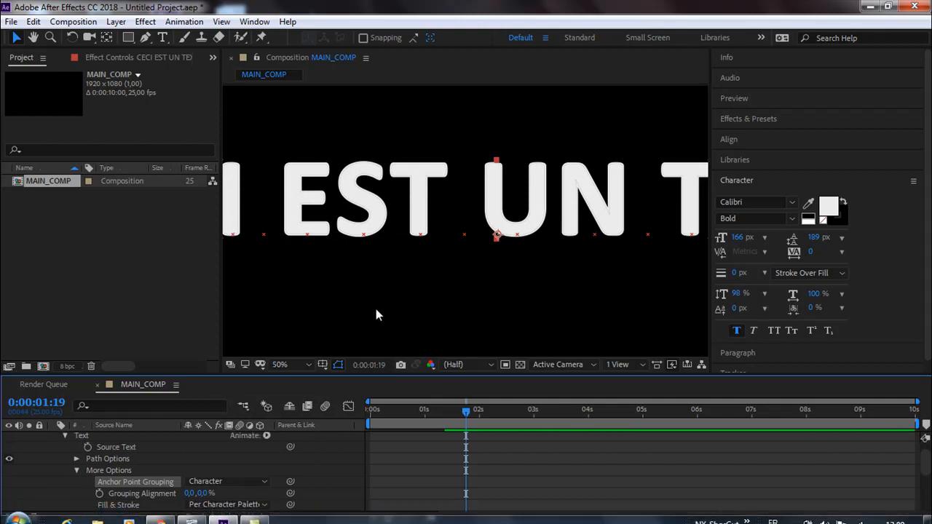
key(comma)
key(comma)
key(comma)
key(comma)
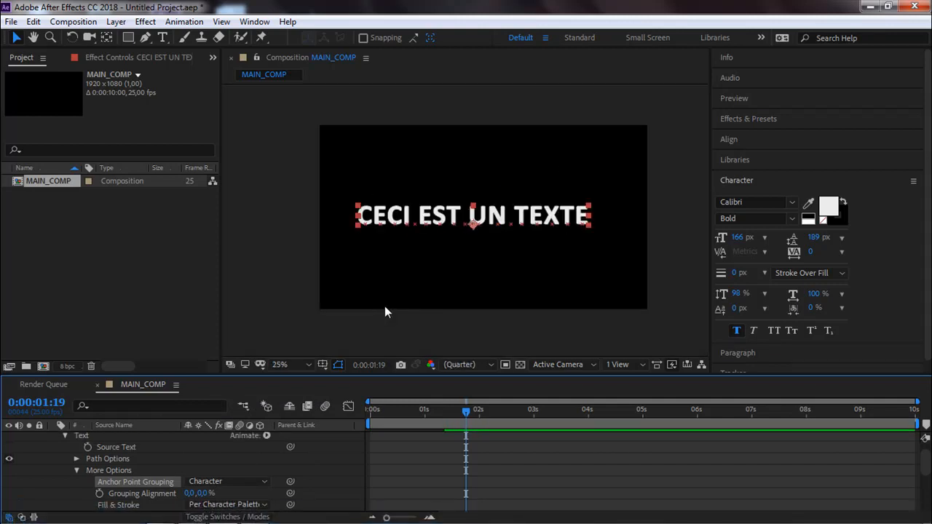
key(space)
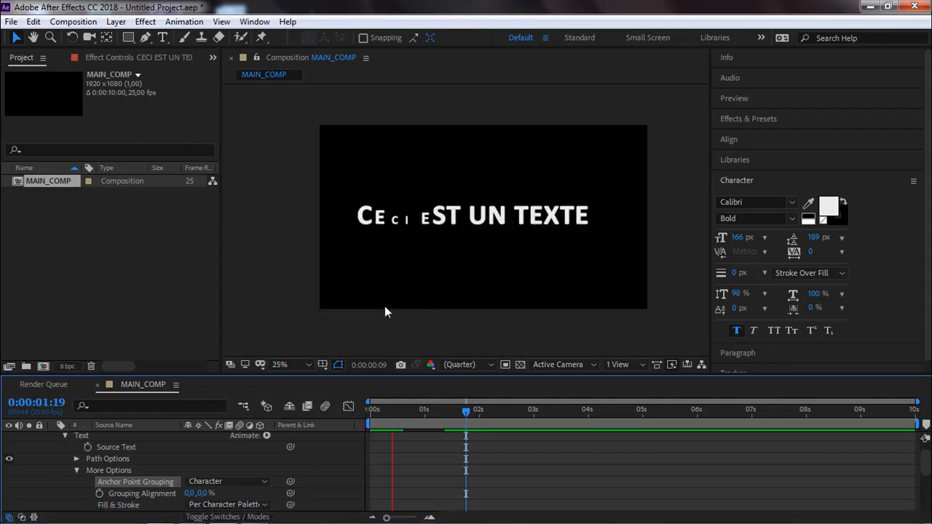
mouse_move(457, 409)
mouse_down()
mouse_move(375, 418)
mouse_move(448, 406)
mouse_up()
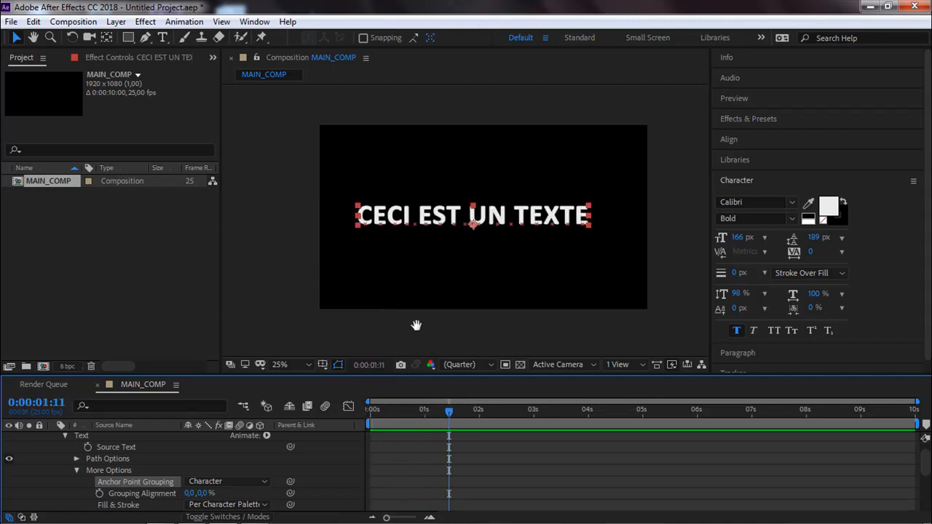
Set the text animator's Scale to 0% and check the animation from the start of the composition.
drag(411, 331, 415, 288)
scroll(279, 463, down, 5)
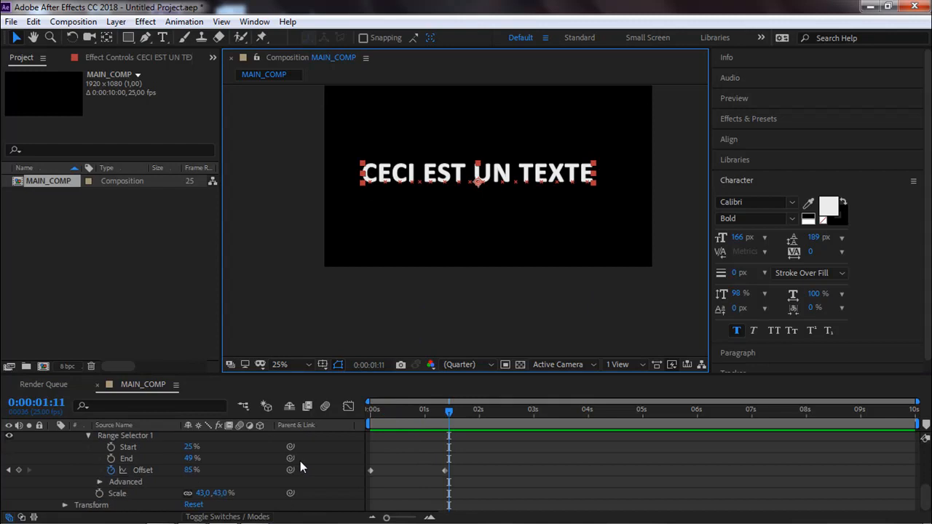
drag(440, 413, 336, 431)
click(202, 494)
text(0)
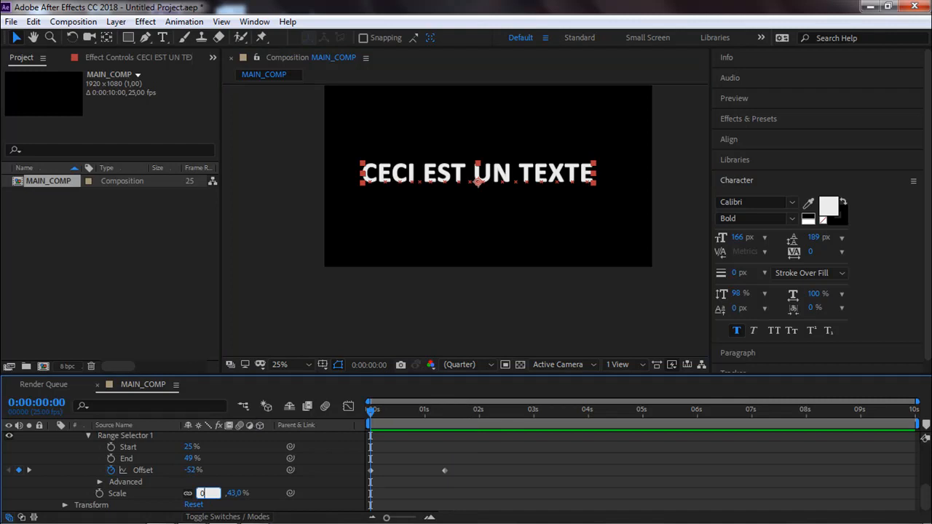
key(Return)
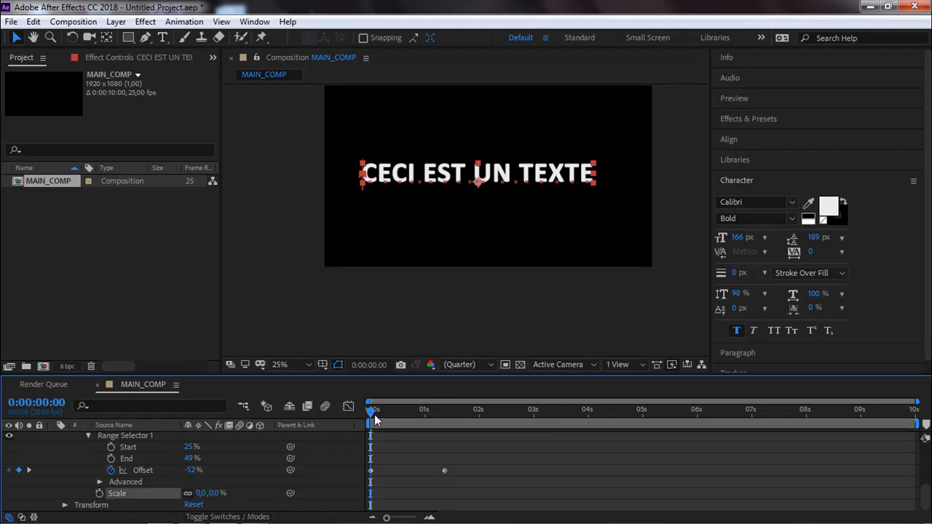
drag(381, 412, 350, 428)
Remove the range selector's Offset keyframes and reset its End, Start and Offset values.
click(110, 469)
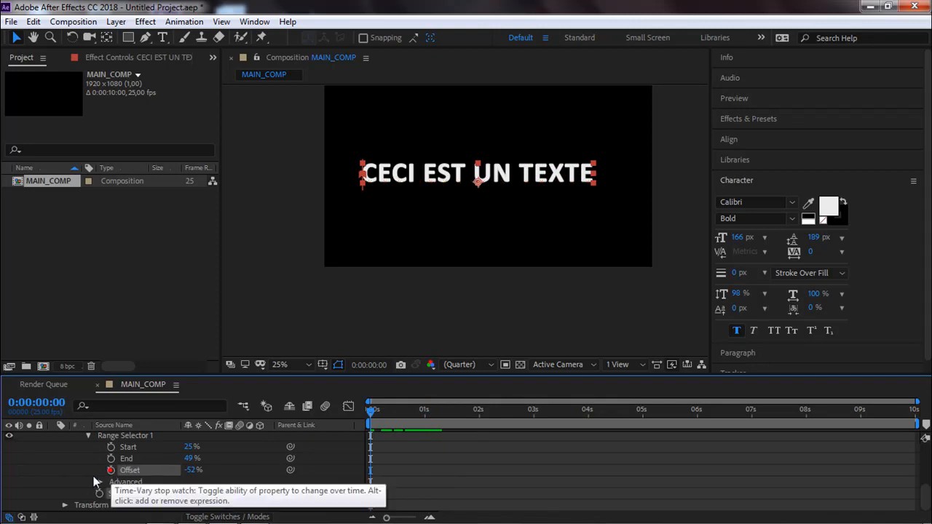
right_click(129, 456)
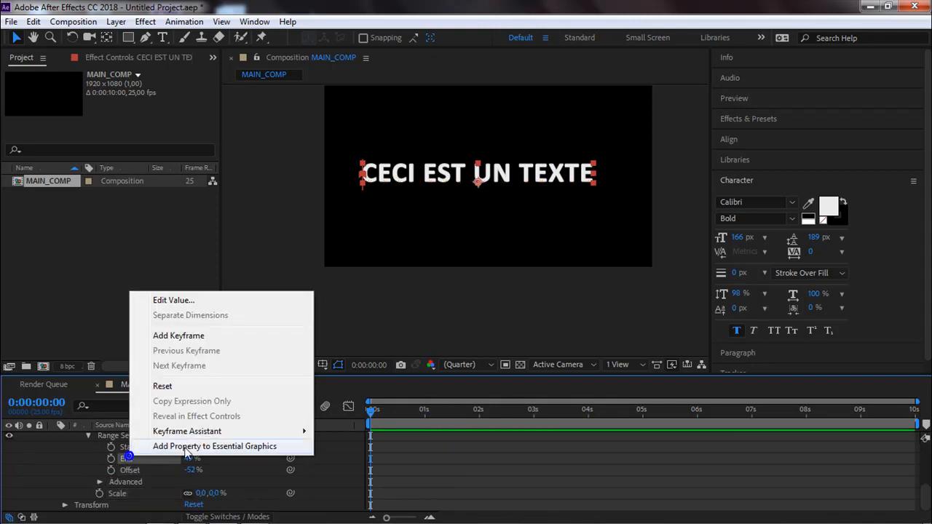
click(189, 386)
right_click(128, 447)
click(152, 377)
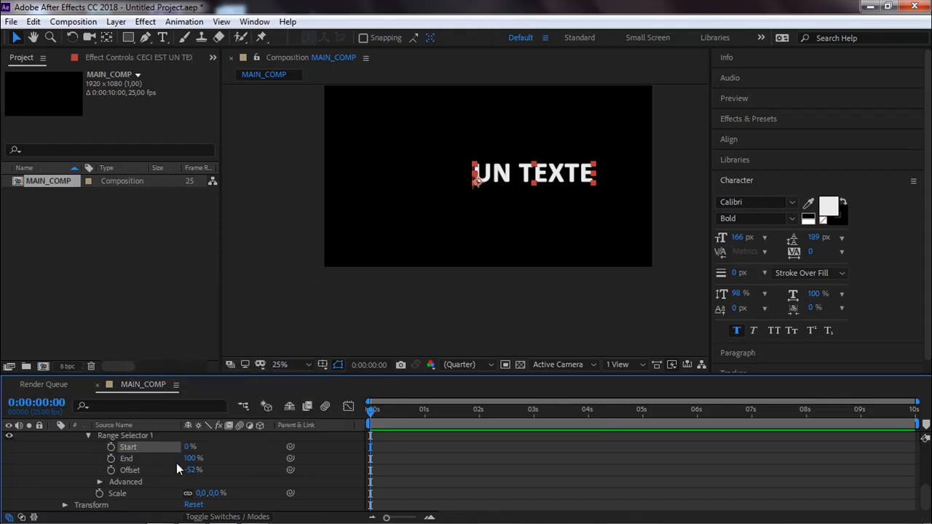
right_click(131, 470)
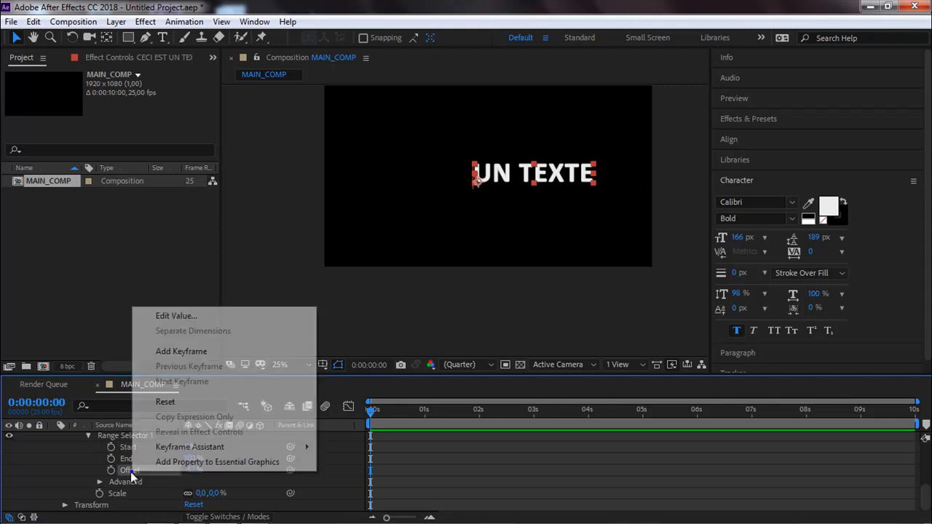
click(177, 401)
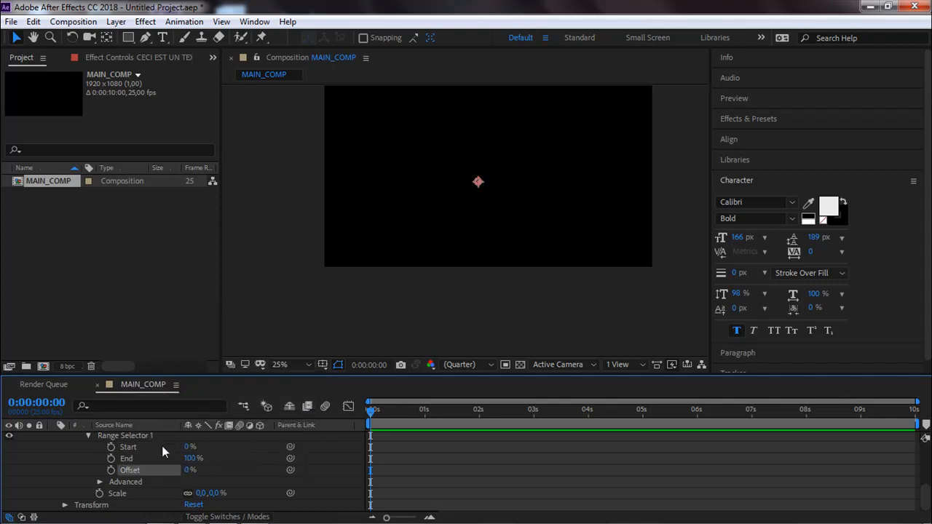
Keyframe the range selector's Start at 0% at the start of the composition and 100% at 0:00:00:11, and preview the result.
click(110, 446)
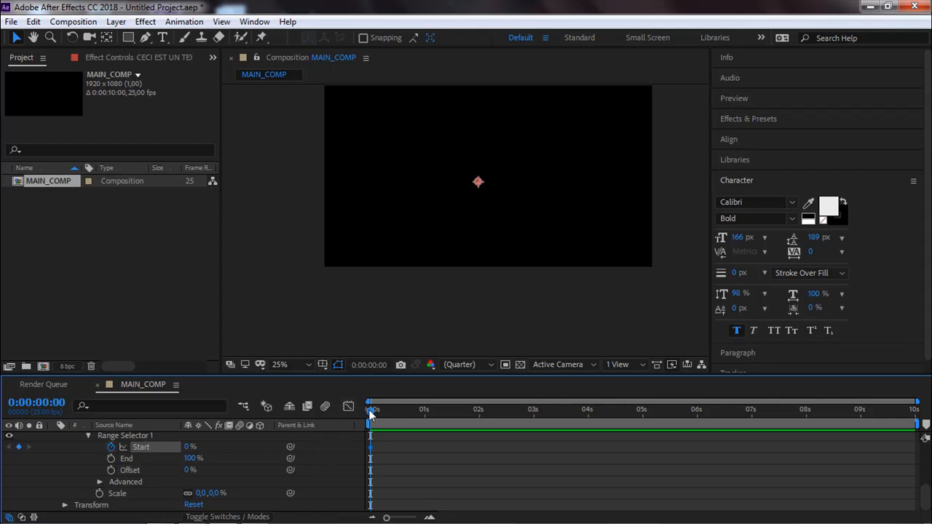
drag(386, 412, 395, 411)
drag(185, 449, 246, 437)
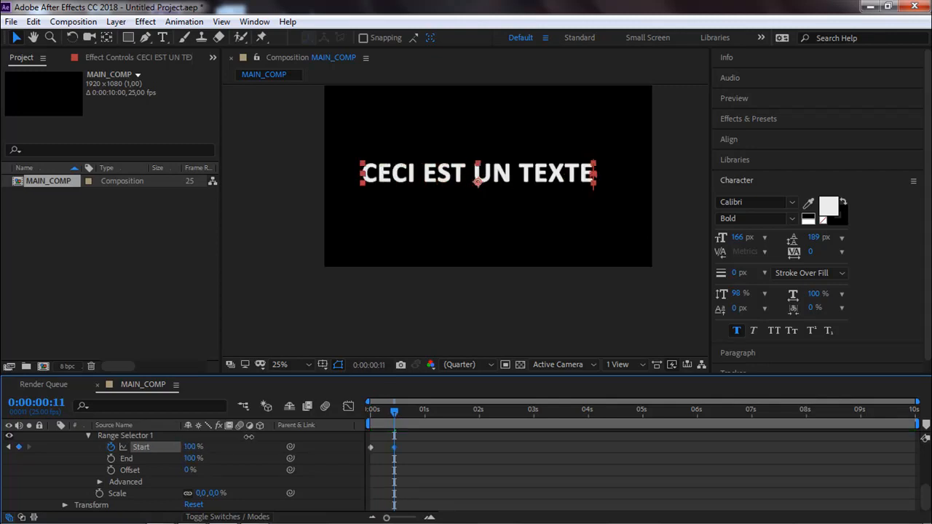
click(366, 326)
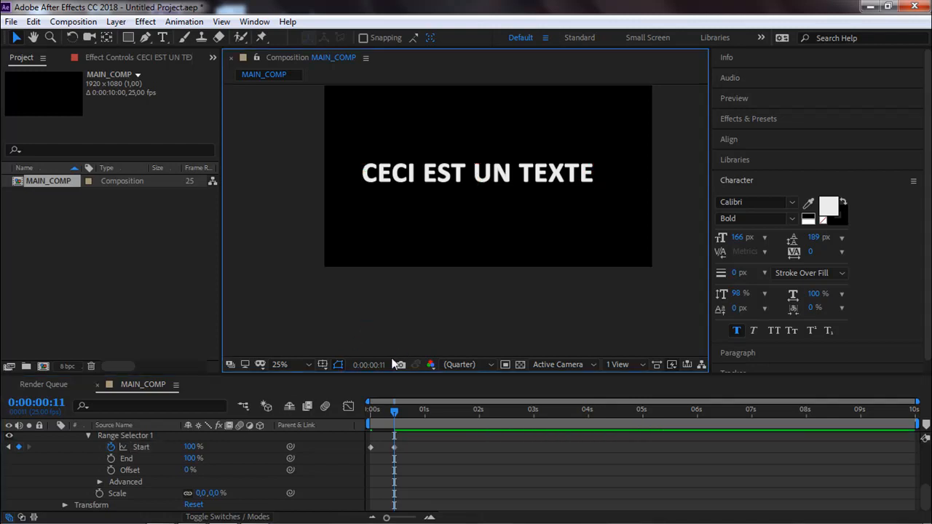
key(space)
key(space)
Move the second Start keyframe to about 1.3 seconds and preview the slower reveal.
mouse_move(419, 450)
mouse_down()
mouse_move(381, 453)
mouse_move(430, 450)
mouse_up()
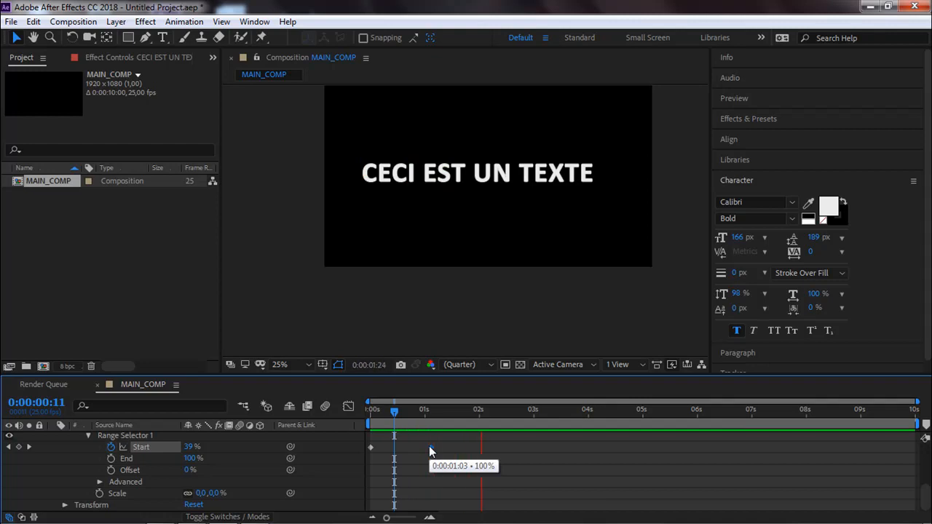
key(space)
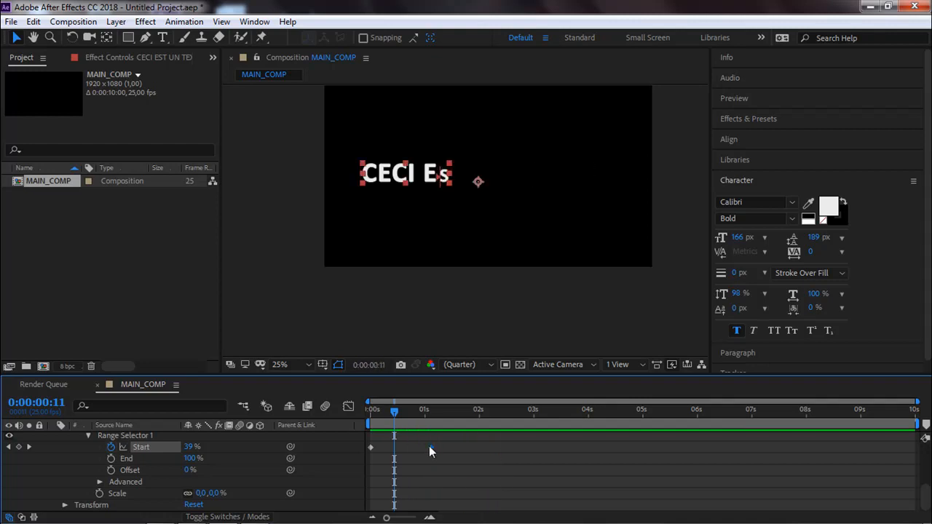
drag(433, 447, 446, 446)
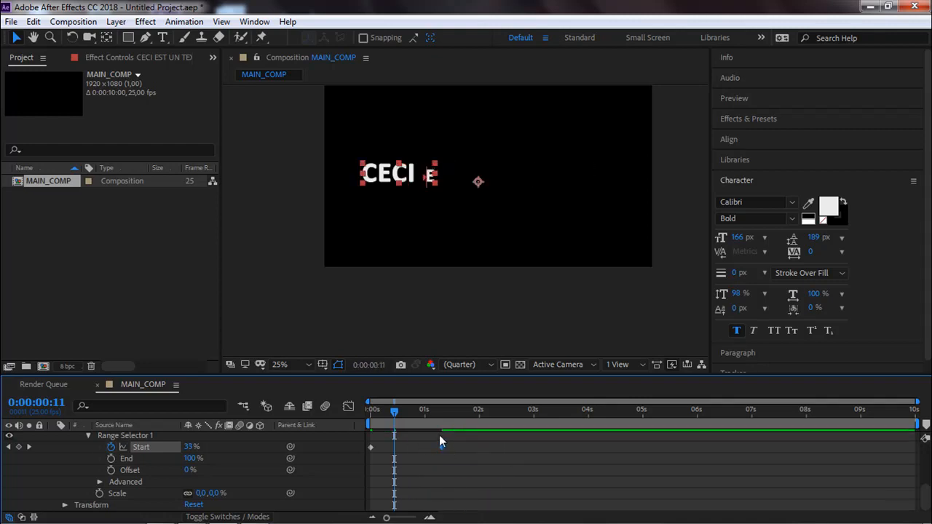
key(space)
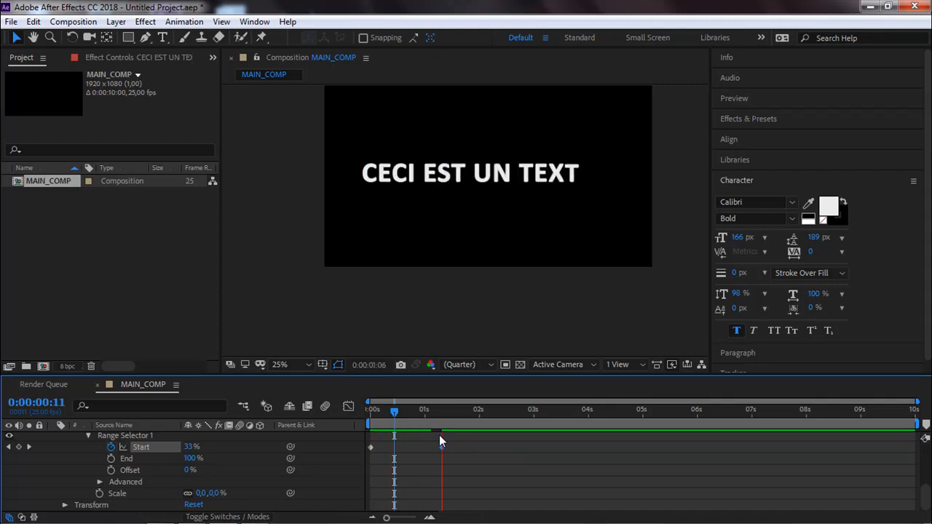
key(space)
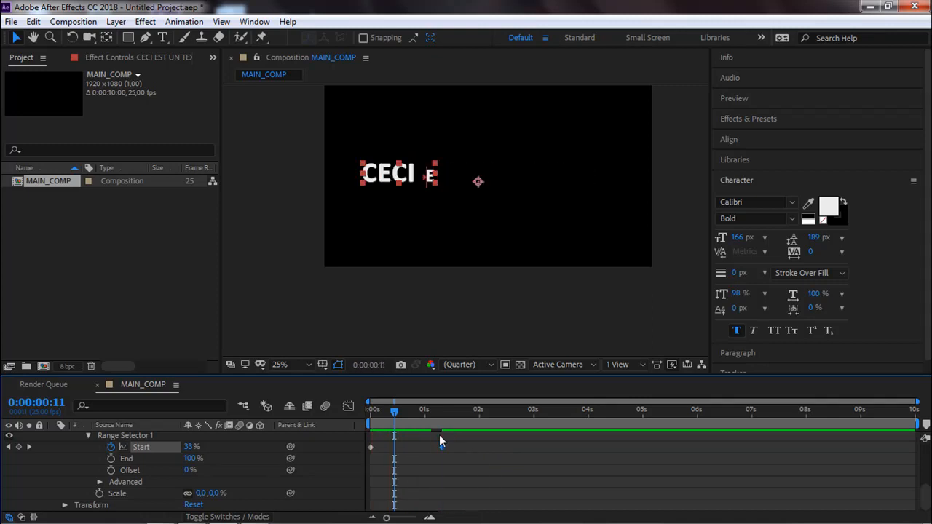
Add an Anchor Point property to Animator 1.
drag(394, 412, 430, 418)
scroll(102, 465, up, 1)
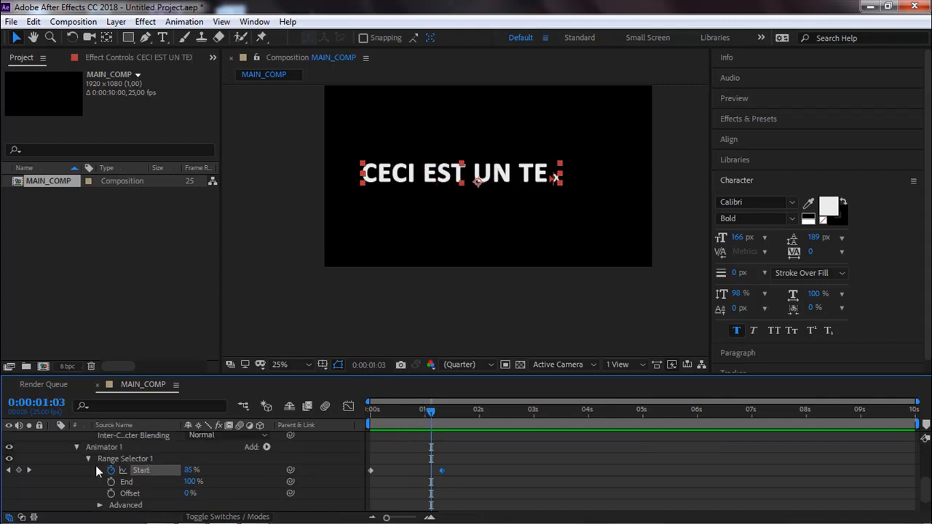
click(259, 450)
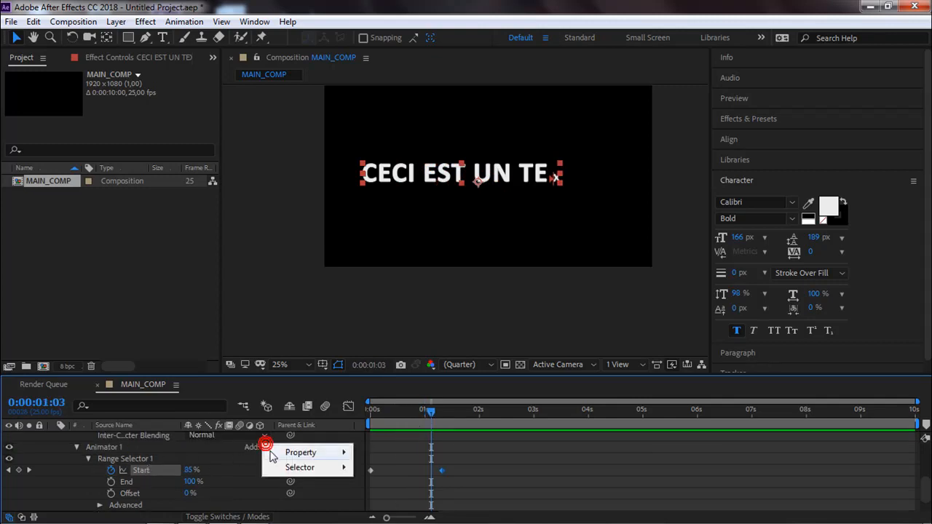
mouse_move(266, 452)
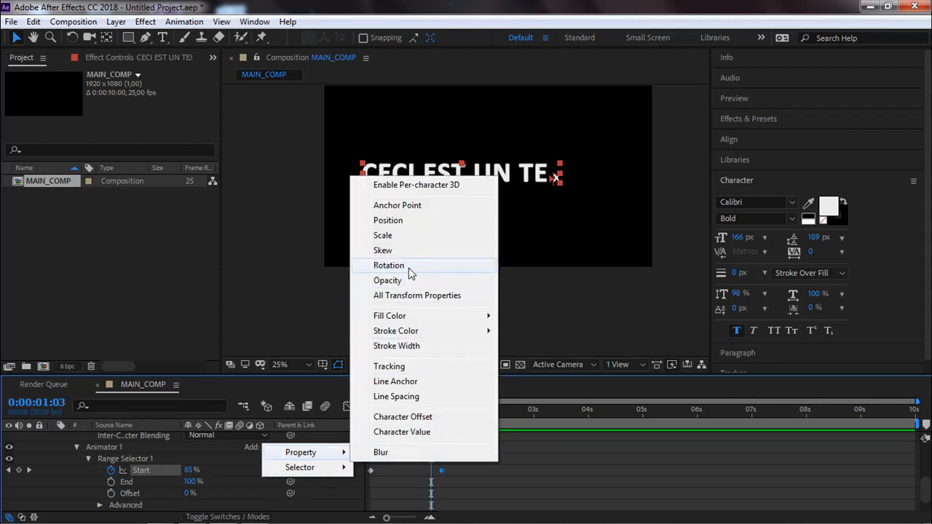
click(406, 204)
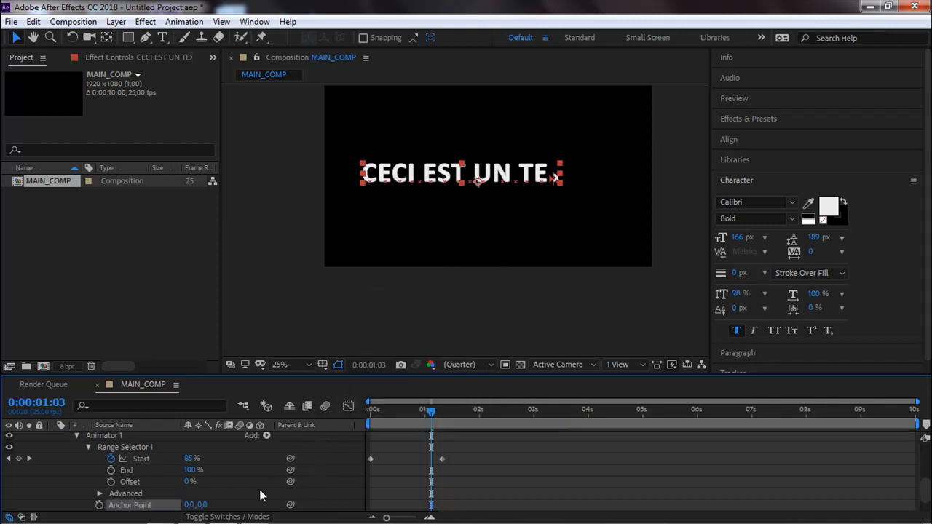
Set the animator's Anchor Point to 0,0, 366,0 while viewing the text at 0:00:00:20.
scroll(247, 492, up, 1)
drag(431, 411, 414, 420)
key(period)
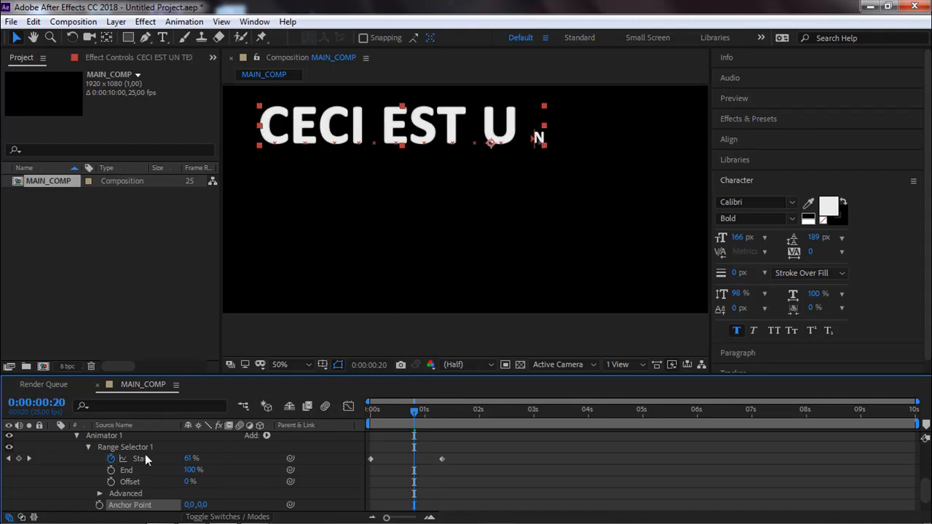
click(201, 504)
drag(201, 504, 528, 427)
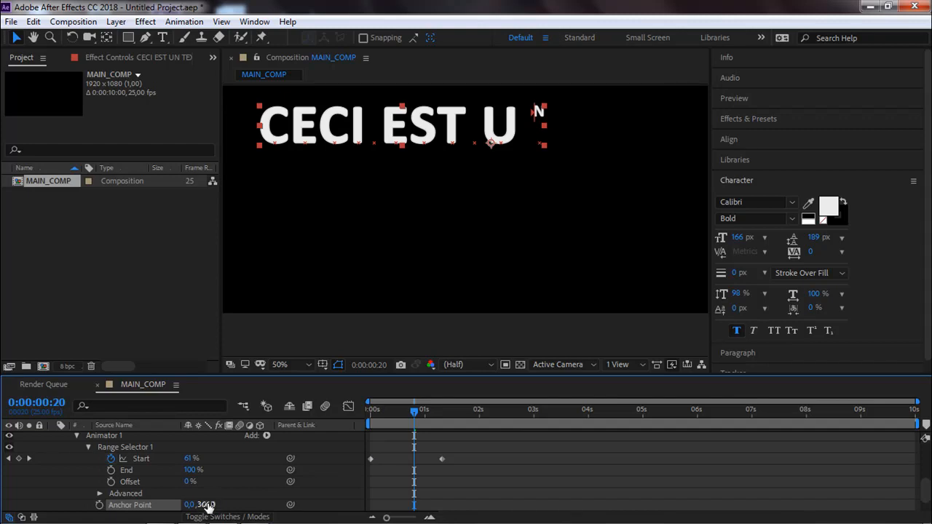
Return to the start of the composition and preview the combined Scale and Anchor Point animation.
drag(417, 418, 357, 420)
middle_click(506, 317)
scroll(507, 319, down, 2)
drag(492, 312, 477, 349)
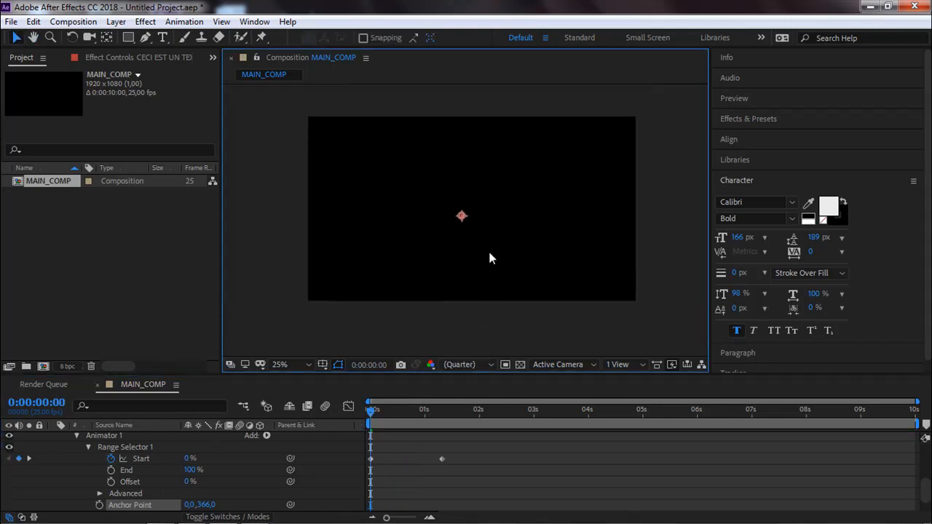
key(space)
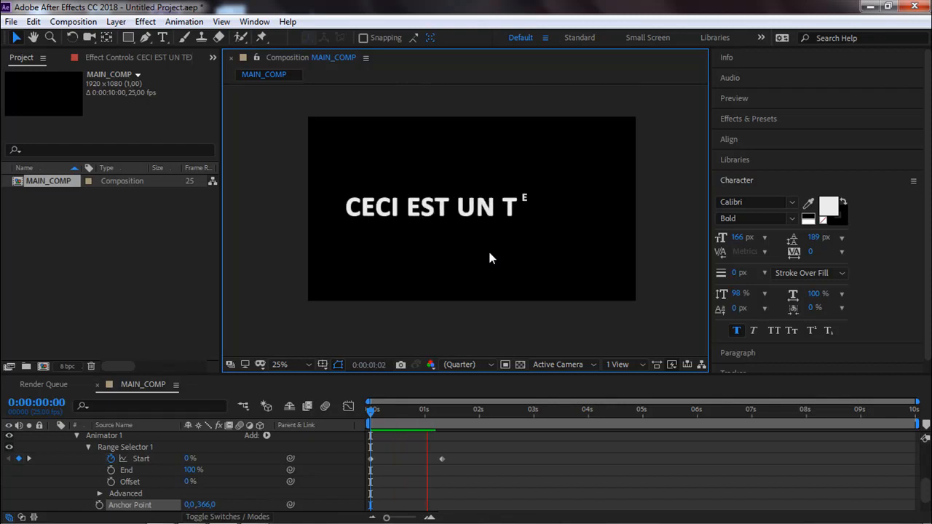
Stop the preview and add a Rotation property to Animator 1.
key(space)
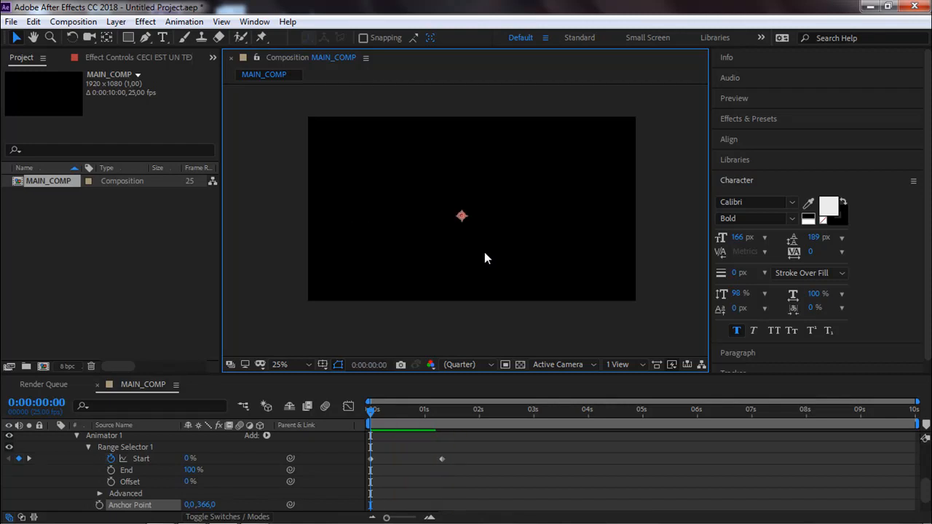
click(267, 435)
mouse_move(285, 440)
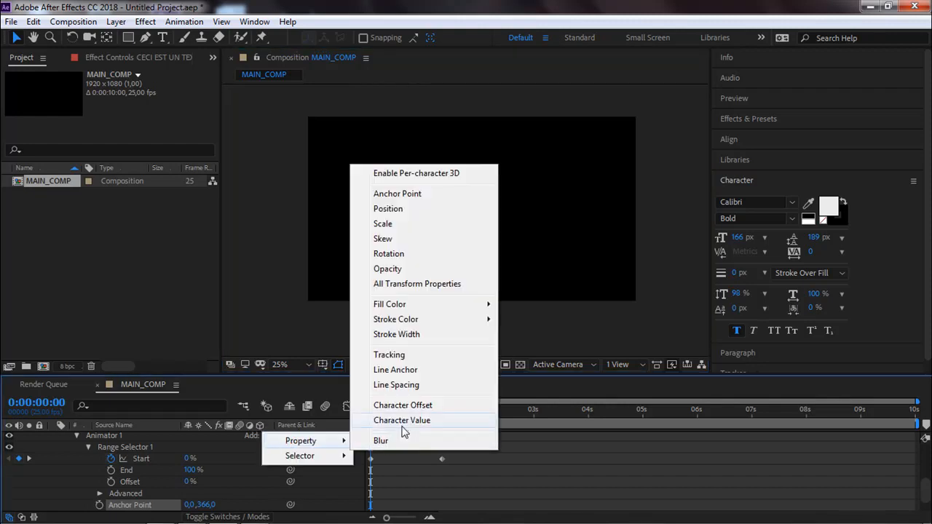
click(406, 254)
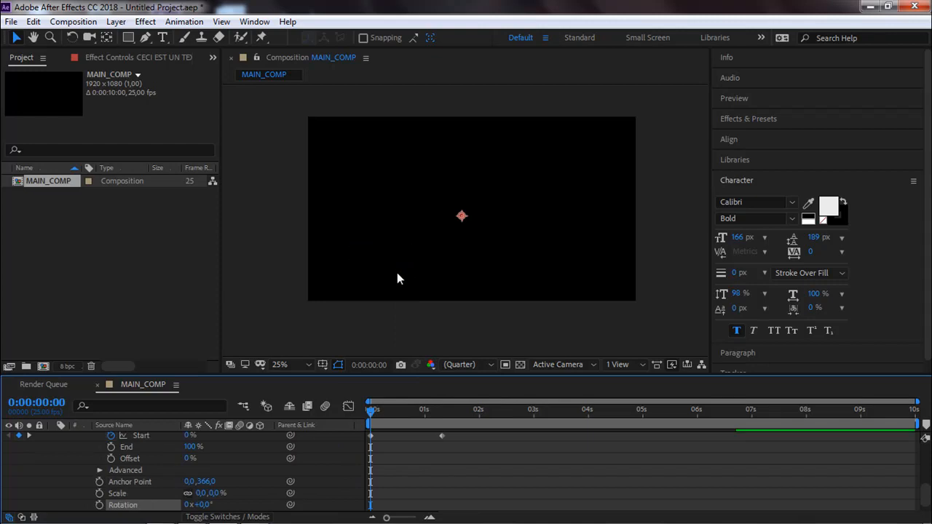
Set the animator's Rotation to 0x+123,0° at 0:00:00:13, and check the spinning letters up to 0:00:01:03.
scroll(239, 492, down, 1)
drag(378, 424, 400, 421)
scroll(427, 215, up, 2)
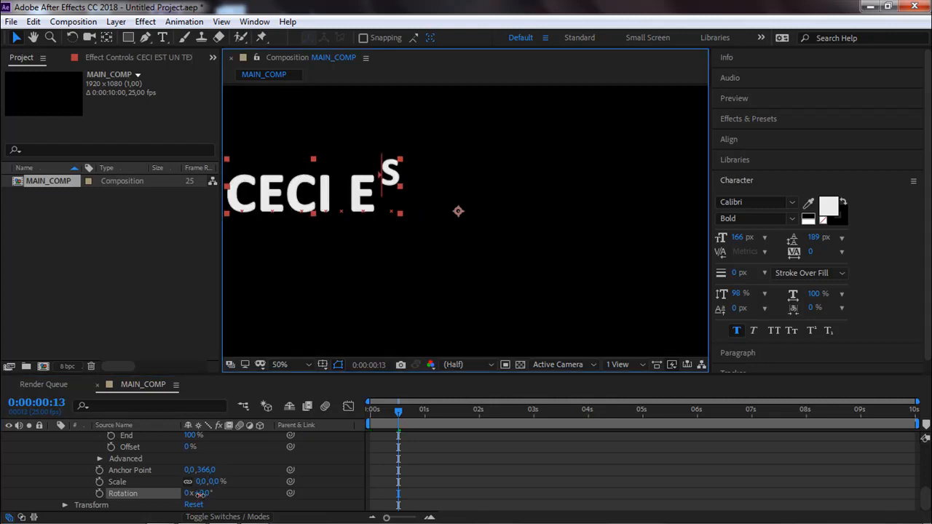
drag(200, 494, 271, 480)
drag(399, 412, 430, 425)
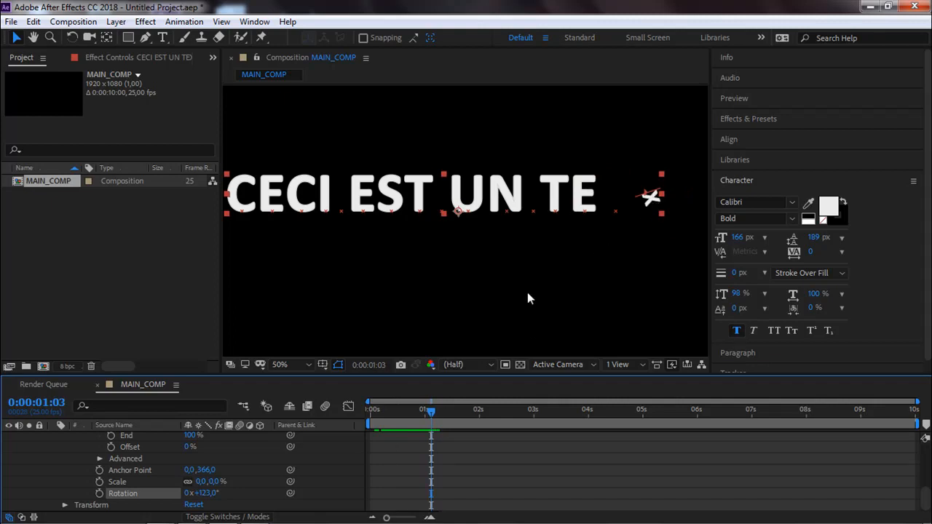
Add an Opacity property to Animator 1.
scroll(307, 471, up, 2)
scroll(307, 471, down, 1)
scroll(303, 470, up, 2)
scroll(303, 469, down, 3)
scroll(302, 469, up, 3)
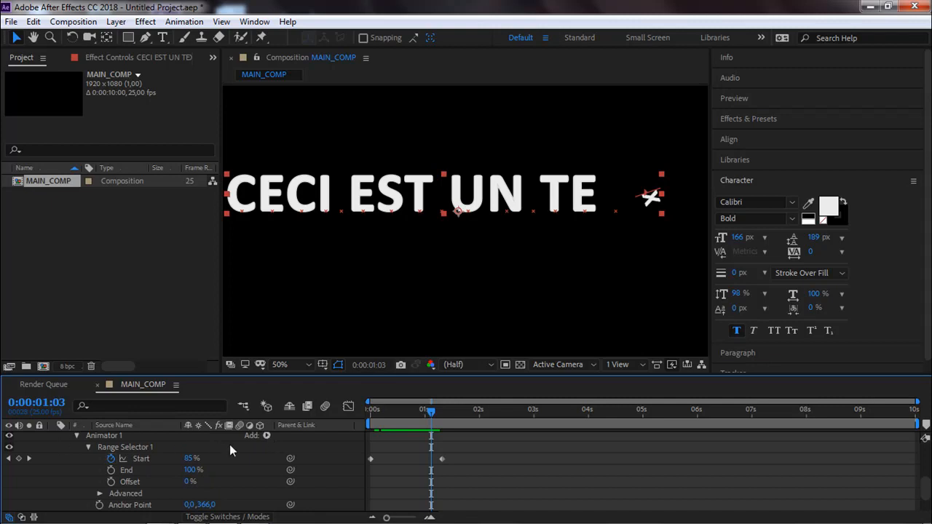
click(266, 436)
mouse_move(299, 442)
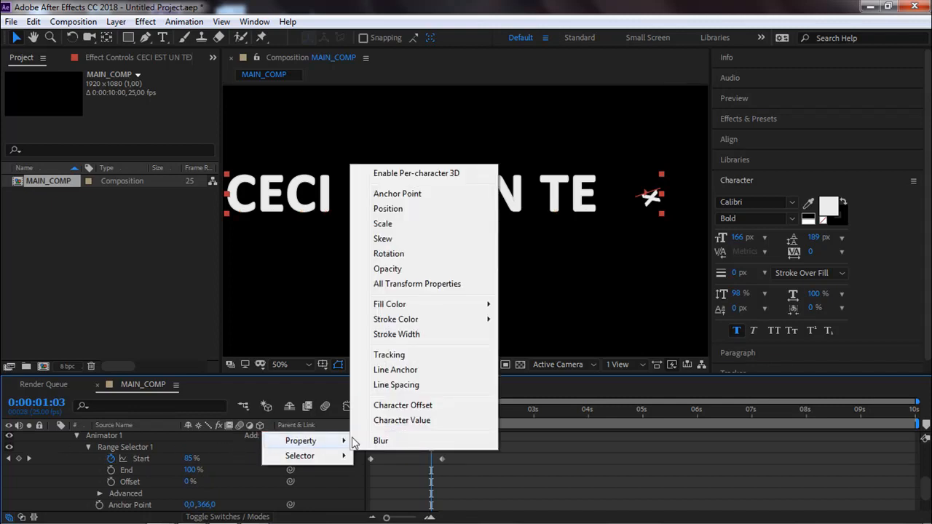
click(403, 269)
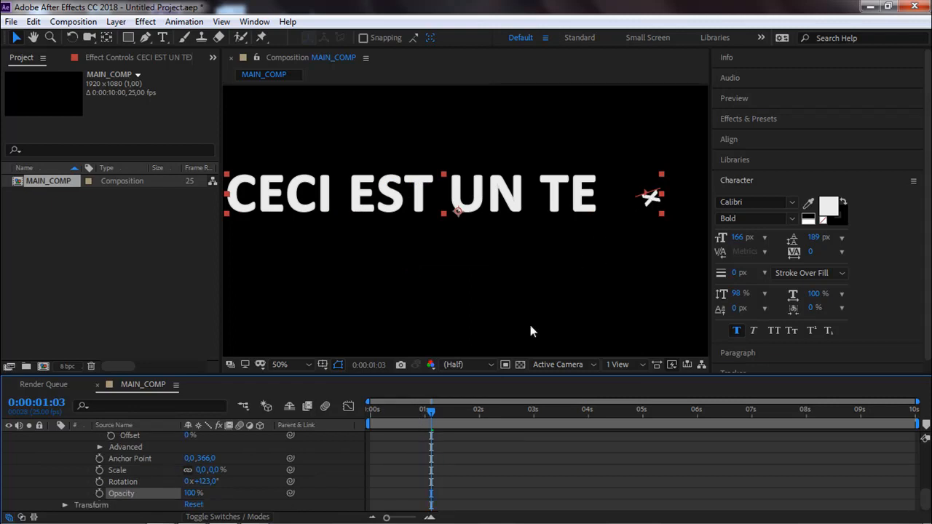
Try the animator's Opacity at 0 %, settle on 68 %, and check the letters up to 0:00:01:08.
drag(191, 492, 21, 495)
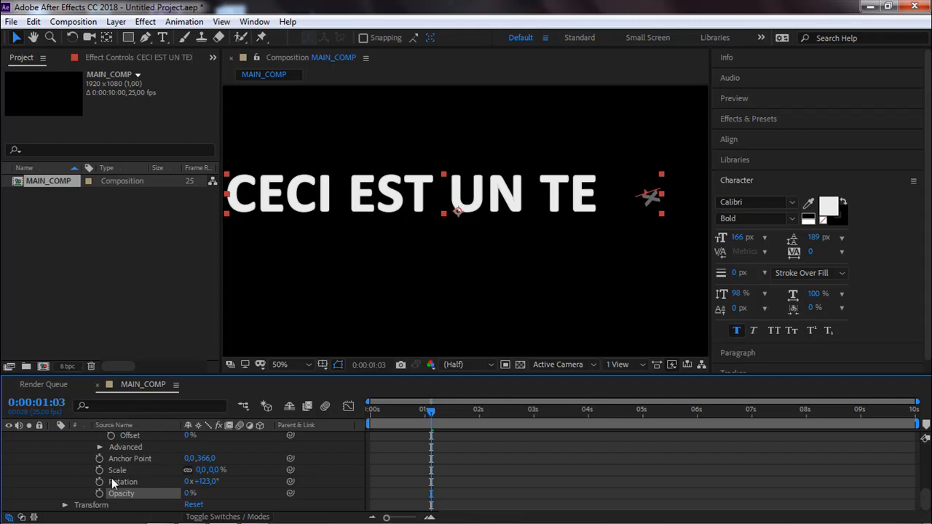
mouse_move(431, 412)
mouse_down()
mouse_move(380, 416)
mouse_move(421, 427)
mouse_up()
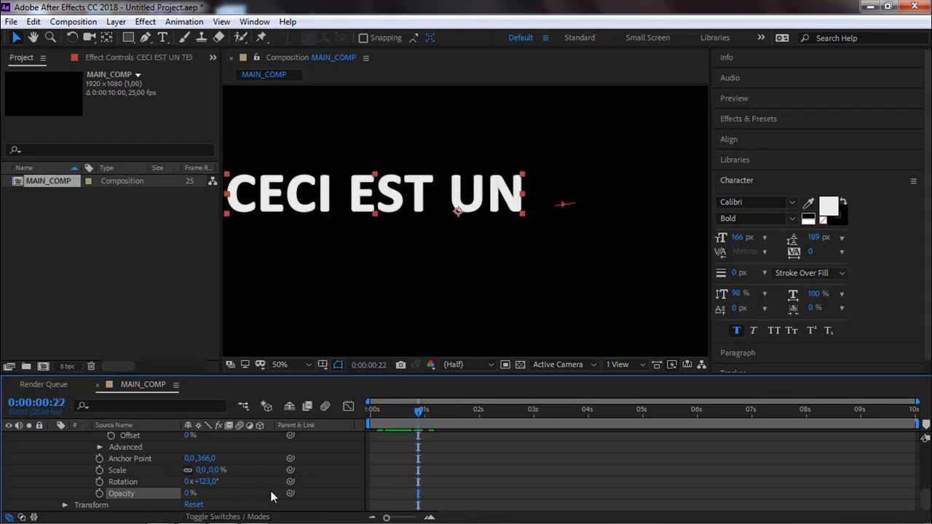
drag(190, 495, 232, 485)
click(245, 481)
drag(416, 412, 444, 414)
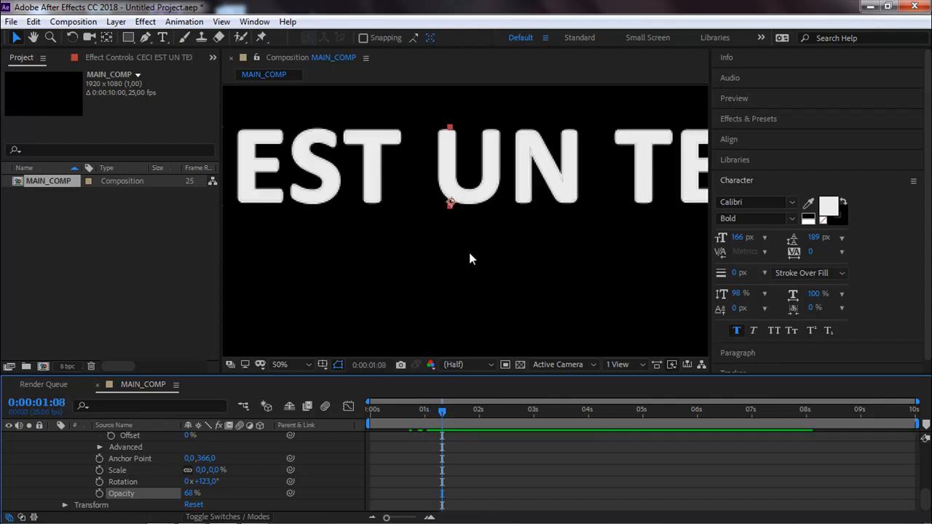
View the whole frame and preview the reveal with Scale, Anchor Point, Rotation and Opacity combined.
scroll(469, 255, down, 6)
scroll(469, 255, up, 4)
click(529, 321)
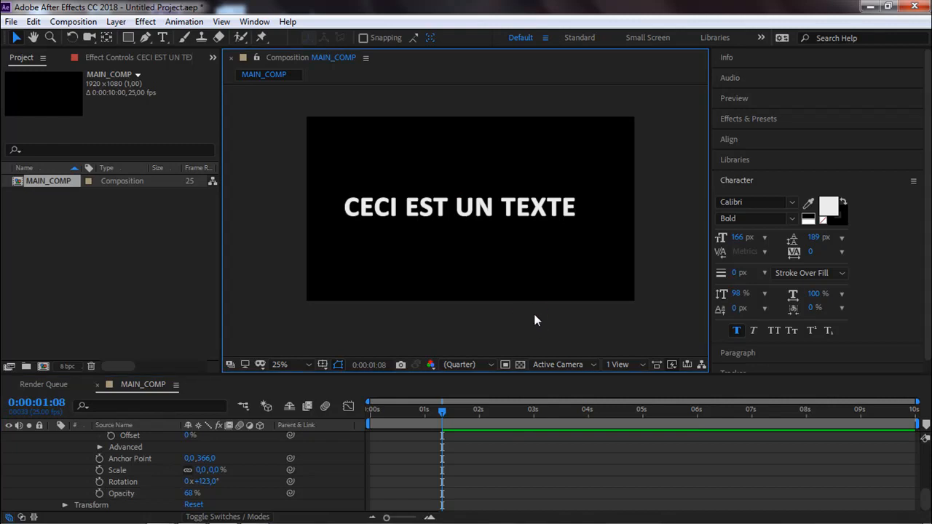
key(space)
key(space)
Collapse the Text properties of the CECI EST UN TEXTE layer.
click(151, 459)
scroll(92, 458, up, 4)
scroll(83, 456, up, 3)
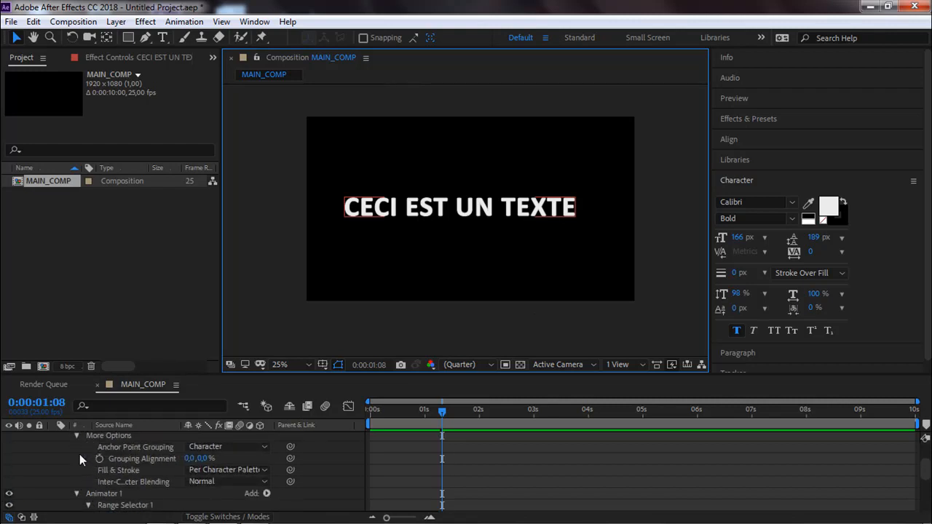
click(64, 449)
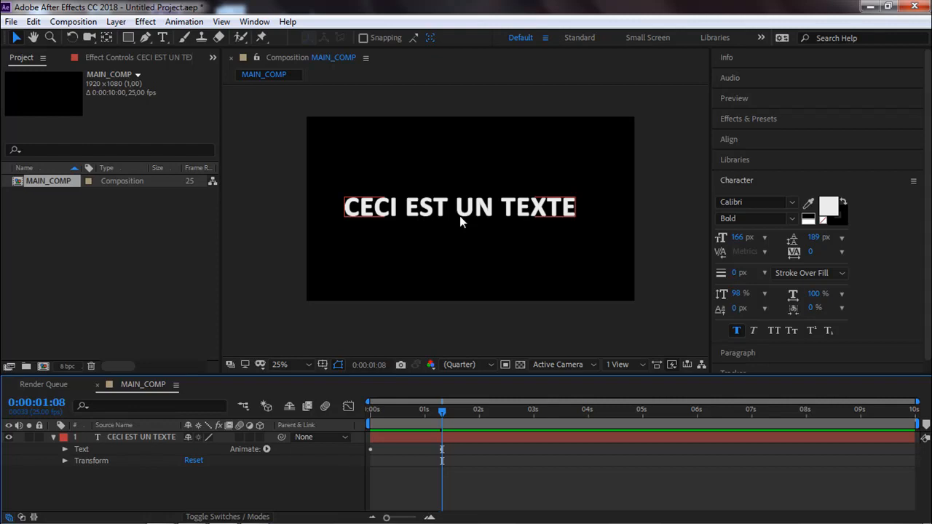
Open Effects & Presets and collapse the Animation Presets category.
click(743, 123)
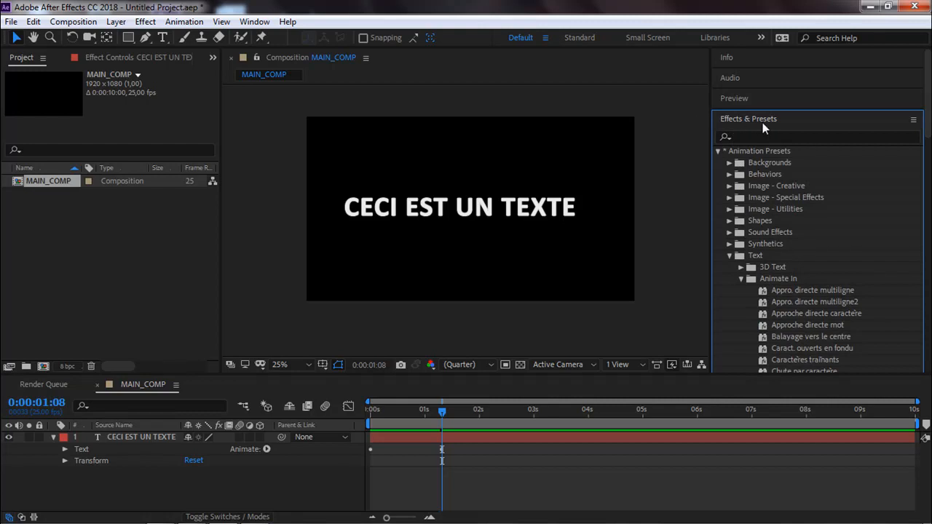
click(718, 152)
scroll(776, 262, down, 2)
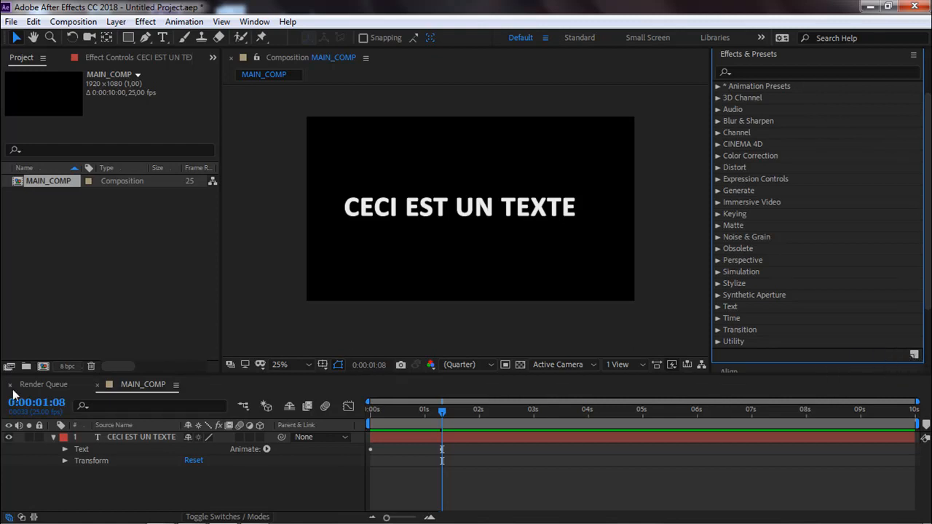
Expand the layer's Text properties and select Anchor Point Grouping under More Options.
click(45, 441)
click(64, 450)
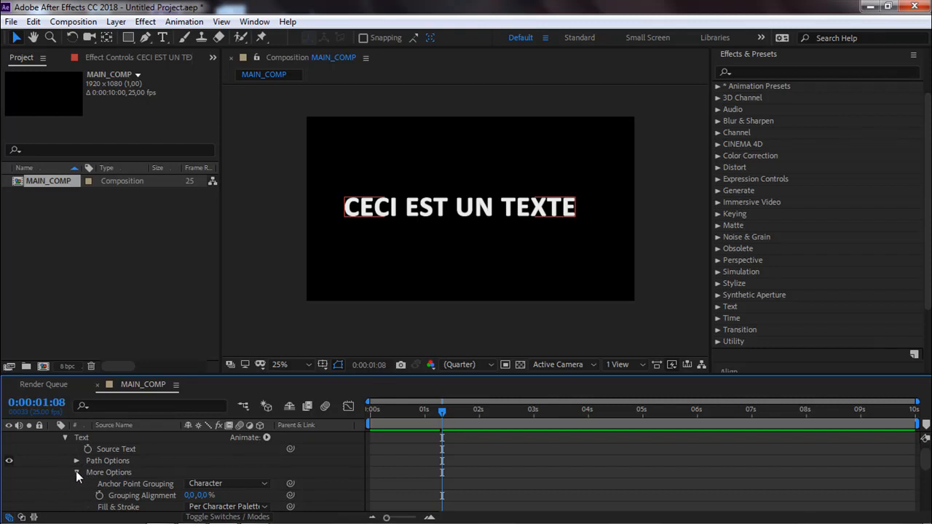
click(118, 481)
scroll(120, 482, down, 1)
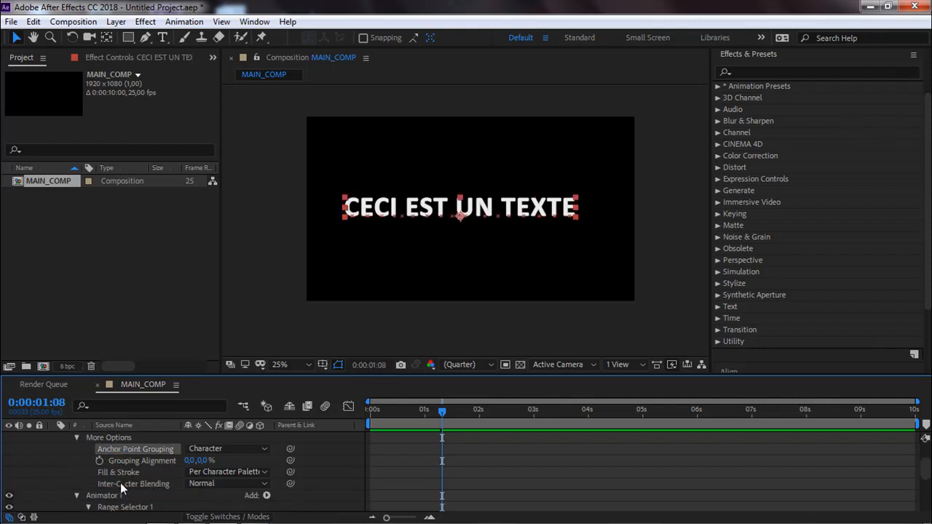
Add the Start, End and Offset properties of Range Selector 1 to the selection.
scroll(120, 480, down, 1)
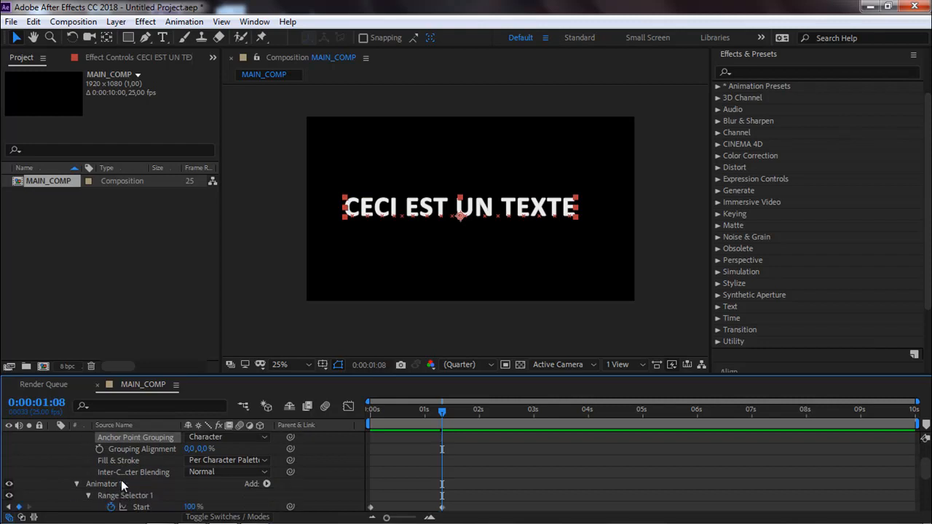
scroll(121, 480, down, 1)
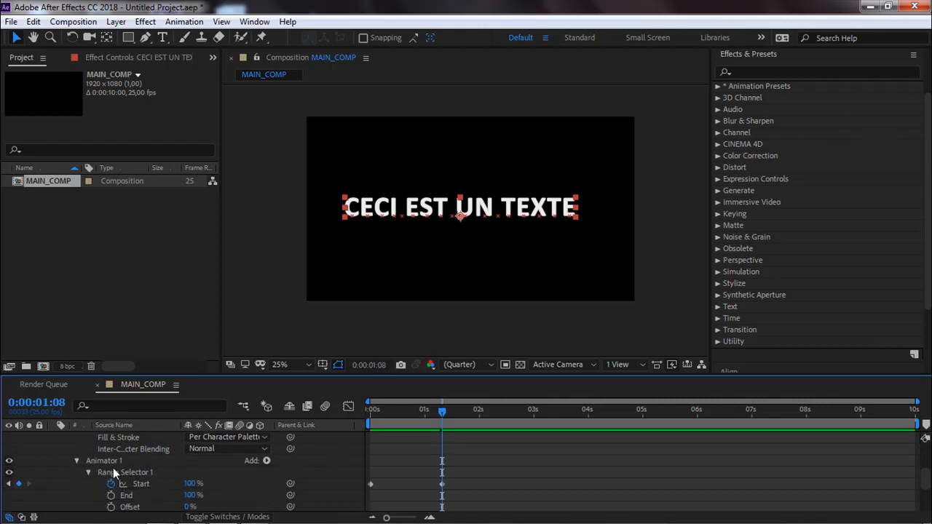
click(135, 483)
shift+click(125, 495)
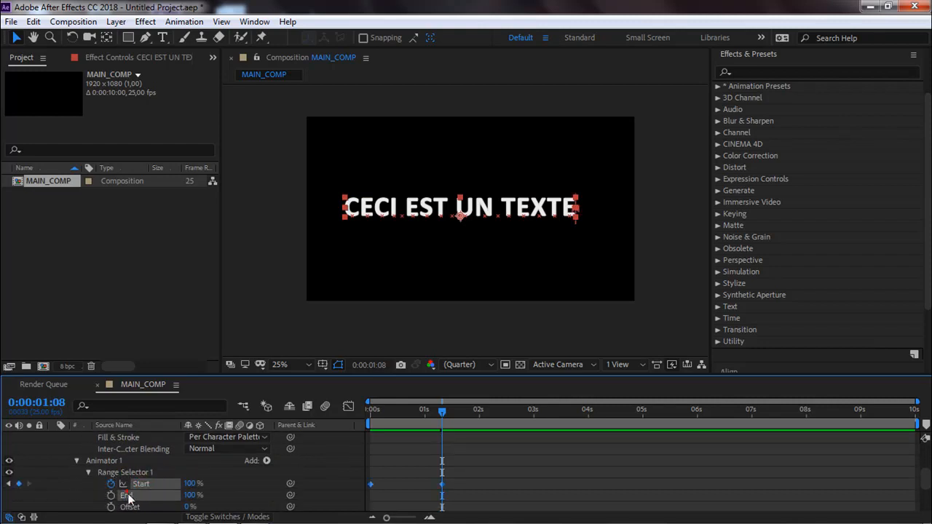
shift+click(133, 510)
scroll(134, 505, down, 3)
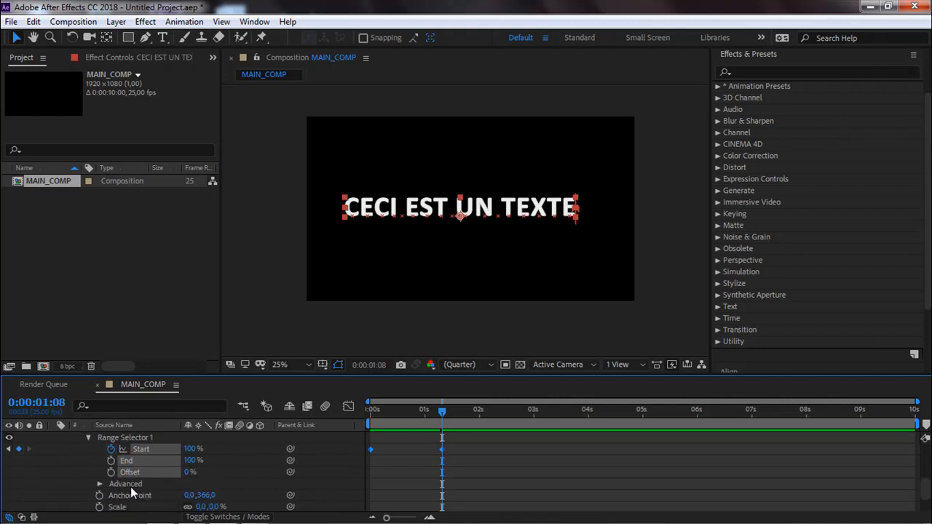
Add the animator's Anchor Point, Scale, Rotation and Opacity properties to the selection.
shift+click(134, 497)
shift+click(124, 507)
scroll(131, 508, down, 1)
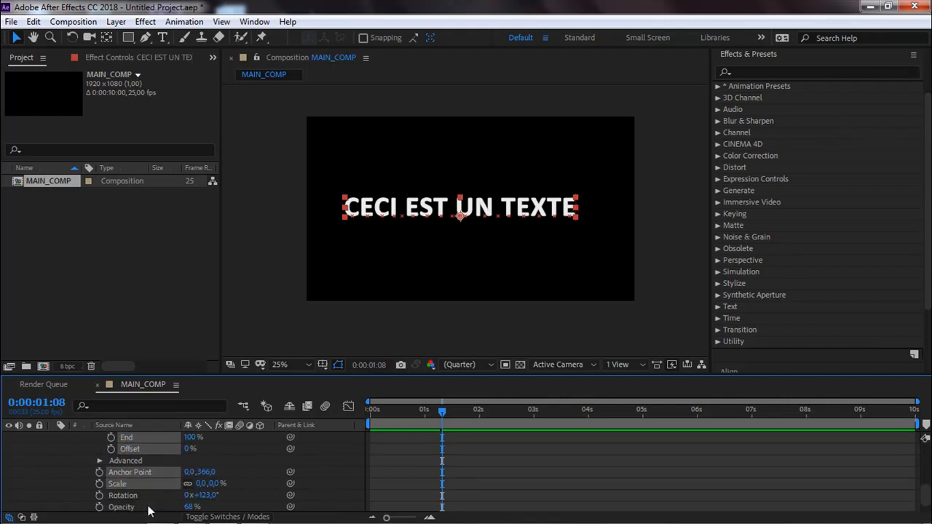
shift+click(138, 506)
scroll(131, 507, down, 1)
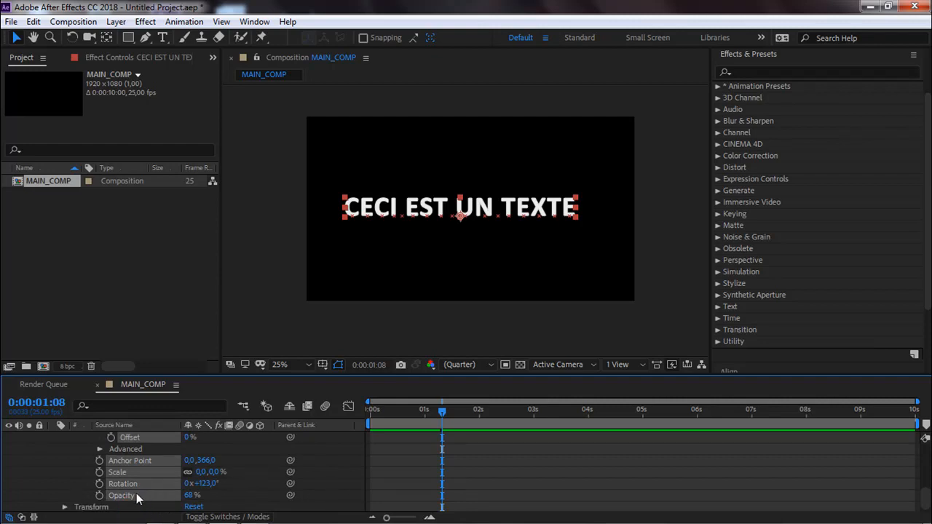
scroll(138, 489, up, 3)
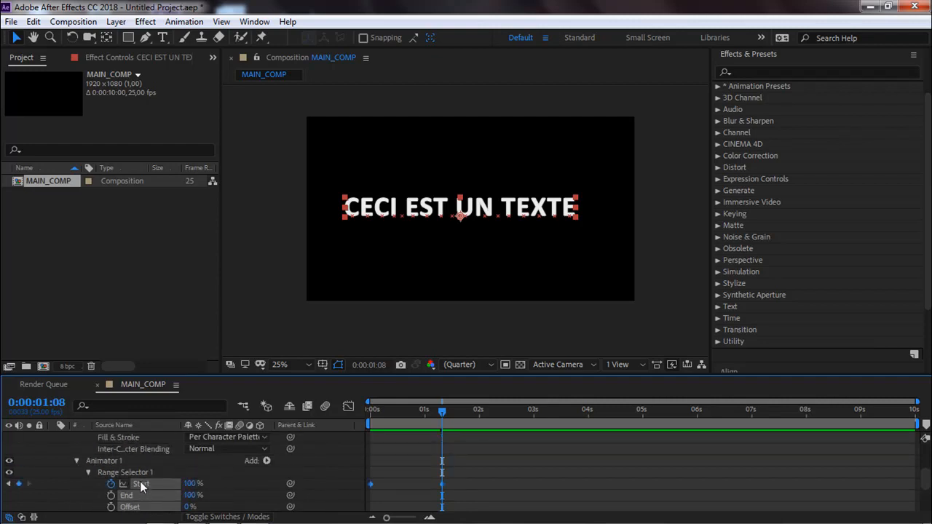
scroll(141, 488, up, 2)
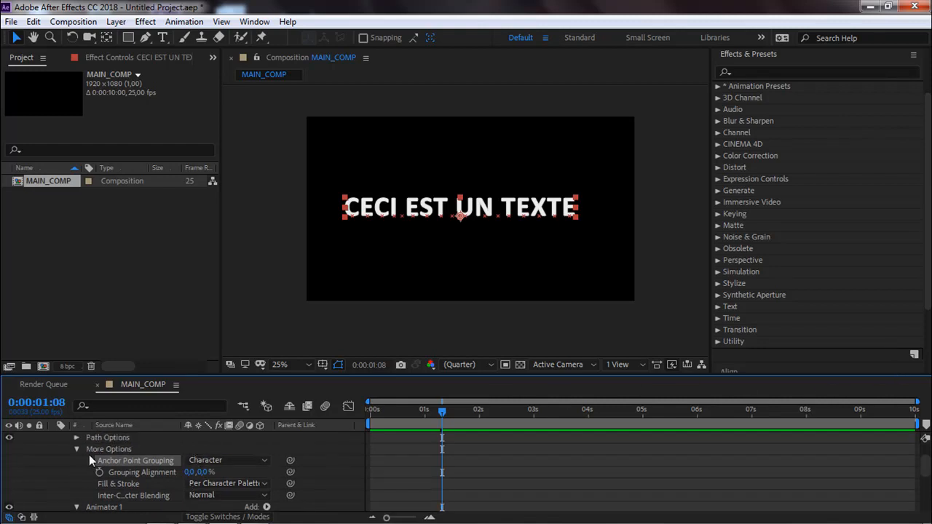
Save the selected properties as a new animation preset named TOTO in the User Presets folder.
click(913, 357)
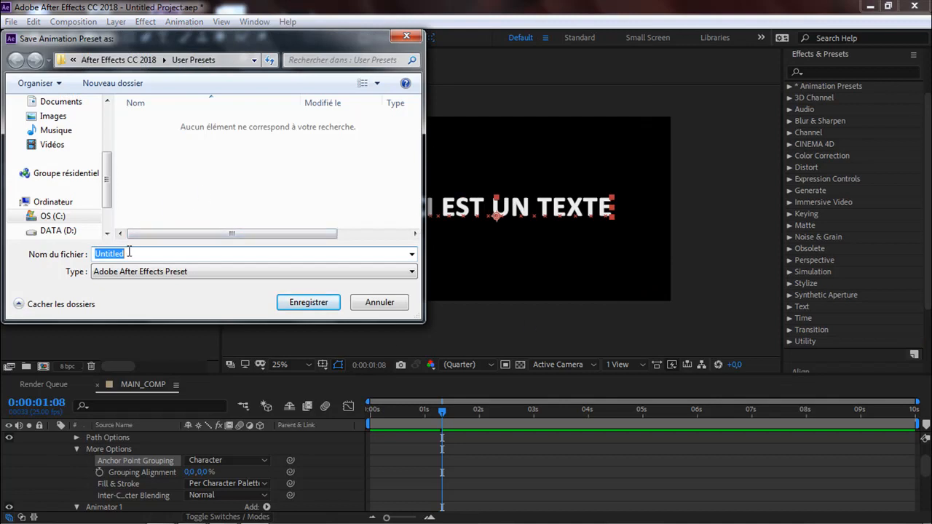
text(TOI)
key(BackSpace)
text(OT)
key(BackSpace)
key(BackSpace)
text(TO)
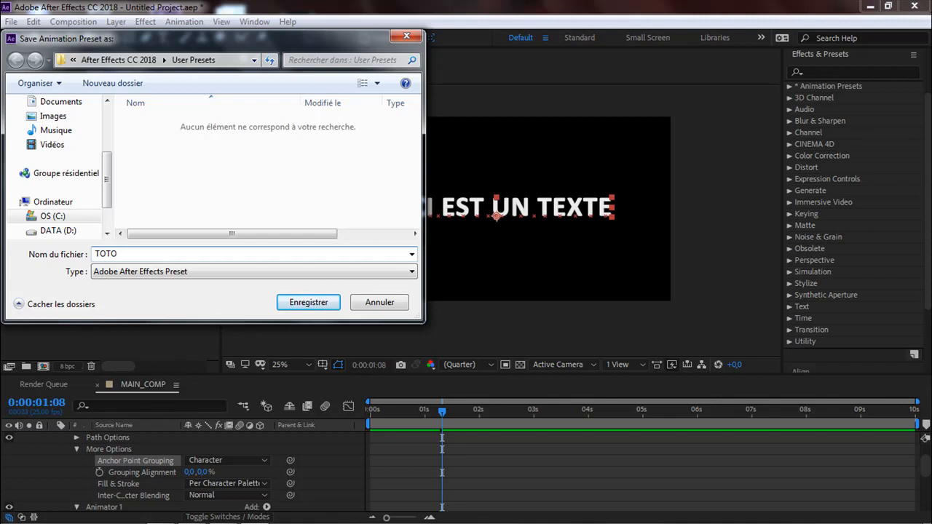
click(294, 303)
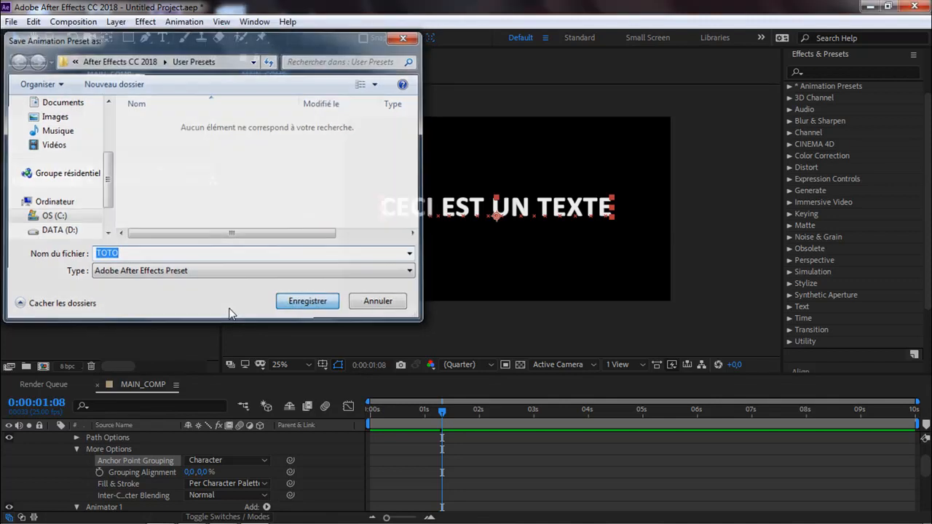
Deselect the layer and expand Animation Presets and User Presets to find the saved TOTO preset.
click(770, 220)
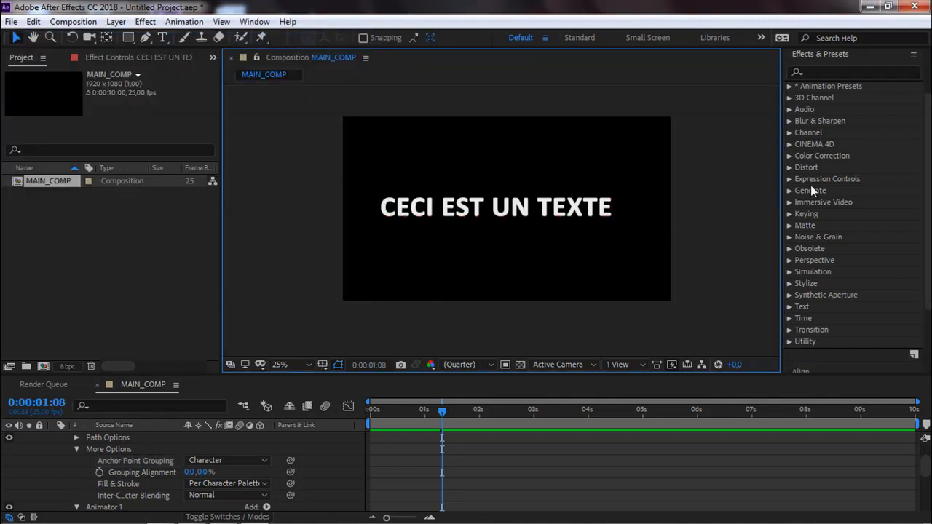
click(789, 86)
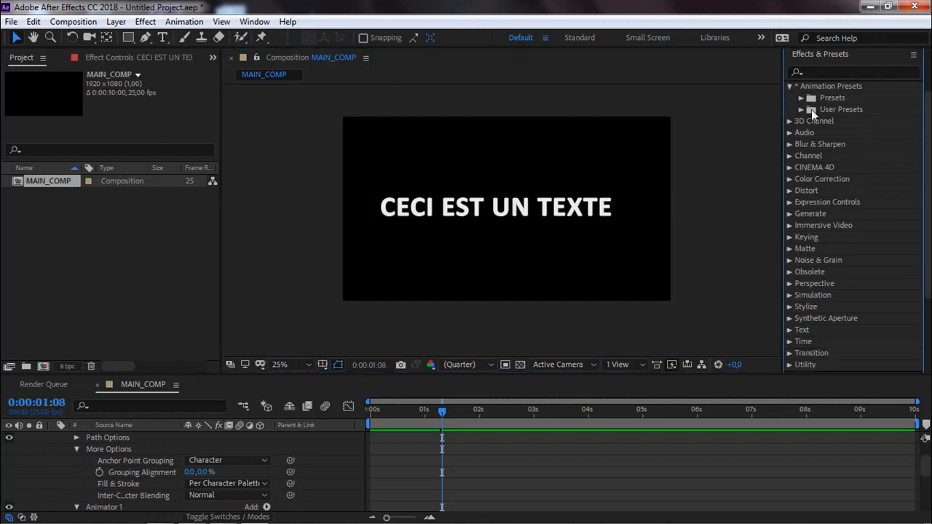
click(801, 110)
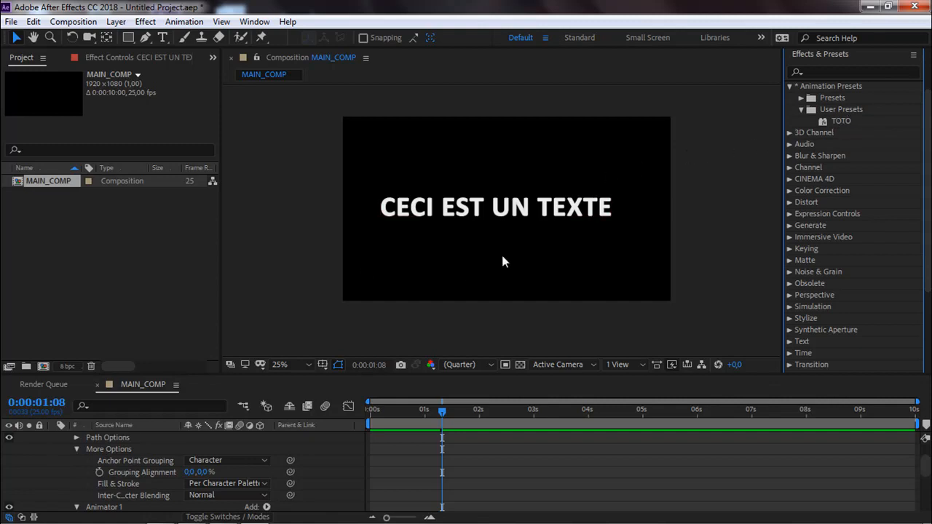
Select the text CECI EST UN TEXTE and preview its finished letter-by-letter animation.
click(509, 207)
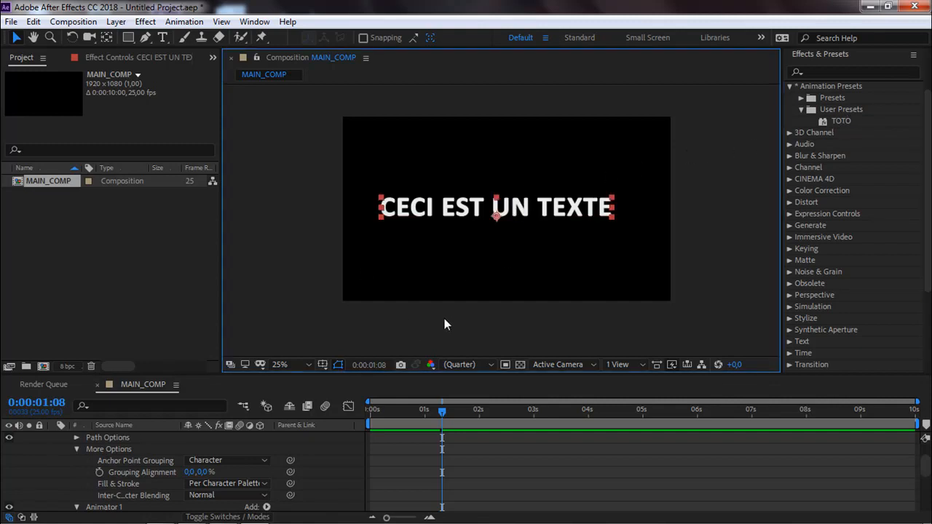
key(space)
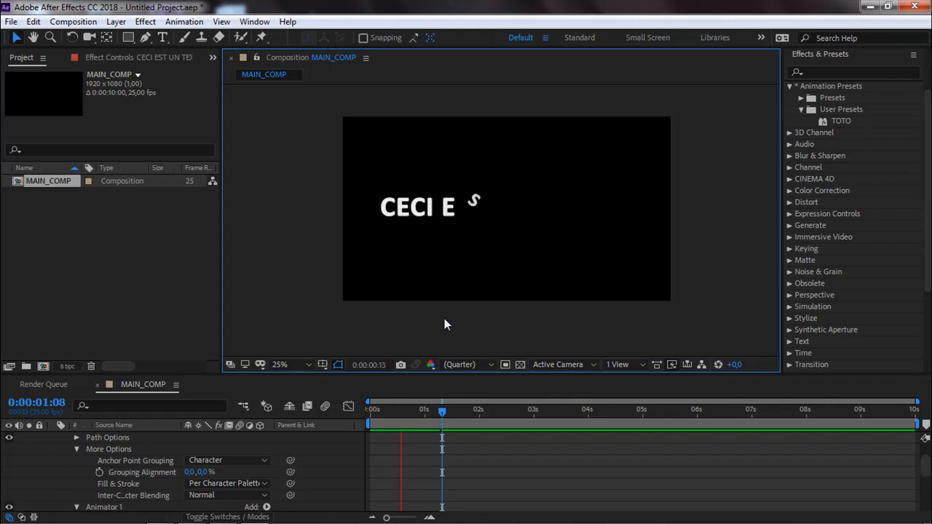
key(space)
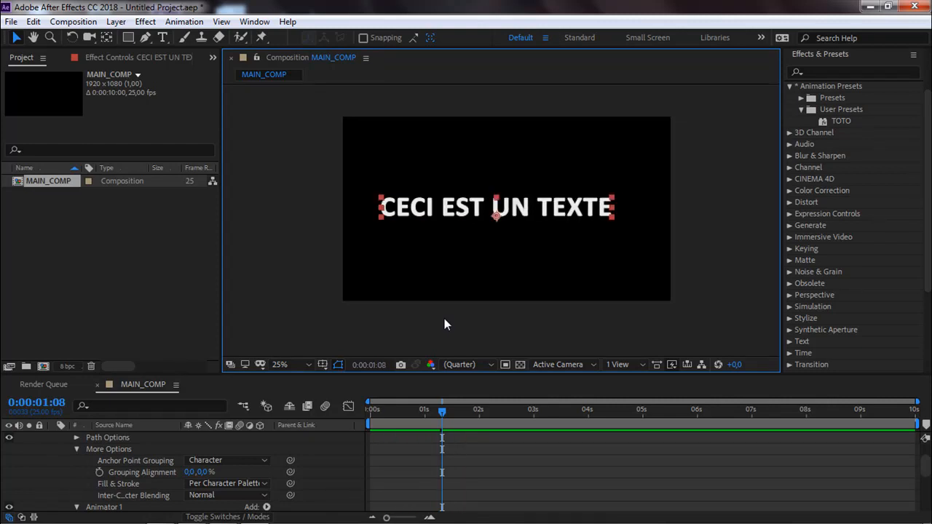
Duplicate the CECI EST UN TEXTE layer and place the two copies one above the other in the composition.
drag(412, 214, 436, 248)
key(ctrl+d)
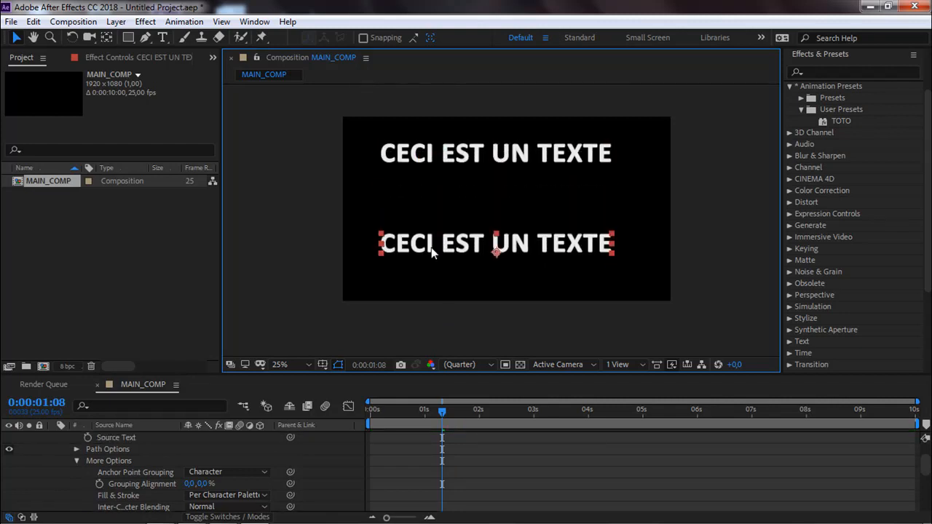
drag(387, 409, 457, 405)
Delete Animator 1 from the duplicated lower text layer, CECI EST UN TEXTE 2.
key(ctrl+a)
scroll(112, 447, up, 2)
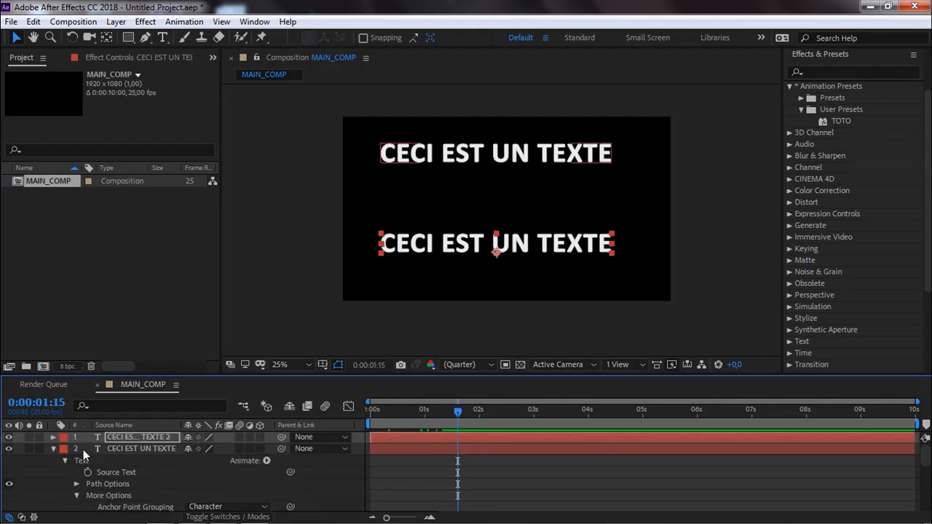
click(54, 449)
click(54, 438)
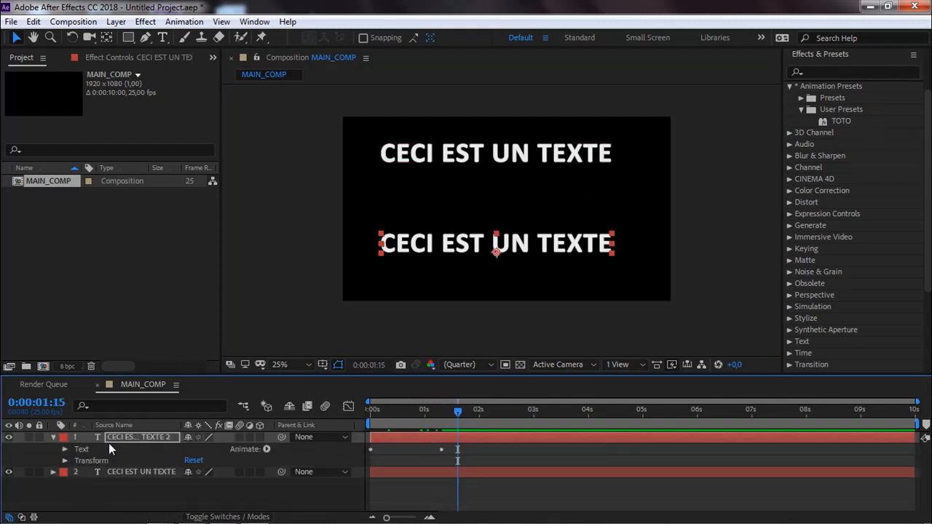
click(66, 449)
click(103, 495)
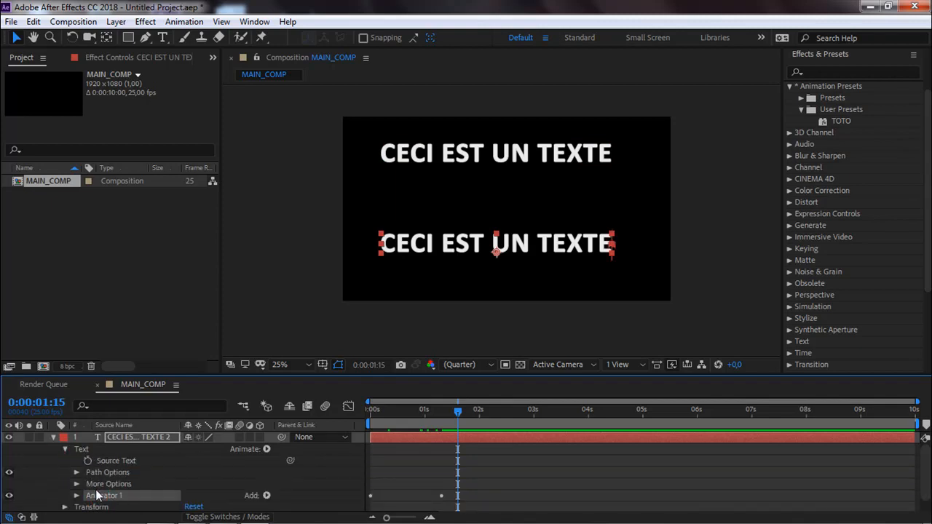
key(Delete)
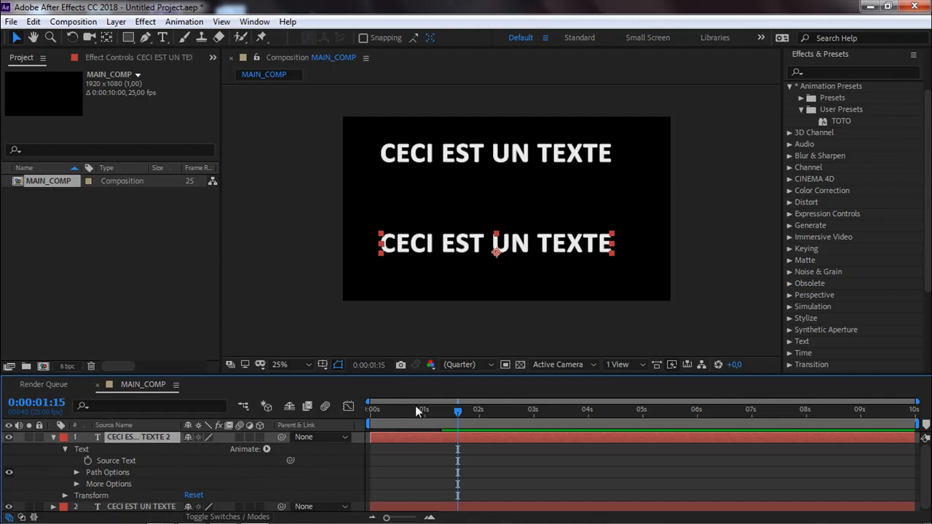
Apply the TOTO preset to the lower text at time 0:00:00:00 and preview both text animations.
drag(408, 412, 349, 421)
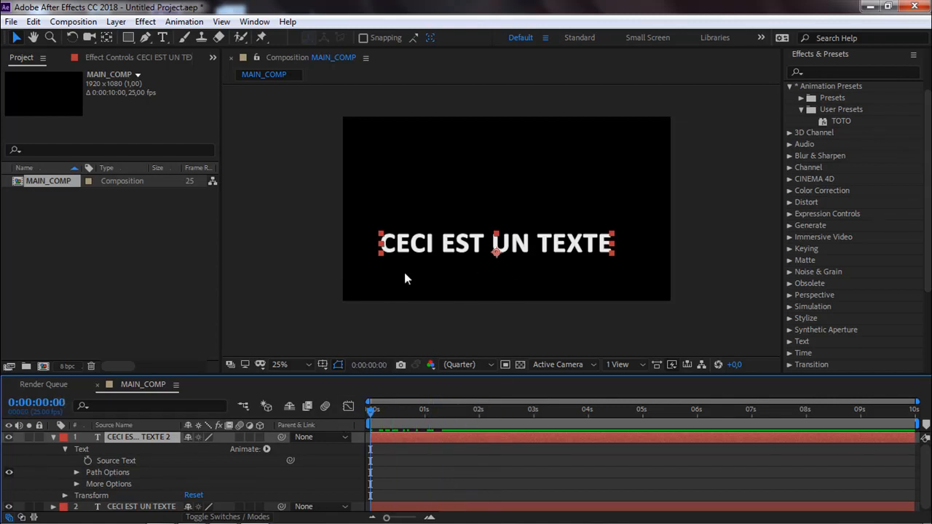
drag(837, 121, 542, 244)
drag(370, 411, 450, 392)
click(493, 310)
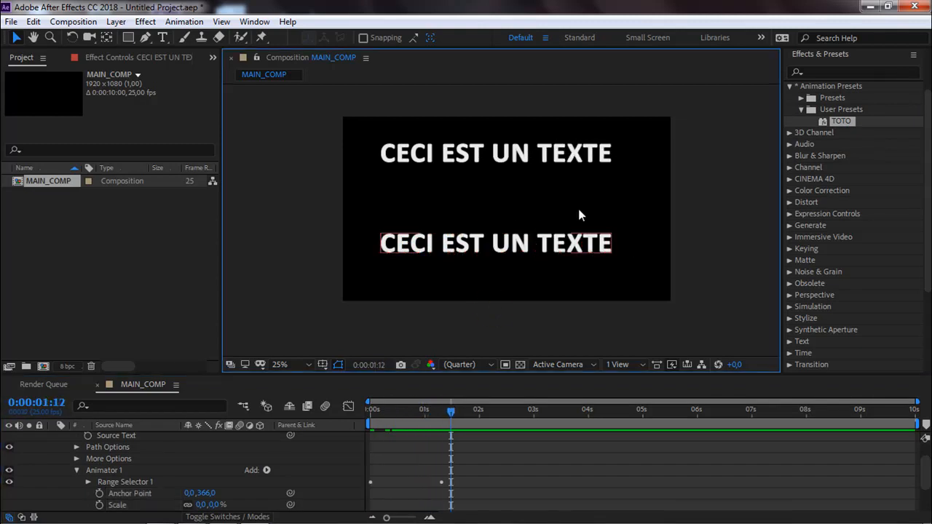
Collapse User Presets and look at the options for adding properties or selectors to the lower text's Animator 1.
click(801, 110)
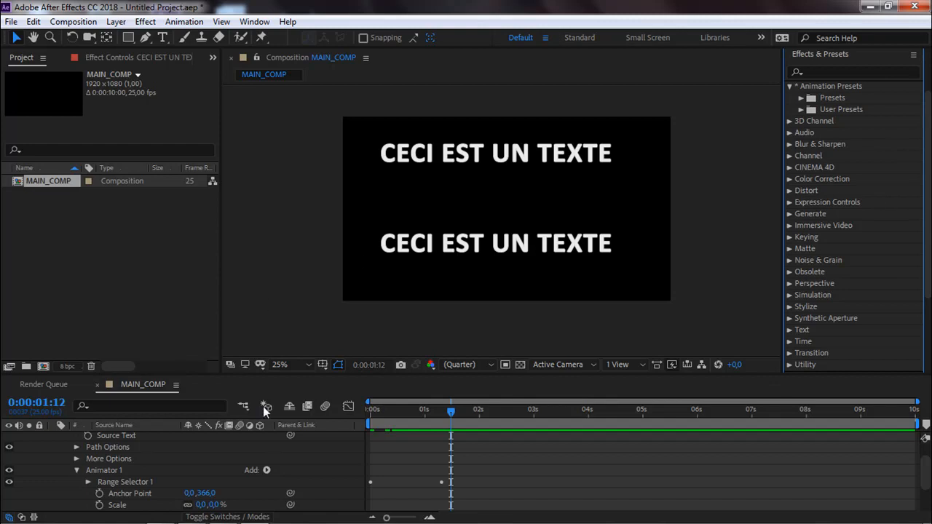
click(267, 470)
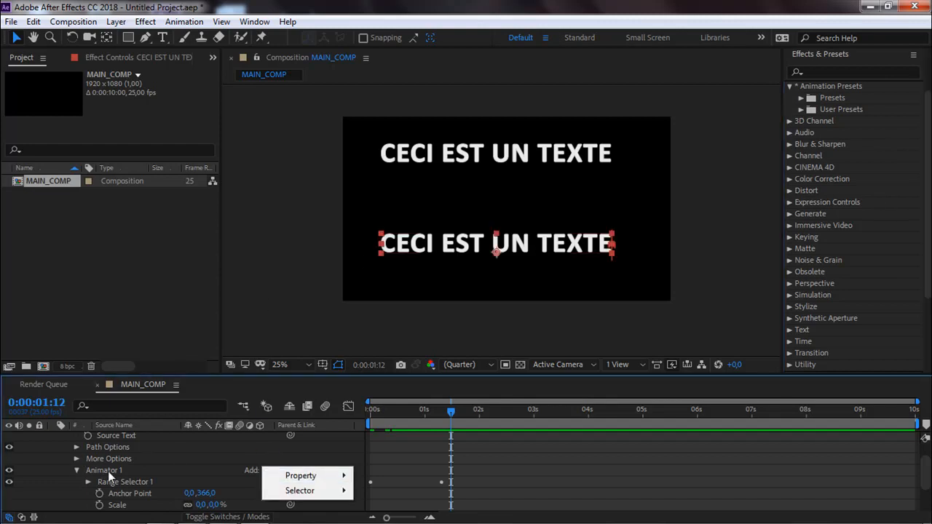
click(379, 292)
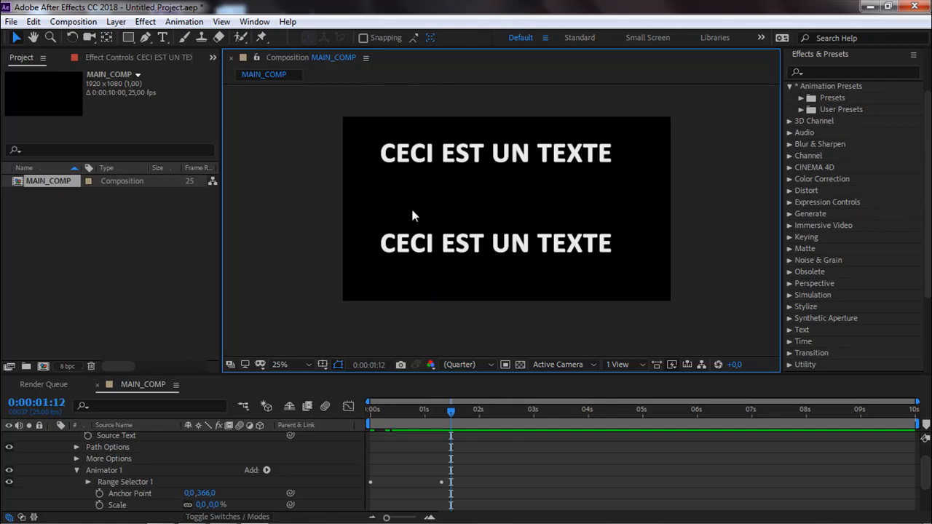
Delete both text layers from MAIN_COMP.
click(418, 246)
drag(297, 114, 538, 264)
key(Delete)
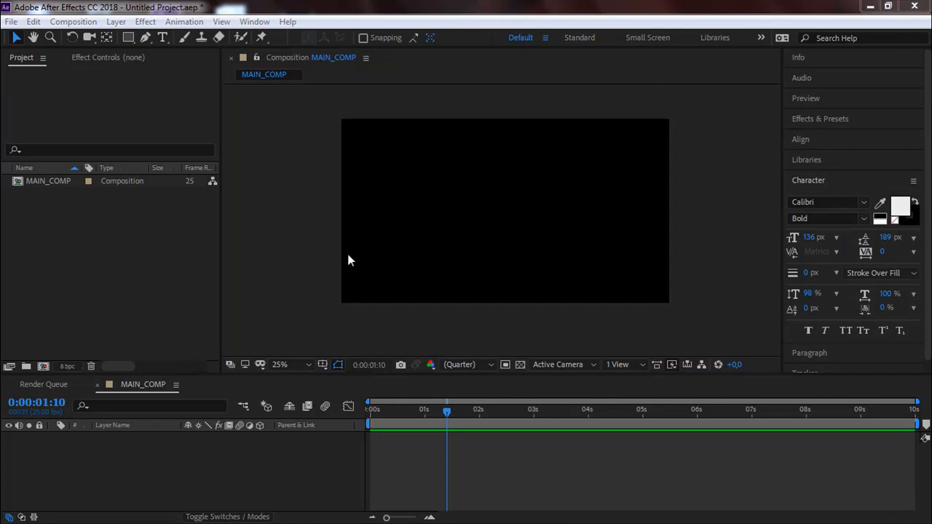
Create a new text layer reading CECI EST UN TEXTE and move it to the upper middle of the frame.
key(ctrl+t)
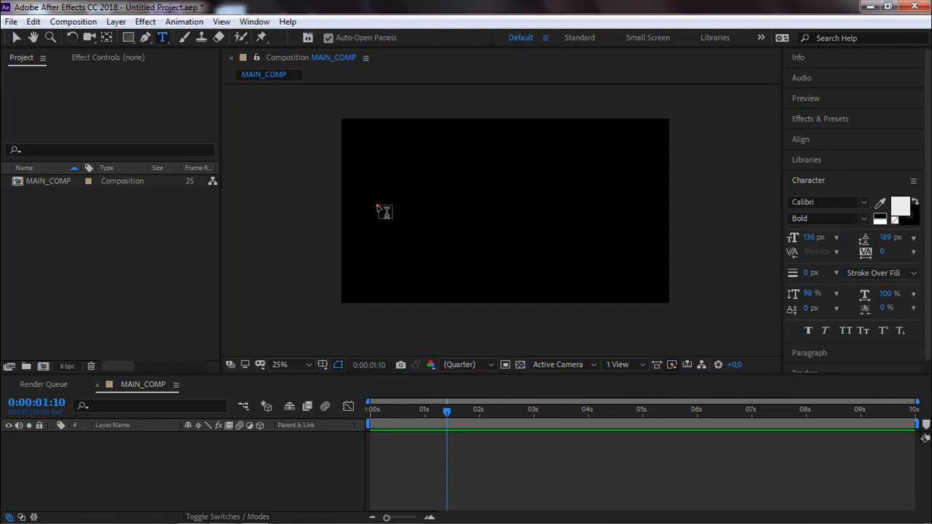
click(377, 203)
text(CECI)
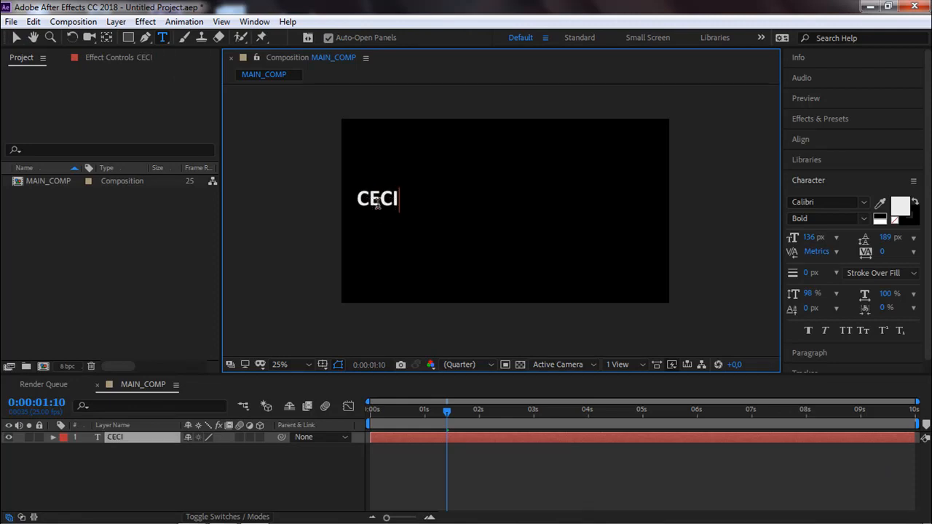
text( EST UN TEXTE)
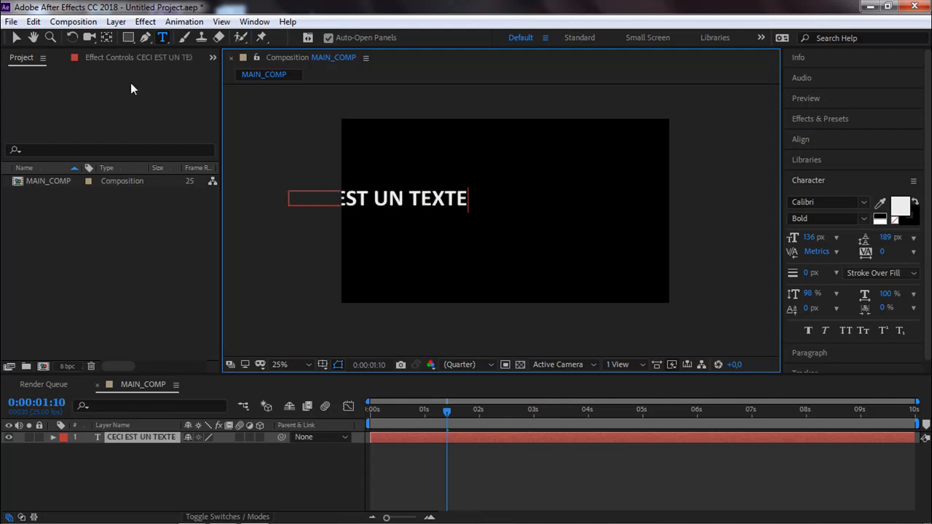
click(17, 38)
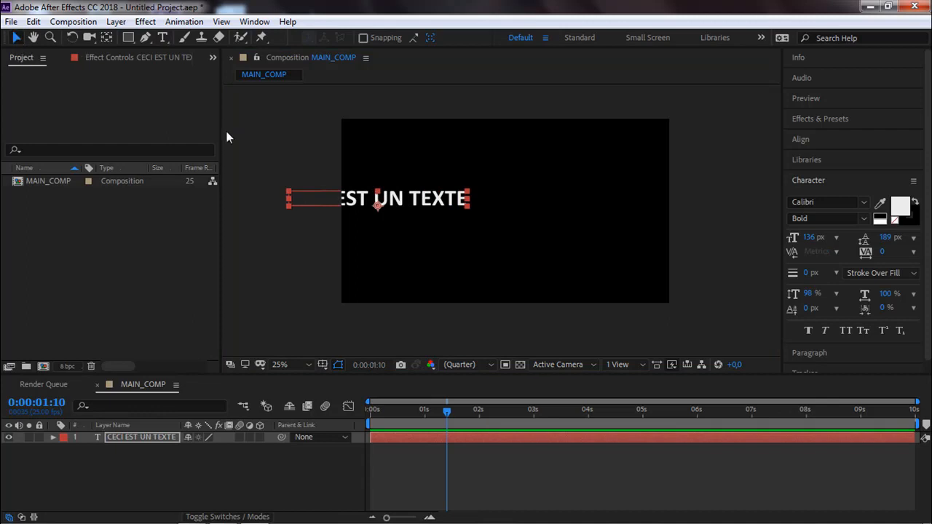
drag(411, 193, 534, 175)
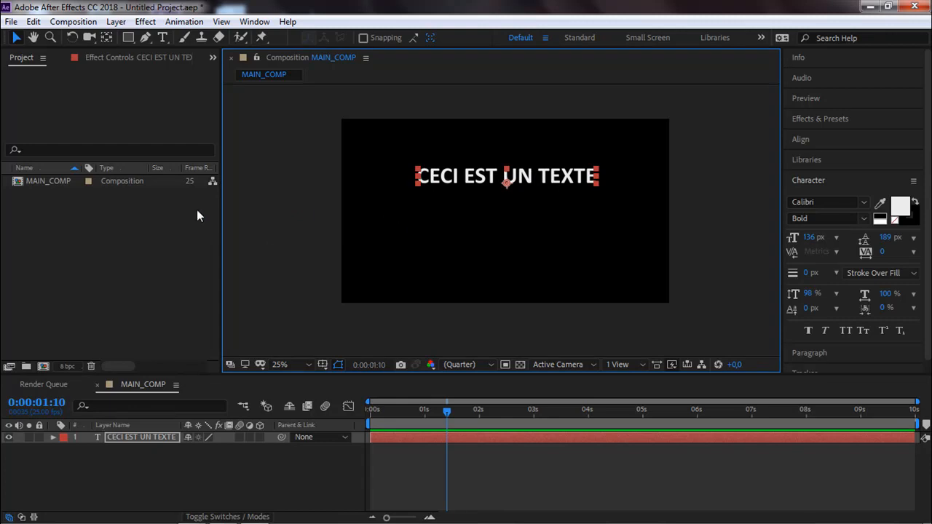
Draw a three-point wavy mask path on the text layer with the Pen tool, crossing the frame below the text and extending past both edges.
click(146, 38)
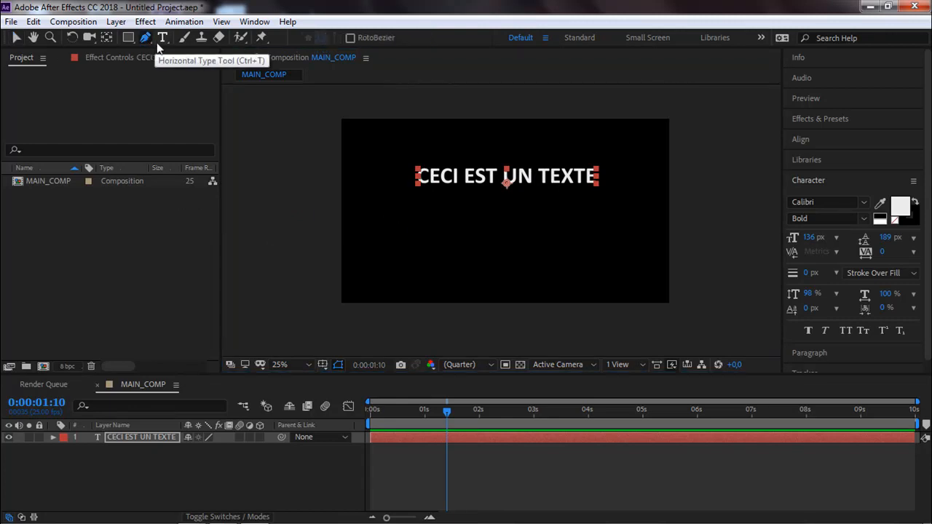
click(115, 436)
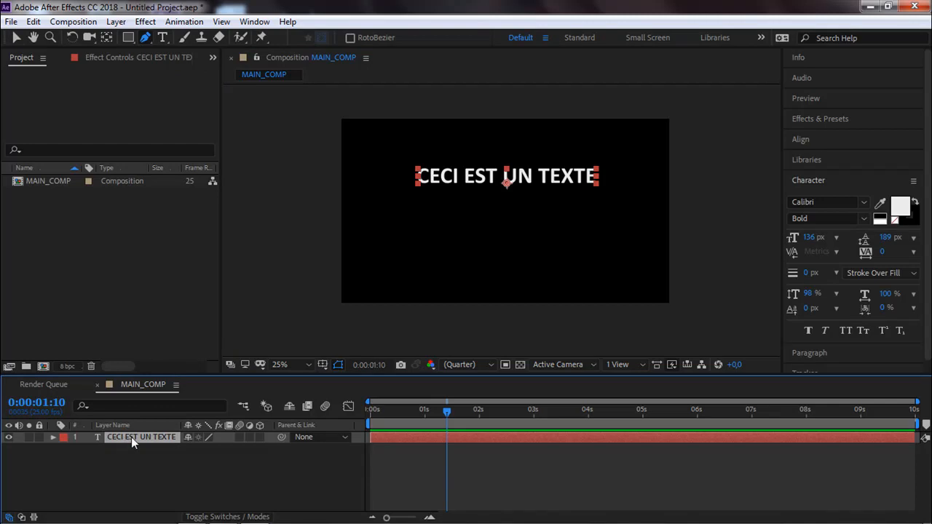
key(Return)
click(322, 225)
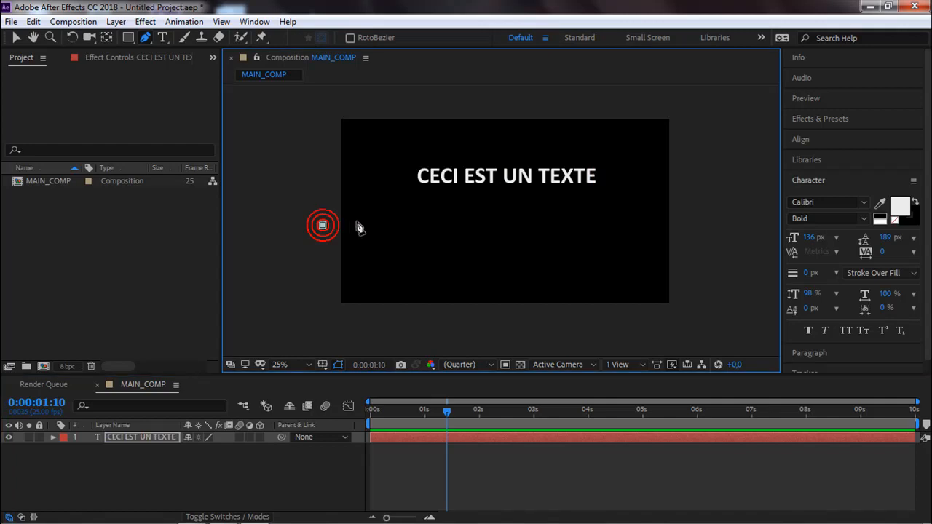
drag(501, 224, 601, 293)
click(699, 193)
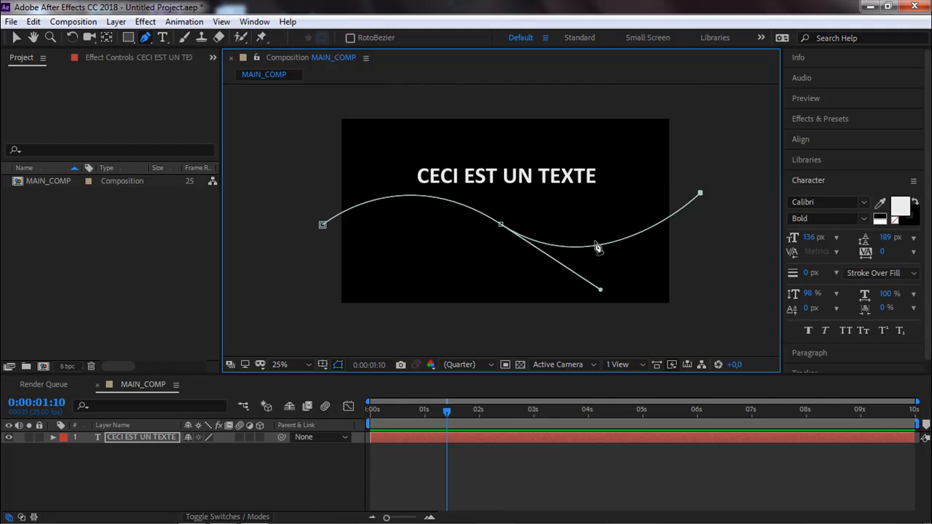
click(16, 37)
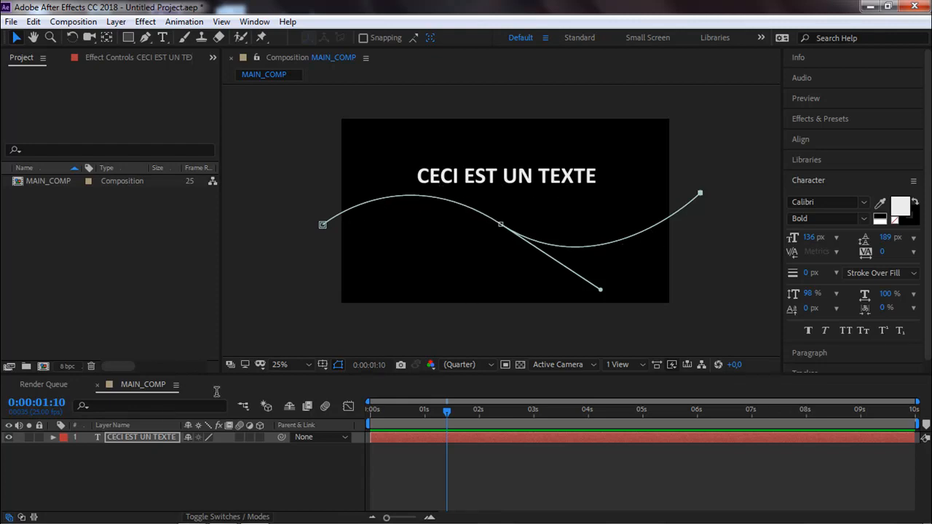
Set the text layer's Path option to Mask 1 so the text follows the wavy curve.
click(52, 437)
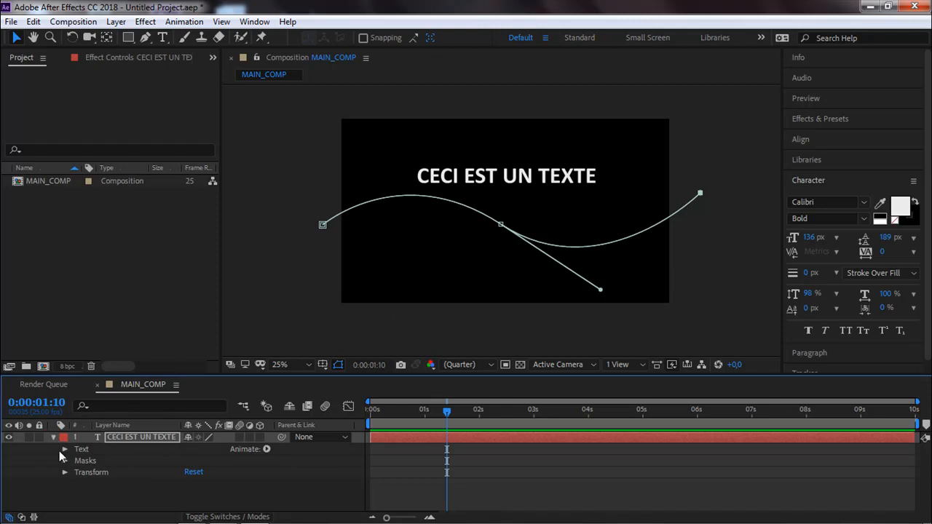
click(64, 449)
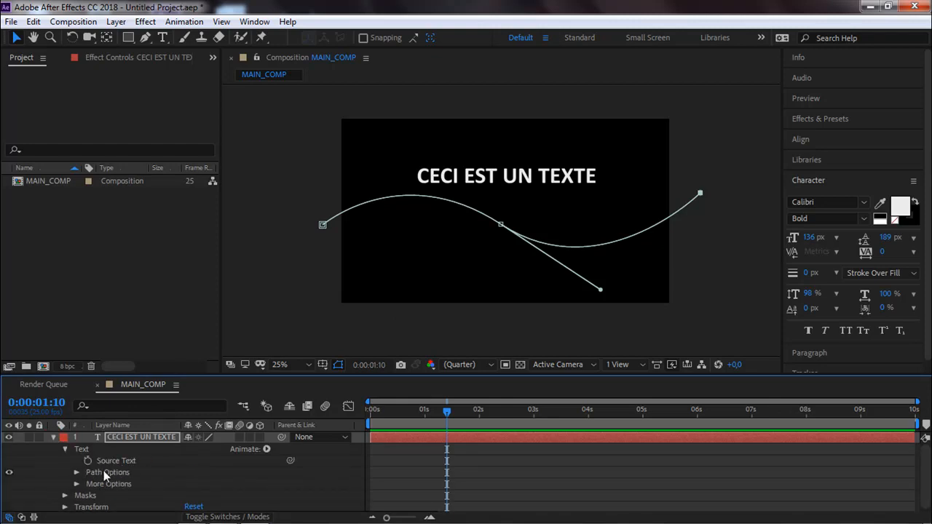
click(76, 473)
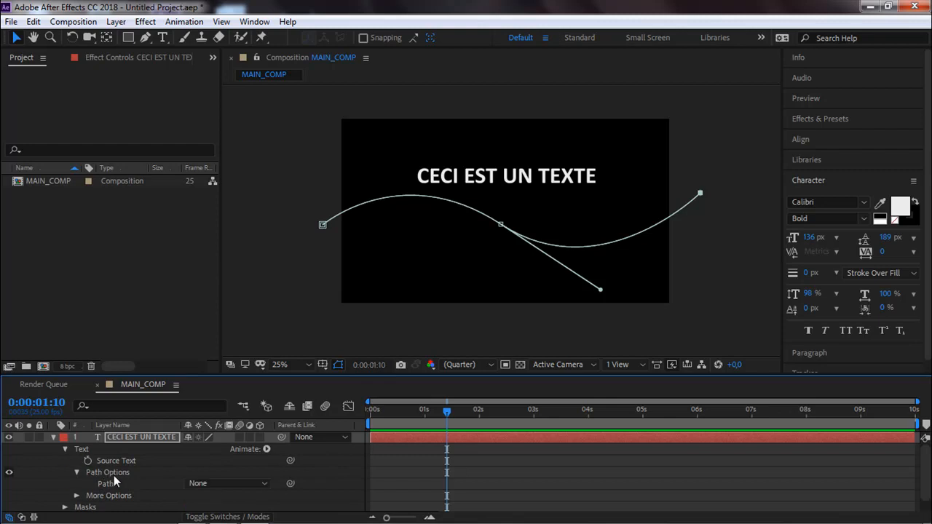
click(263, 484)
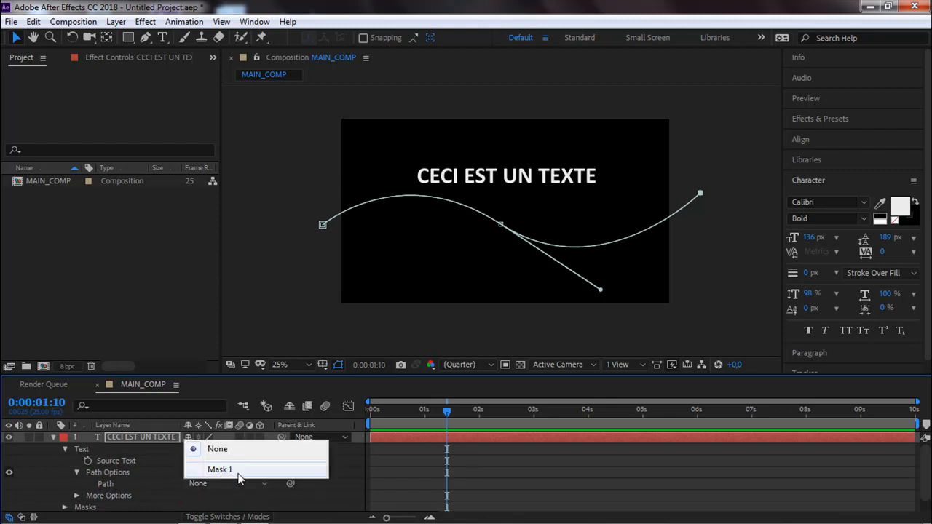
click(100, 486)
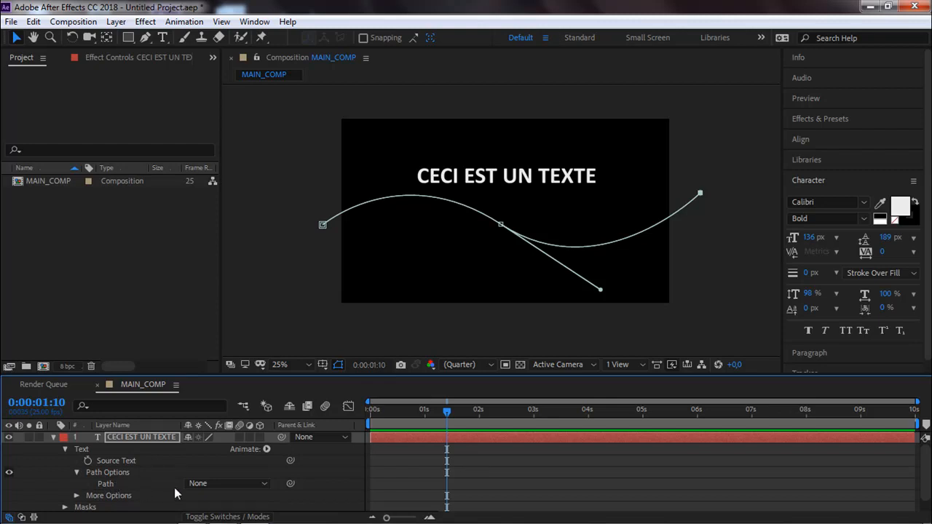
click(262, 491)
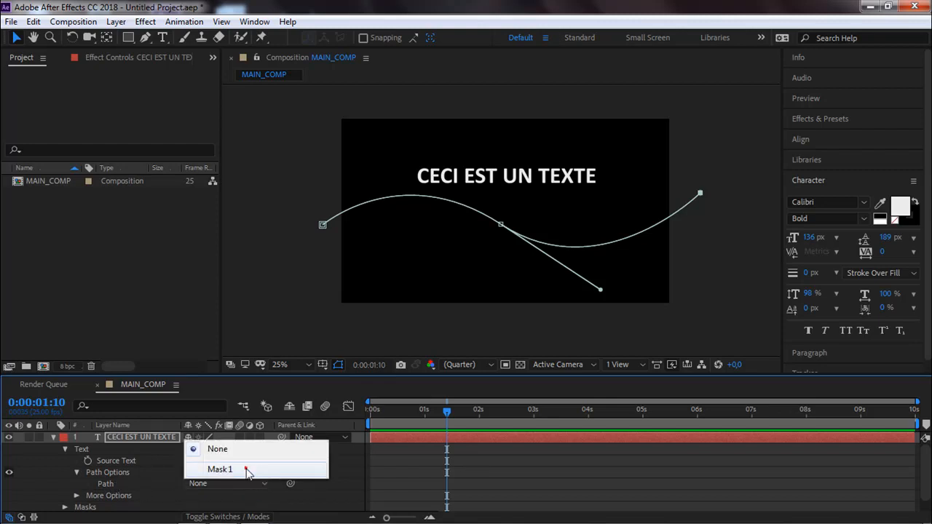
click(246, 469)
scroll(171, 486, down, 4)
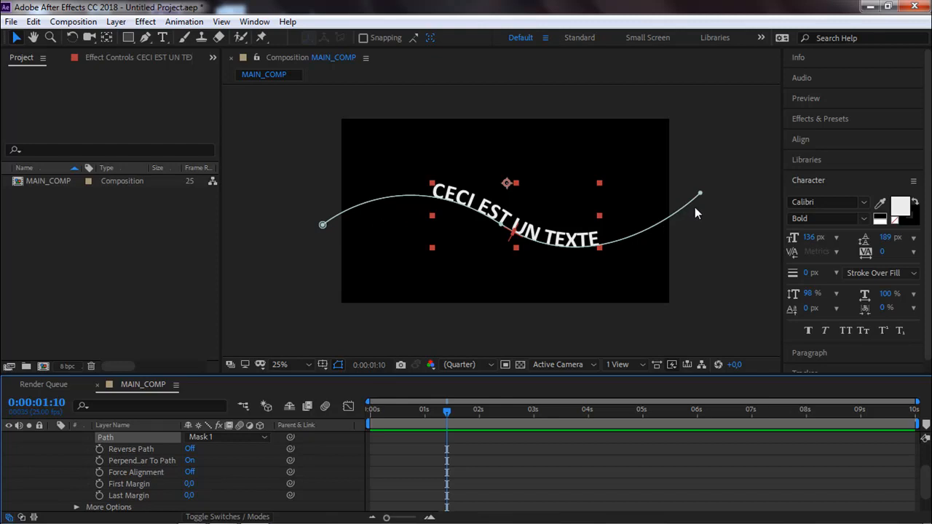
Try Reverse Path on and Perpendicular To Path off for the curved text, restoring each option.
click(188, 449)
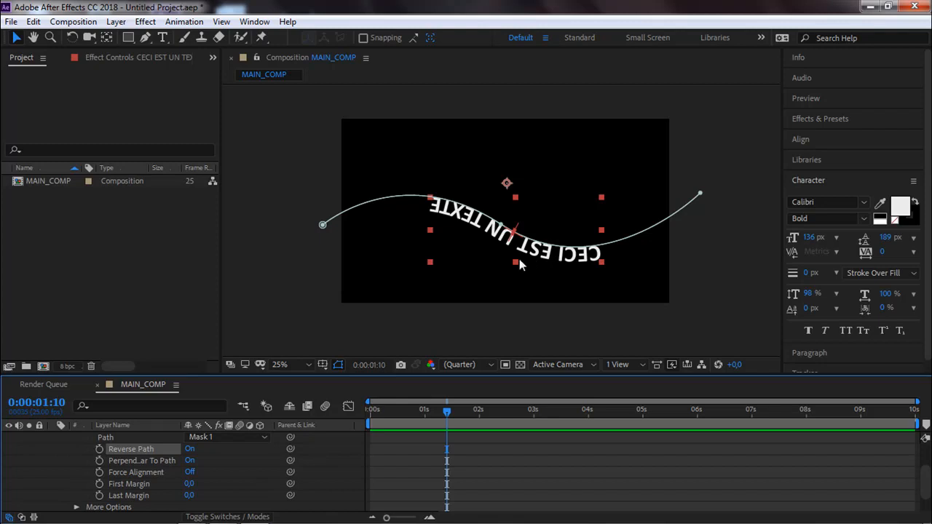
click(189, 448)
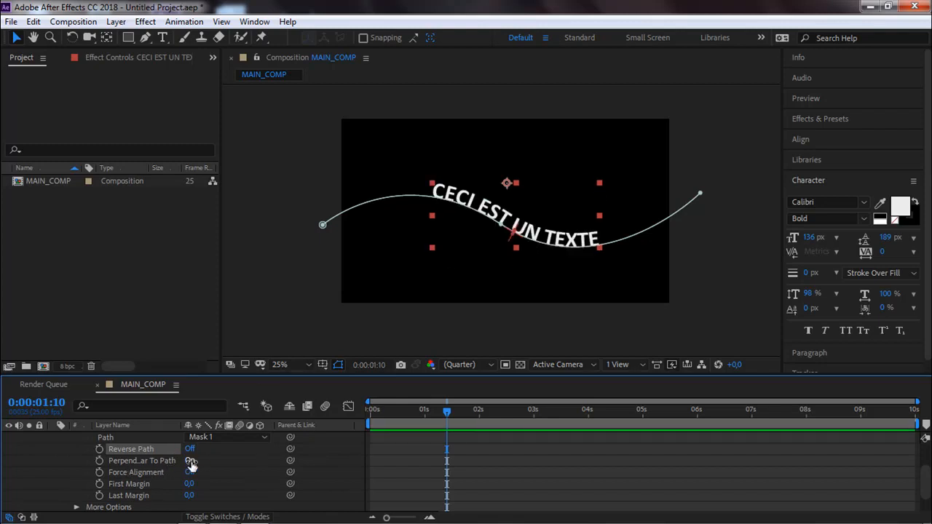
click(189, 460)
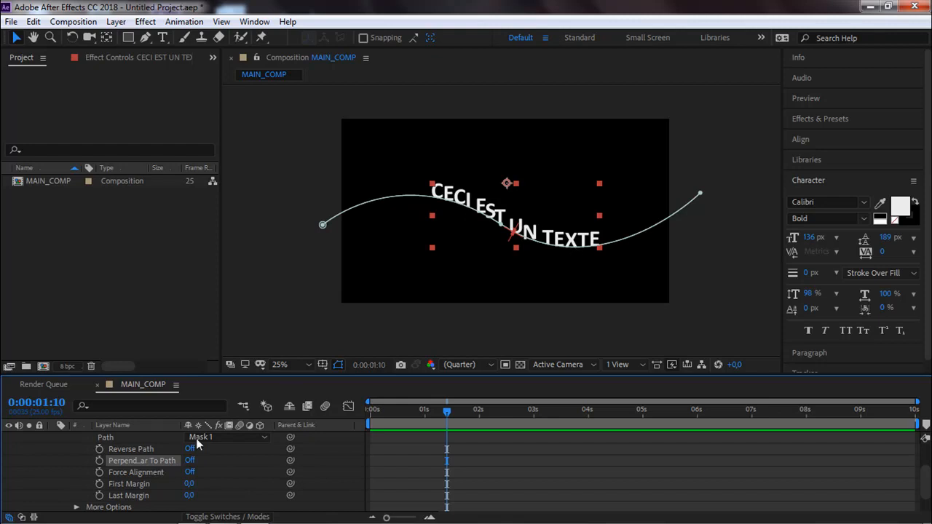
click(187, 460)
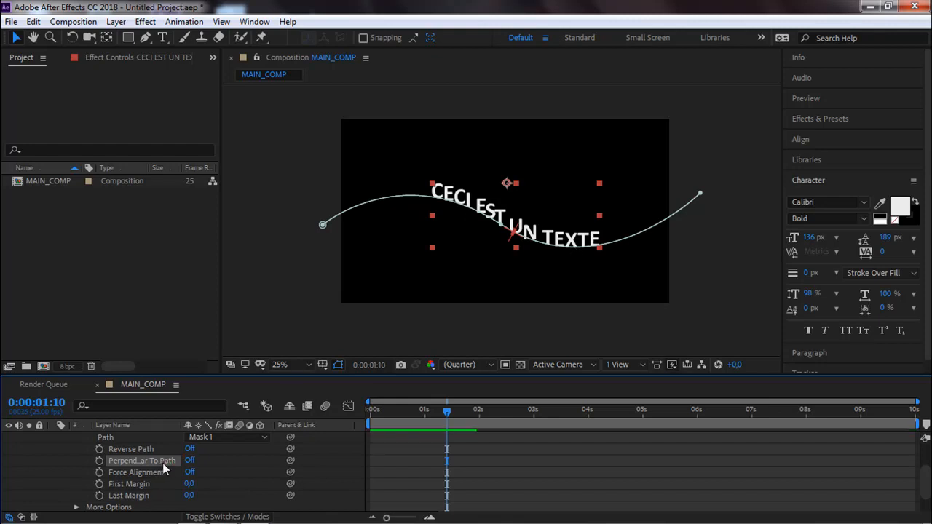
click(190, 460)
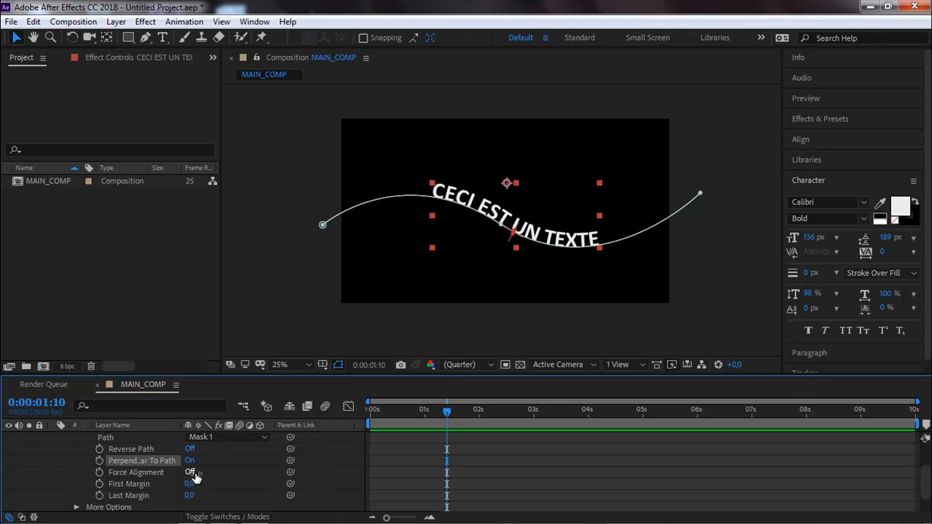
Turn on Force Alignment to spread the text along the whole path.
click(192, 472)
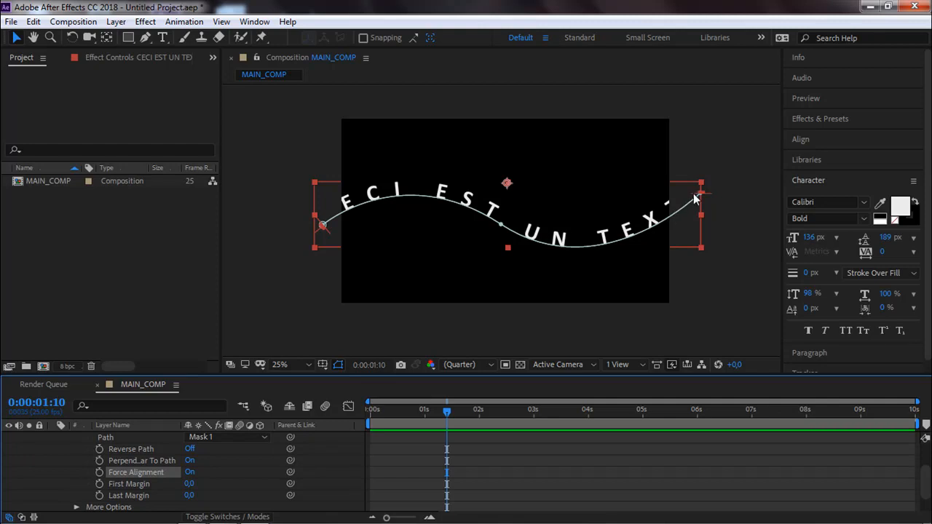
click(323, 225)
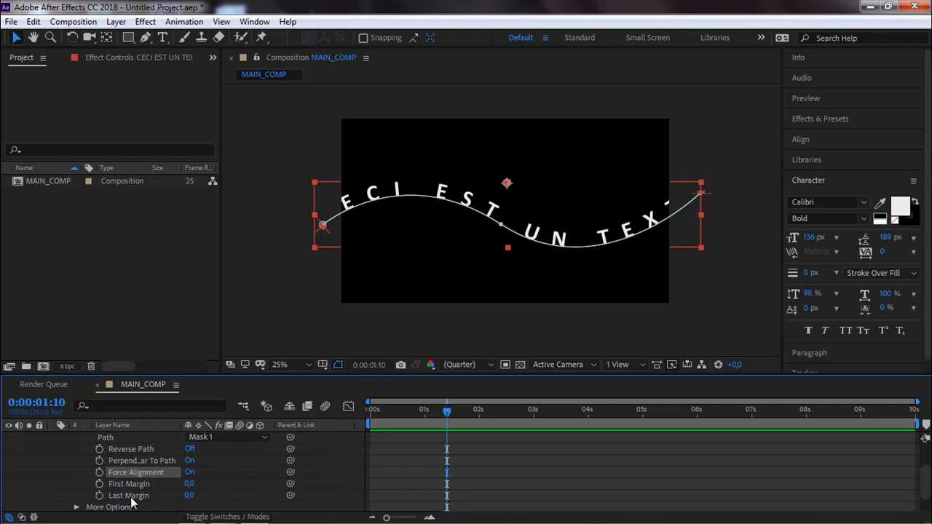
Pull both ends of the curved text inside the frame, with First Margin at 325,4 and Last Margin at -434,0.
click(325, 226)
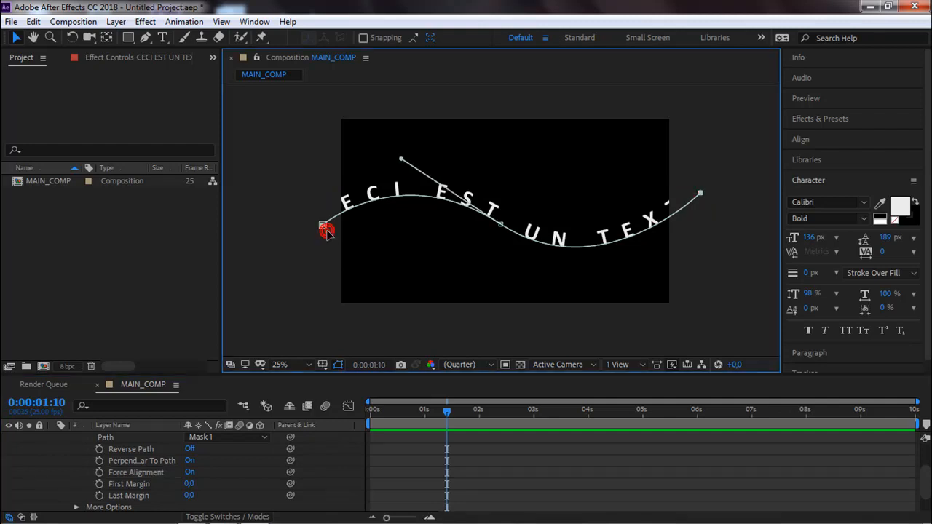
click(131, 484)
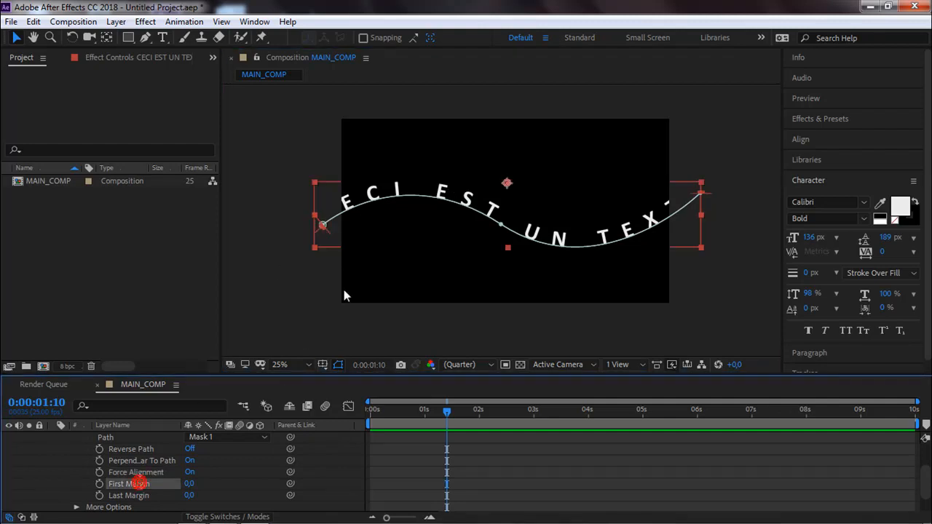
drag(324, 230, 388, 209)
drag(706, 196, 639, 233)
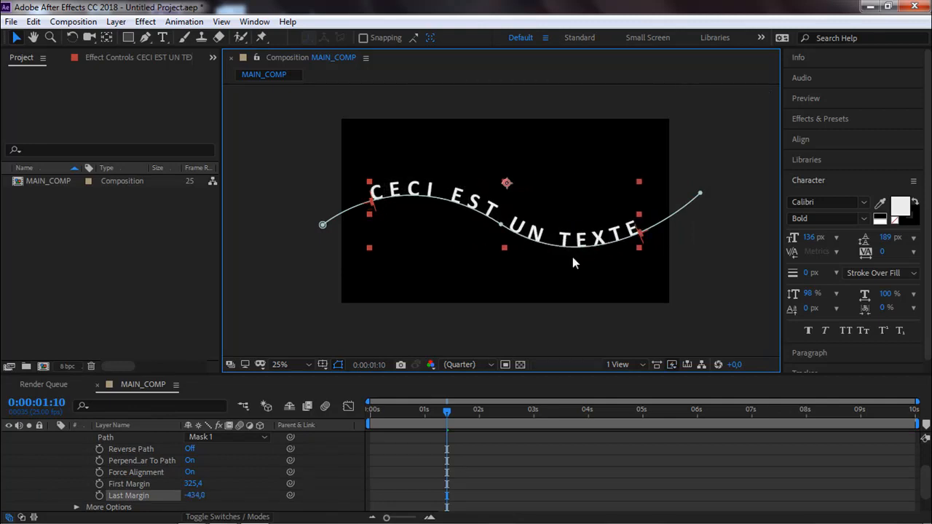
Turn off Force Alignment and keyframe First Margin at -1179,1 at 0:00:00:00, placing the text before the path's start.
click(188, 473)
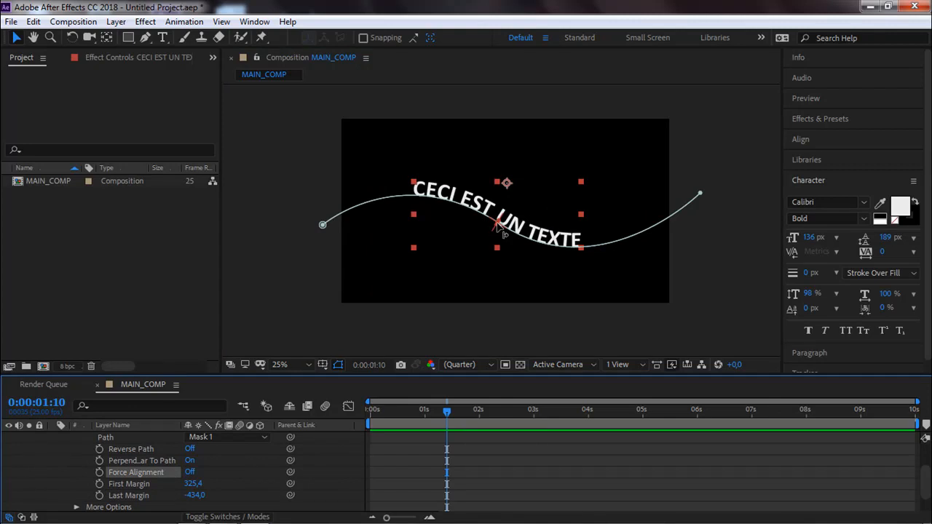
drag(501, 226, 270, 271)
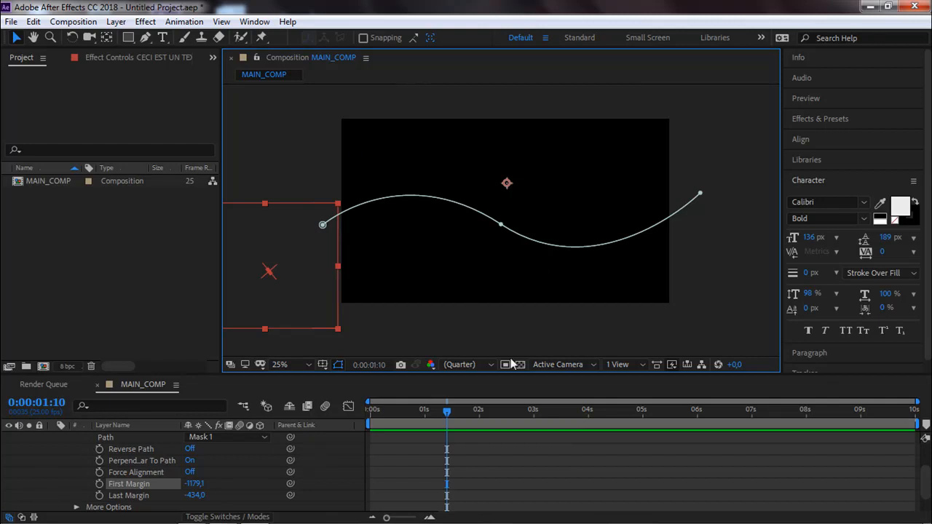
drag(447, 418, 330, 432)
click(100, 483)
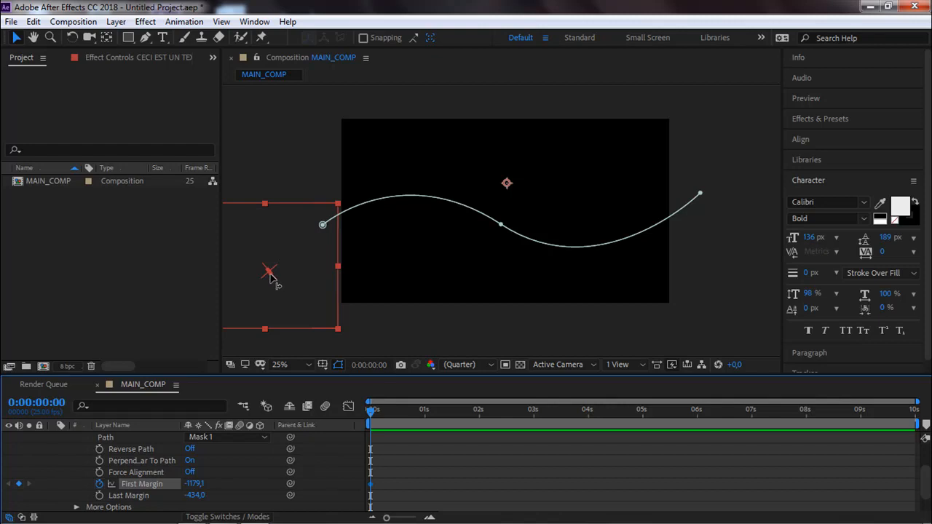
Keyframe First Margin at 2021,9 at 0:00:02:00 so the text travels past the path's end, and preview the animation.
drag(366, 409, 479, 410)
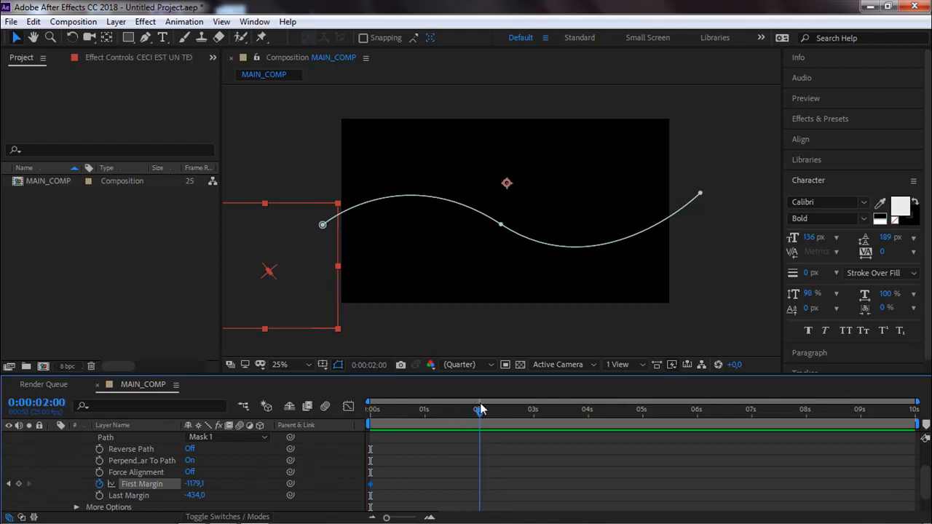
drag(345, 250, 779, 135)
key(space)
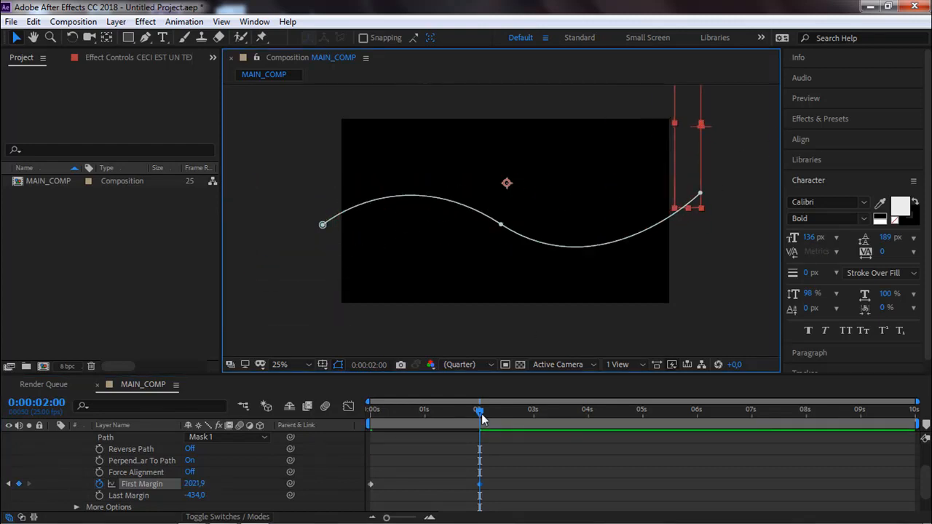
key(space)
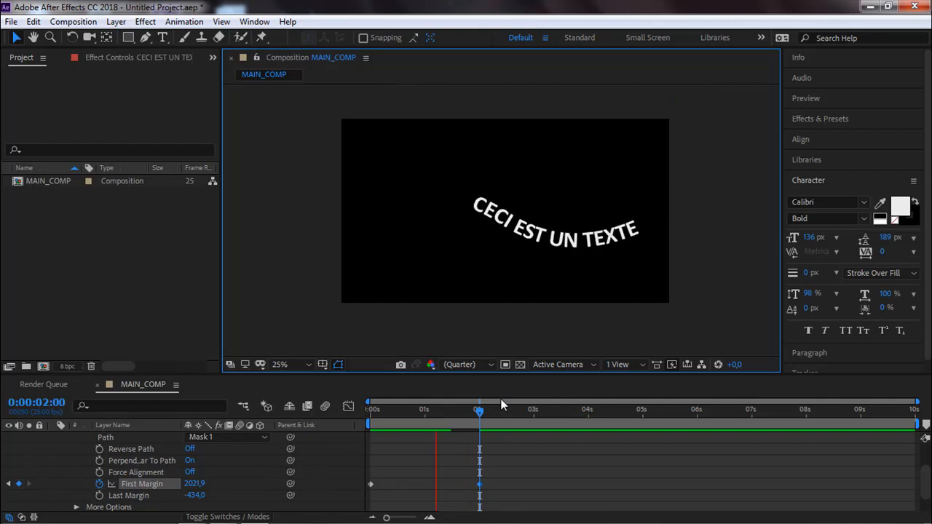
key(space)
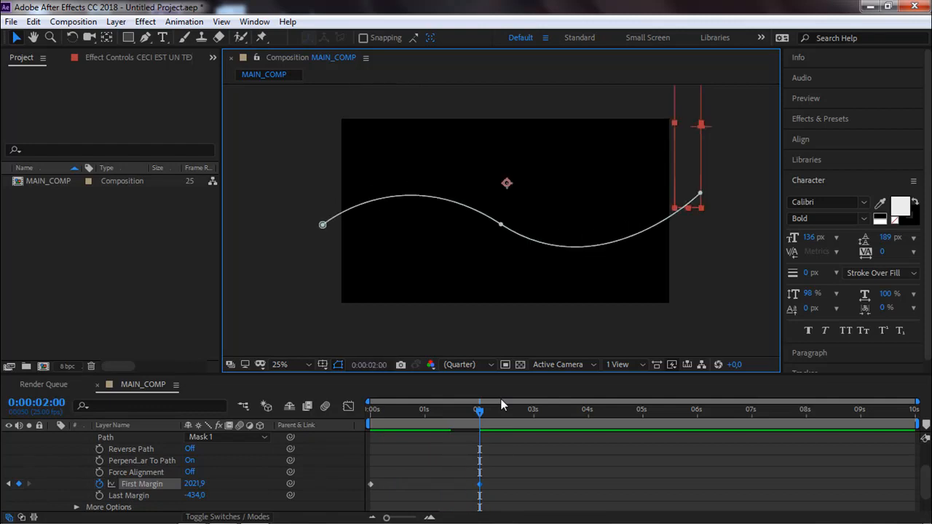
At 0:00:00:23, move the whole mask path up and to the right, and preview the text animation.
drag(479, 429, 419, 431)
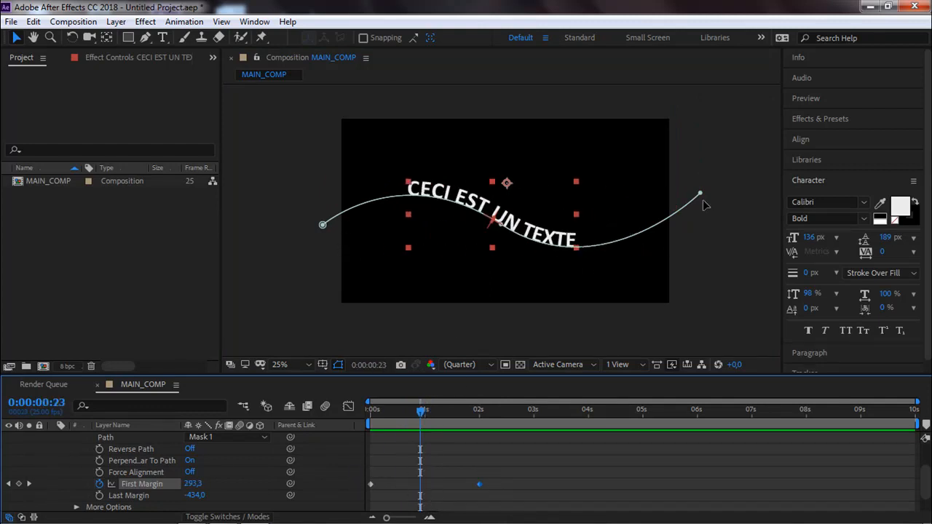
double_click(322, 227)
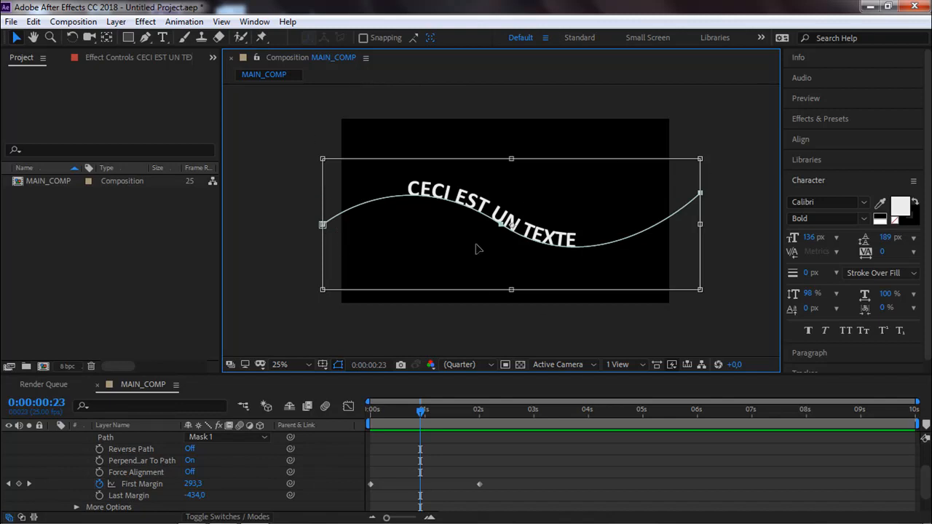
drag(460, 260, 512, 238)
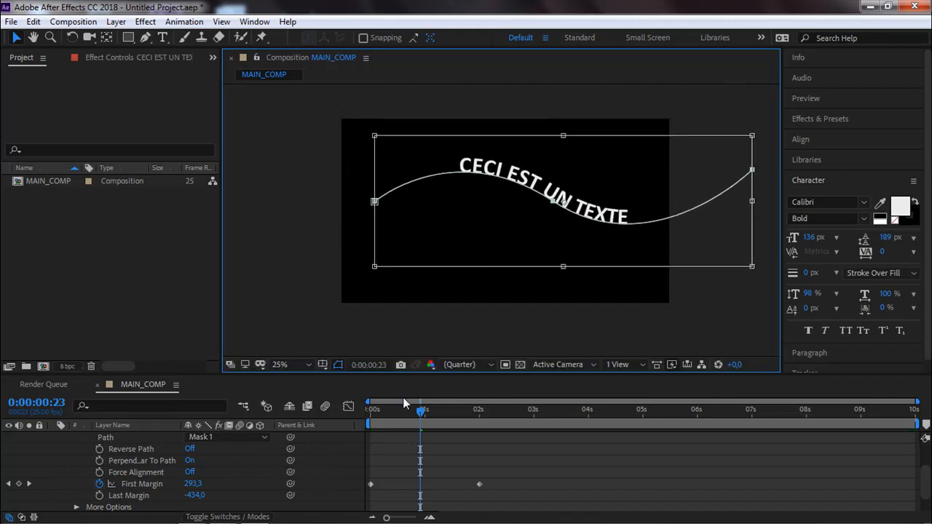
key(space)
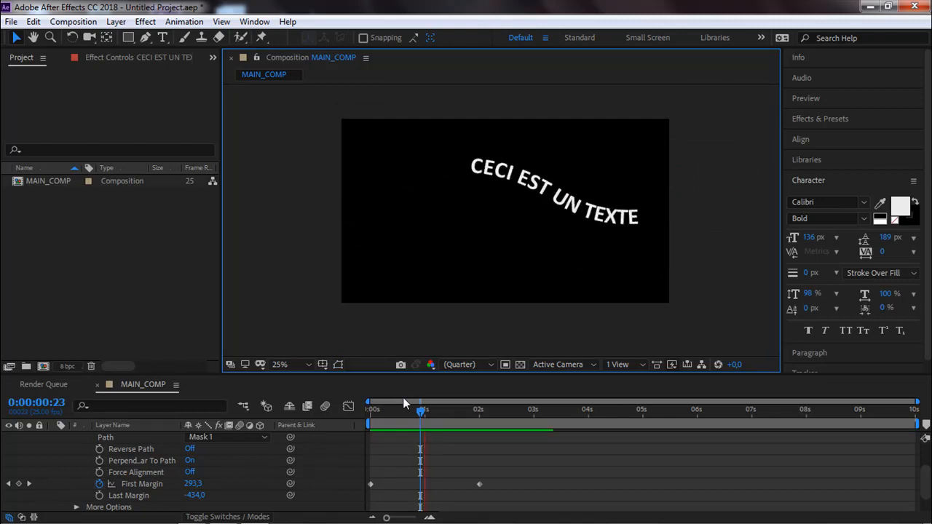
key(space)
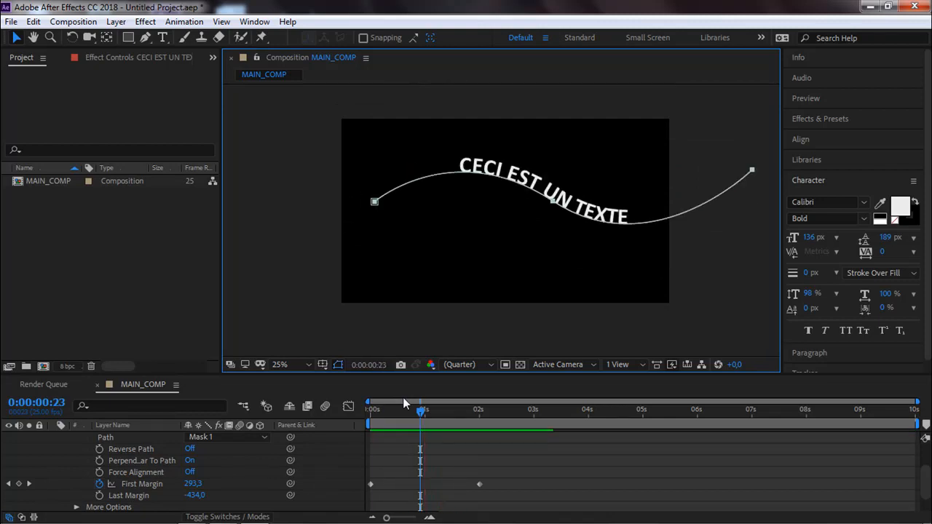
At 0:00:00:21, move the whole mask path back left and slightly down so it crosses both frame edges.
click(425, 422)
key(space)
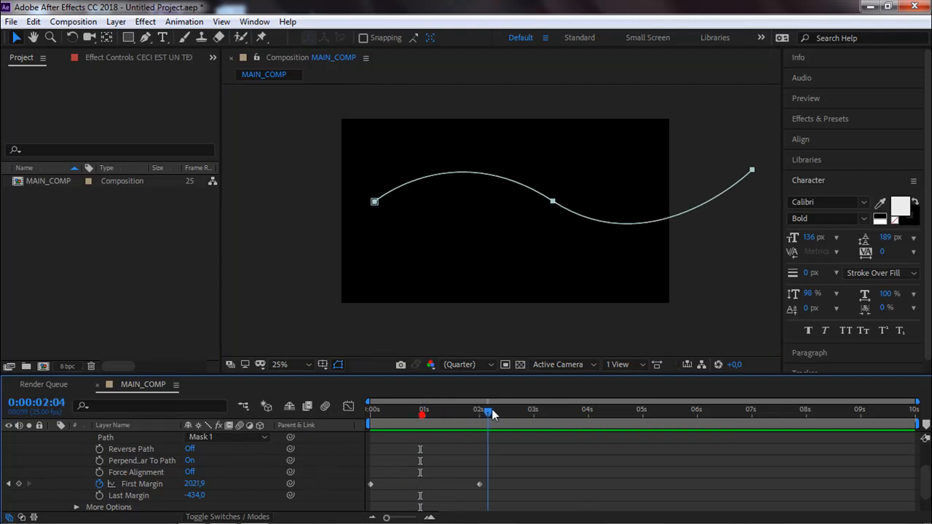
mouse_move(418, 414)
mouse_down()
mouse_move(370, 420)
mouse_move(444, 411)
mouse_move(416, 408)
mouse_up()
double_click(376, 202)
drag(478, 199, 419, 215)
key(Return)
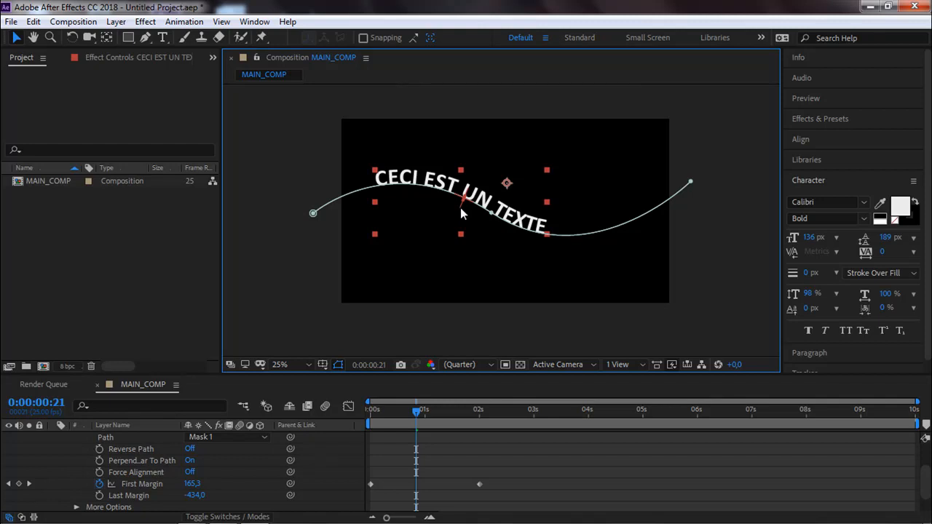
Try the text's Anchor Point Grouping as Line, set it to Word, and scrub the animation to compare.
scroll(318, 475, down, 2)
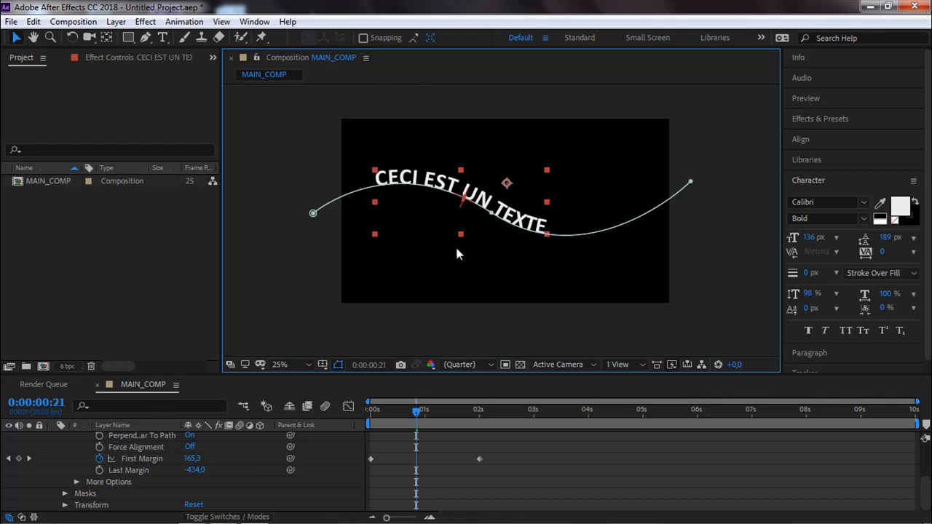
click(76, 482)
scroll(174, 482, down, 2)
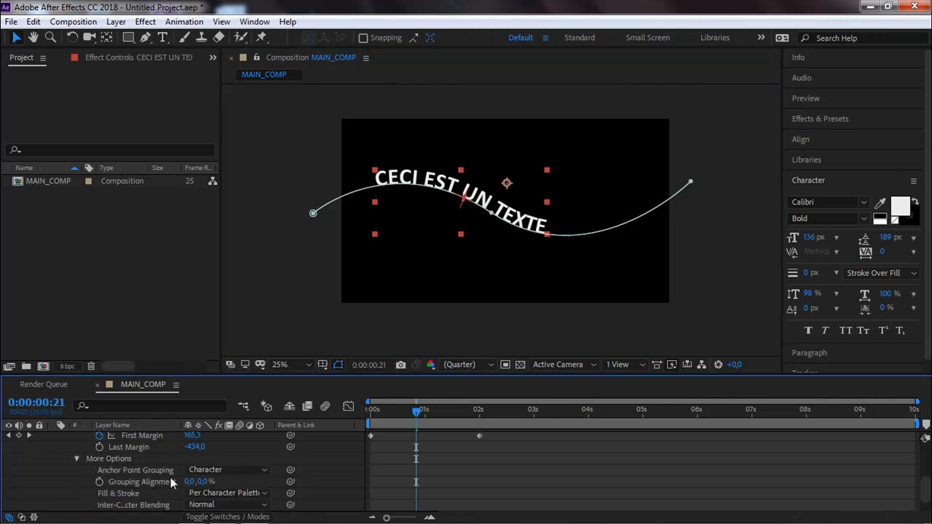
click(211, 471)
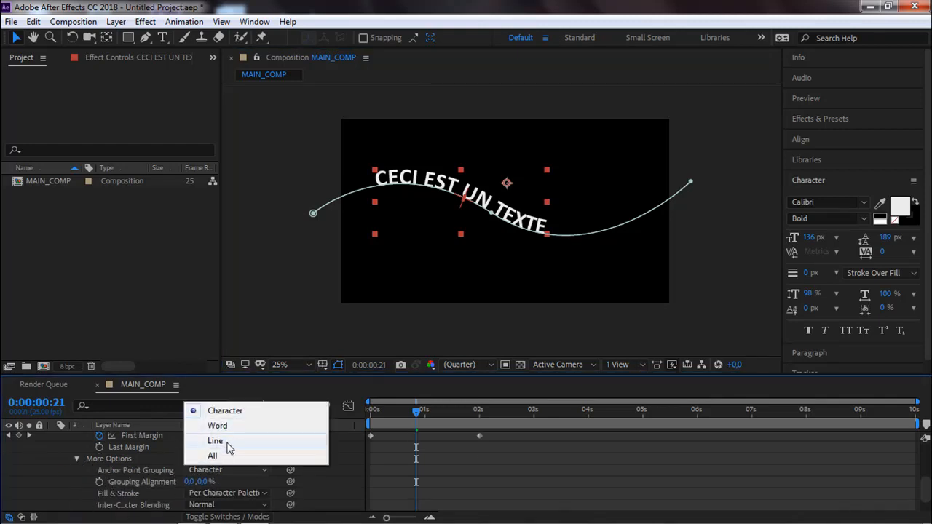
click(224, 444)
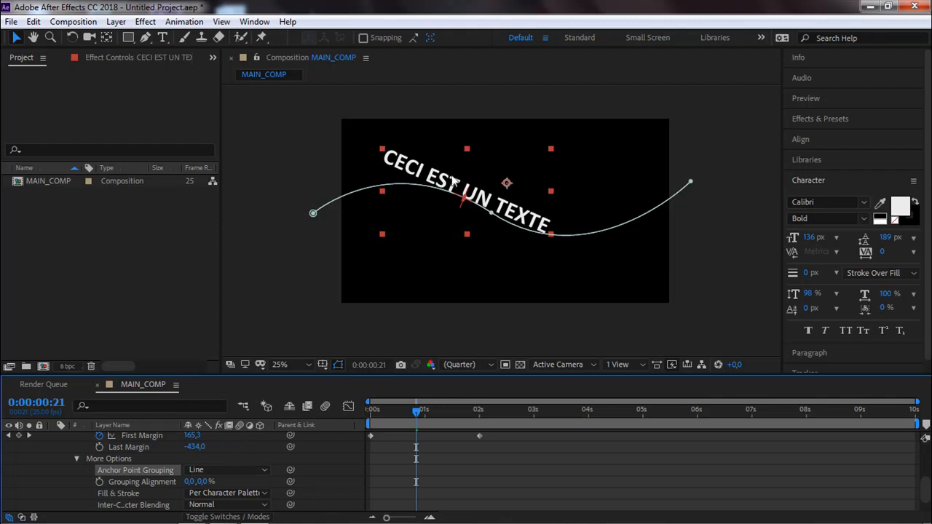
drag(415, 409, 424, 433)
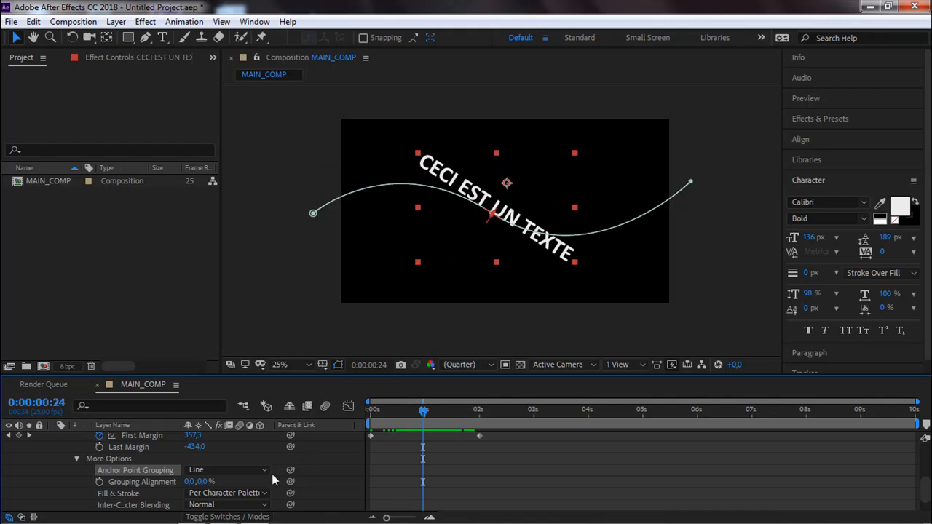
click(251, 472)
click(264, 430)
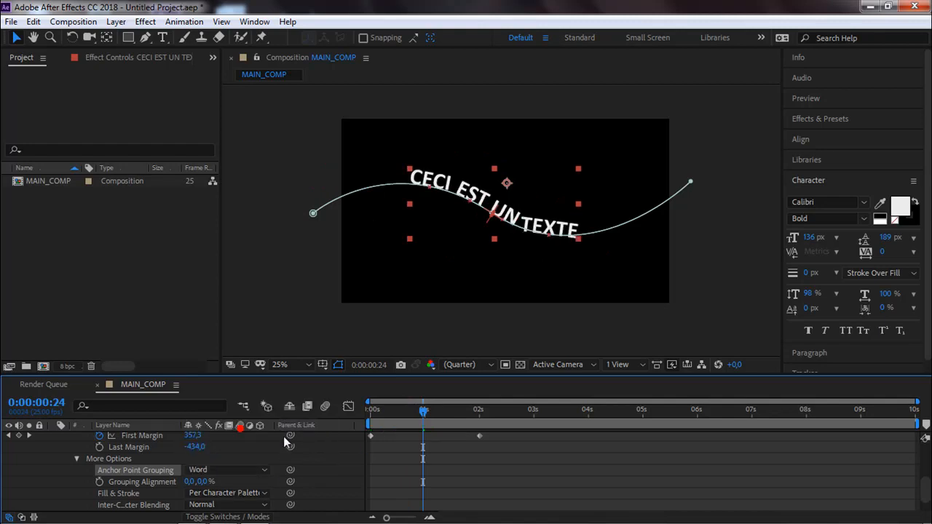
mouse_move(425, 422)
mouse_down()
mouse_move(390, 422)
mouse_move(462, 416)
mouse_move(389, 424)
mouse_move(460, 420)
mouse_move(408, 424)
mouse_up()
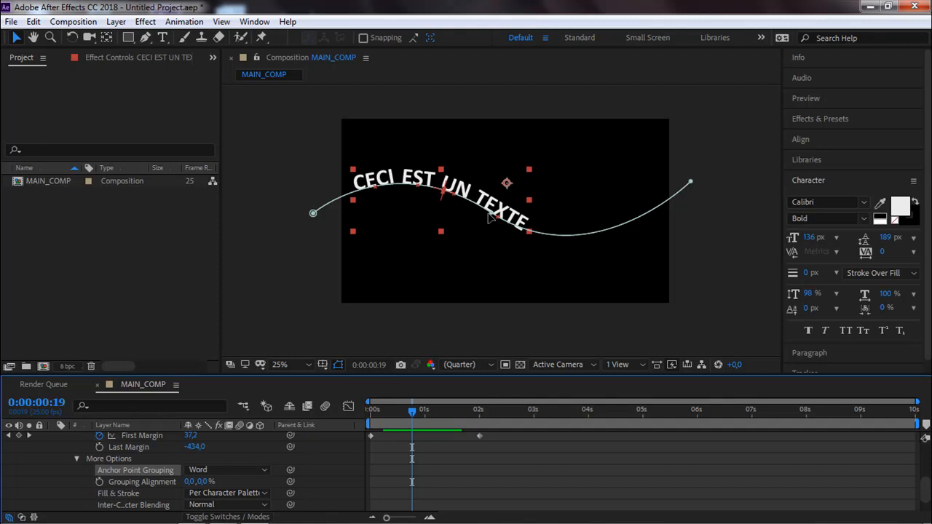
Delete the CECI EST UN TEXTE layer from MAIN_COMP.
click(307, 264)
click(477, 172)
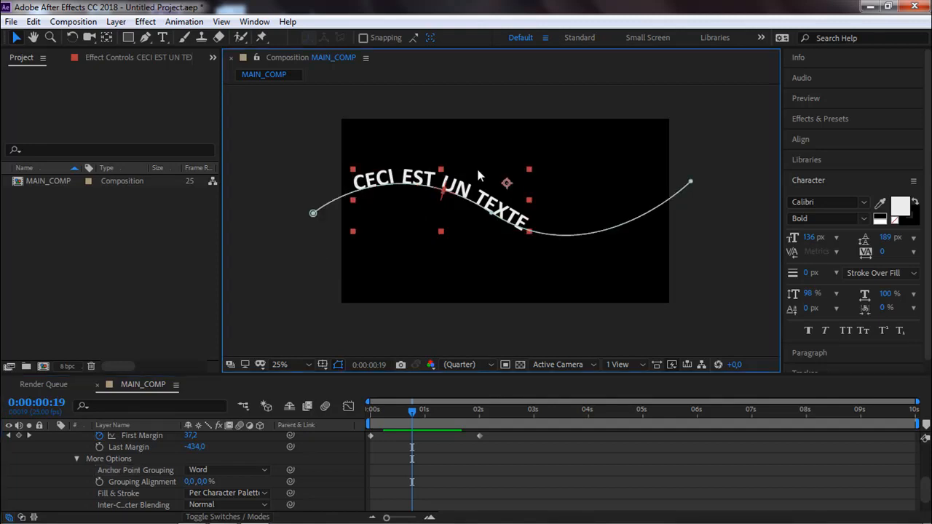
key(Delete)
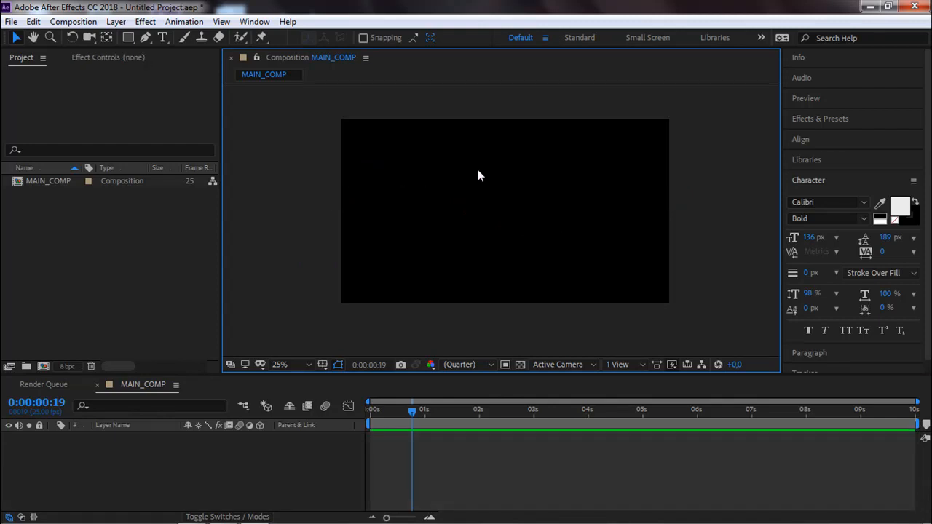
Create a new text layer reading "hello" in the left half of the frame.
click(163, 37)
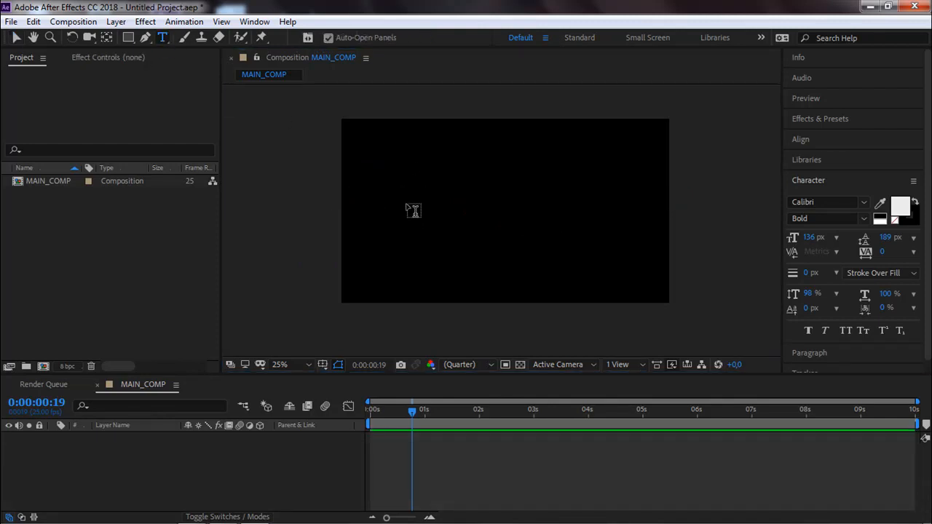
click(419, 210)
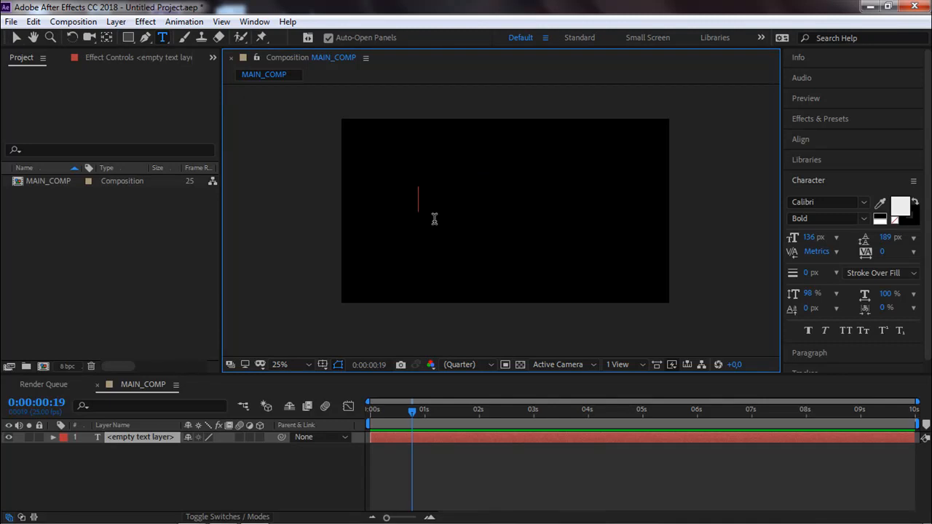
text(hello)
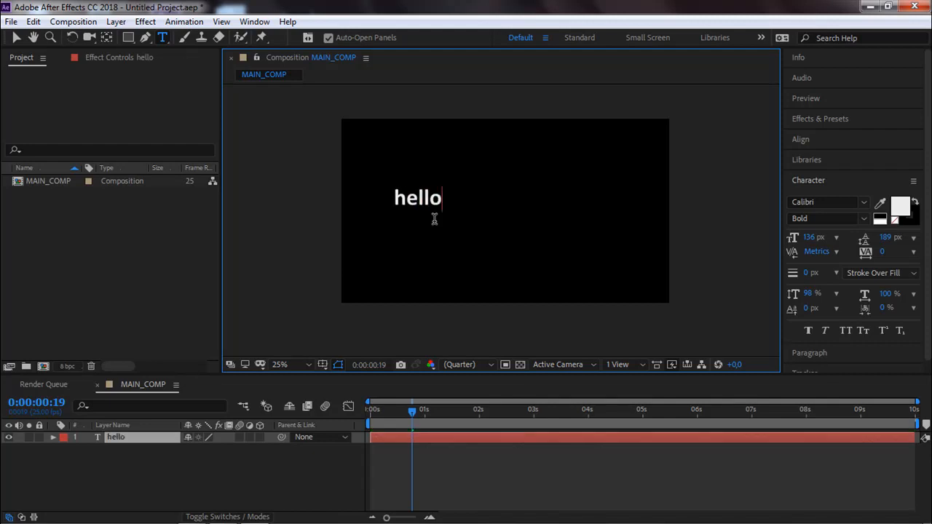
key(Escape)
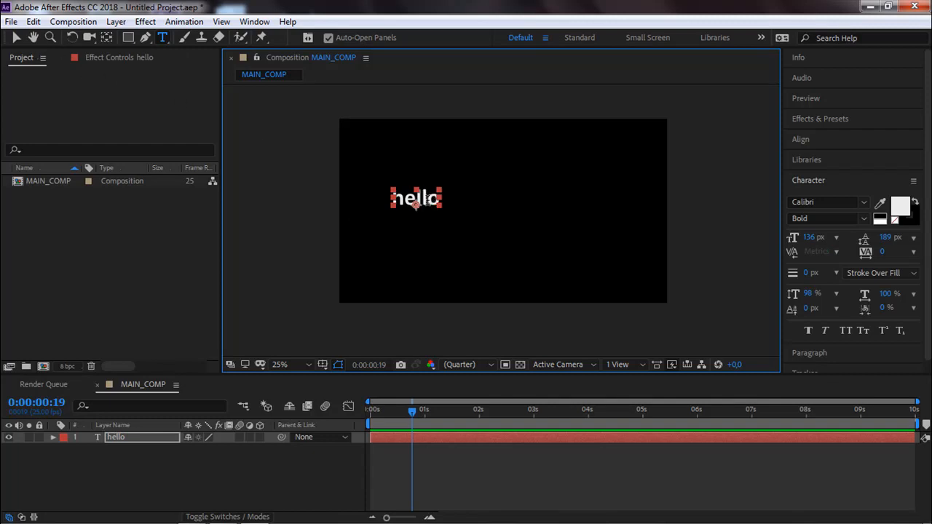
drag(426, 198, 442, 200)
key(BackSpace)
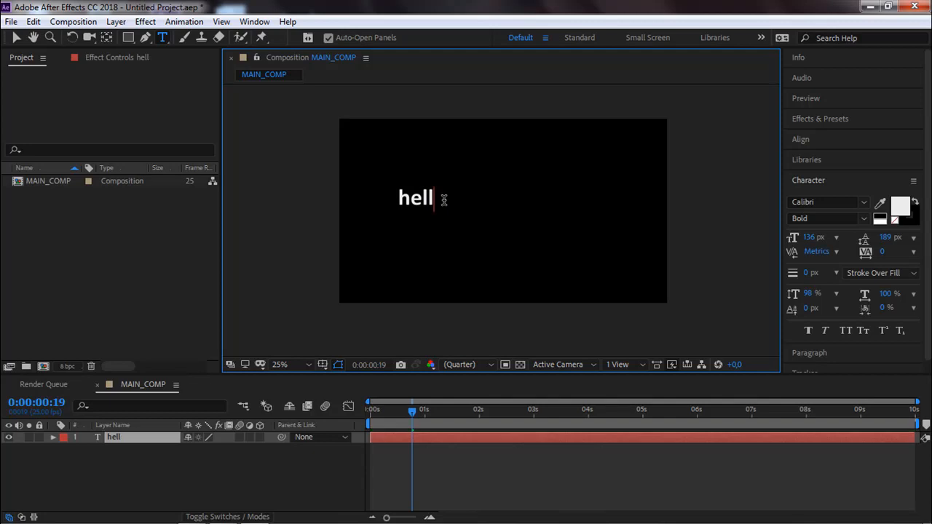
text(o)
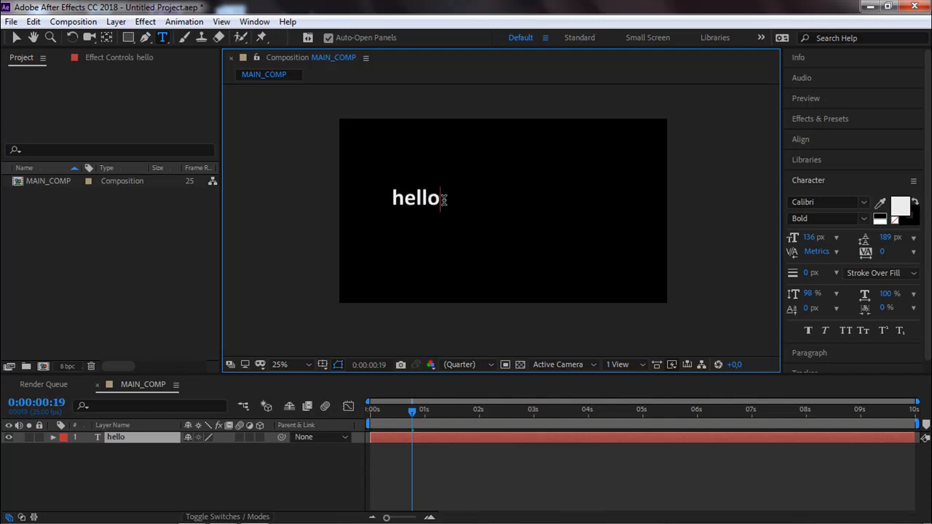
Enlarge the hello text to 329 px and move it near the centre of the frame.
click(16, 37)
drag(426, 204, 491, 216)
drag(809, 238, 919, 237)
drag(476, 206, 481, 226)
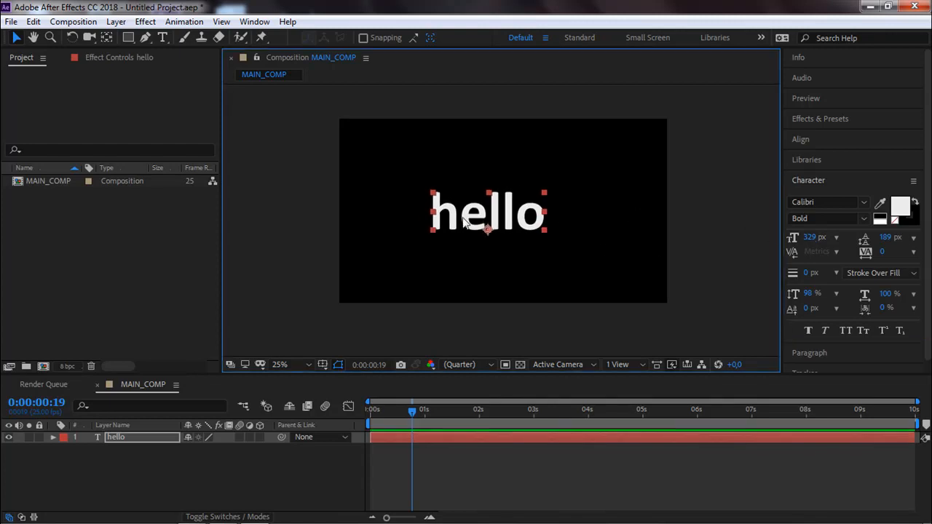
Change the hello text's font to Intrique Script Personal Use.
click(861, 204)
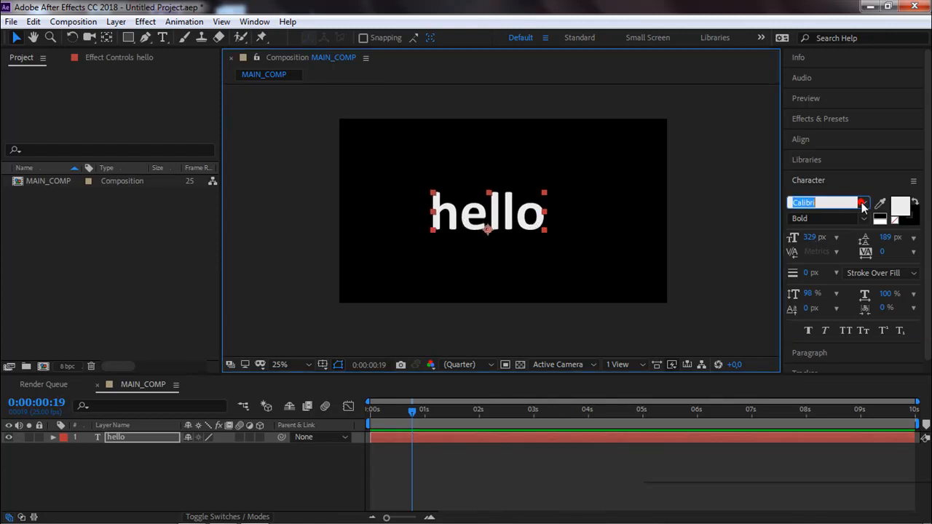
click(865, 204)
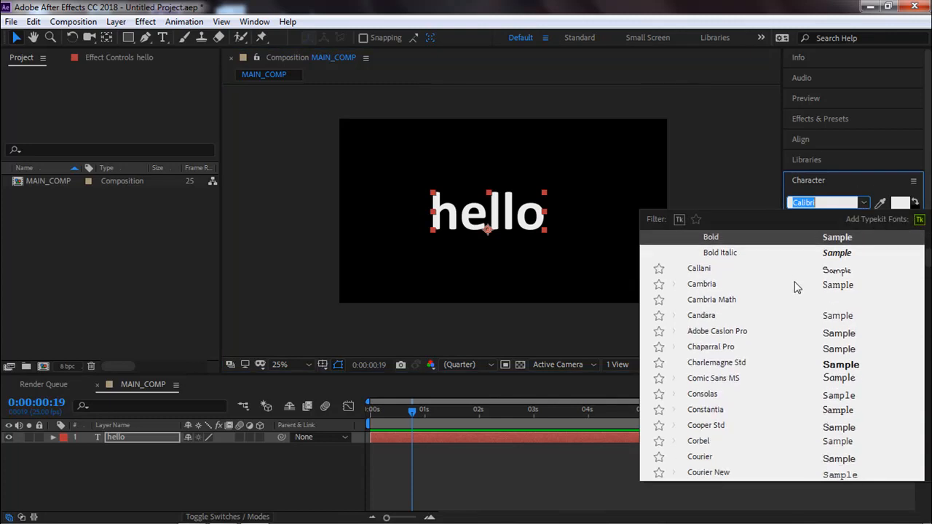
scroll(796, 283, up, 4)
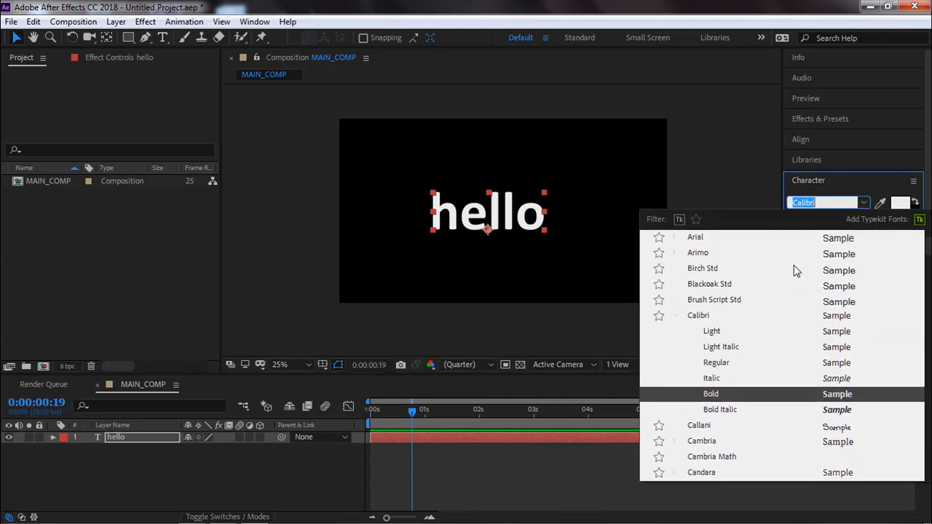
scroll(864, 380, down, 3)
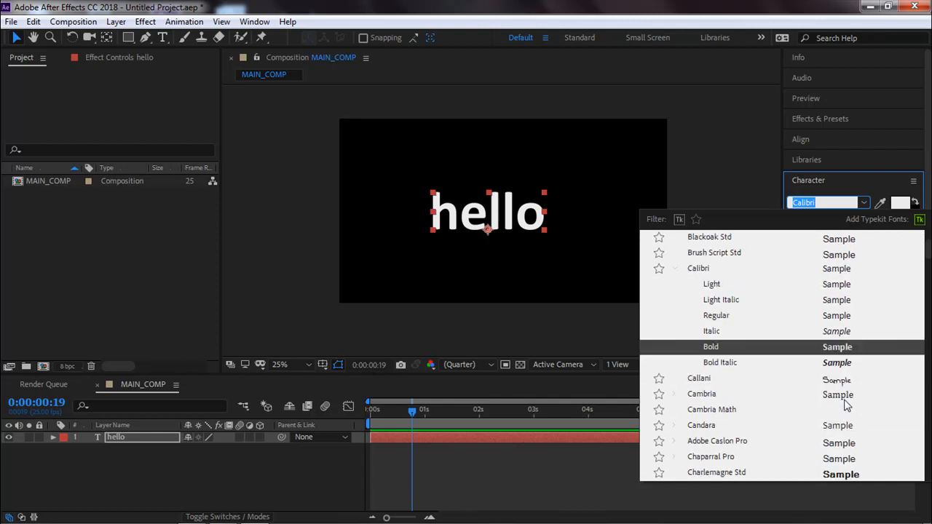
scroll(841, 334, down, 2)
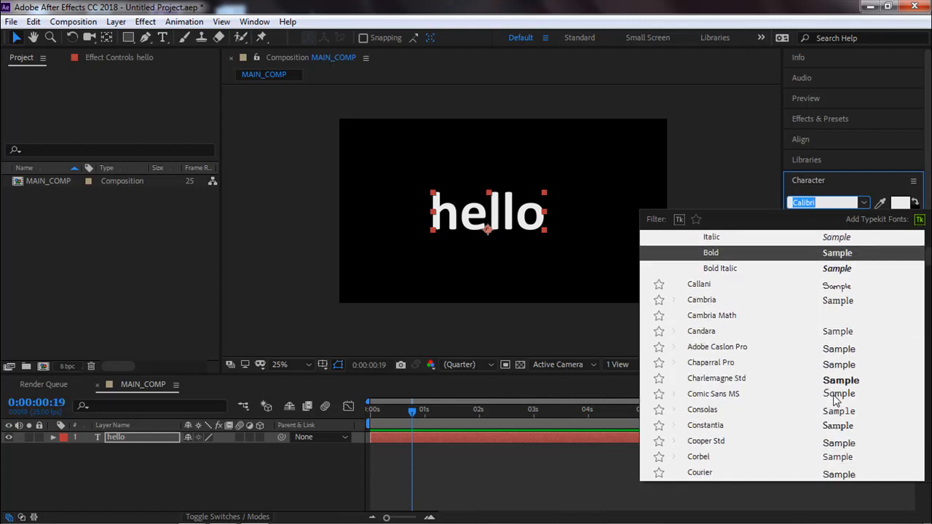
scroll(835, 397, down, 3)
scroll(836, 396, down, 6)
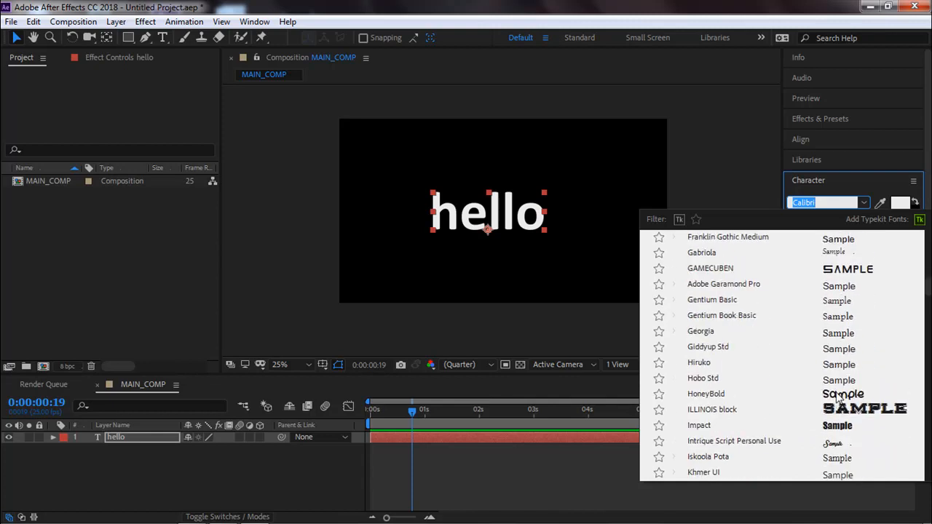
scroll(841, 397, down, 1)
click(737, 419)
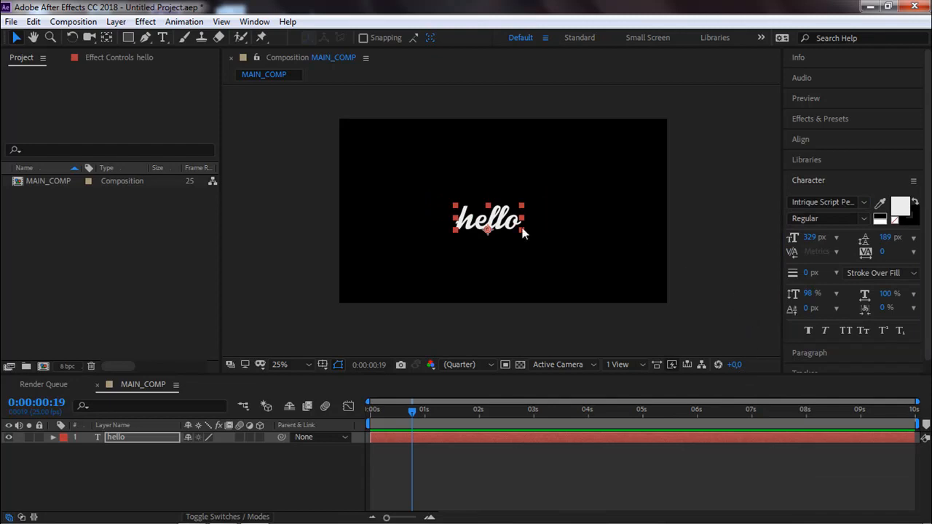
Enlarge the hello text to 820 px and shift it slightly towards the middle of the frame.
drag(811, 238, 929, 237)
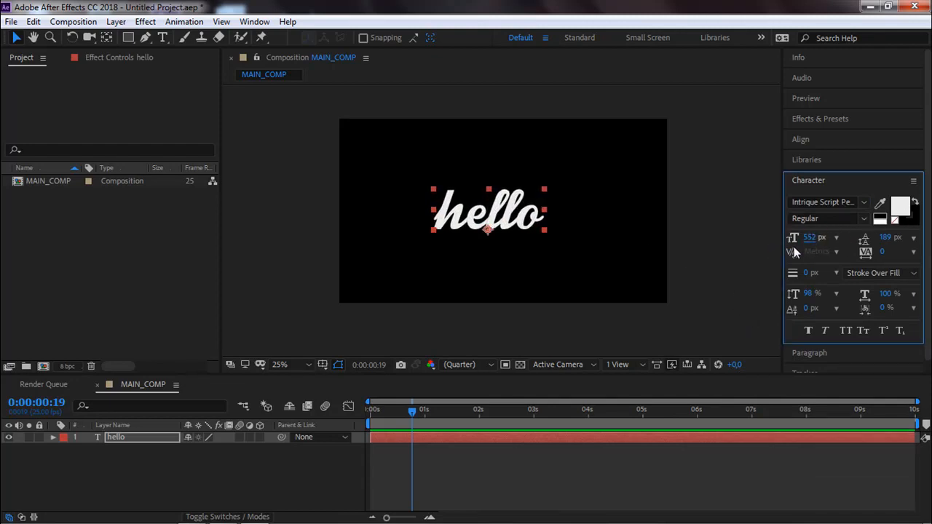
drag(807, 237, 901, 232)
drag(481, 214, 492, 215)
drag(809, 239, 854, 236)
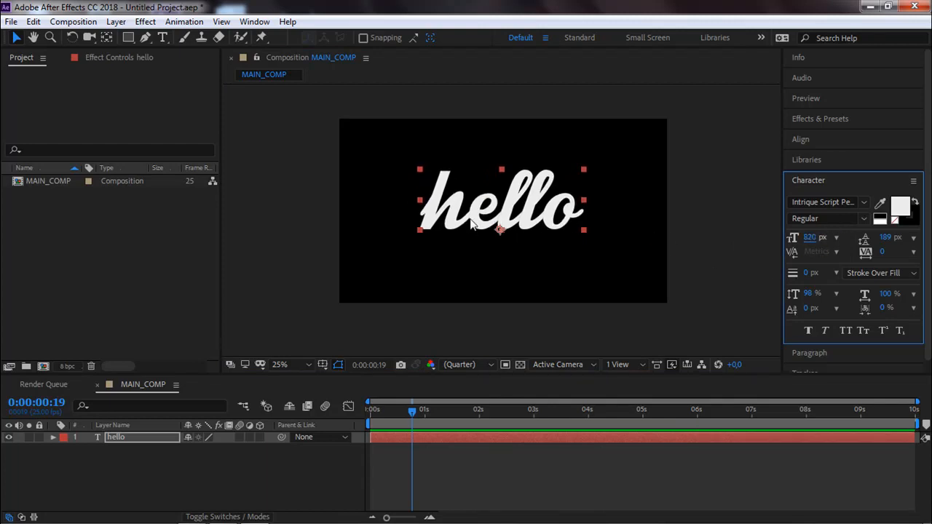
Centre the hello layer horizontally and vertically in the composition, and deselect it.
click(801, 137)
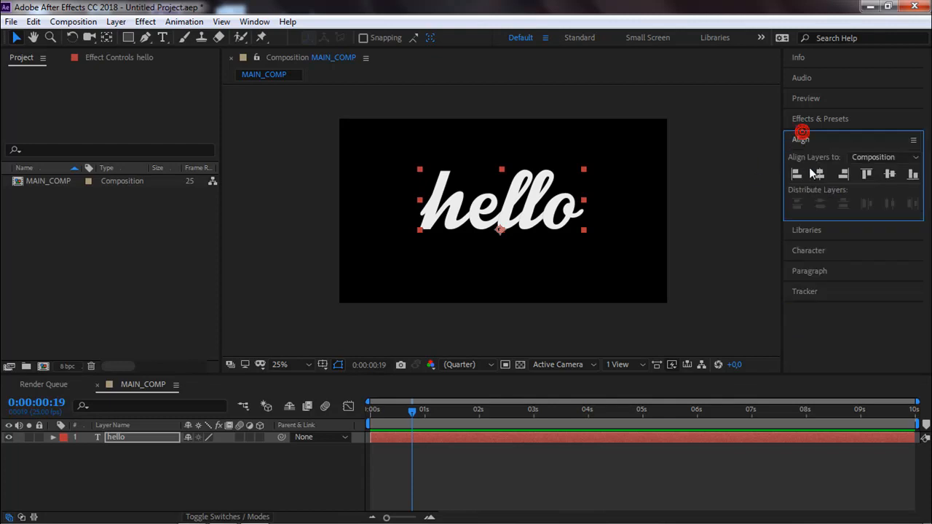
click(814, 174)
click(889, 174)
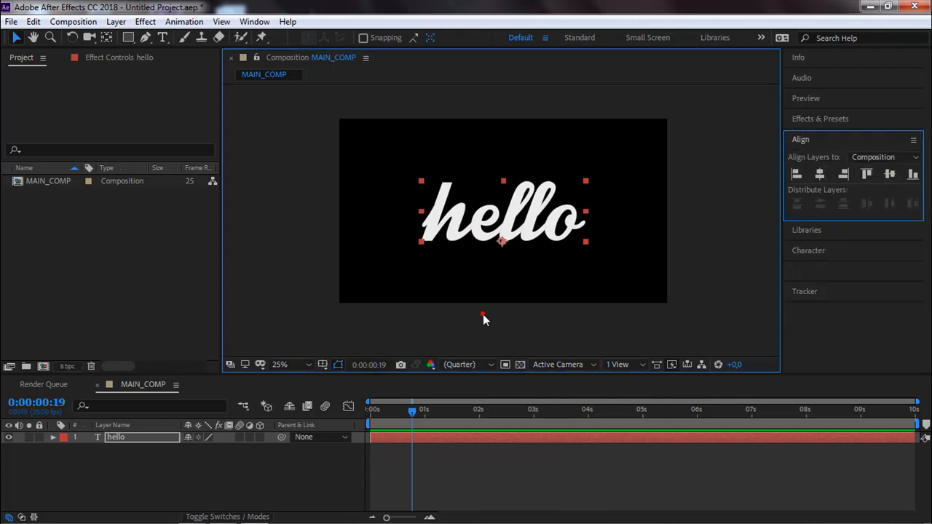
click(483, 314)
Draw a curved open mask on the hello layer with the Pen tool, from the h's starting tail up to its stem top.
key(period)
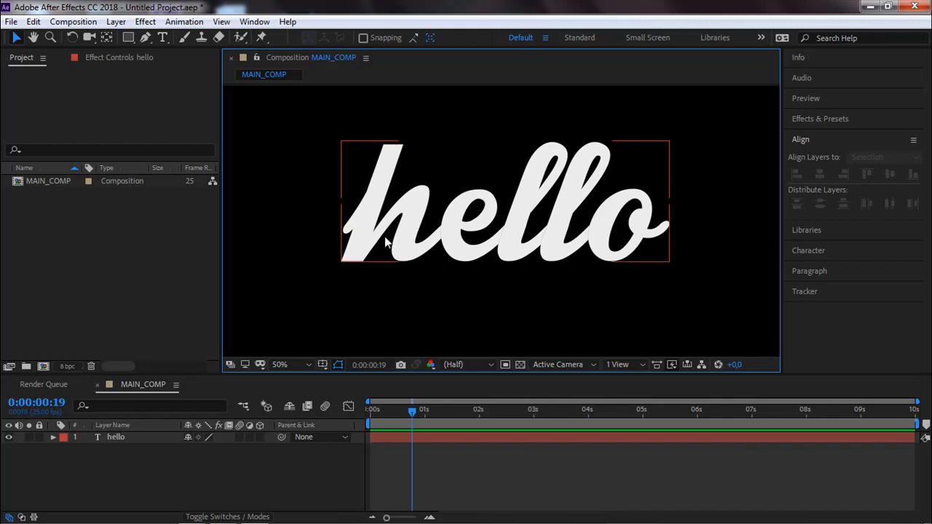
click(361, 232)
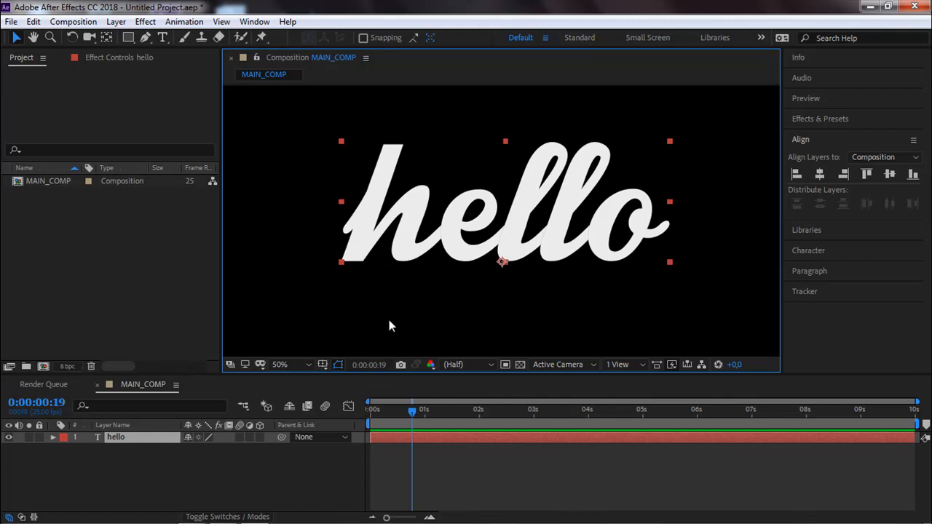
click(148, 41)
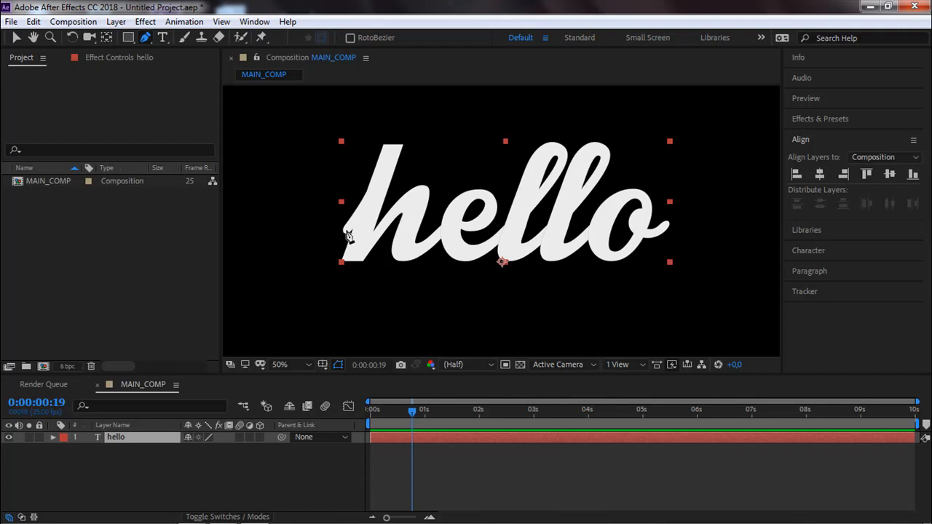
click(343, 231)
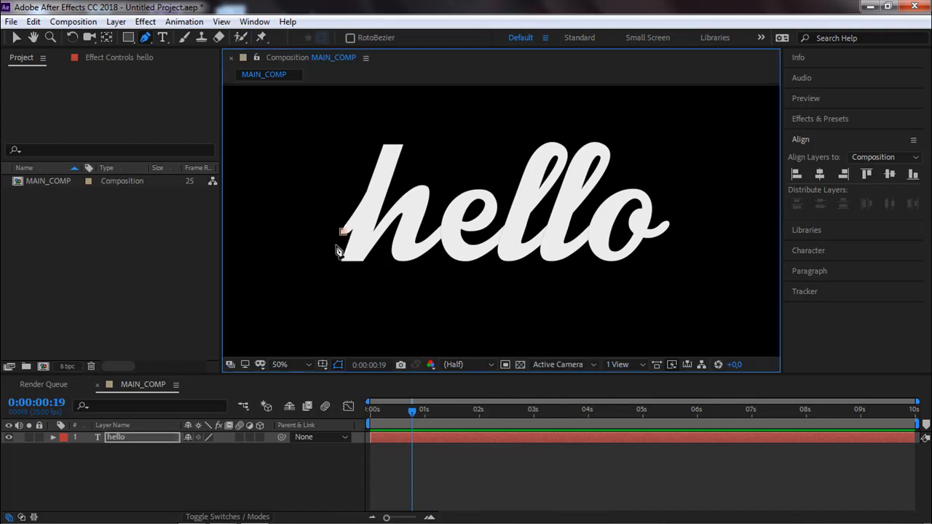
drag(392, 150, 399, 121)
mouse_move(398, 99)
mouse_down()
mouse_move(405, 93)
mouse_move(411, 107)
mouse_up()
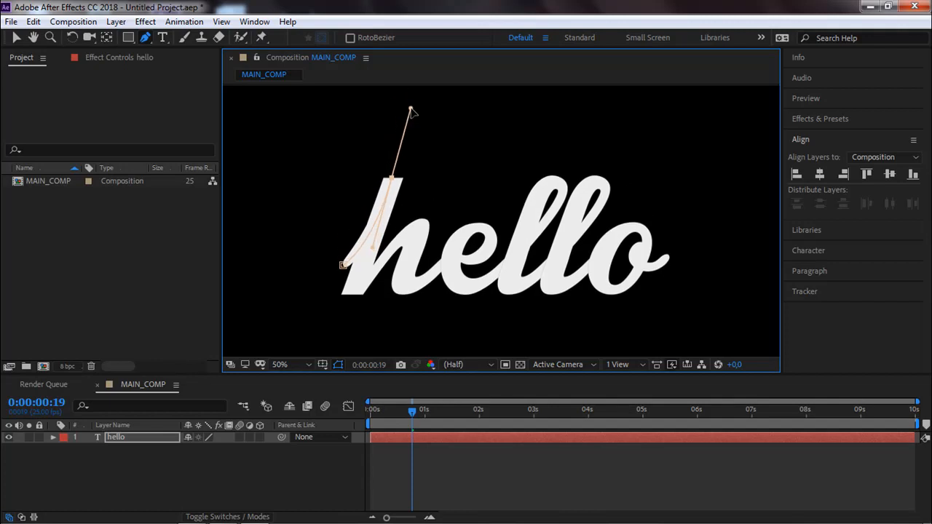
Adjust the direction handle of the mask point at the h's stem top so the curve follows the upstroke.
scroll(386, 186, up, 2)
drag(571, 244, 273, 181)
drag(473, 190, 458, 176)
drag(464, 214, 509, 151)
key(space)
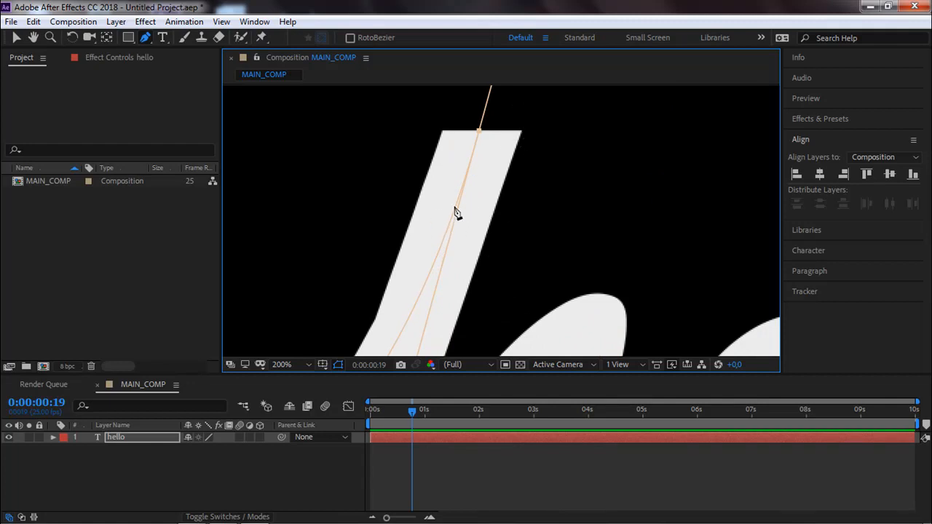
scroll(472, 193, up, 2)
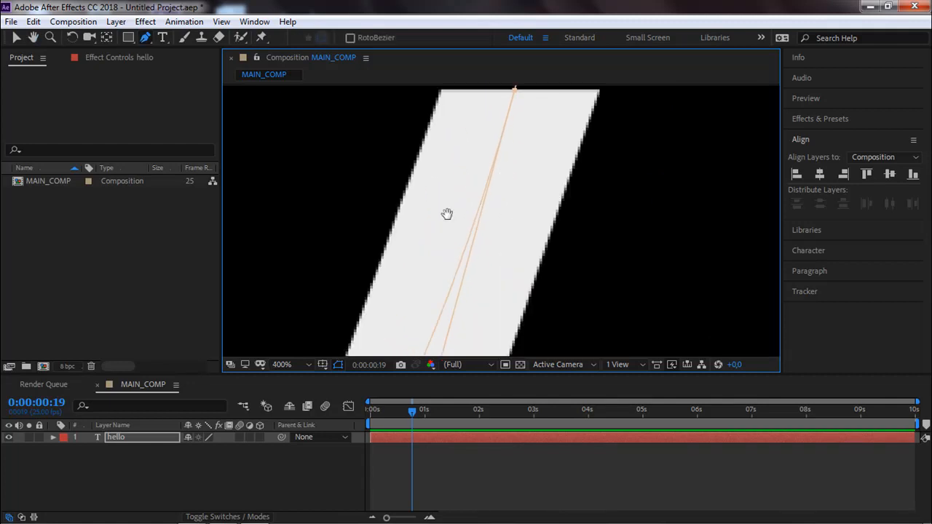
scroll(453, 204, down, 2)
scroll(475, 196, up, 1)
scroll(481, 202, down, 2)
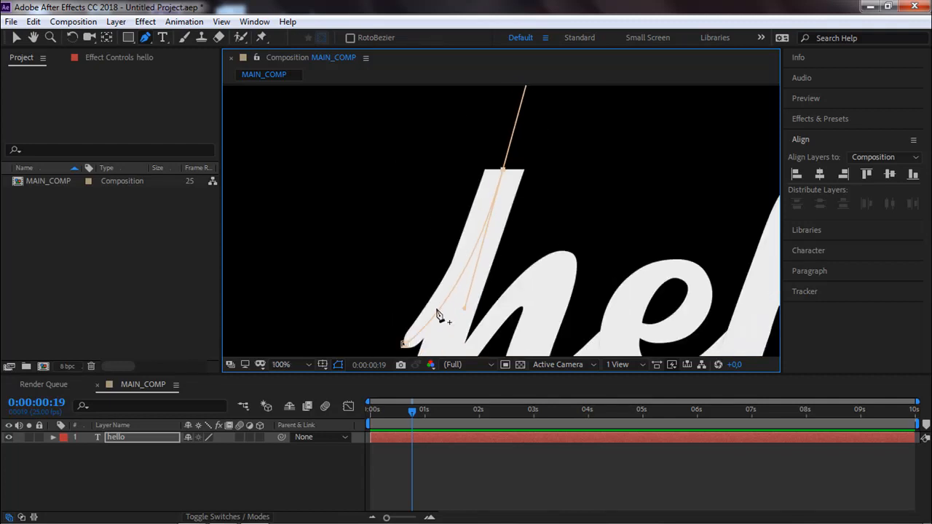
click(17, 38)
click(404, 343)
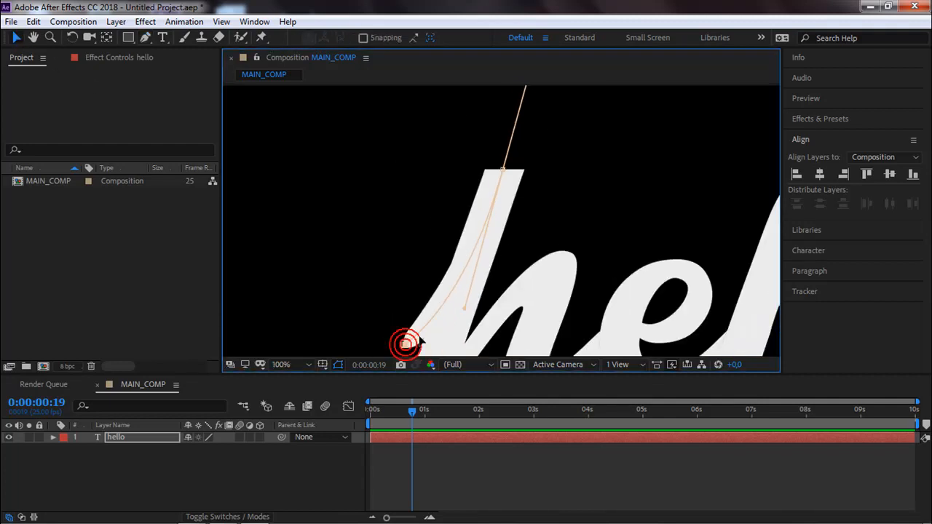
drag(466, 310, 460, 302)
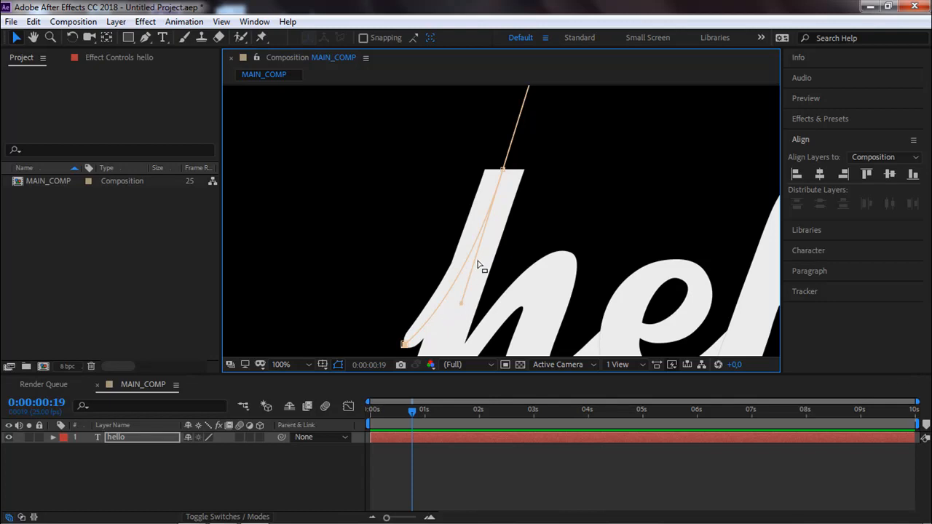
Expand the hello layer's properties and its Masks group to show the drawn mask.
scroll(481, 259, down, 6)
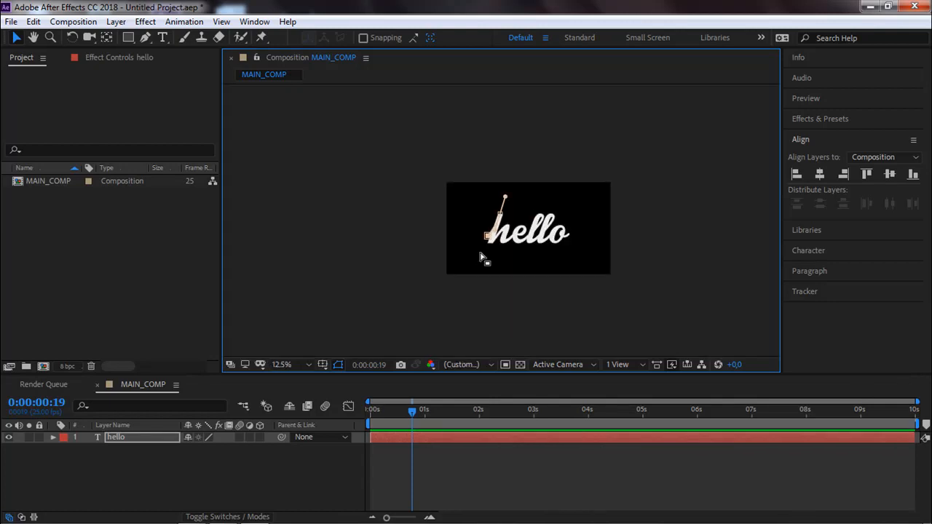
scroll(481, 256, up, 4)
click(170, 470)
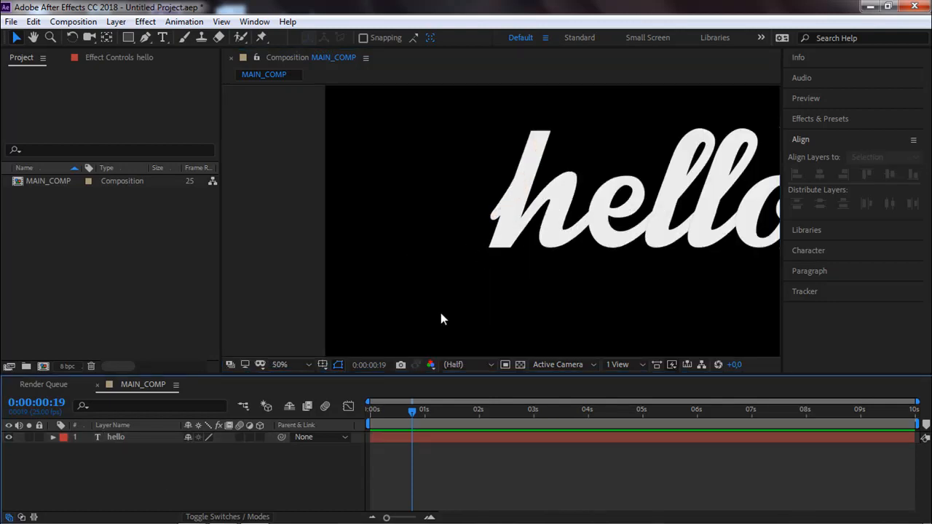
click(56, 439)
click(53, 437)
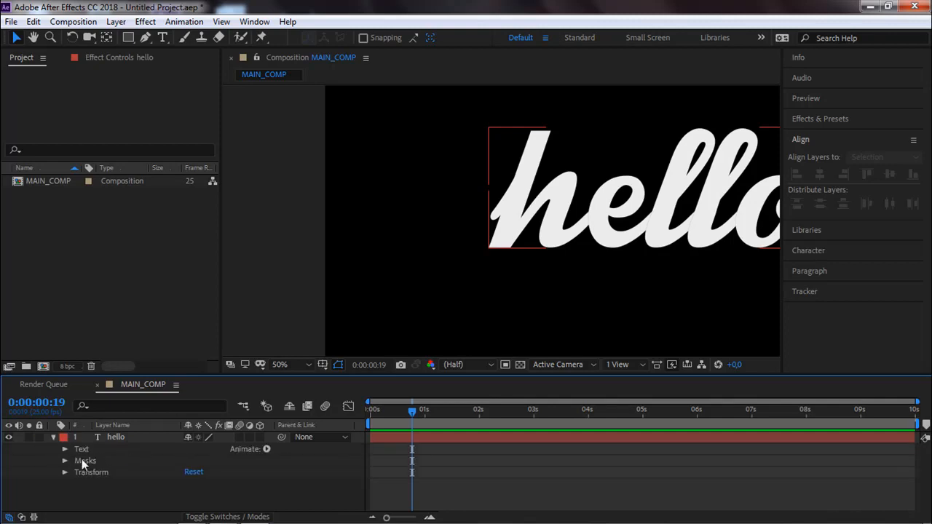
click(65, 460)
click(459, 313)
click(86, 473)
Draw a second open mask on the hello layer with the Pen tool, down the h's stem, over its arch and out to the e.
scroll(509, 156, up, 2)
click(146, 37)
drag(510, 120, 468, 159)
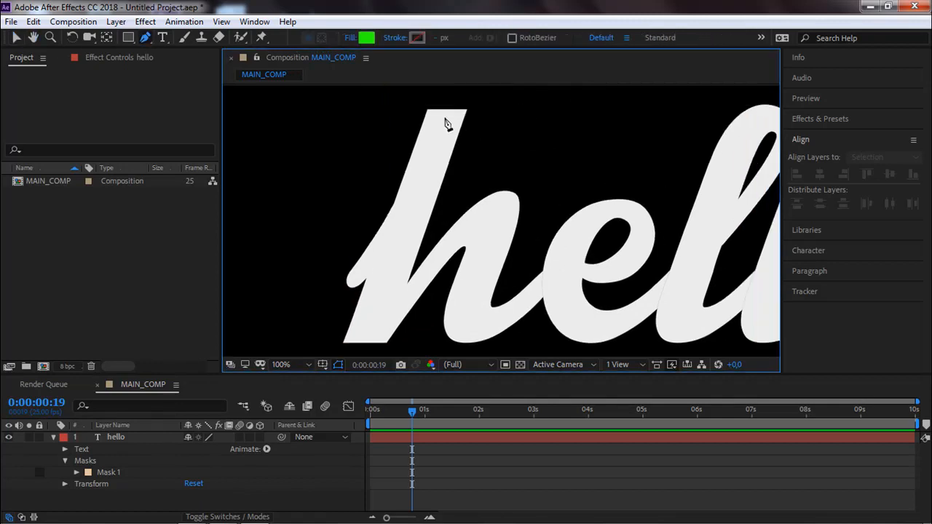
click(134, 443)
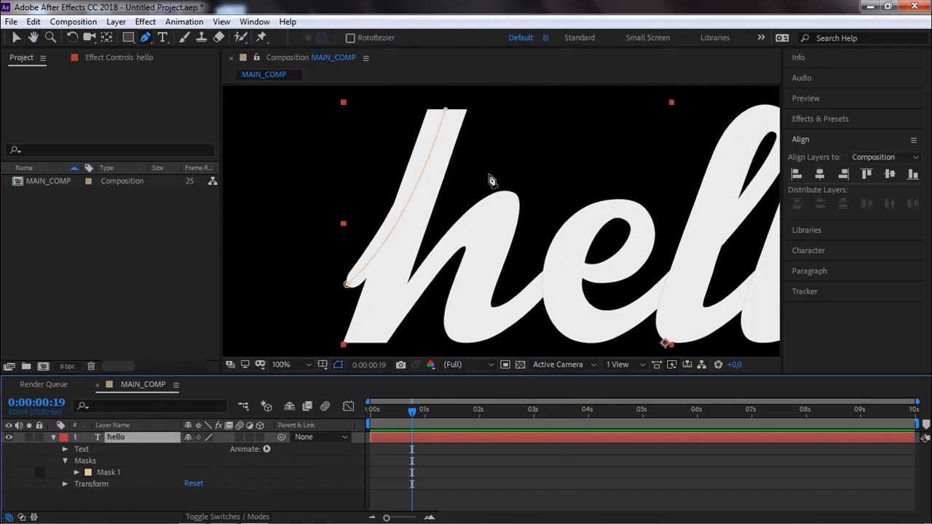
click(448, 100)
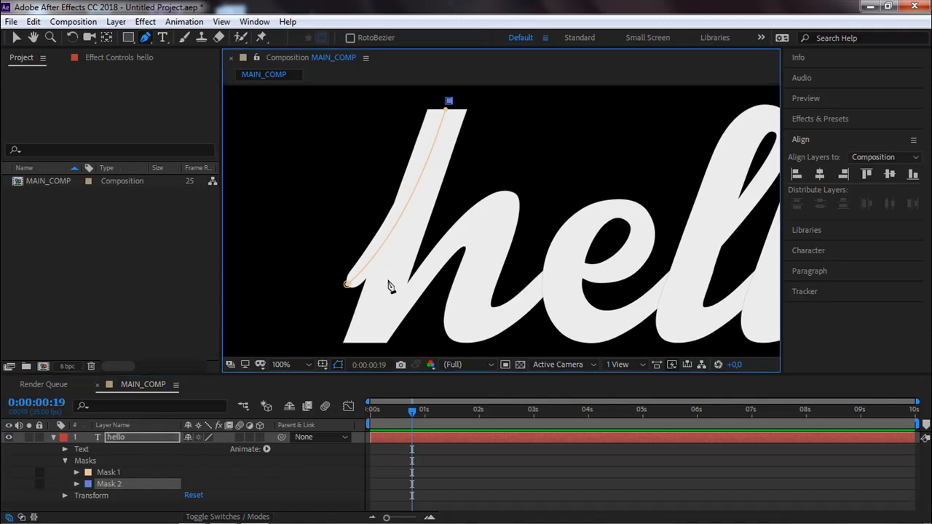
click(364, 341)
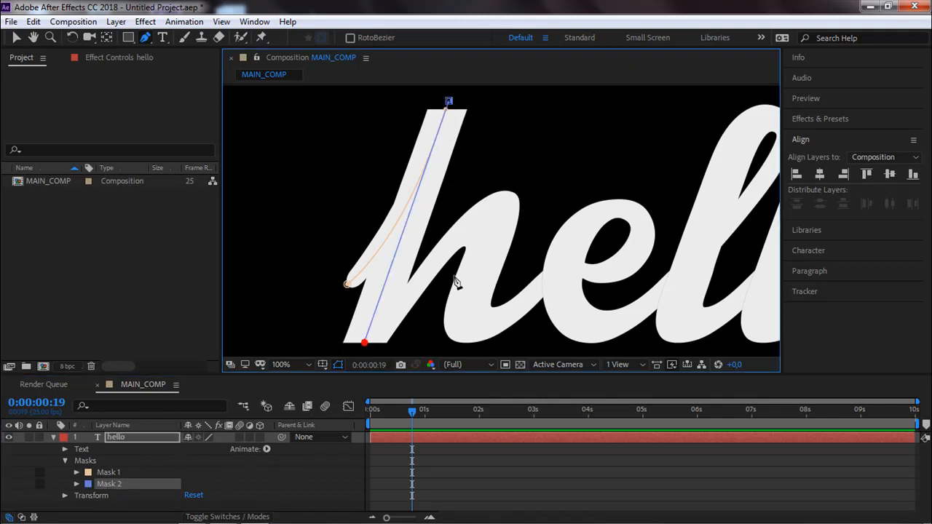
click(495, 212)
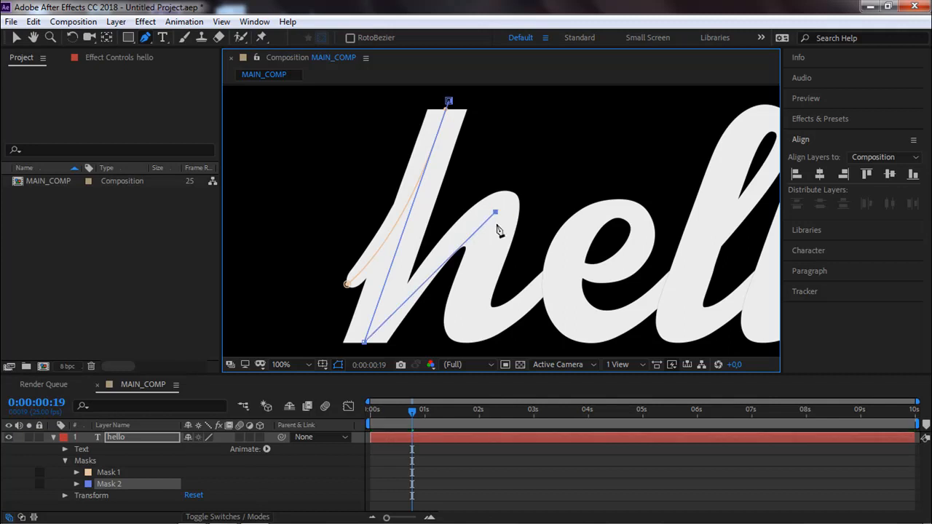
click(467, 324)
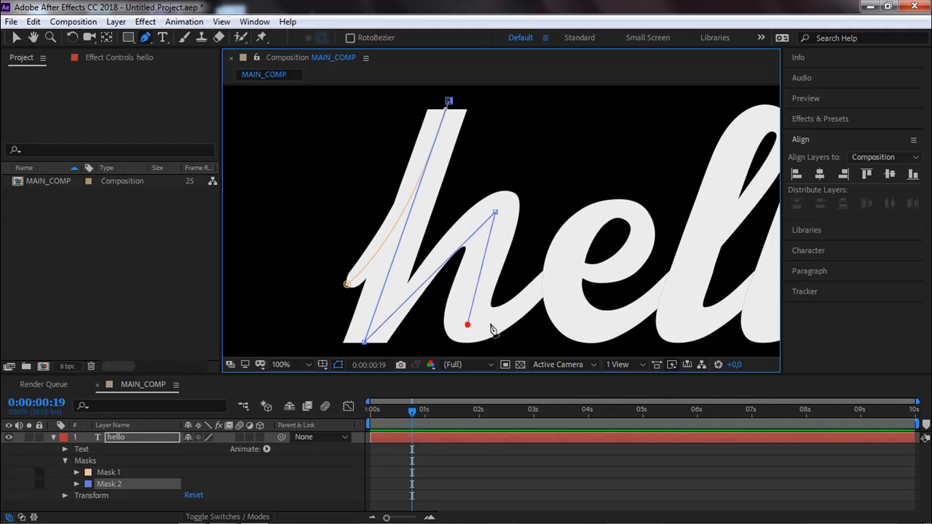
click(561, 270)
Convert Mask 2's points at the h's arch top and lower right bend into smooth curve points with the Convert Vertex tool.
drag(148, 40, 182, 79)
drag(494, 212, 523, 210)
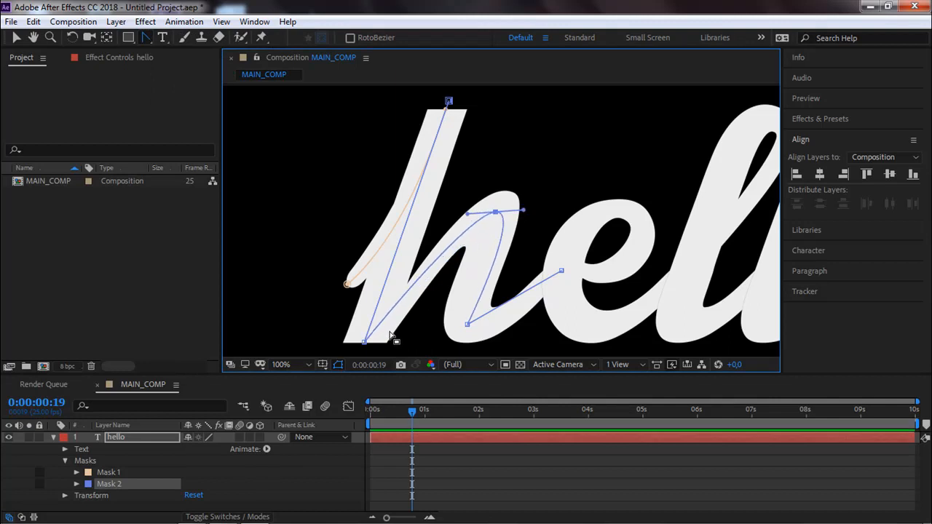
drag(468, 325, 473, 348)
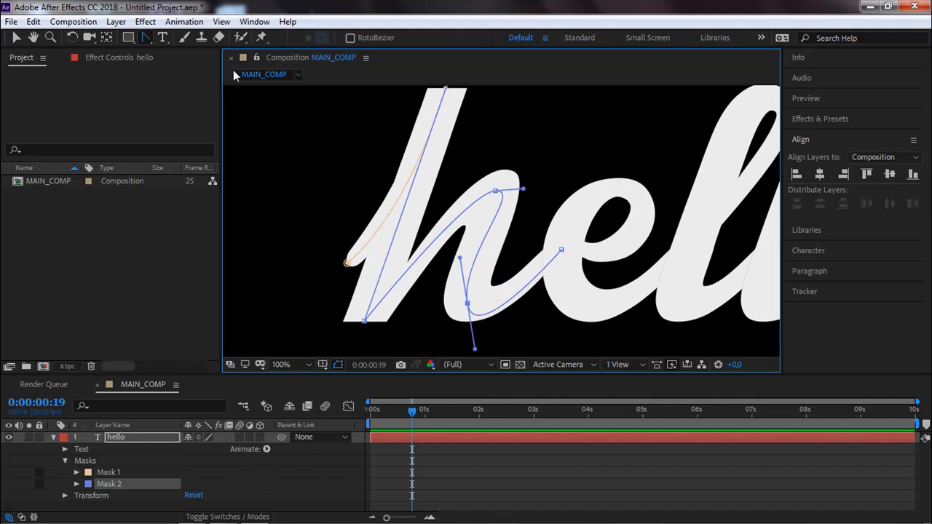
drag(500, 249, 404, 118)
drag(395, 211, 387, 273)
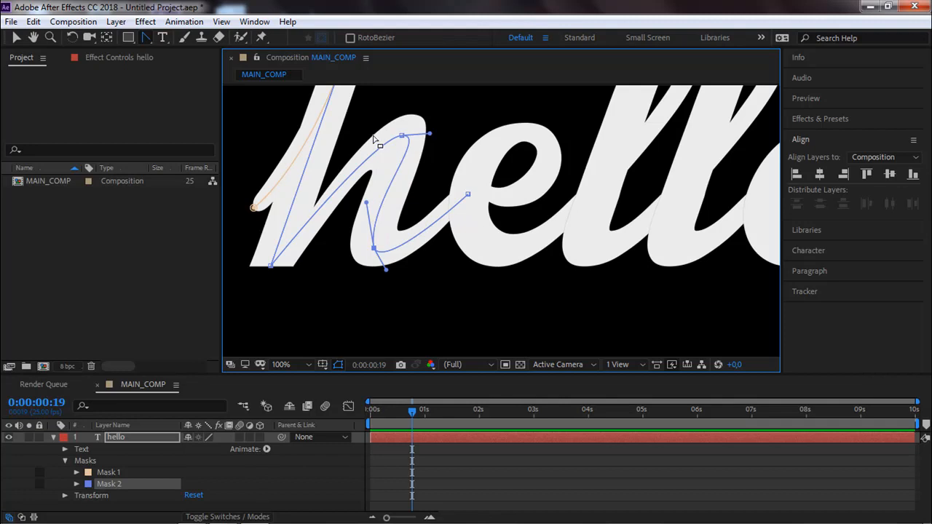
Nudge Mask 2's point at the top of the h's arch and fine-tune its direction handles with the Selection tool.
click(16, 37)
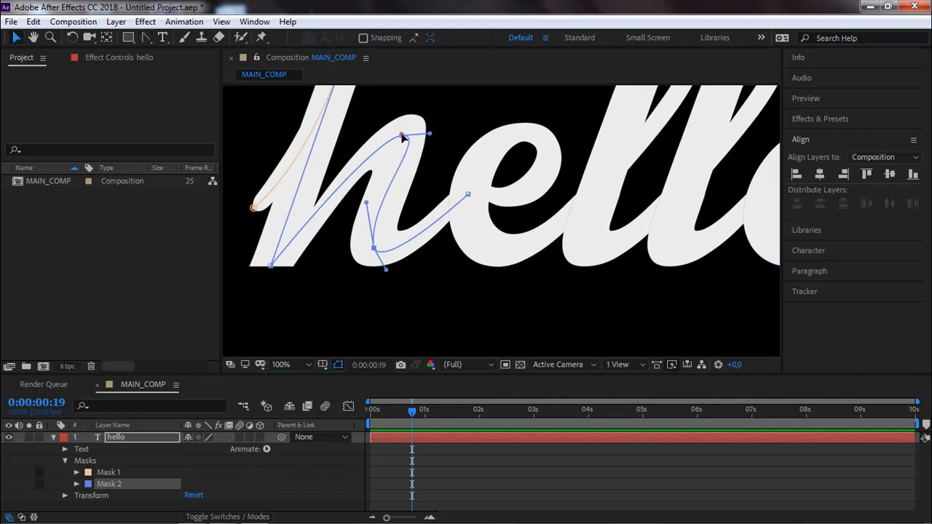
drag(401, 136, 397, 137)
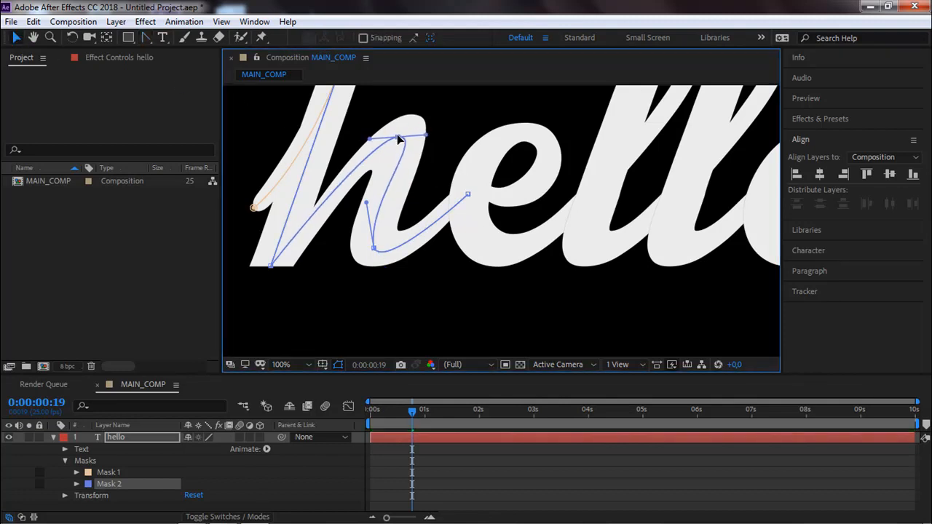
click(271, 267)
drag(367, 143, 370, 142)
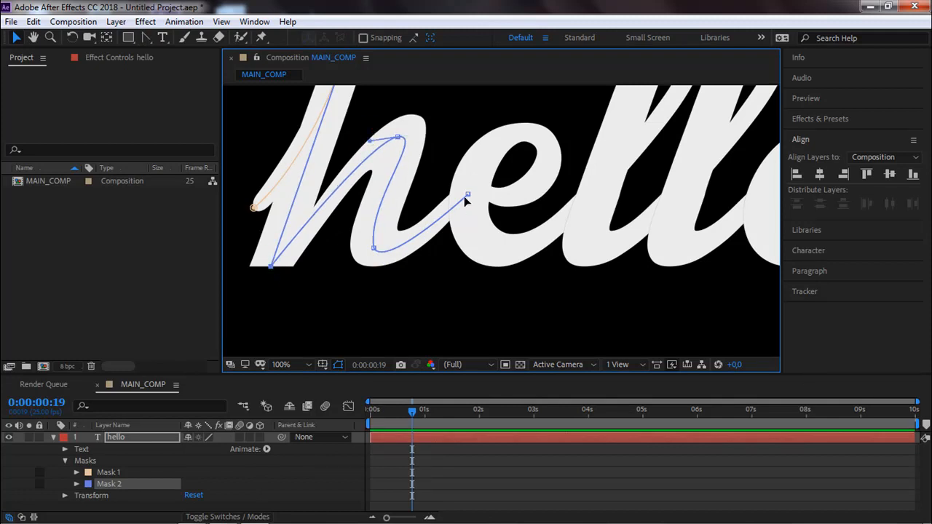
click(468, 197)
drag(374, 249, 339, 303)
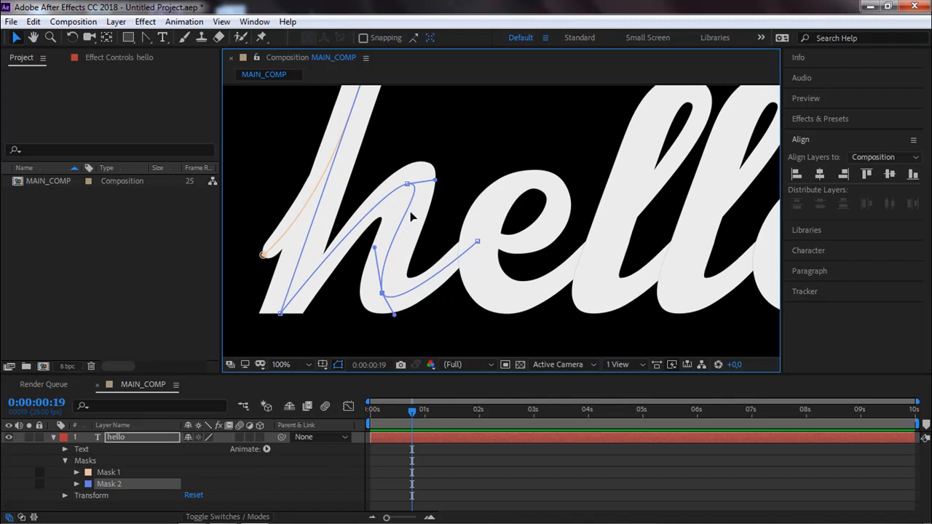
drag(365, 229, 361, 296)
drag(359, 246, 359, 184)
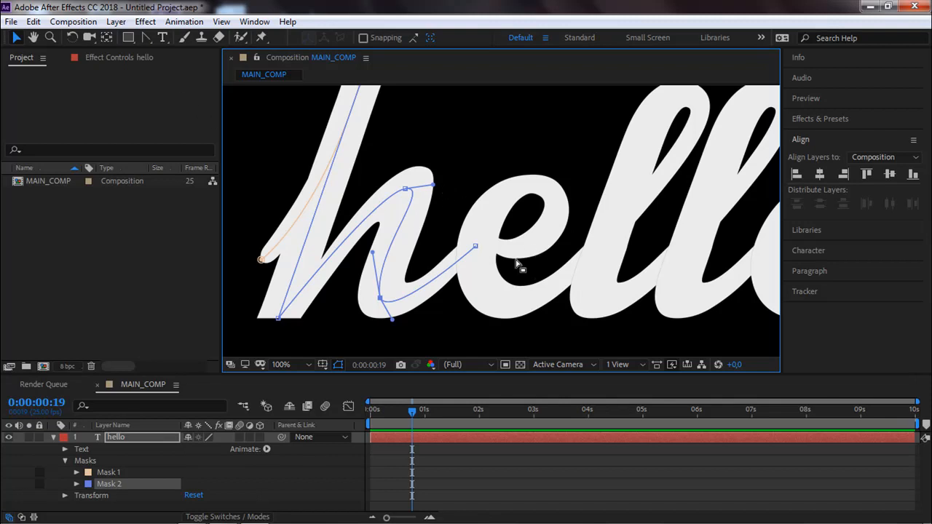
drag(436, 184, 433, 186)
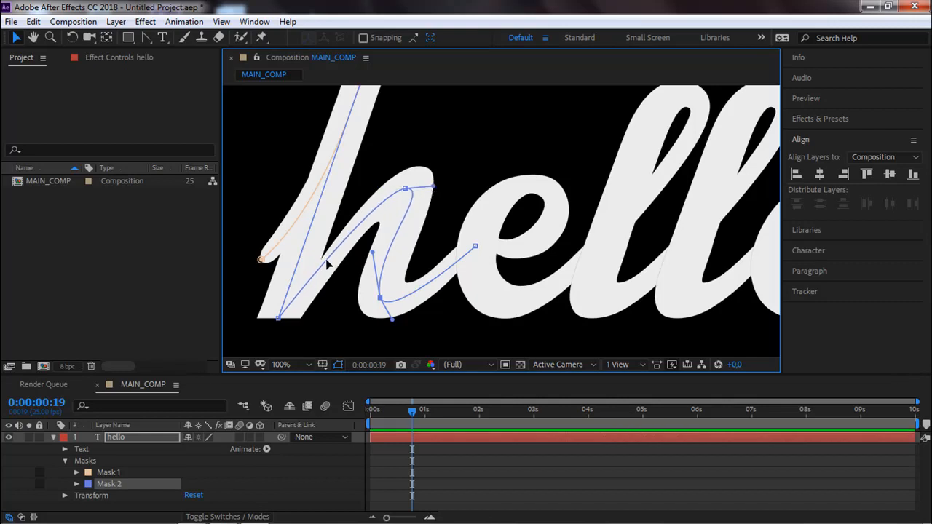
Convert Mask 2's point at the foot of the h's stem and angle its outgoing handle along the rising arch stroke.
click(278, 318)
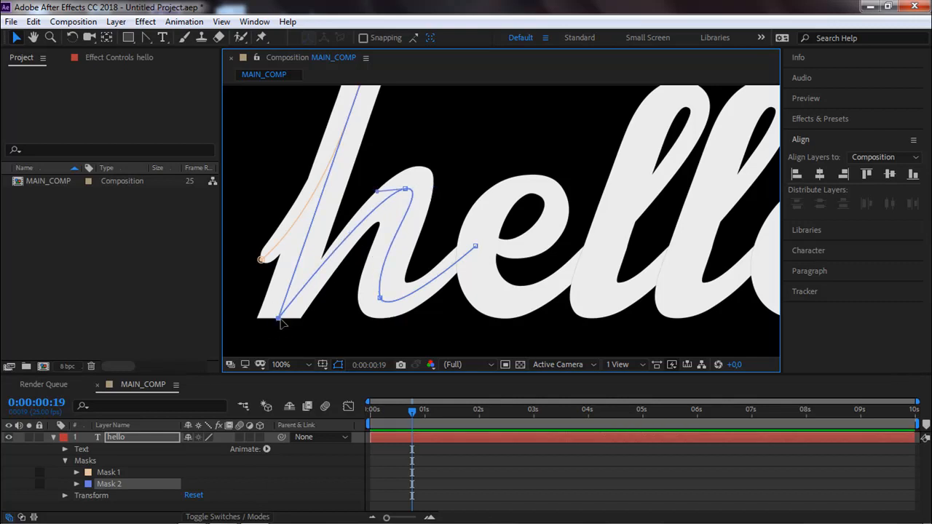
click(143, 39)
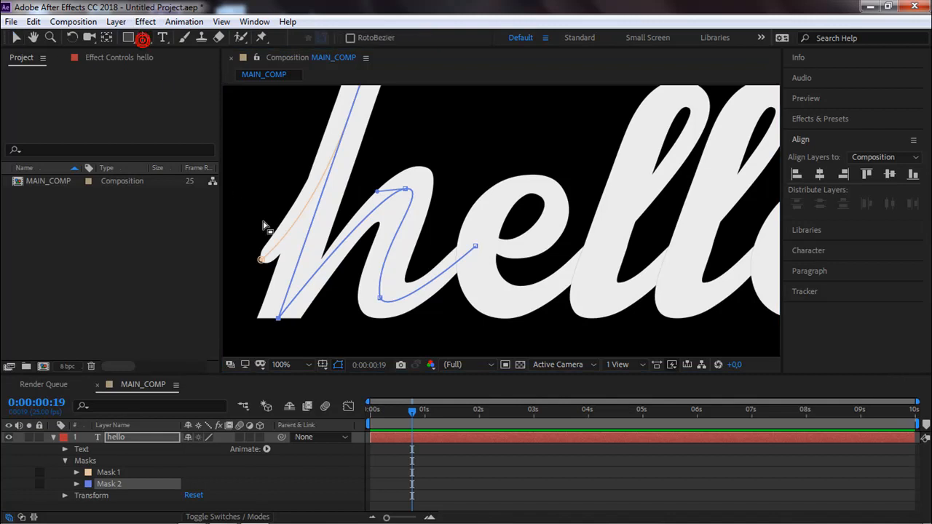
click(277, 320)
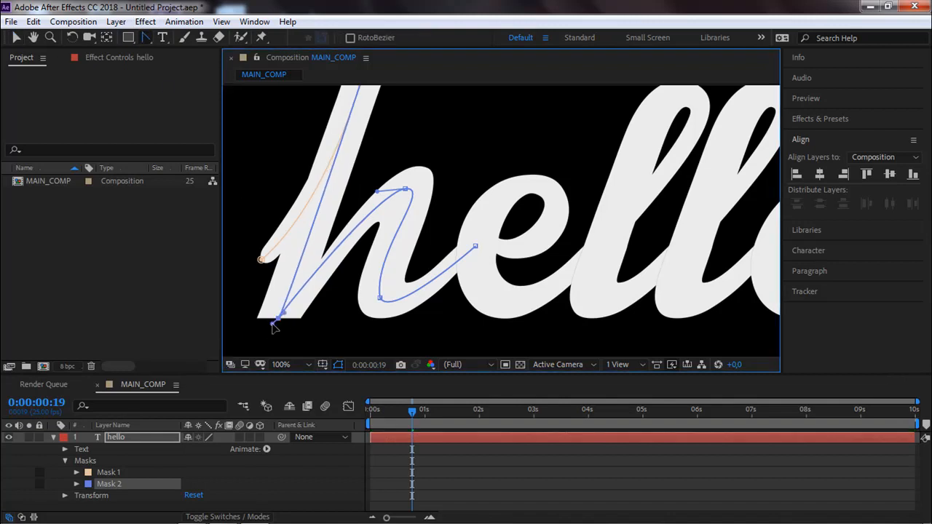
mouse_move(279, 322)
mouse_down()
mouse_move(311, 301)
mouse_move(335, 263)
mouse_up()
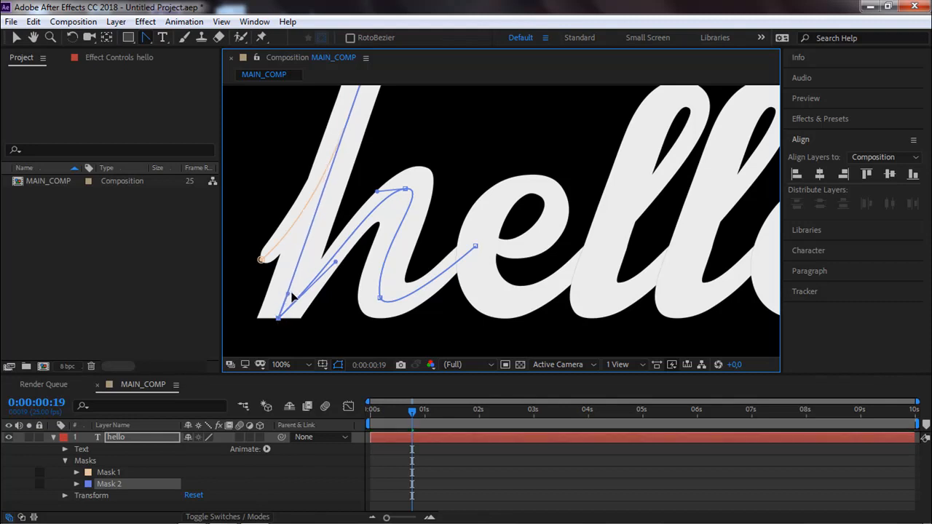
Continue Mask 2 from its open end with the Pen tool, around the e's loop and out to the base of the first l.
drag(425, 236, 314, 259)
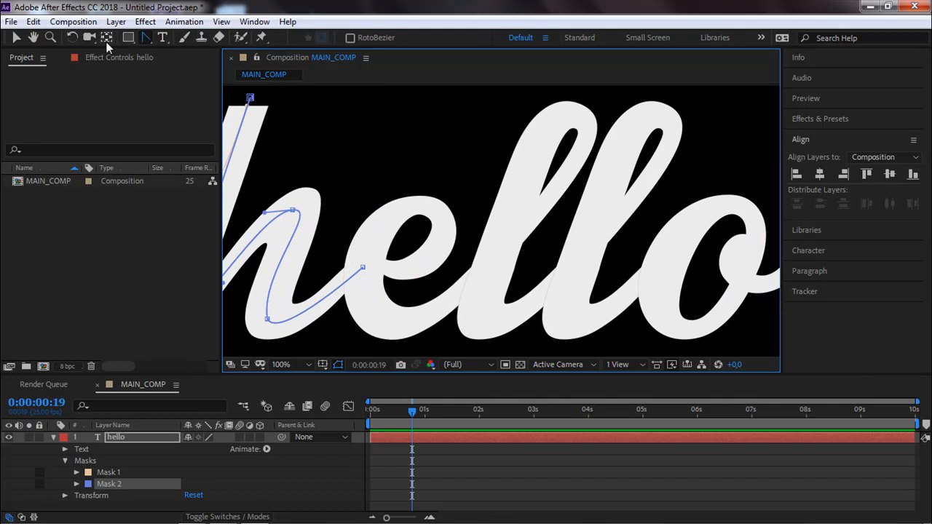
drag(149, 44, 162, 52)
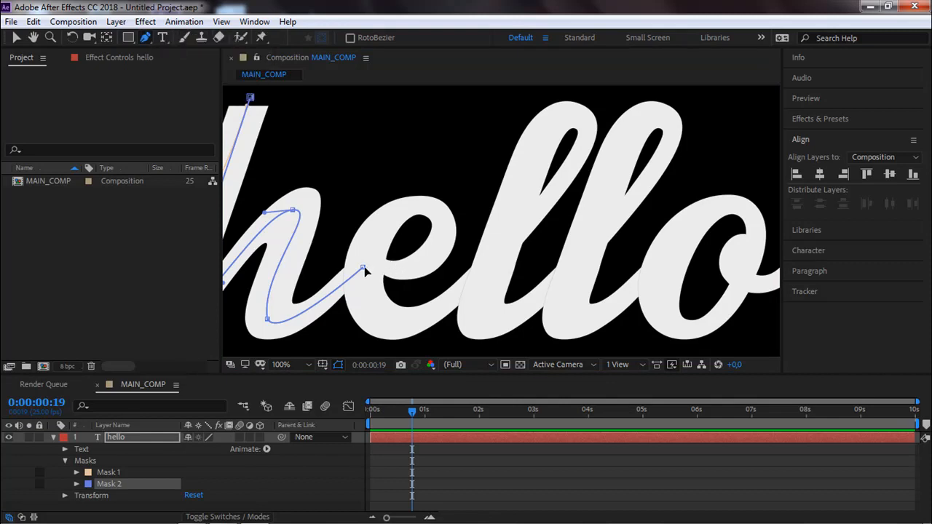
click(364, 270)
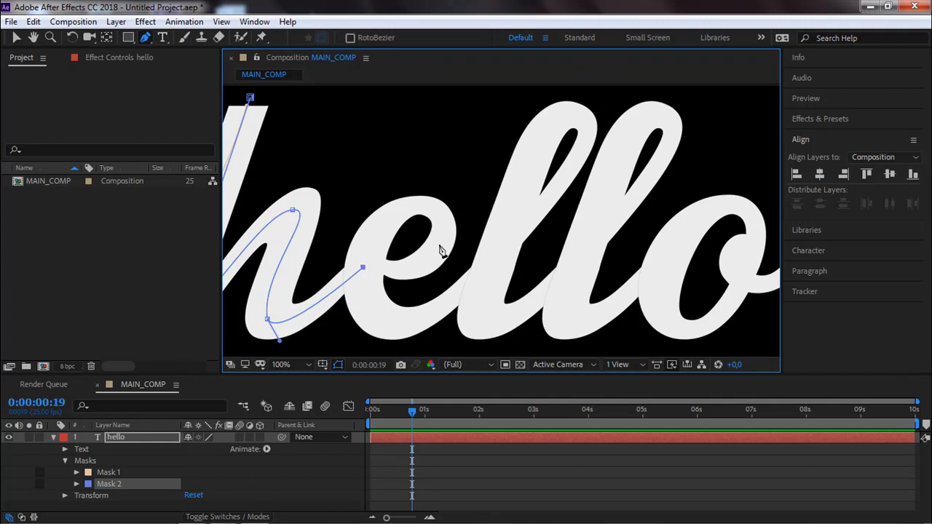
drag(441, 243, 369, 236)
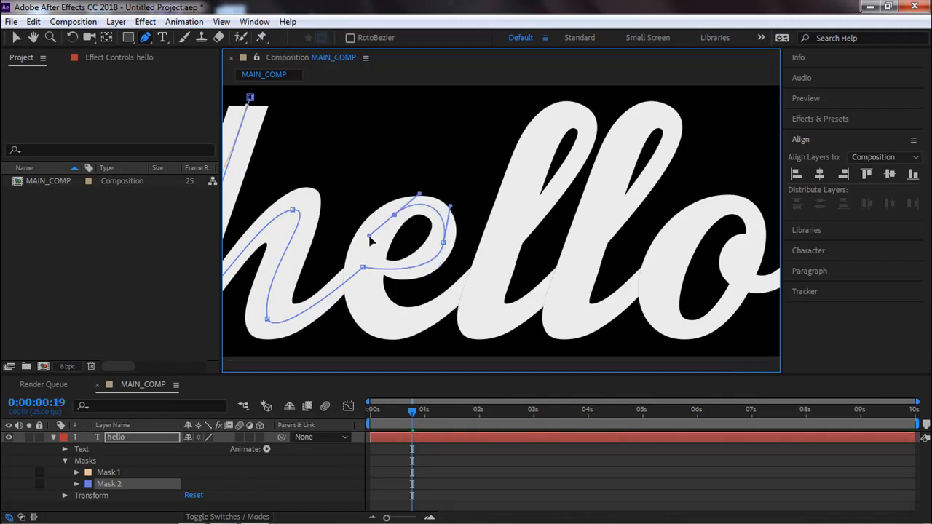
drag(374, 316, 396, 336)
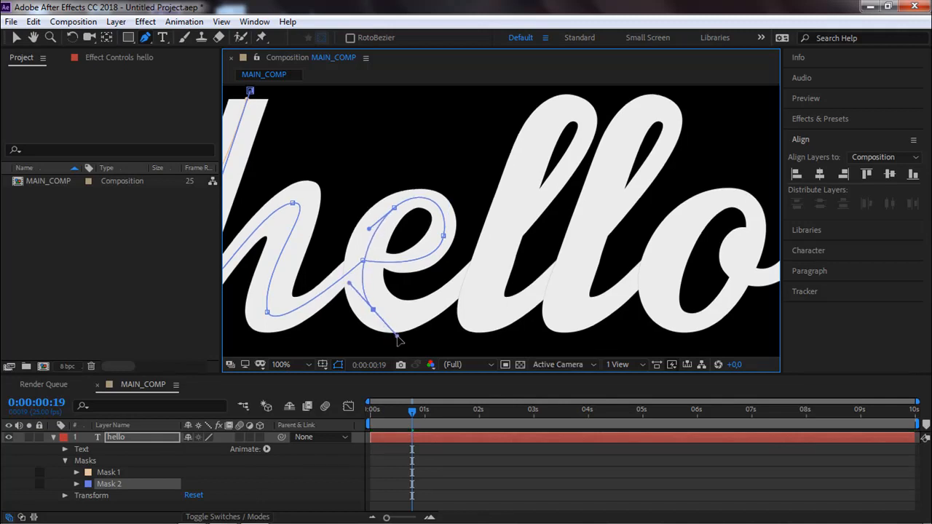
drag(482, 272, 499, 257)
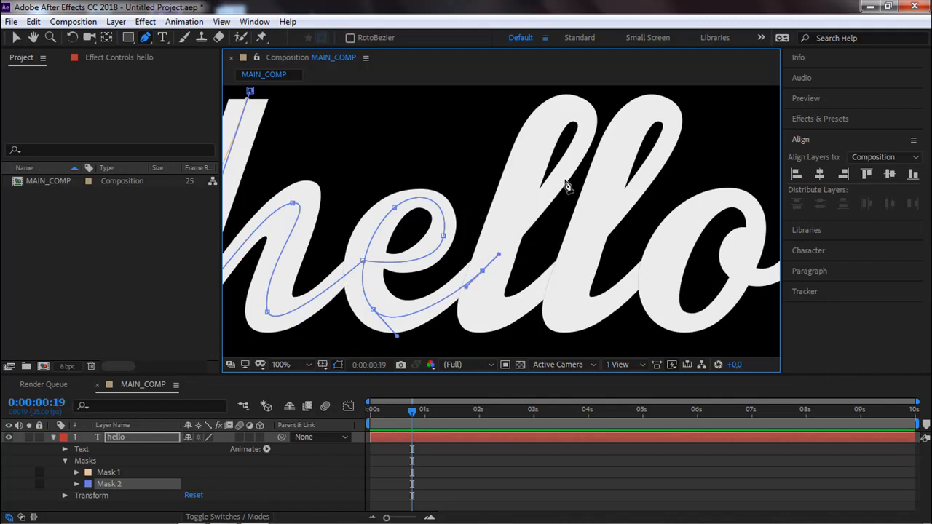
Extend Mask 2 up the first l and over its top loop, adjusting the loop's direction handles to follow the letter.
drag(578, 146, 589, 119)
drag(535, 135, 501, 193)
click(534, 136)
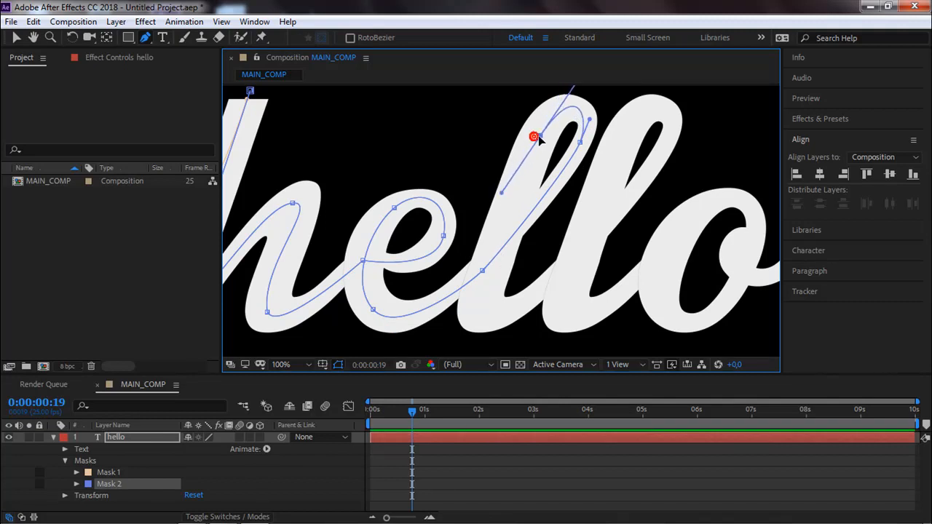
key(space)
drag(519, 160, 441, 228)
drag(500, 147, 497, 154)
click(511, 186)
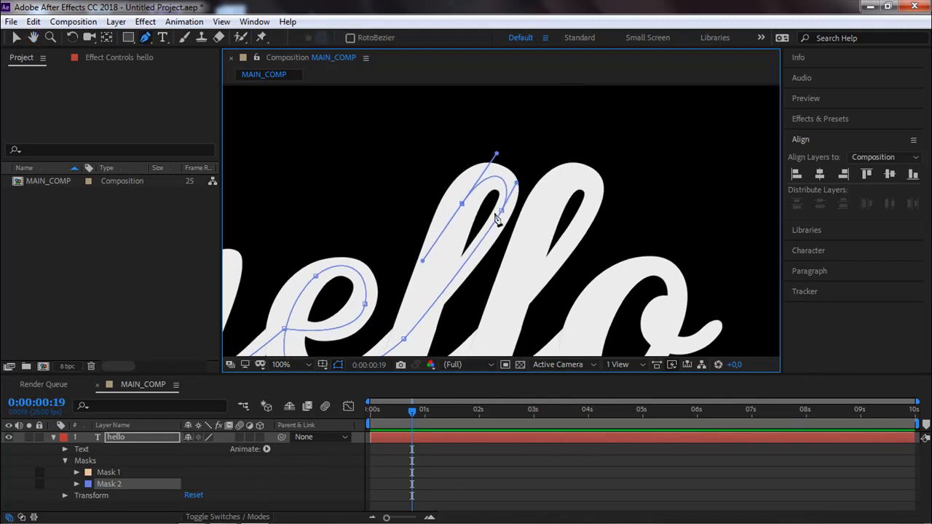
Refine Mask 2's point where the e joins the first l and the curve on the right side of the e's loop.
key(space)
drag(424, 325, 439, 254)
click(420, 270)
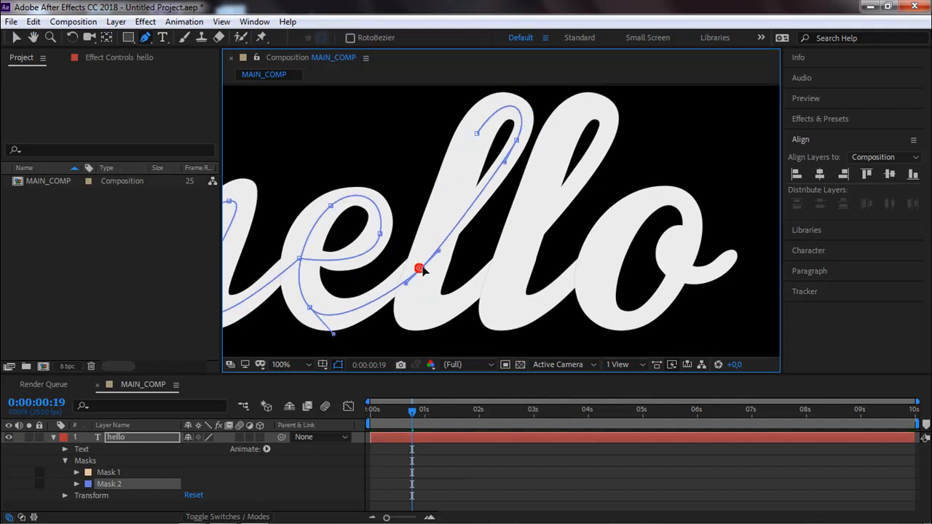
drag(404, 284, 423, 264)
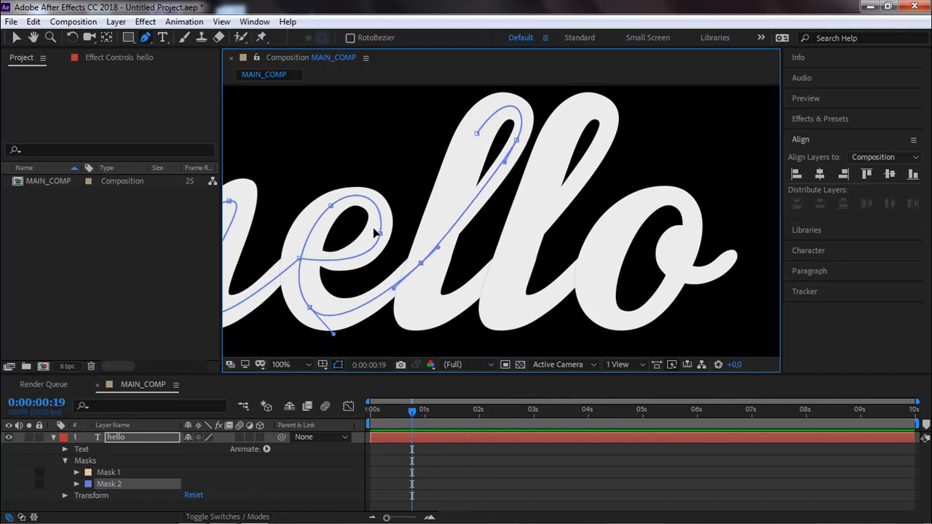
drag(379, 234, 368, 276)
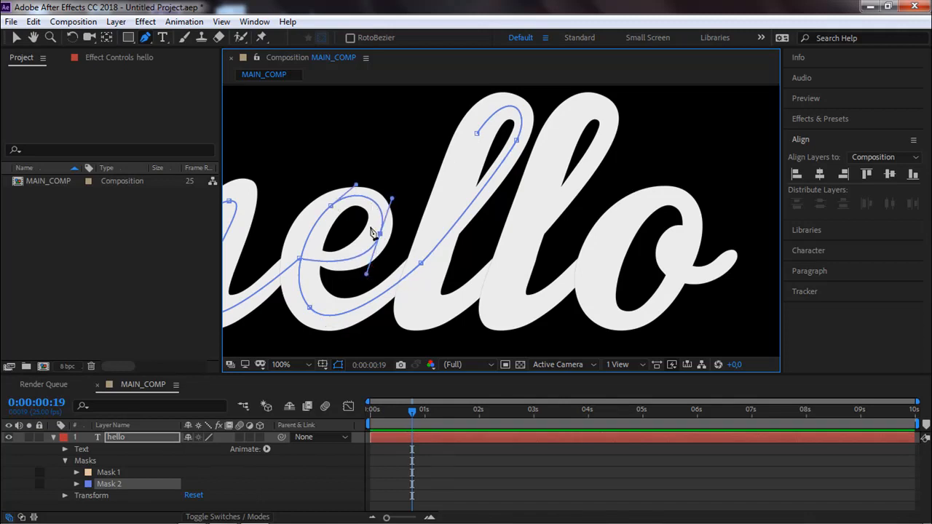
Continue Mask 2 down the first l and out to the second l, adjusting the joining point and its handle.
click(477, 133)
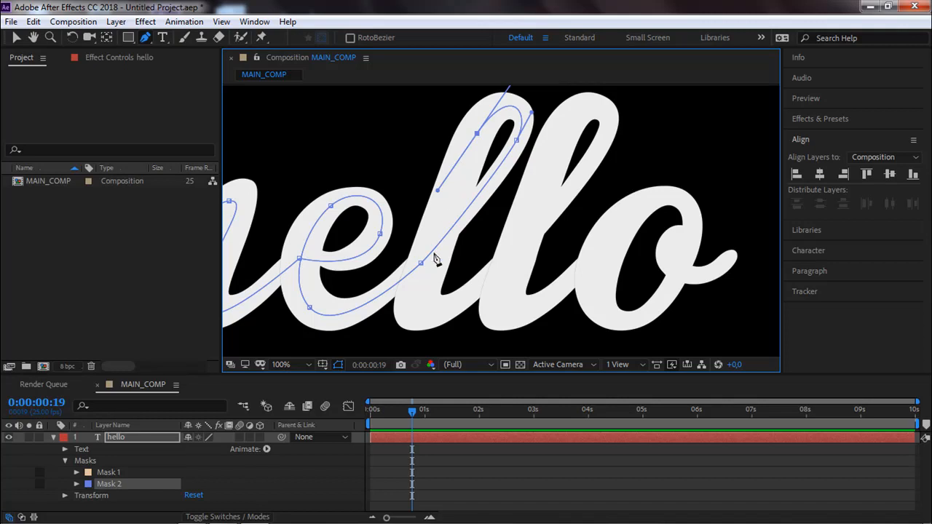
click(416, 305)
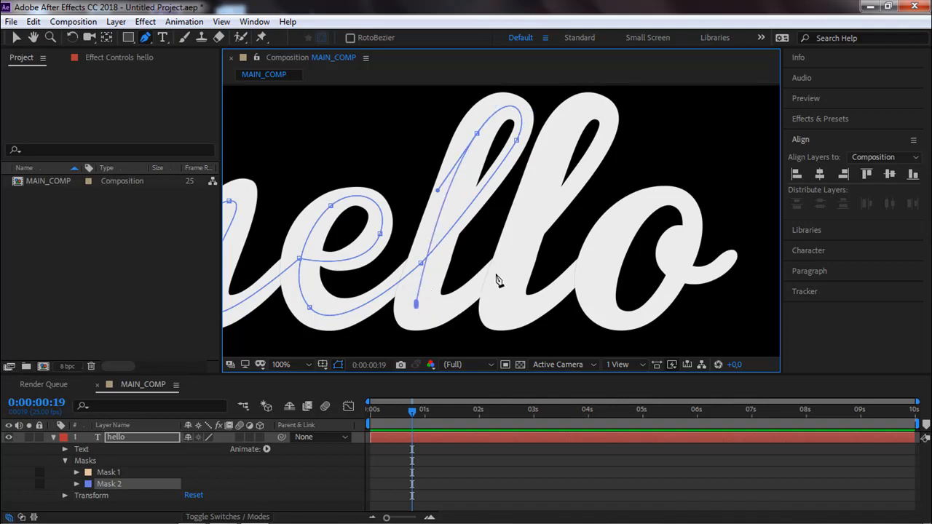
drag(512, 267, 583, 207)
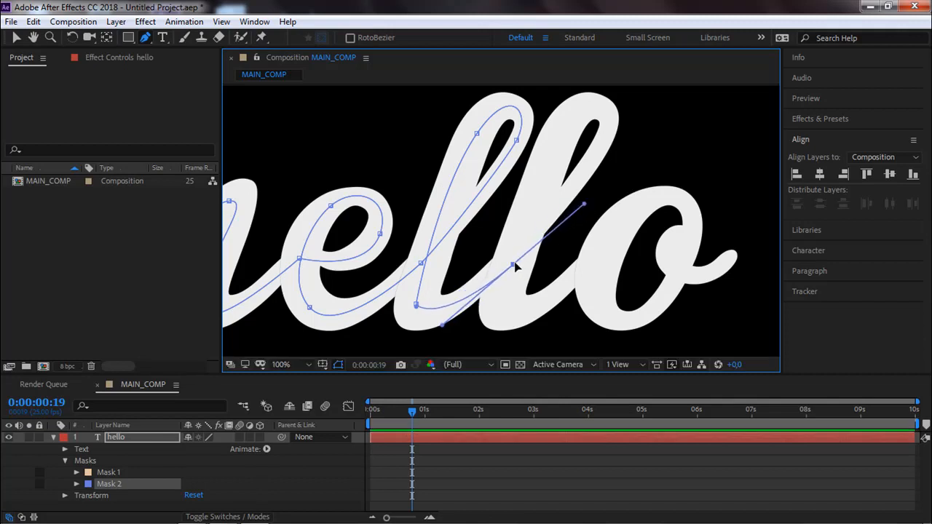
drag(514, 263, 514, 259)
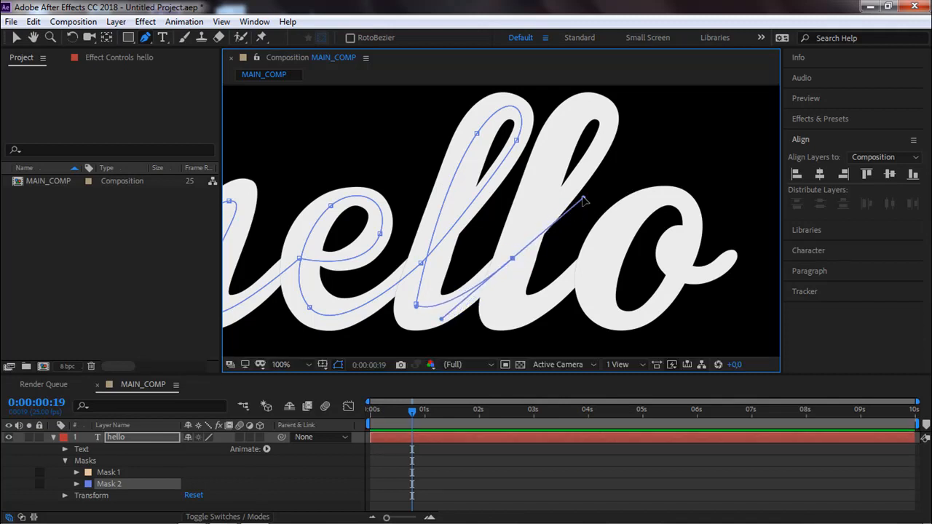
drag(583, 199, 574, 187)
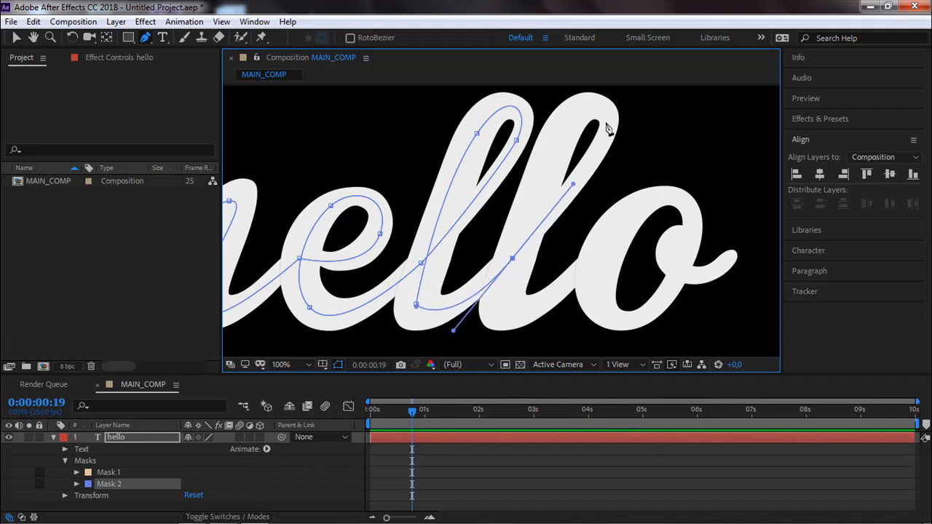
Extend Mask 2 around the second l's top loop and onto its downstroke, adjusting the handles to centre the curve.
mouse_move(608, 121)
mouse_down()
mouse_move(620, 93)
mouse_move(613, 111)
mouse_up()
drag(533, 241, 507, 327)
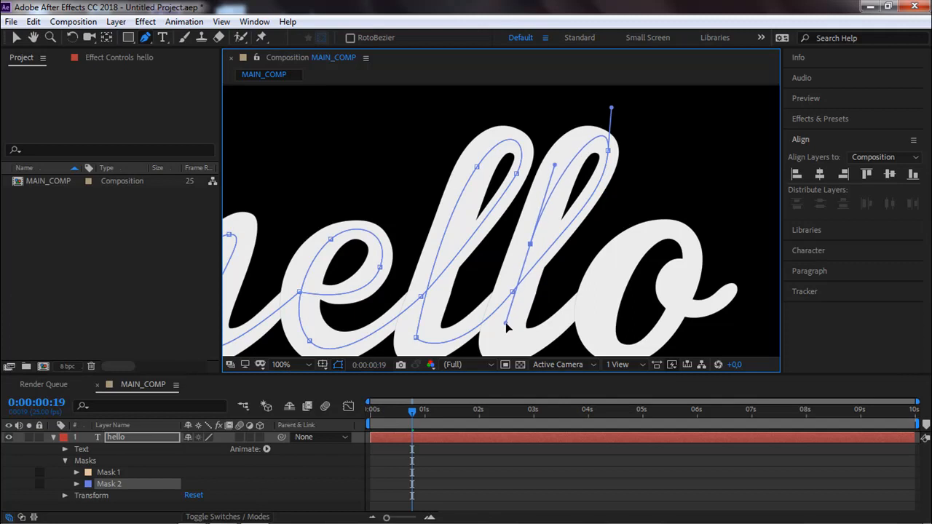
drag(612, 107, 610, 127)
drag(557, 159, 555, 133)
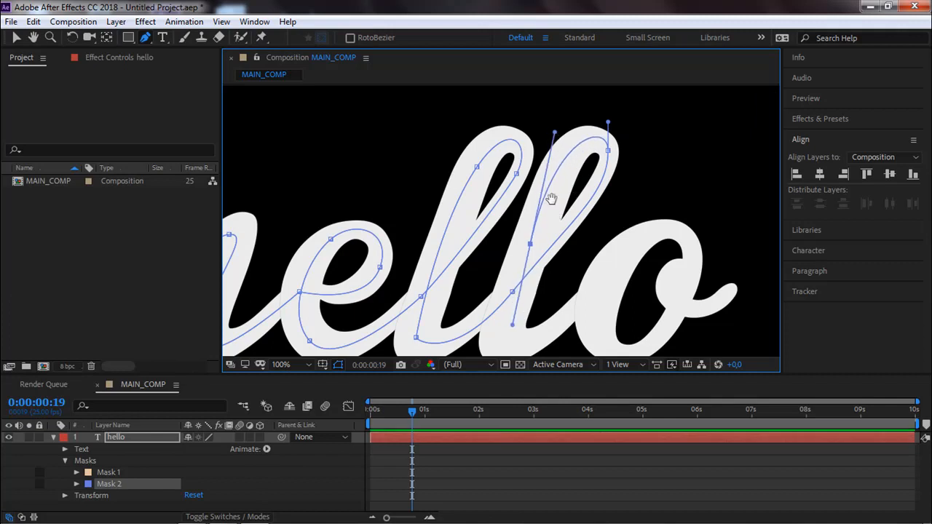
Extend Mask 2 down to the second l's foot and curve it out to the left edge of the o.
drag(555, 239, 542, 131)
drag(499, 217, 495, 238)
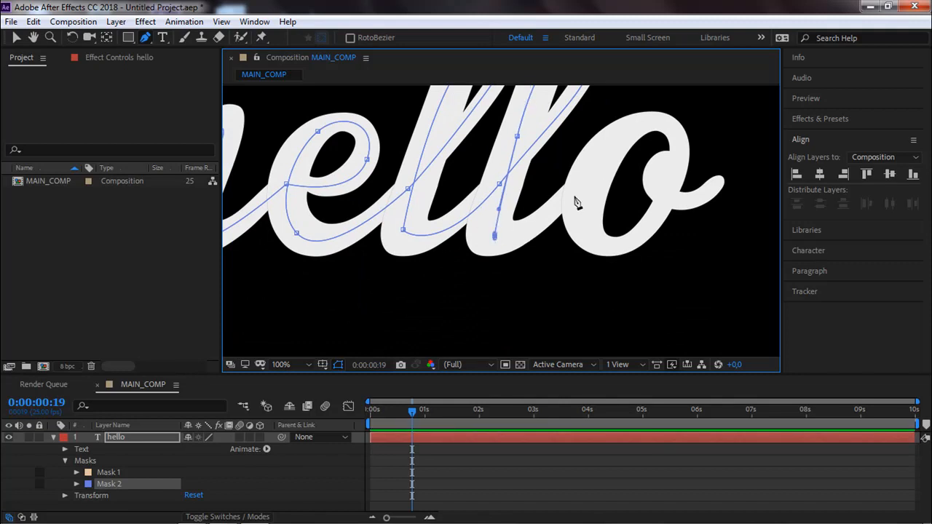
drag(577, 195, 617, 154)
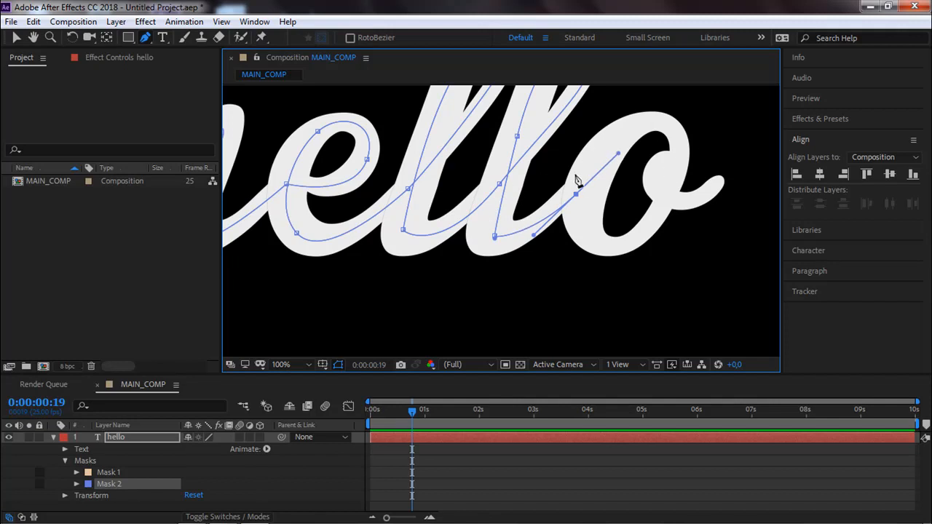
key(space)
drag(441, 230, 380, 256)
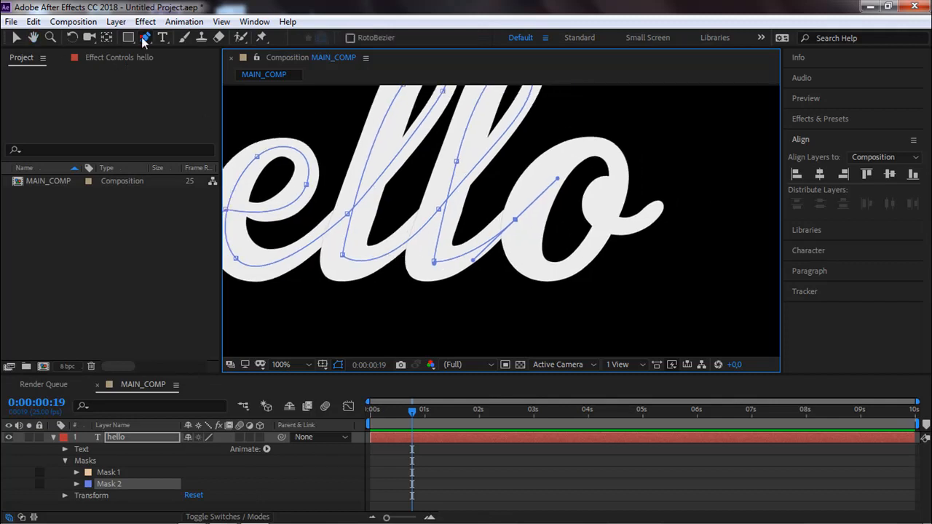
click(144, 38)
click(16, 39)
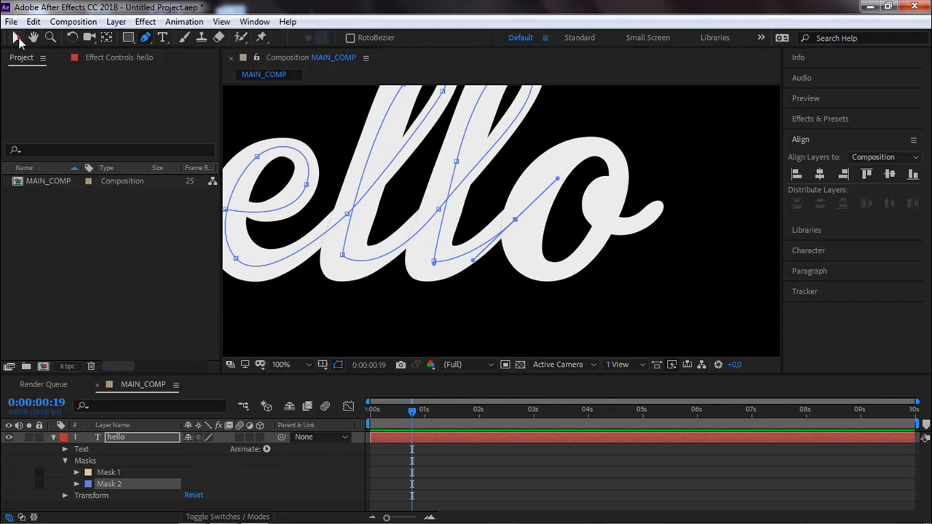
Refine Mask 2 along the first l, adjusting its foot point, the downstroke's upper point and handle, and the loop's right-side point.
click(341, 256)
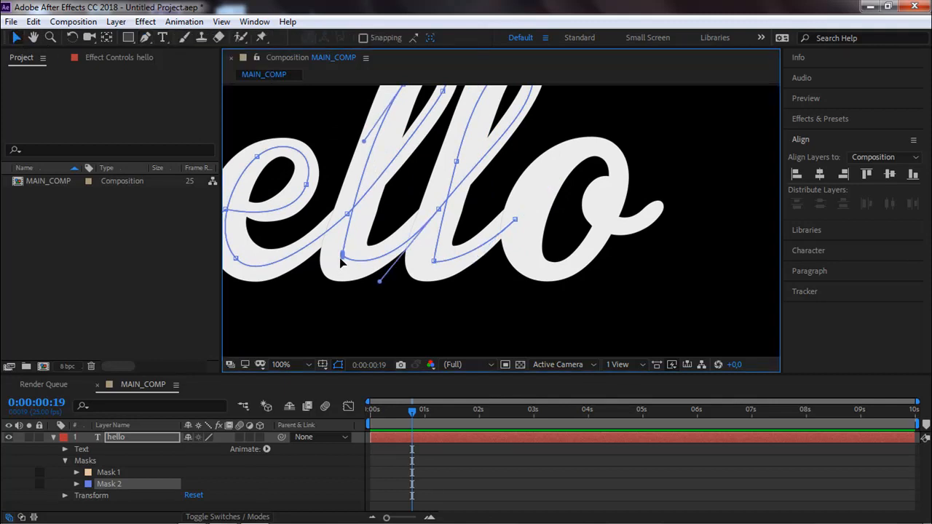
mouse_move(341, 258)
mouse_down()
mouse_move(342, 269)
mouse_move(342, 251)
mouse_up()
drag(347, 218, 352, 300)
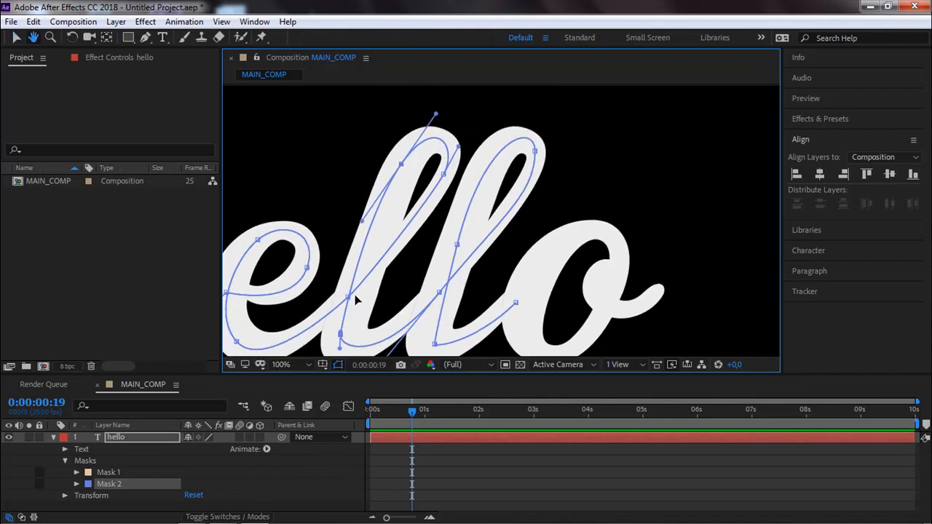
drag(361, 221, 364, 228)
drag(401, 164, 404, 165)
scroll(365, 280, down, 1)
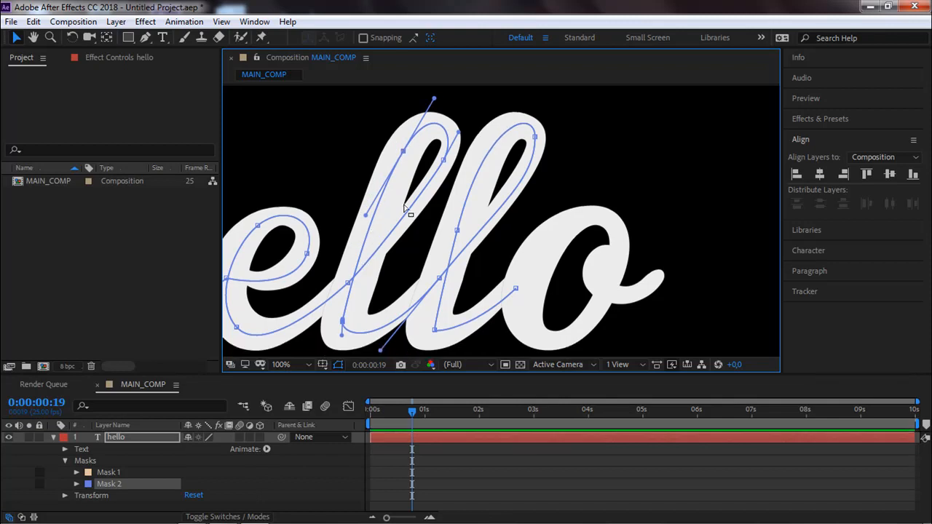
click(445, 157)
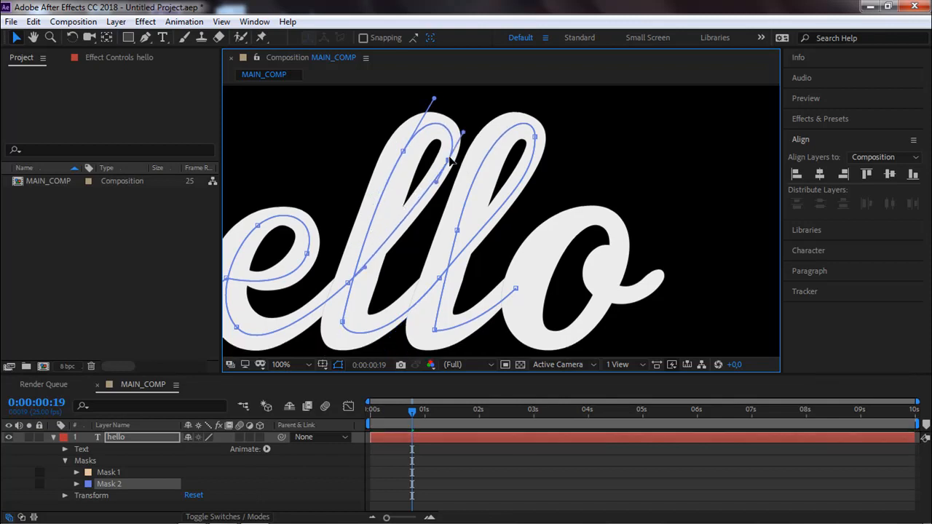
Reshape Mask 2's top loop on the second l by adjusting the handles of its downstroke point and its right-side point.
click(456, 230)
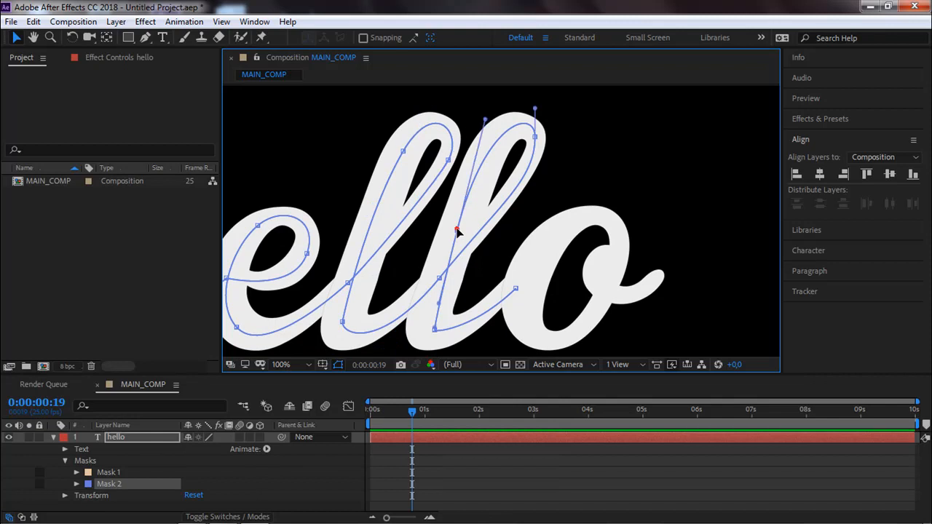
drag(484, 118, 498, 120)
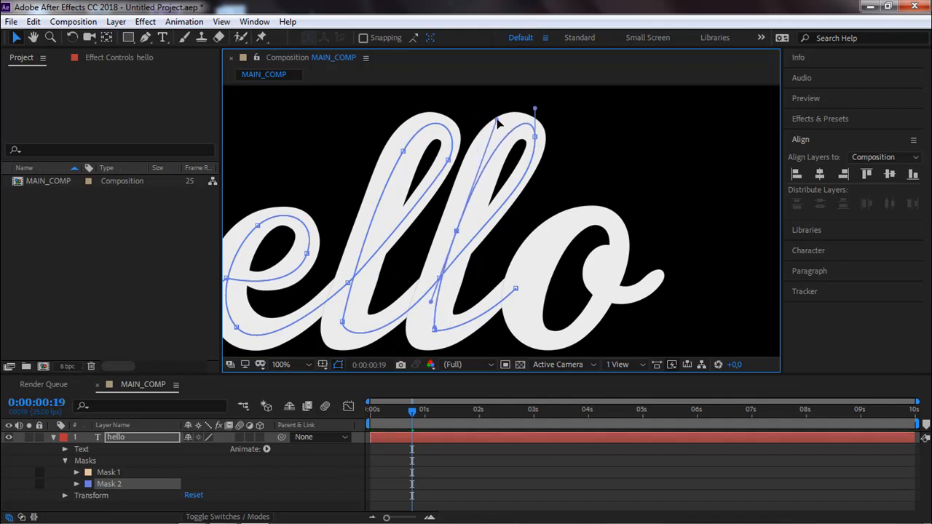
click(534, 110)
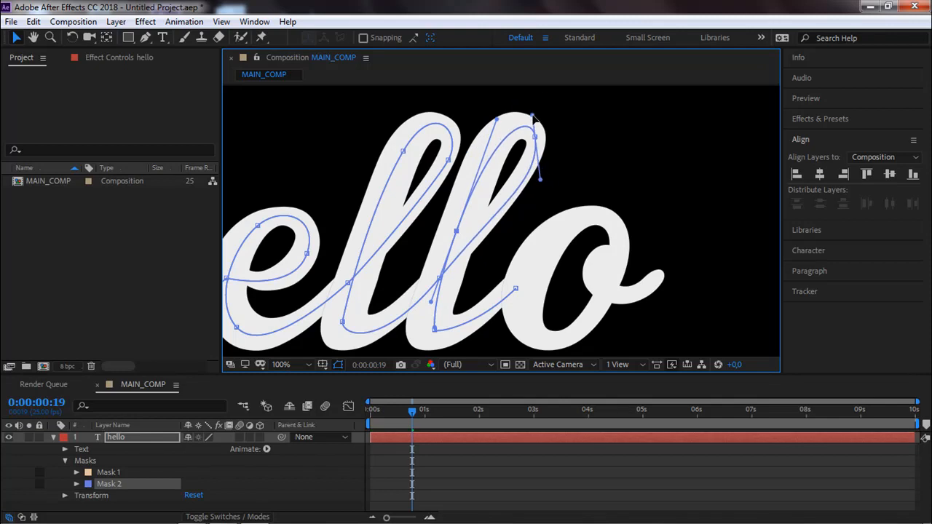
Refine Mask 2's curve at the second l's foot and nudge its end point at the left edge of the o.
click(432, 328)
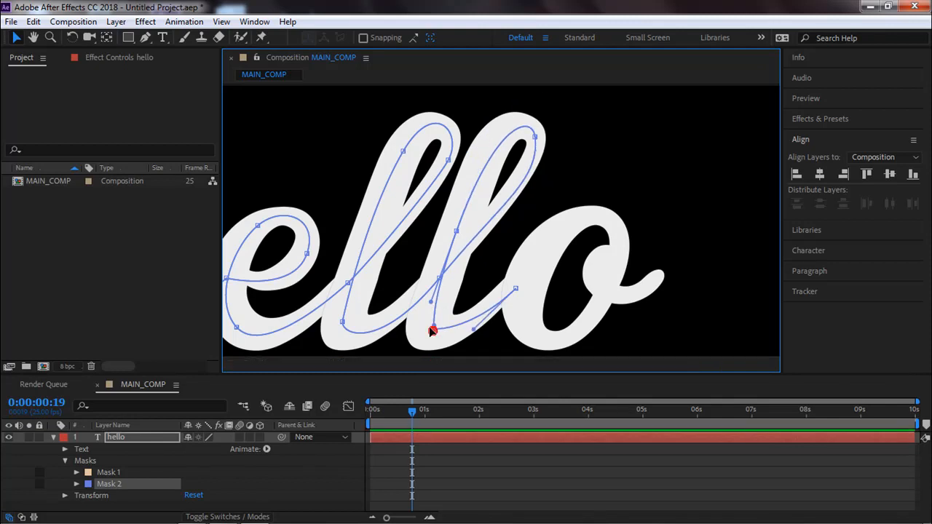
click(515, 287)
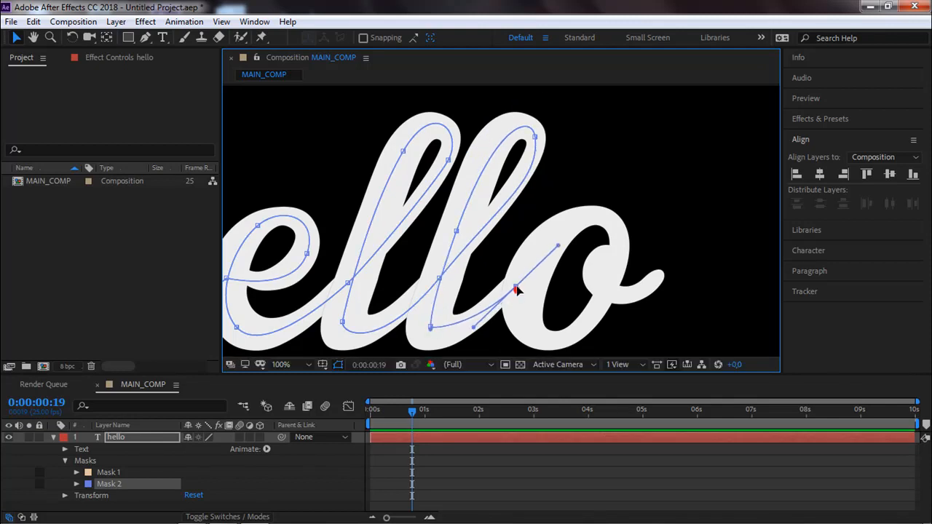
mouse_move(431, 330)
mouse_down()
mouse_move(444, 340)
mouse_move(428, 332)
mouse_up()
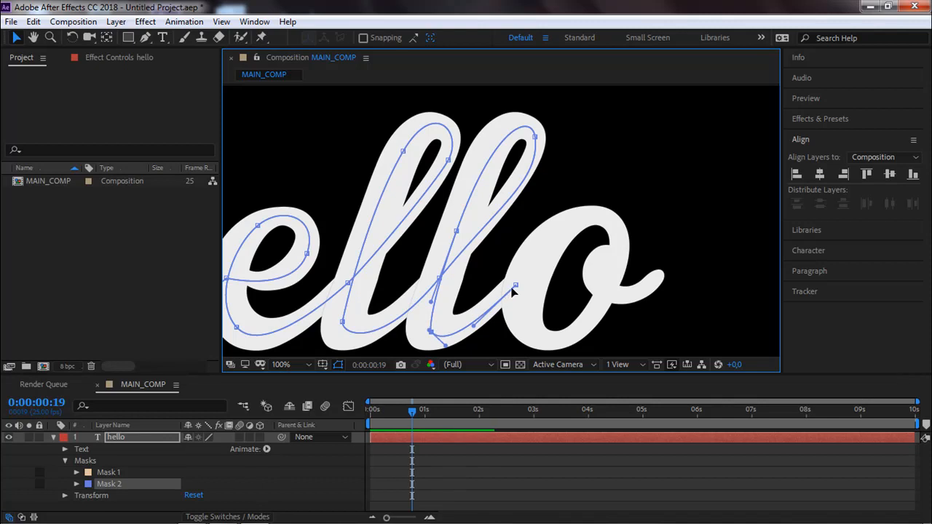
click(515, 285)
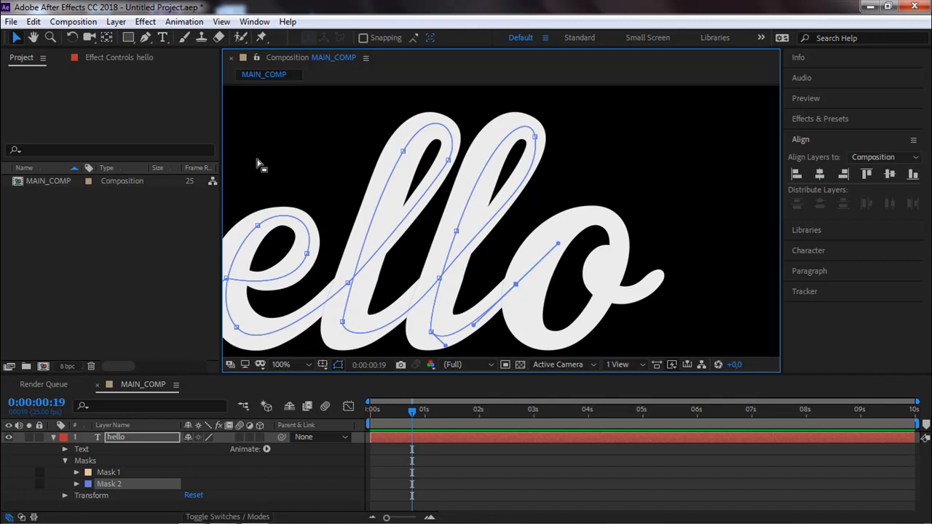
click(145, 37)
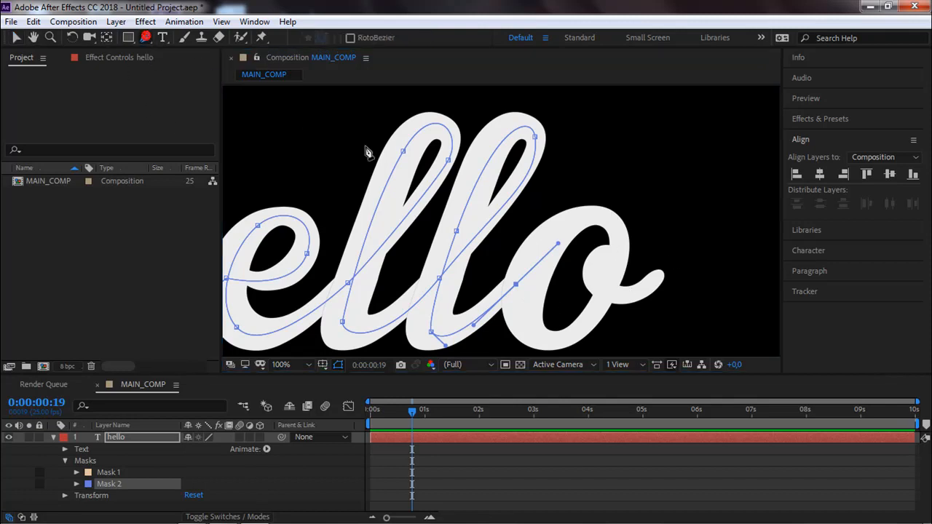
click(620, 254)
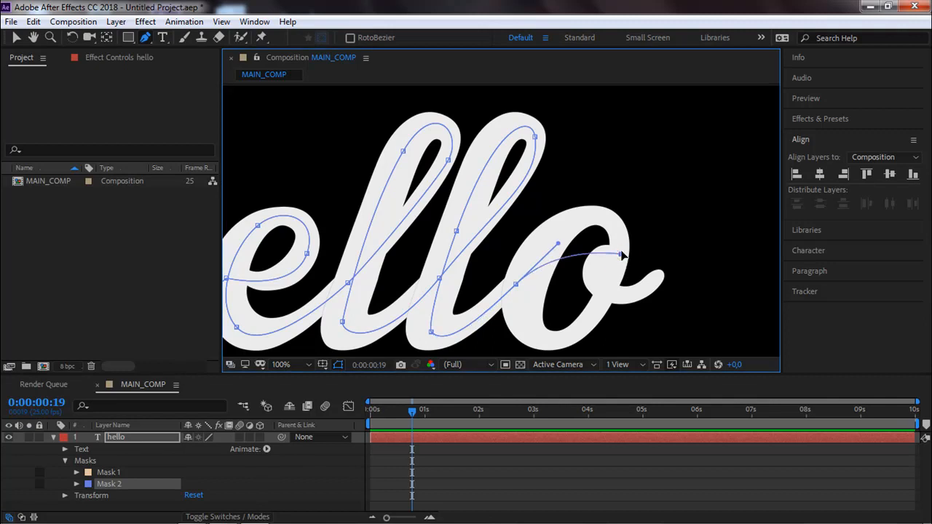
click(34, 21)
click(45, 27)
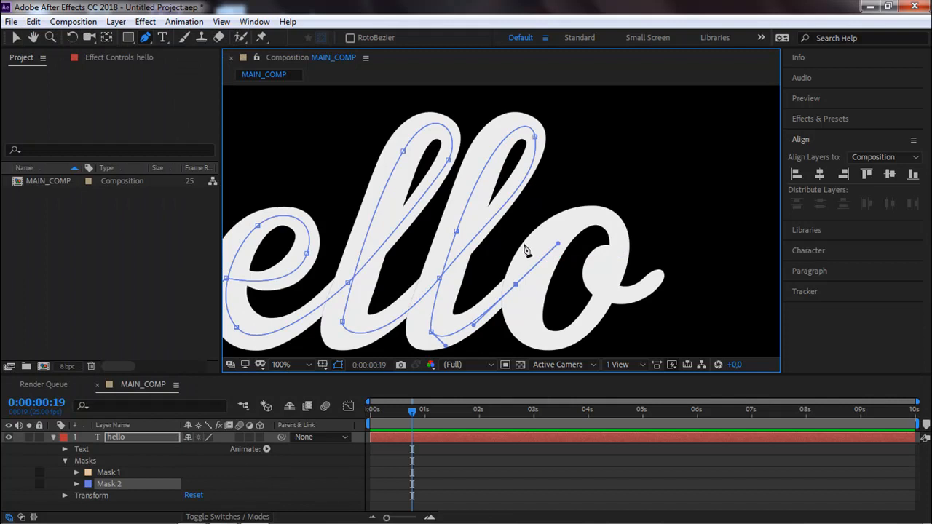
Start a separate Mask 3 at the o's upper right, curving it counterclockwise around the o and into its small inner loop.
drag(514, 271, 515, 188)
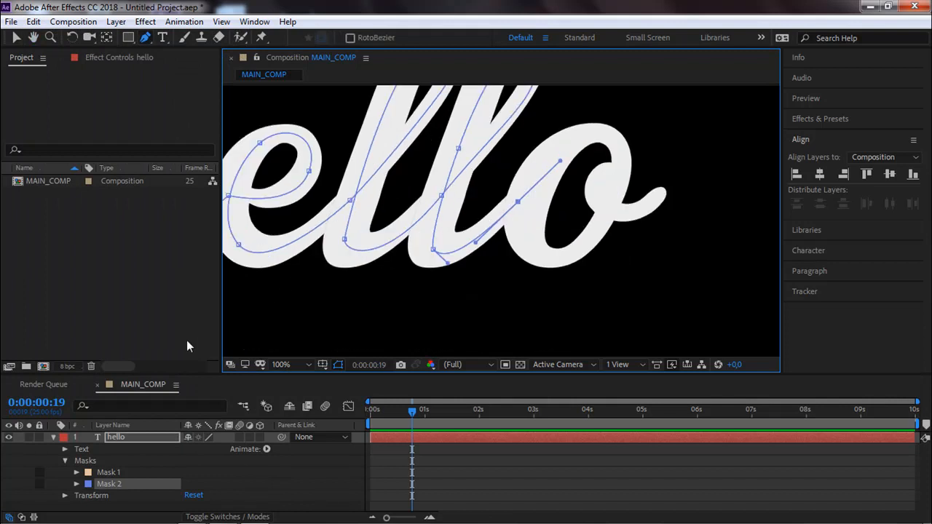
click(16, 37)
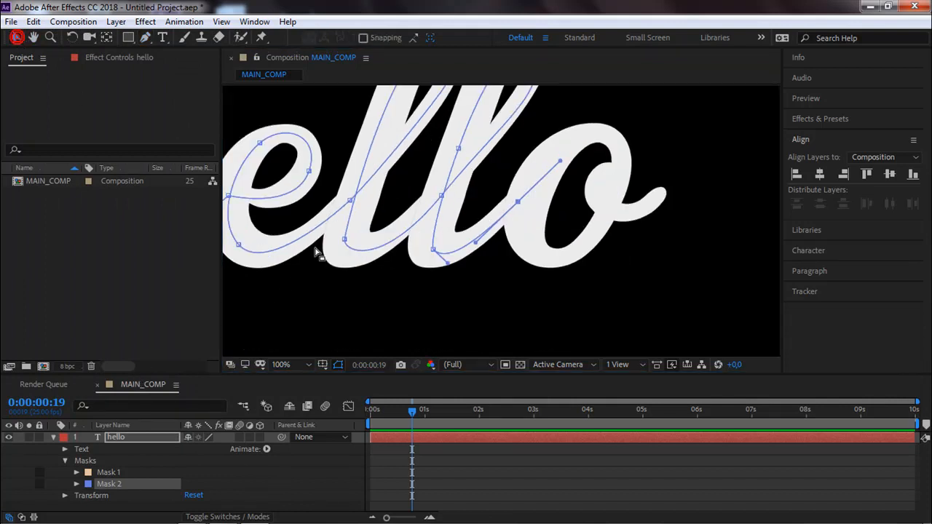
click(366, 304)
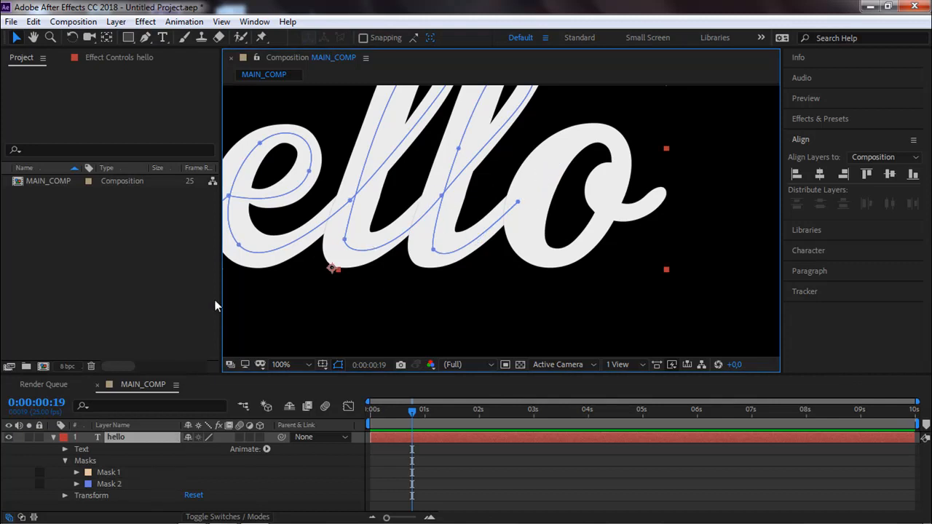
click(146, 39)
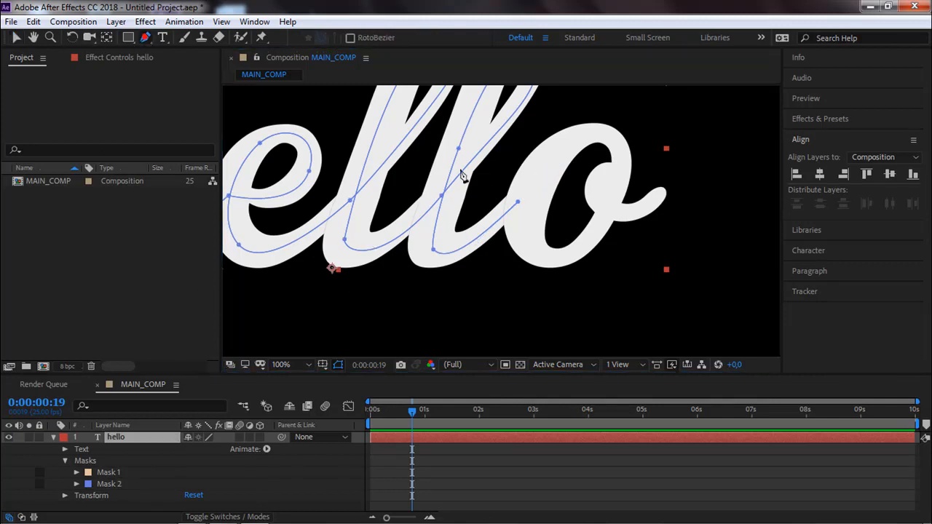
click(622, 172)
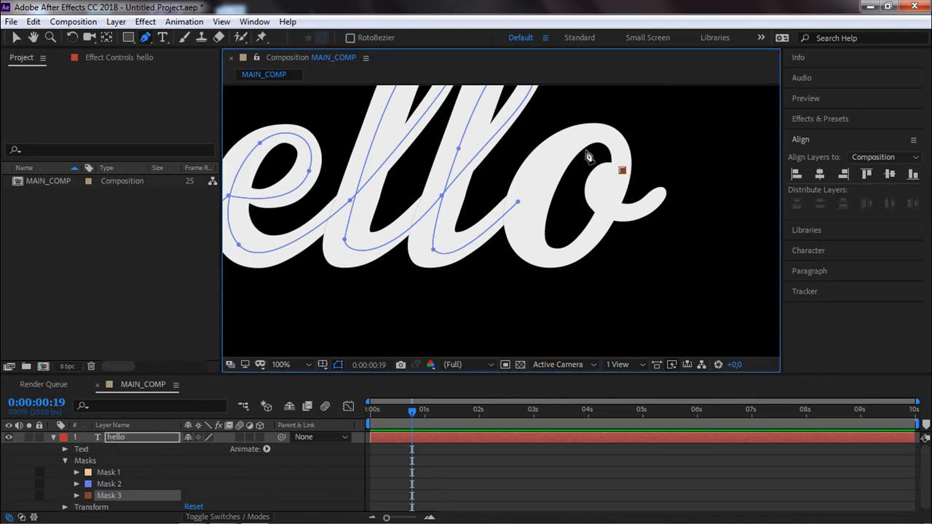
drag(555, 156, 495, 217)
click(529, 243)
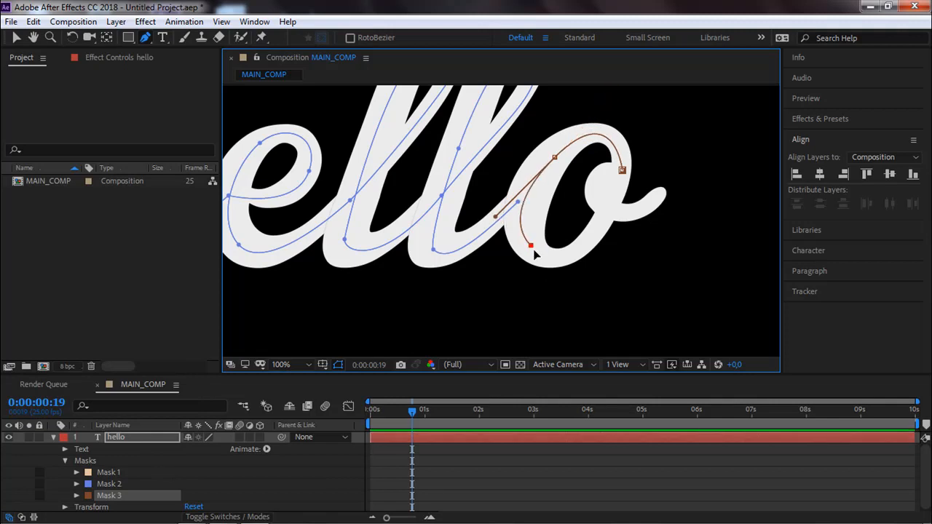
drag(530, 247, 537, 254)
drag(620, 186, 602, 213)
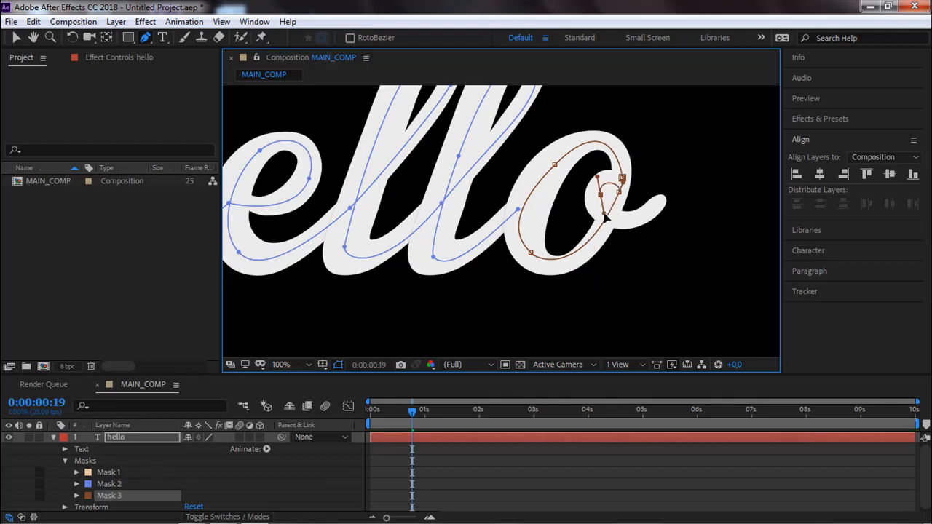
Extend Mask 3 to the tip of the o's exit stroke and adjust the end point and its handle.
drag(662, 198, 697, 157)
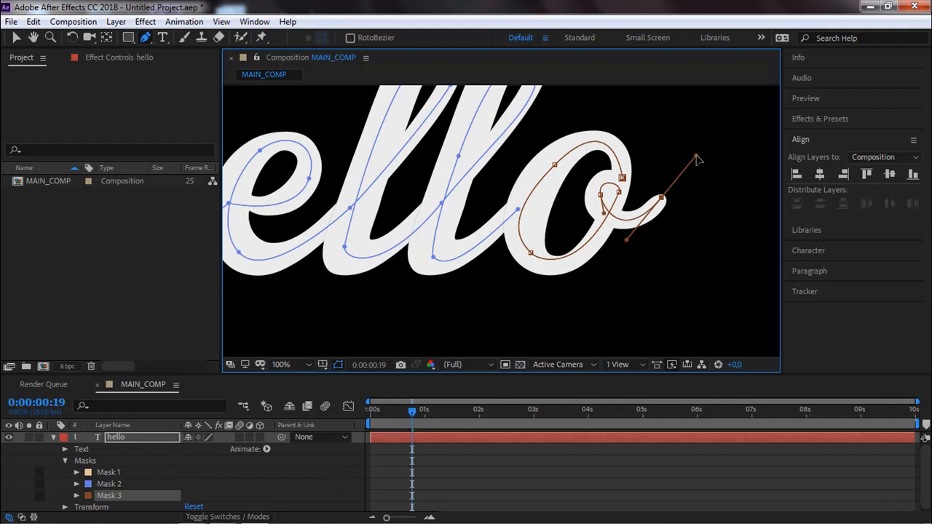
drag(661, 197, 663, 198)
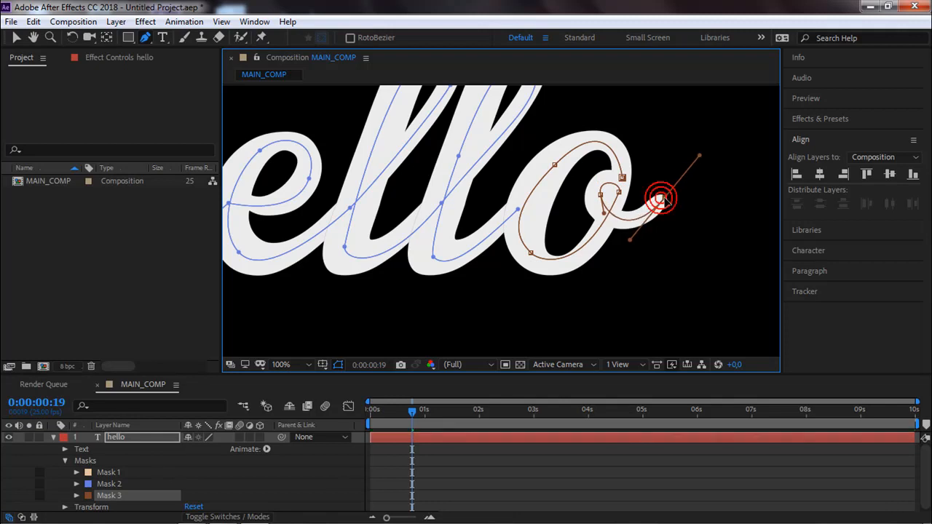
drag(630, 240, 625, 245)
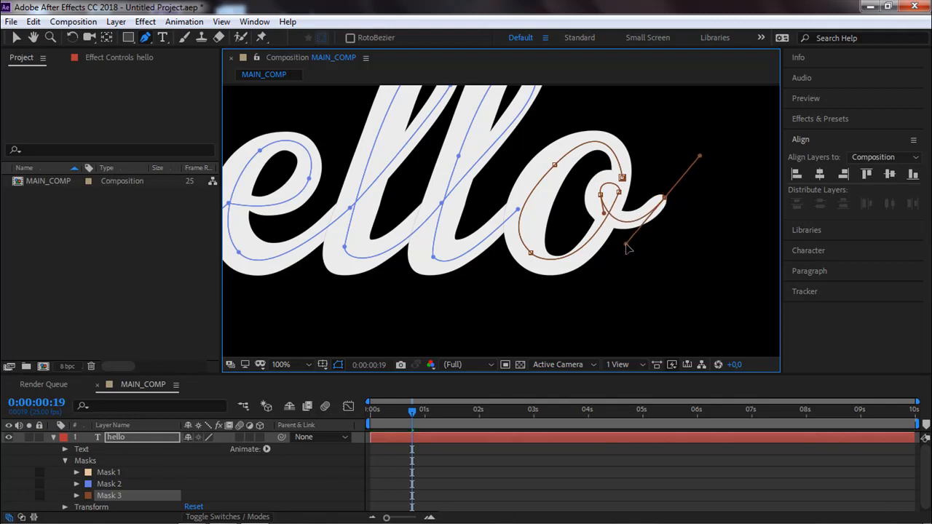
Refine Mask 3's lower-left and upper-left points and their handles to centre the curve in the o's stroke.
drag(532, 254, 501, 217)
drag(533, 262, 547, 275)
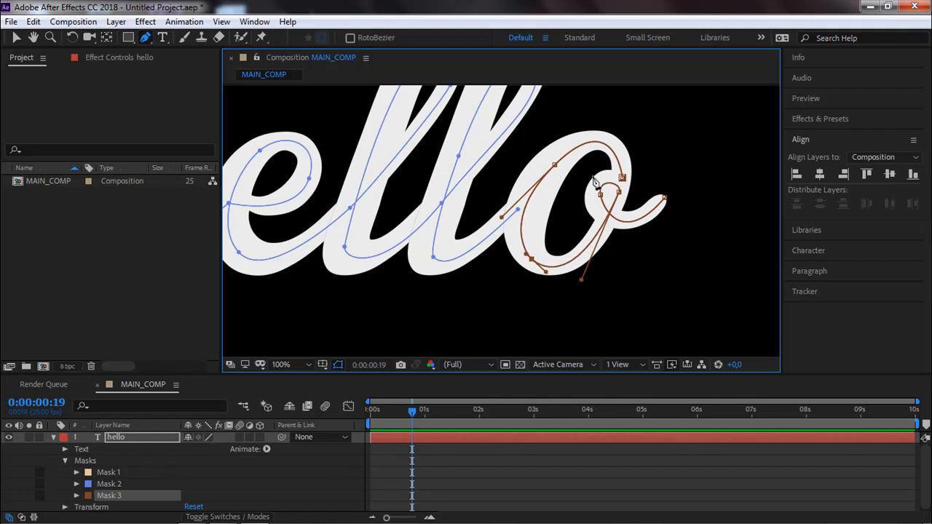
click(621, 179)
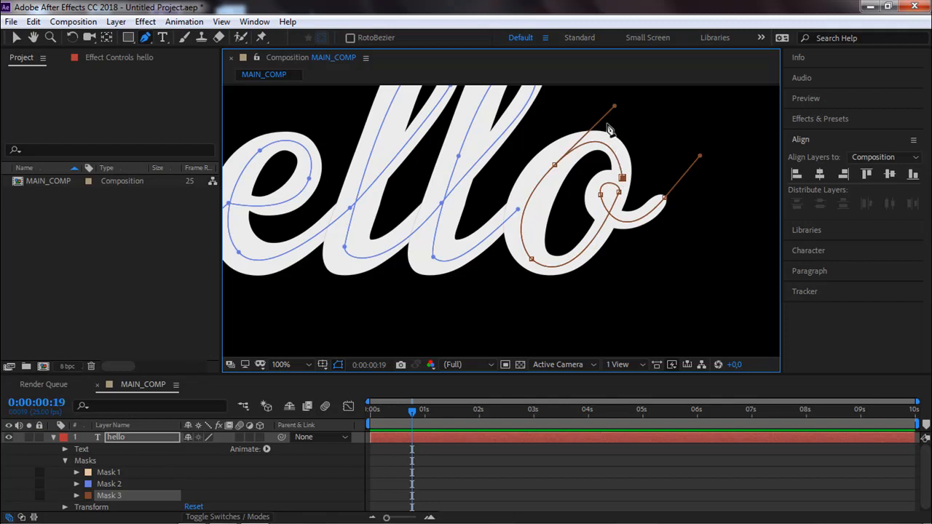
drag(555, 164, 553, 163)
drag(613, 106, 612, 110)
Leave the Pen tool, select the whole hello layer and collapse its Masks group.
drag(409, 194, 438, 234)
scroll(429, 221, down, 2)
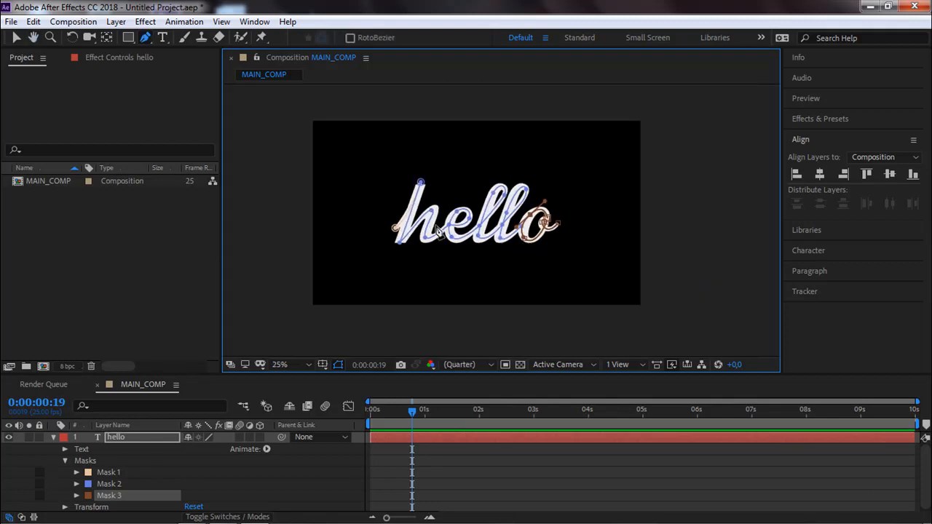
click(16, 38)
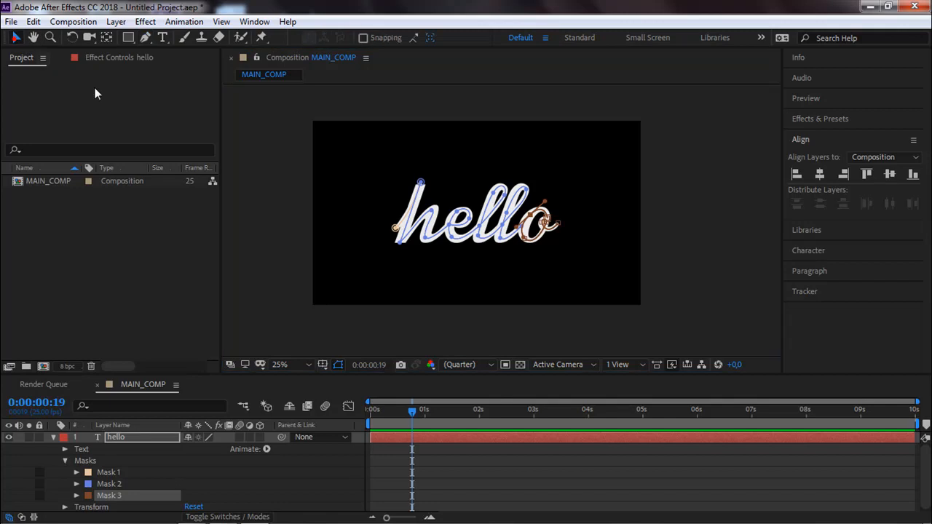
click(422, 217)
key(period)
drag(437, 223, 459, 200)
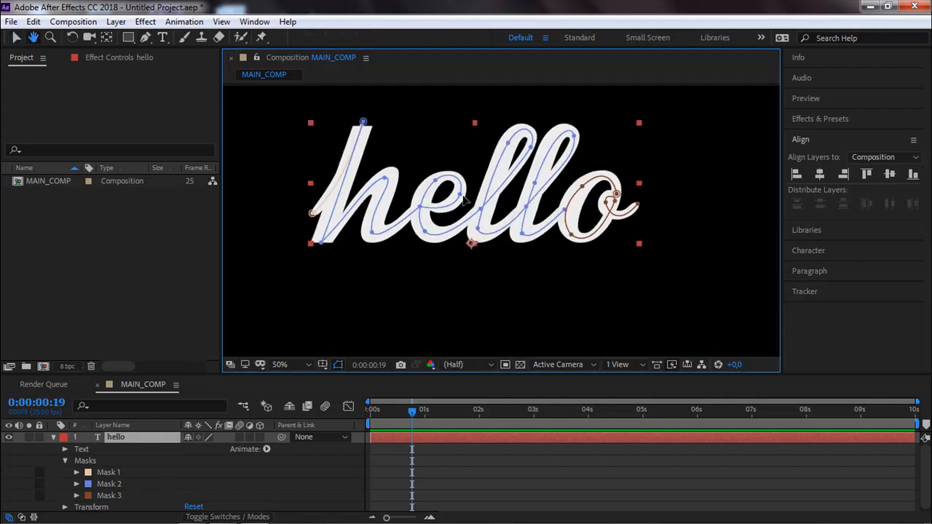
click(65, 461)
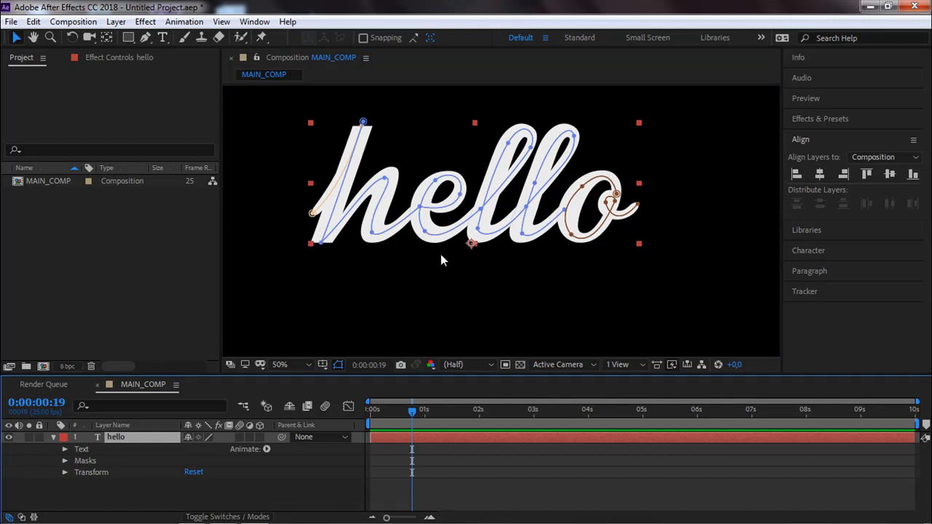
Apply the Generate category's Stroke effect to the whole hello text layer.
click(434, 294)
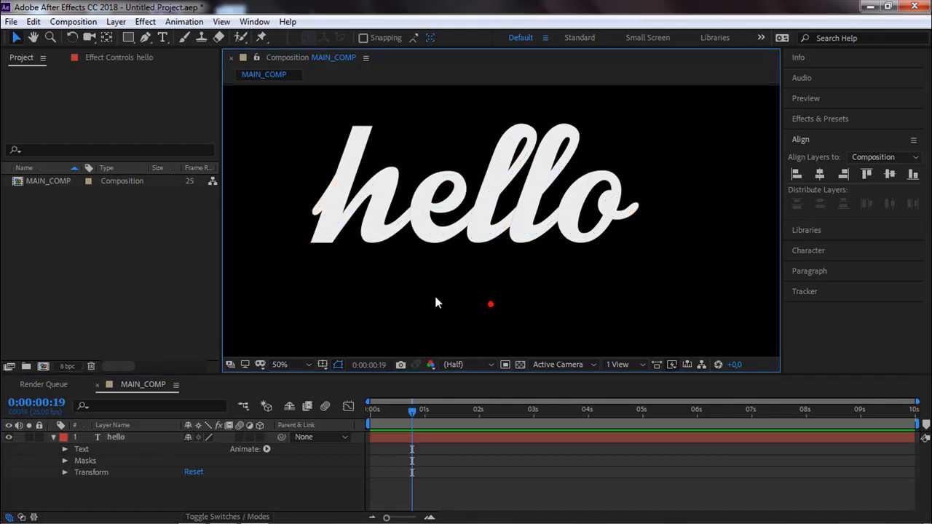
click(421, 243)
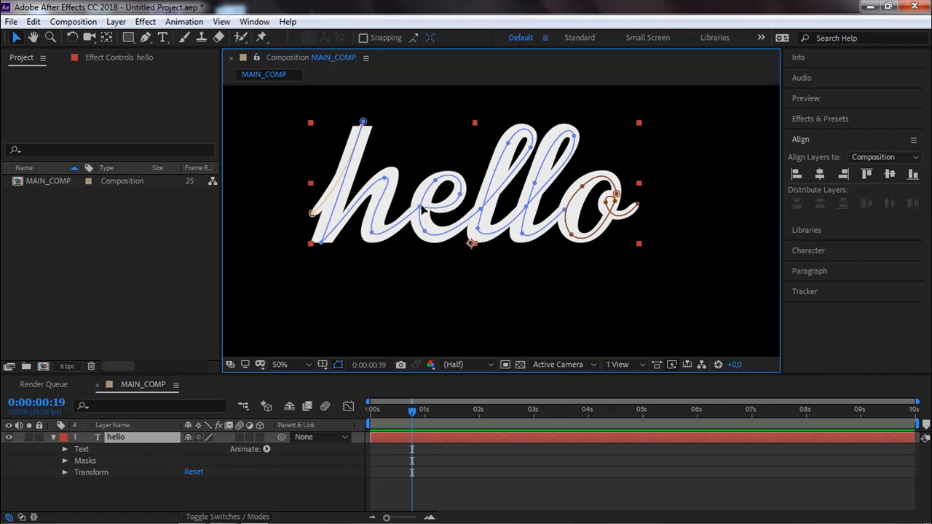
click(141, 443)
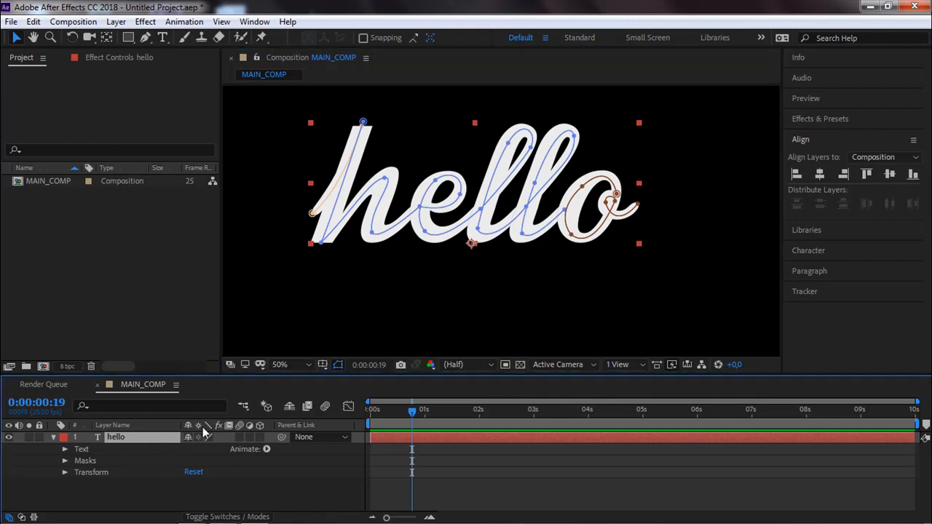
right_click(156, 435)
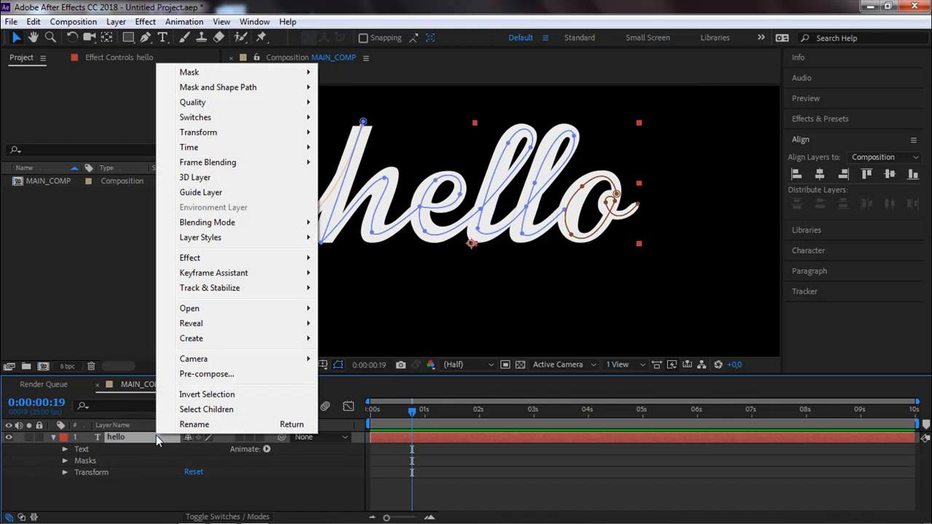
mouse_move(213, 257)
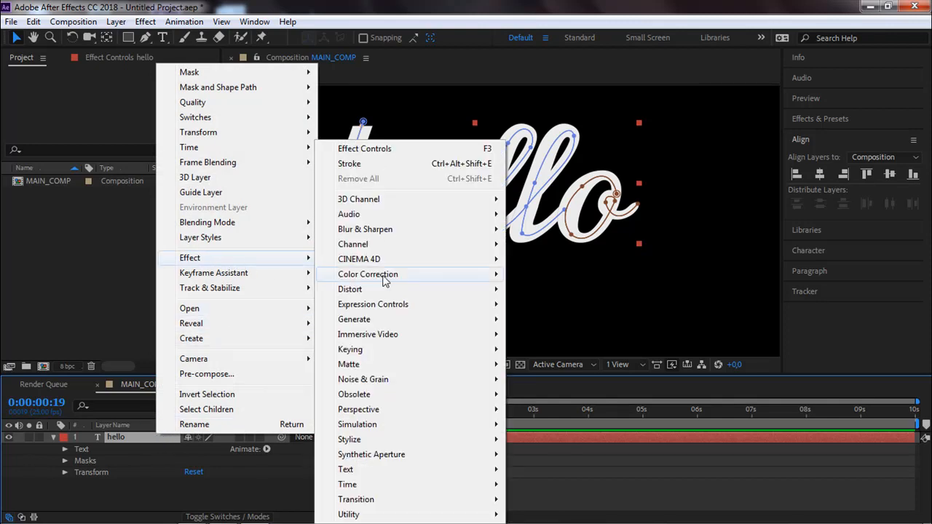
mouse_move(405, 279)
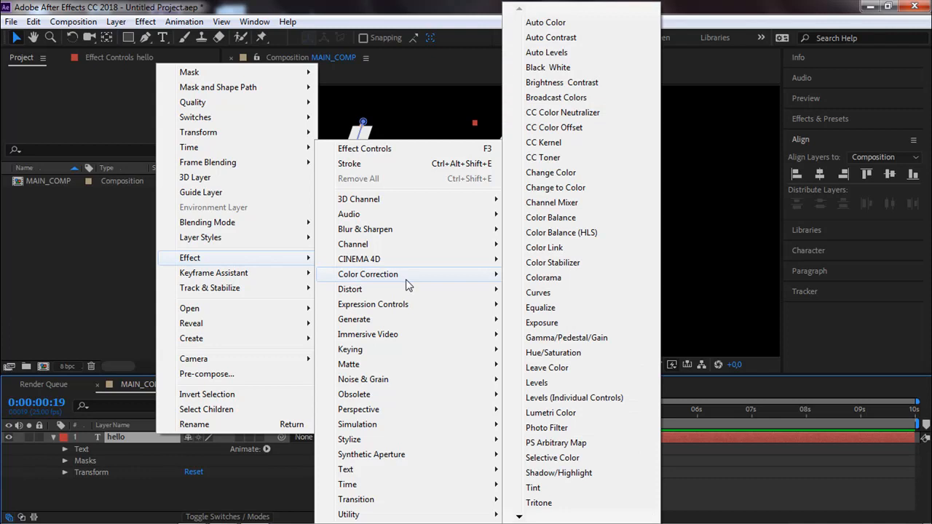
mouse_move(383, 322)
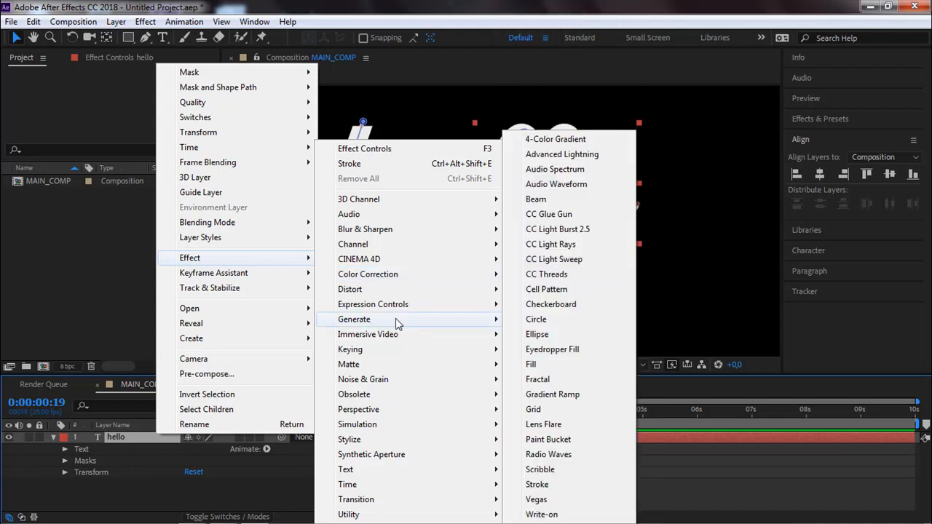
click(551, 484)
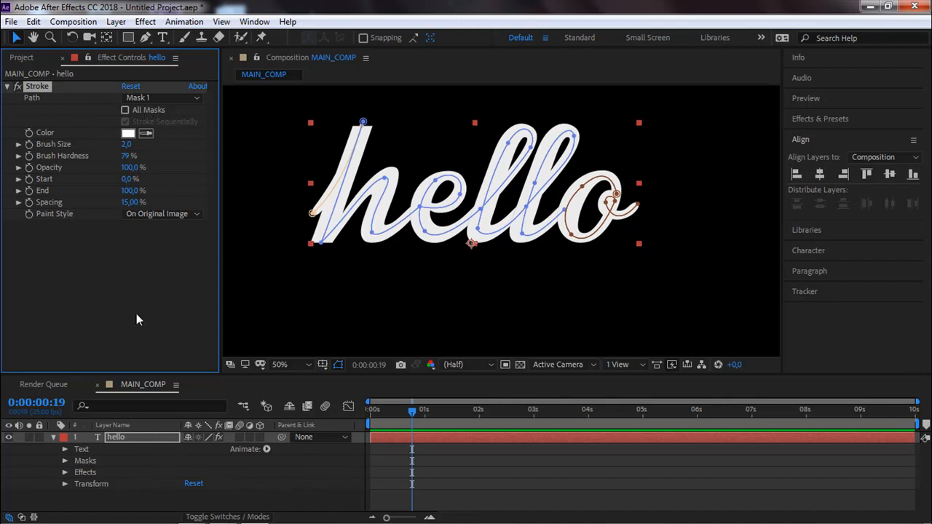
Expand the hello layer's Masks and Effects groups and review the masks available as the Stroke effect's path.
click(65, 461)
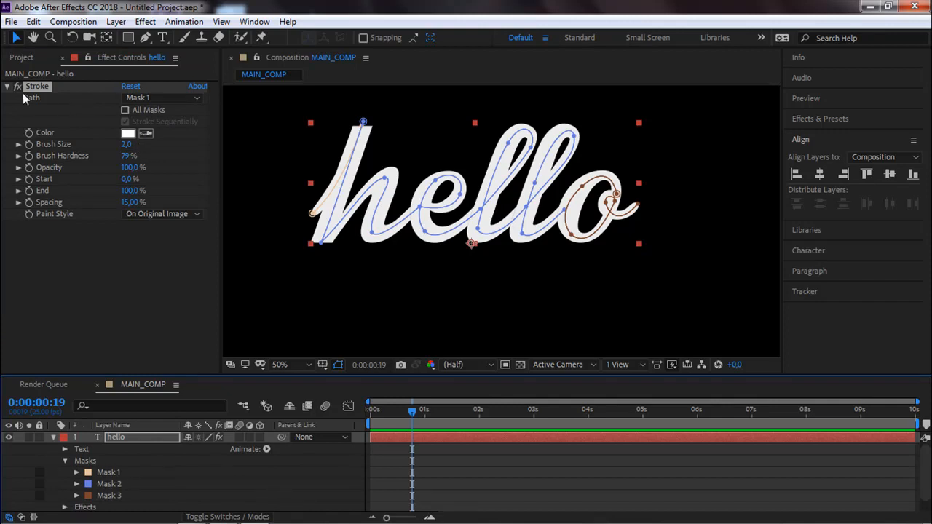
click(162, 102)
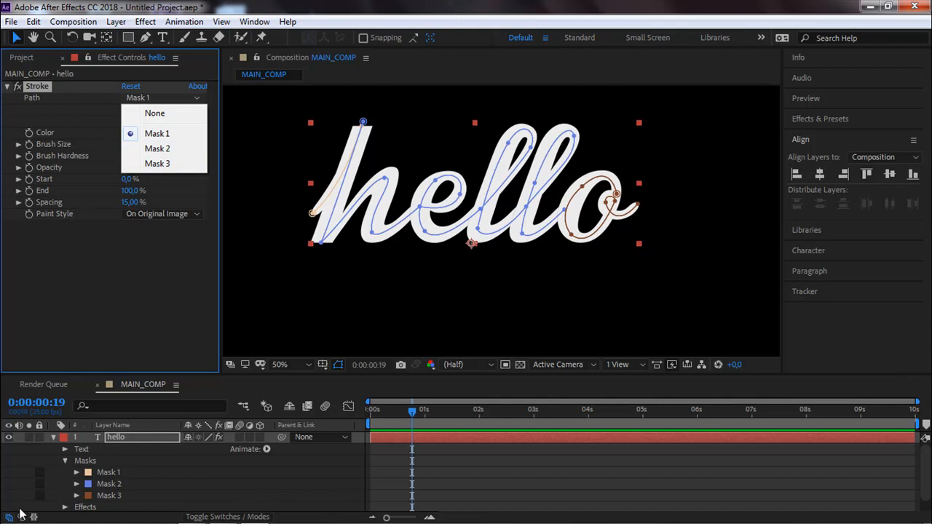
click(65, 507)
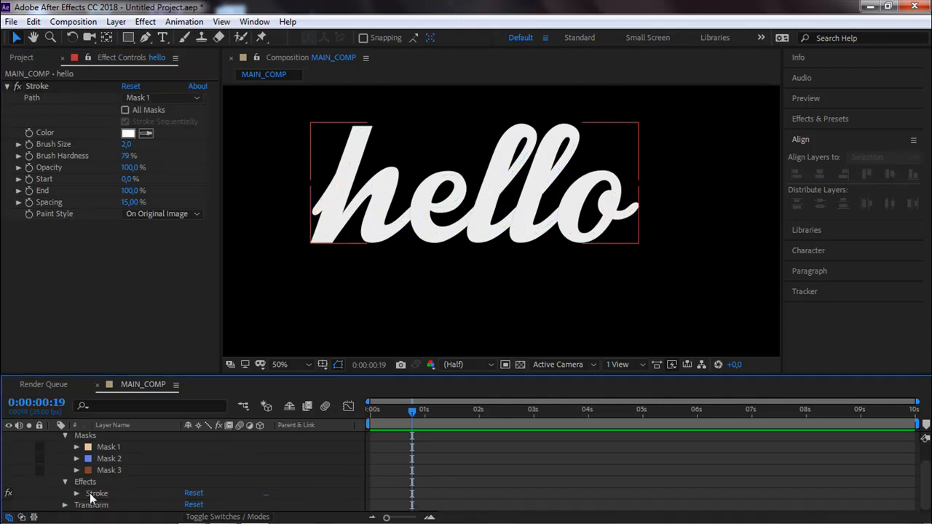
scroll(107, 488, up, 1)
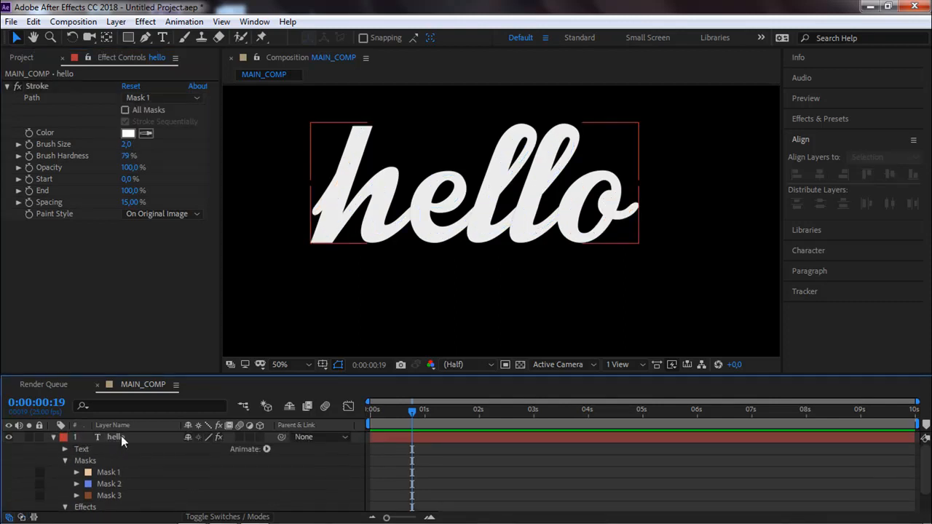
scroll(120, 441, down, 2)
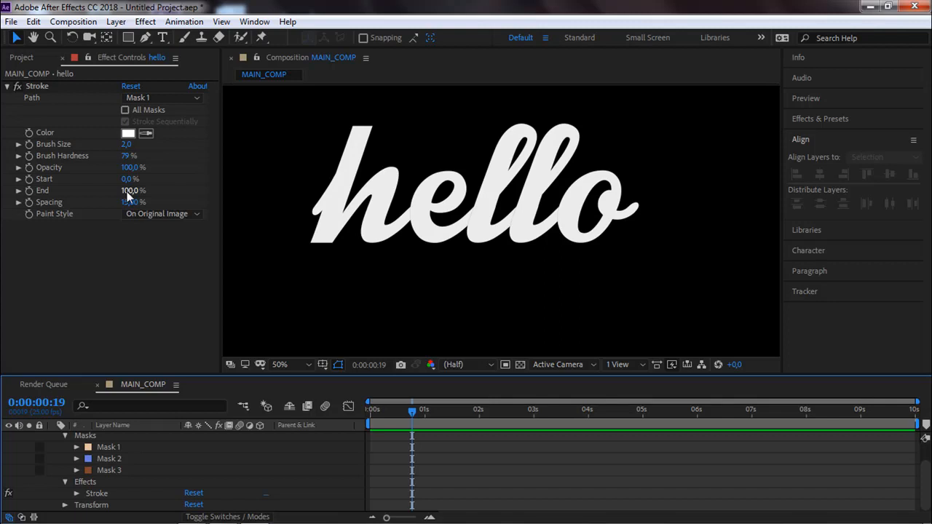
Make the Stroke effect follow all masks and set its Paint Style to Reveal Original Image.
click(127, 109)
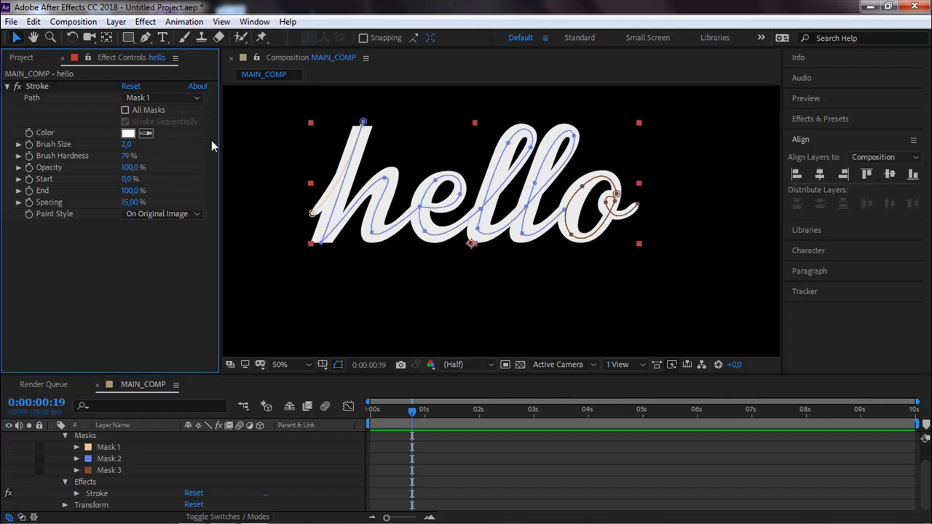
click(125, 110)
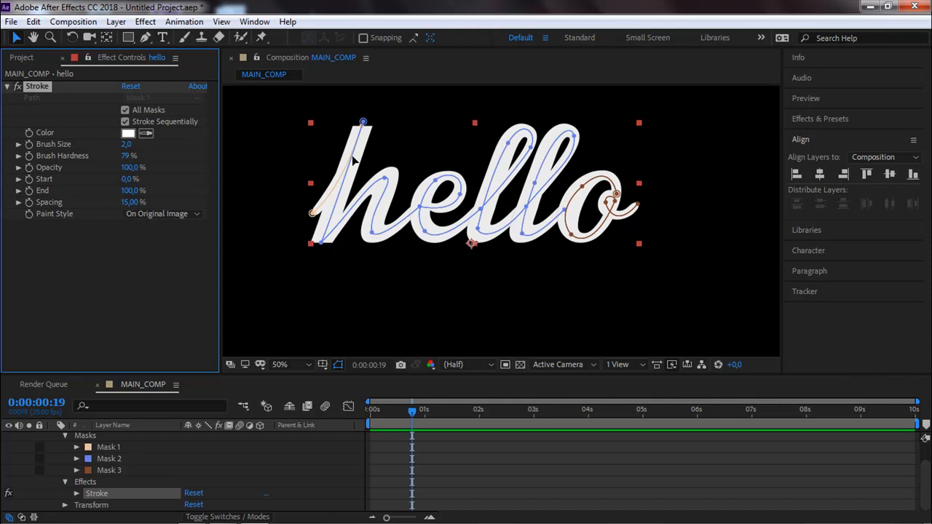
click(177, 216)
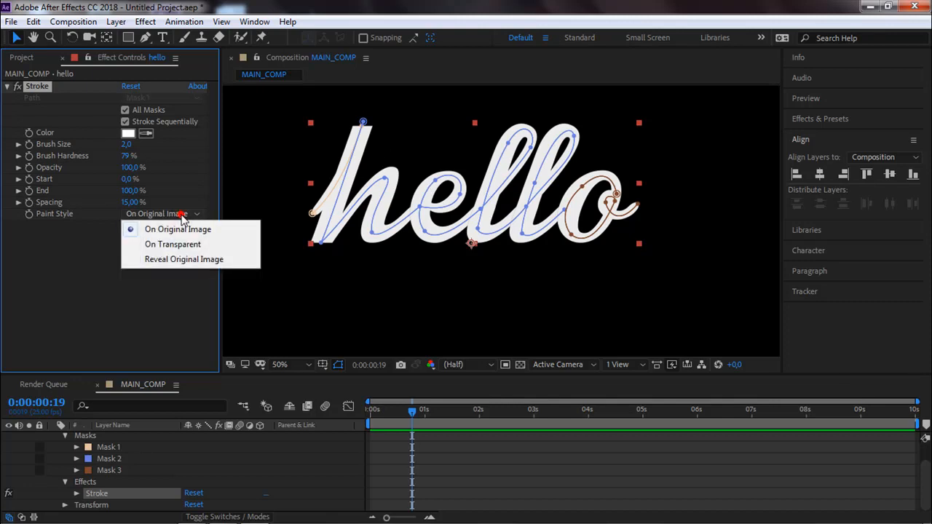
click(162, 261)
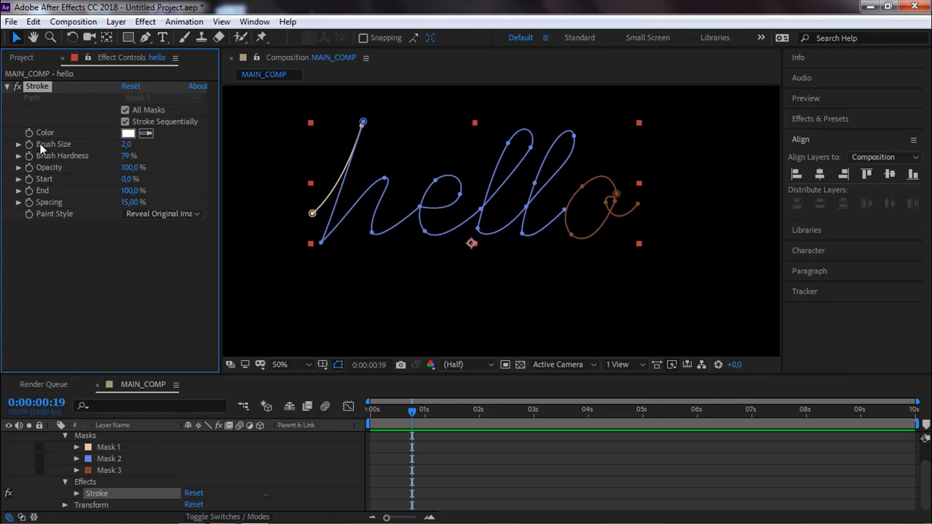
Increase the Stroke effect's brush size to 11.3 and further to 22.5 to reveal more of the hello lettering.
drag(126, 144, 182, 140)
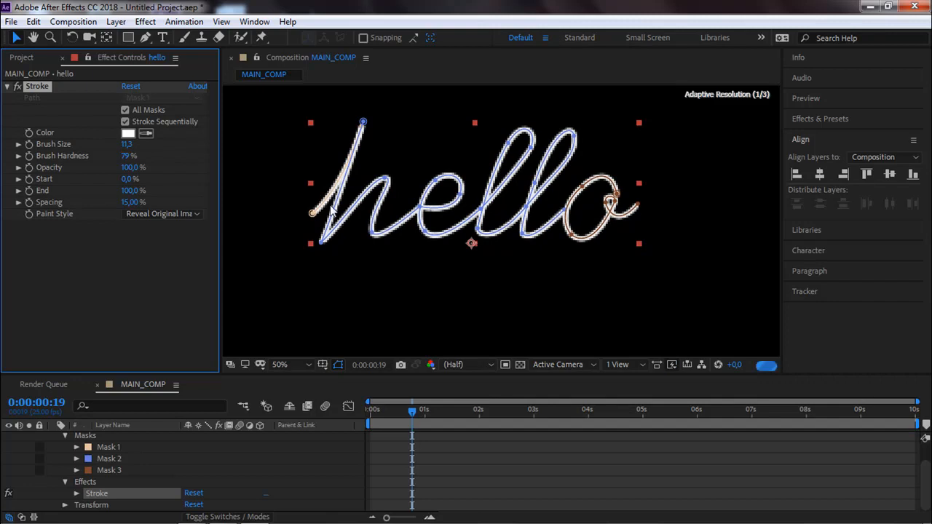
key(period)
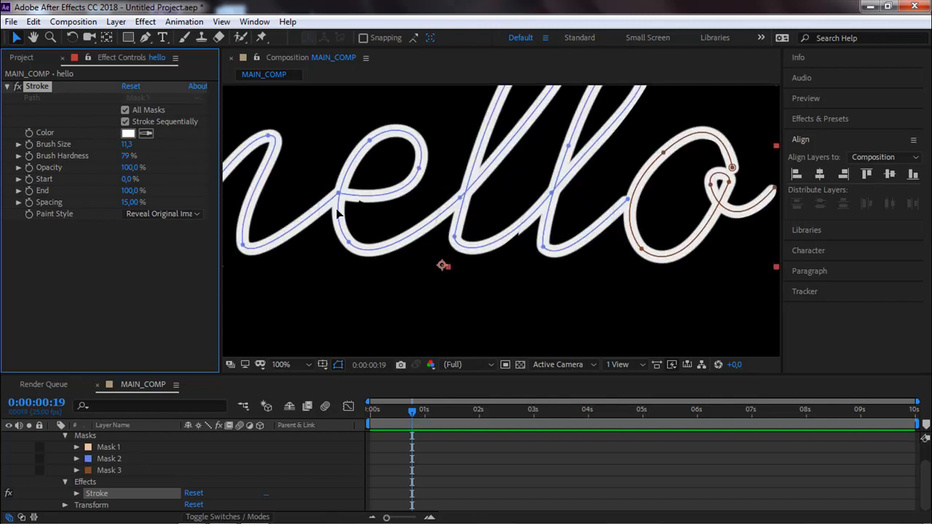
scroll(240, 237, left, 3)
drag(229, 267, 271, 255)
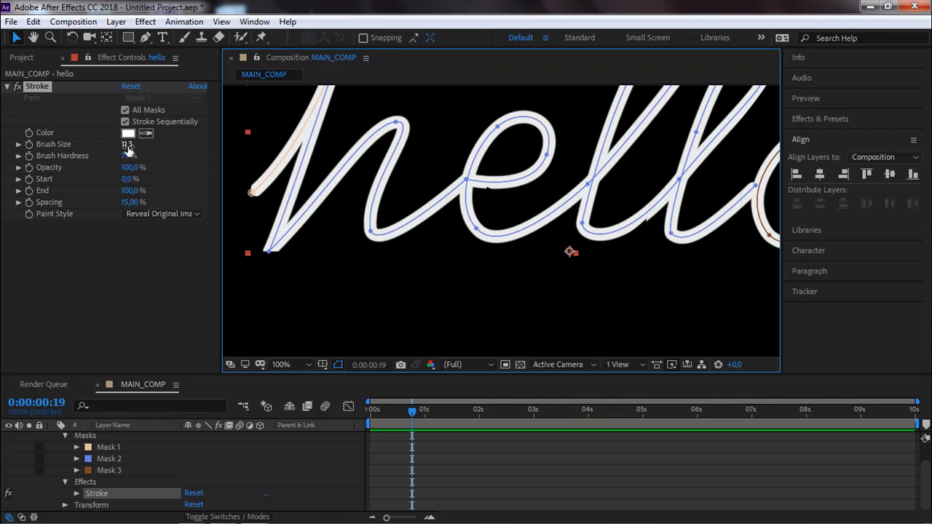
drag(128, 144, 201, 146)
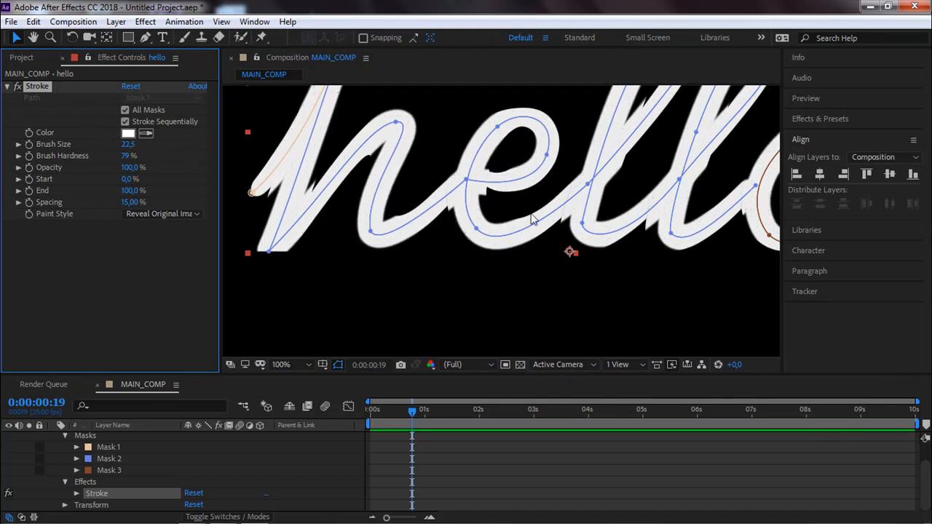
Increase the Stroke effect's brush size to 44.3 and deselect the hello layer to check the lettering's coverage.
scroll(347, 224, down, 3)
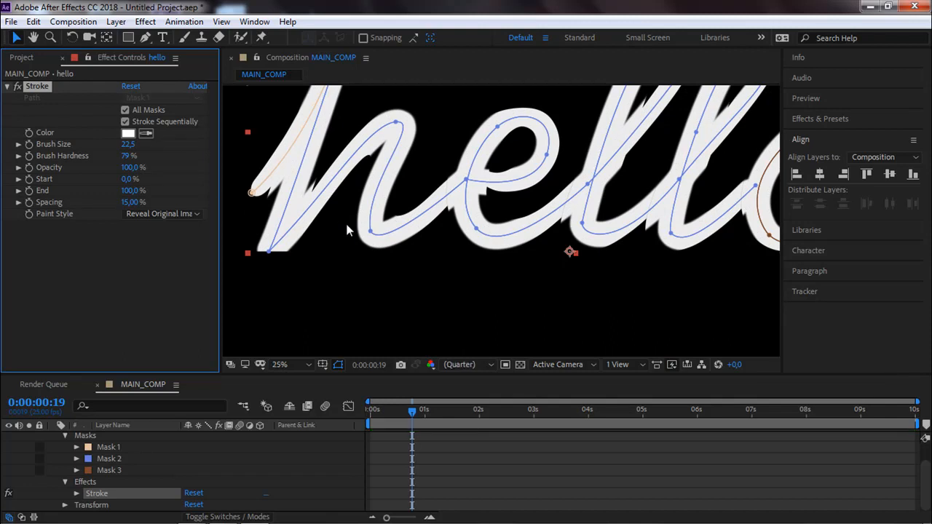
scroll(306, 214, up, 2)
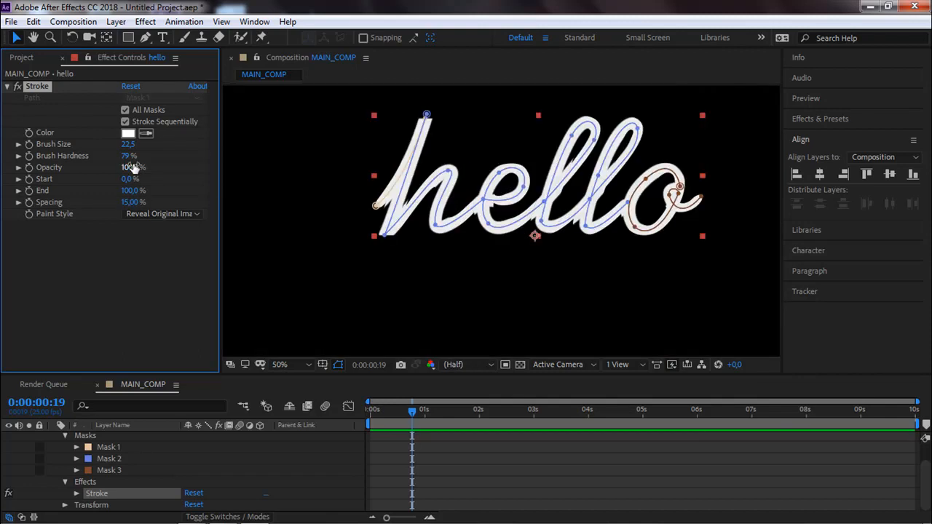
drag(401, 197, 332, 207)
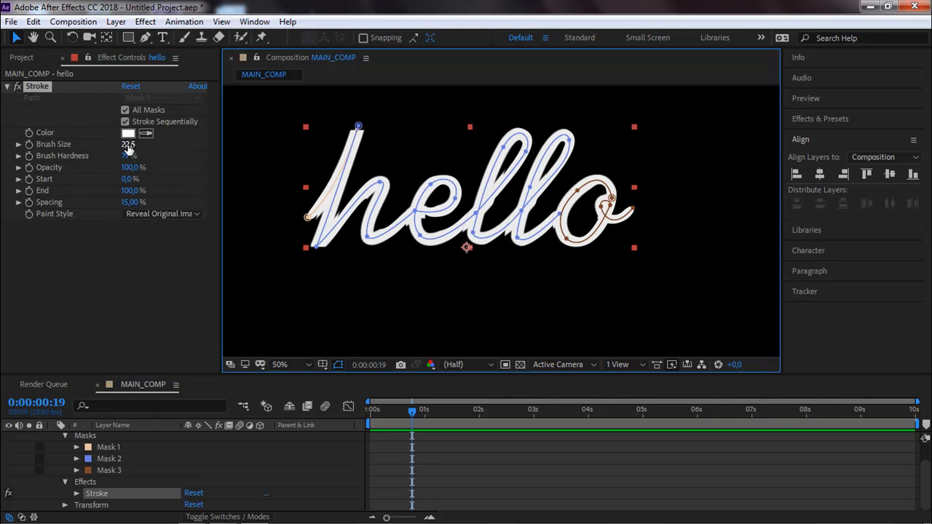
drag(127, 144, 264, 133)
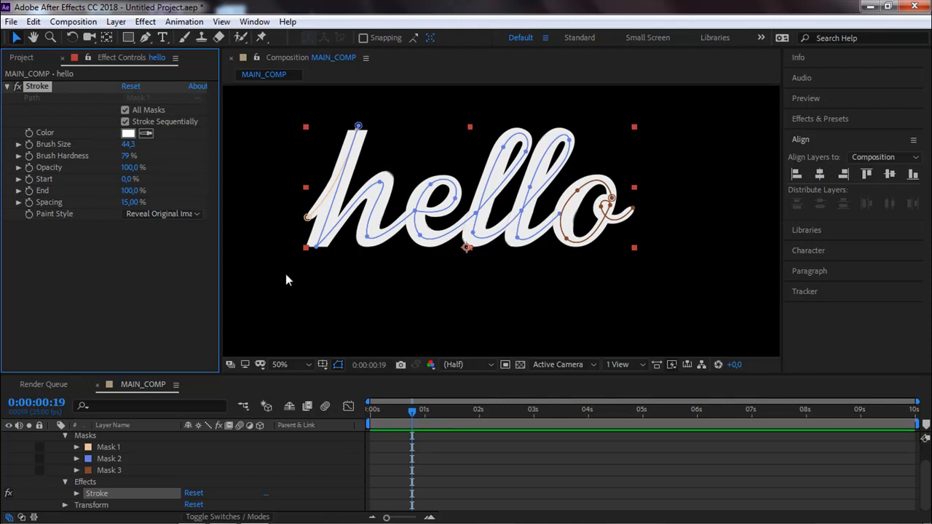
click(329, 284)
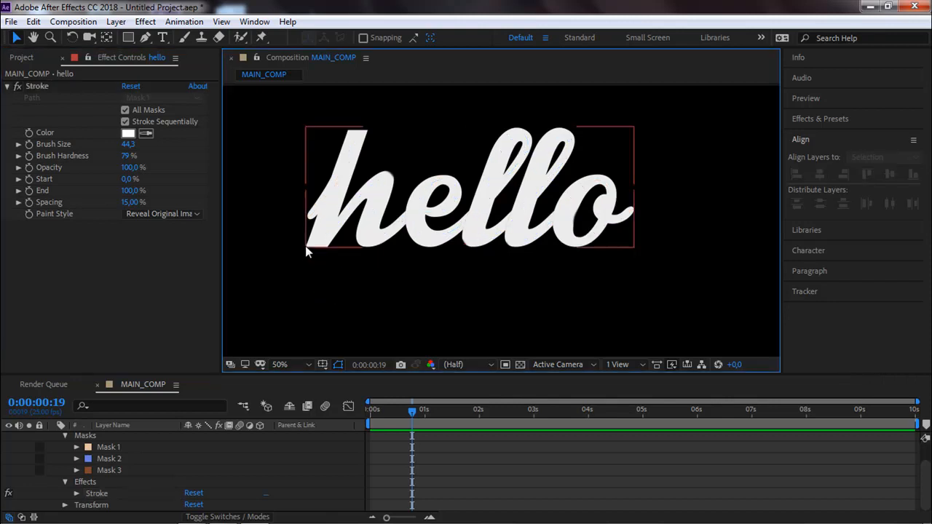
Configure the Stroke effect to paint On Original Image in red FF0000 with a brush size of 21.6.
click(175, 213)
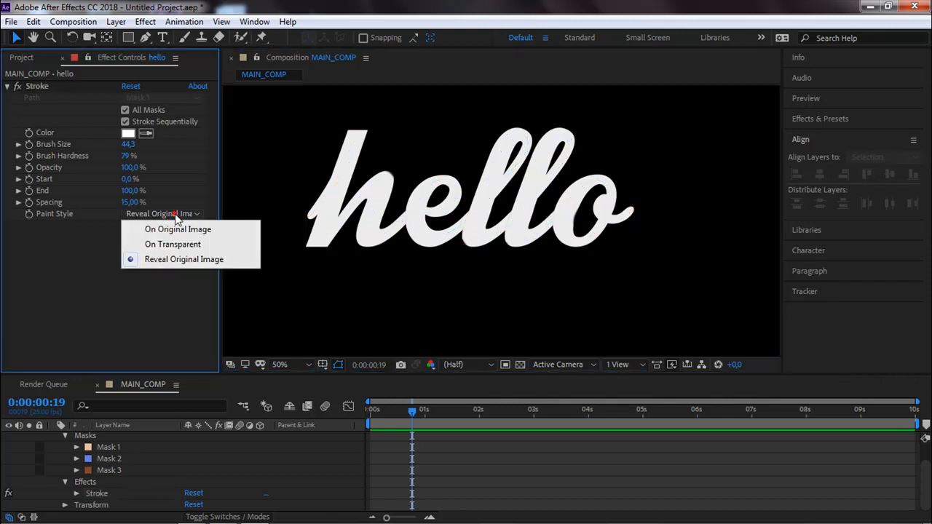
click(168, 229)
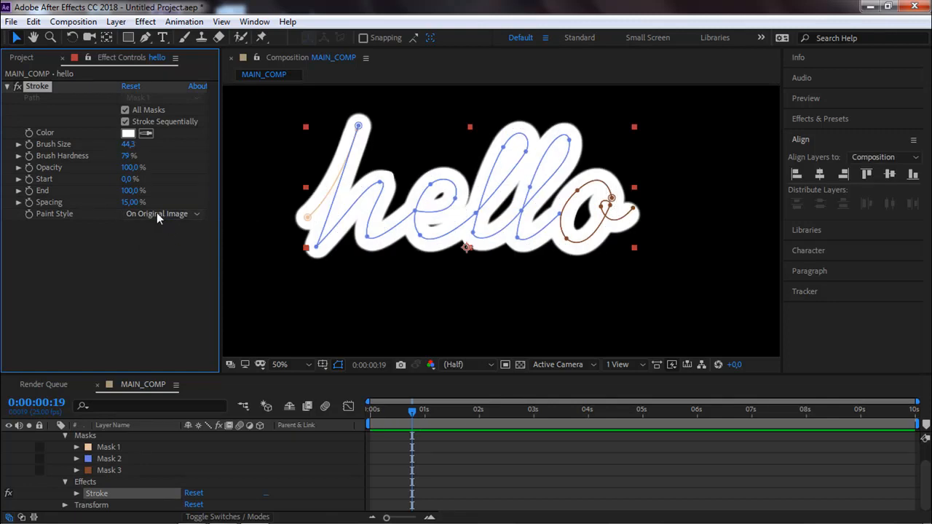
click(128, 132)
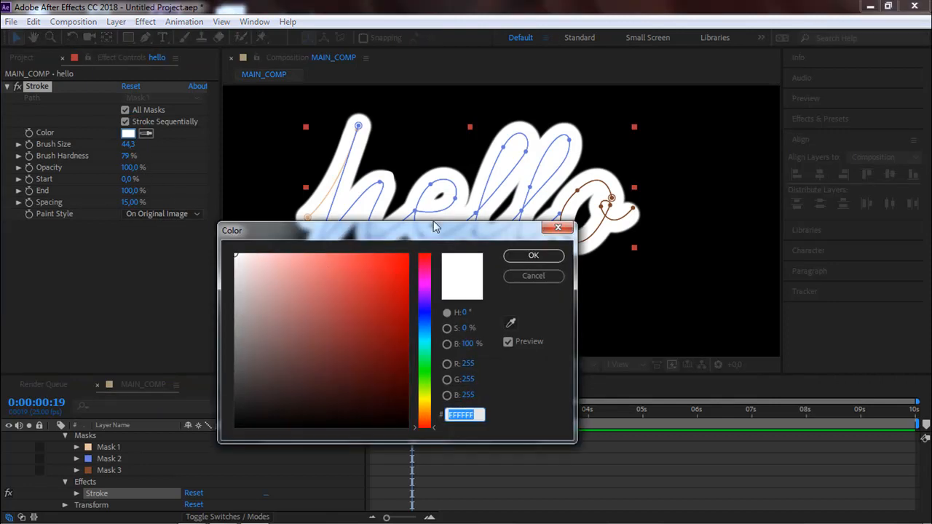
click(407, 255)
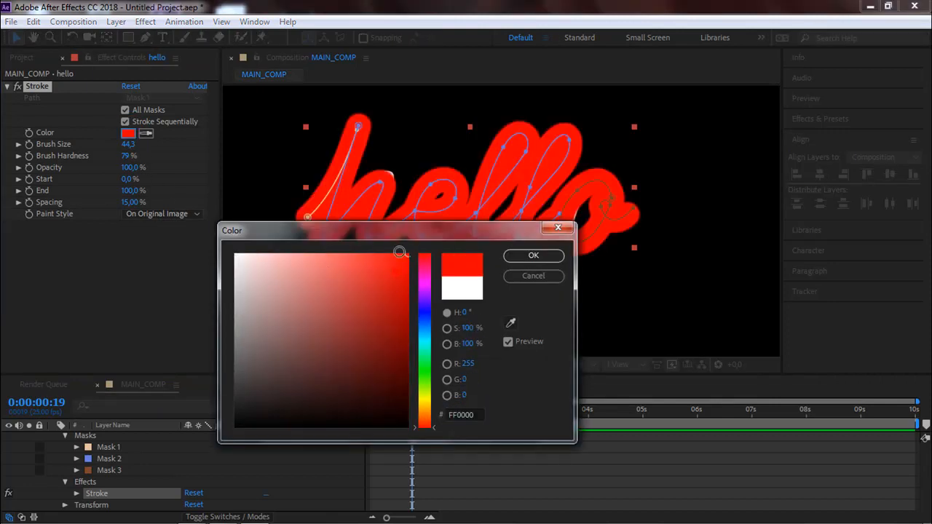
click(526, 254)
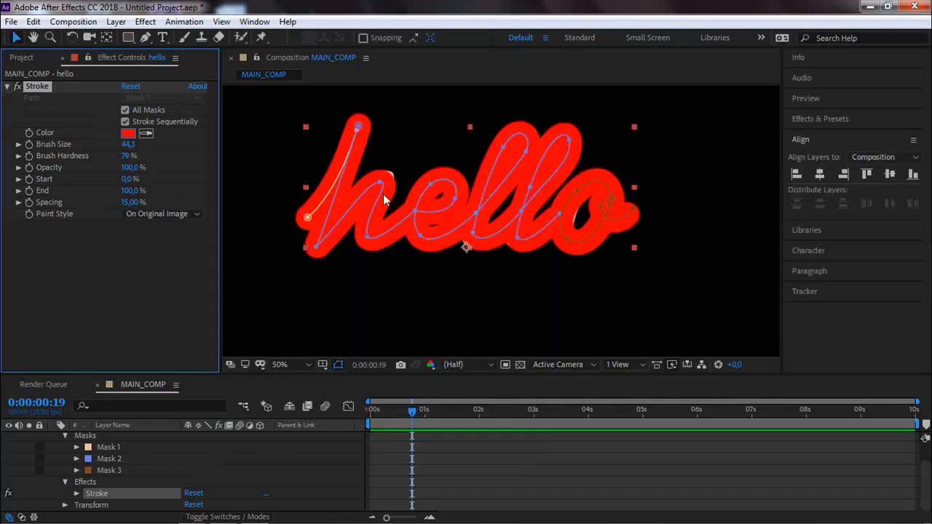
click(128, 146)
drag(128, 146, 6, 179)
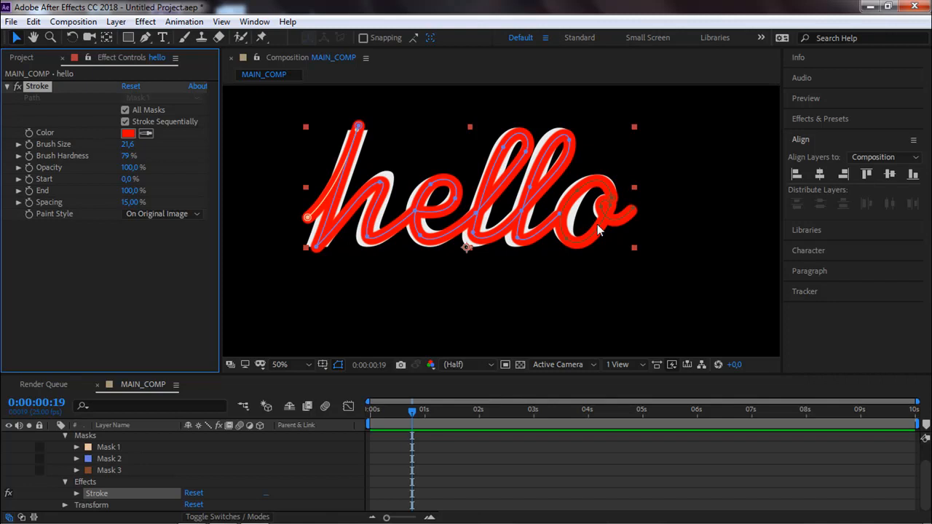
Reshape Mask 2 along the left side of the e by adjusting its upper curve handle and its lower-left vertex.
scroll(597, 230, down, 2)
drag(409, 187, 375, 212)
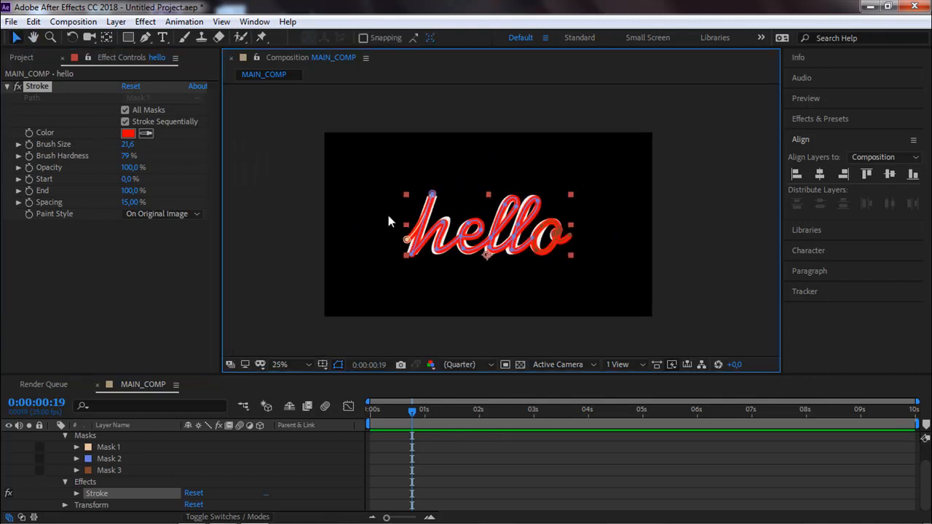
scroll(466, 230, up, 4)
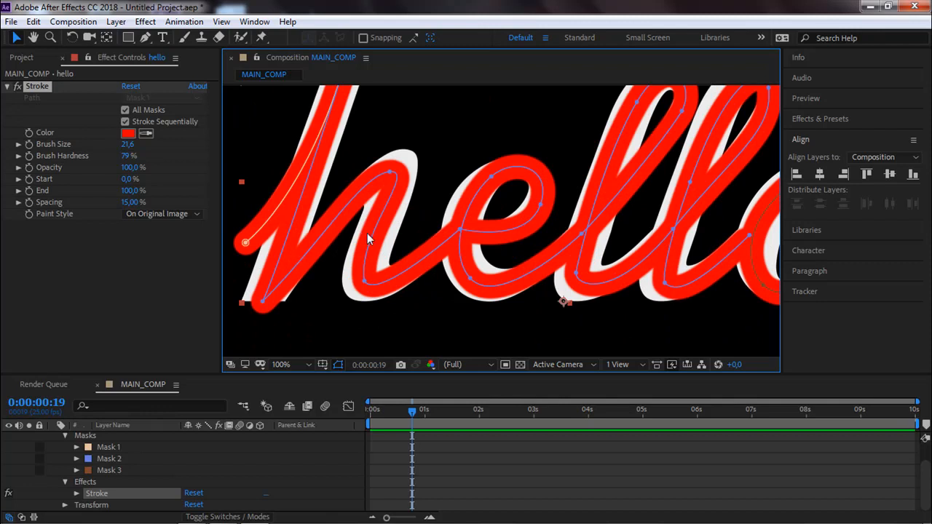
click(490, 174)
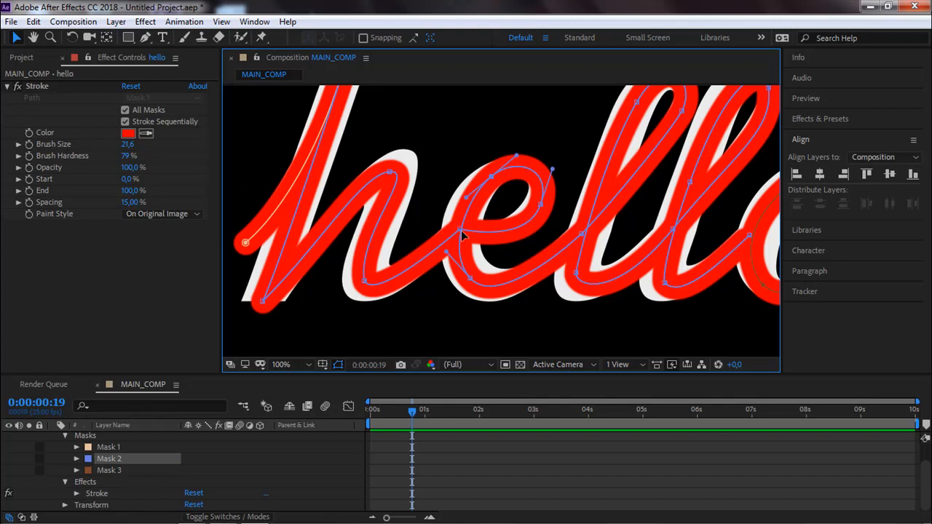
scroll(453, 222, up, 1)
drag(430, 173, 418, 175)
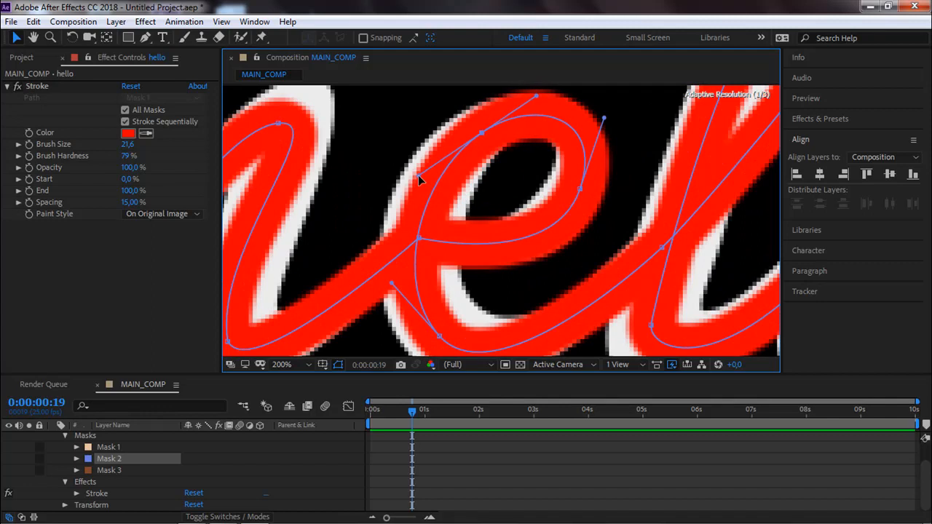
drag(446, 255, 429, 206)
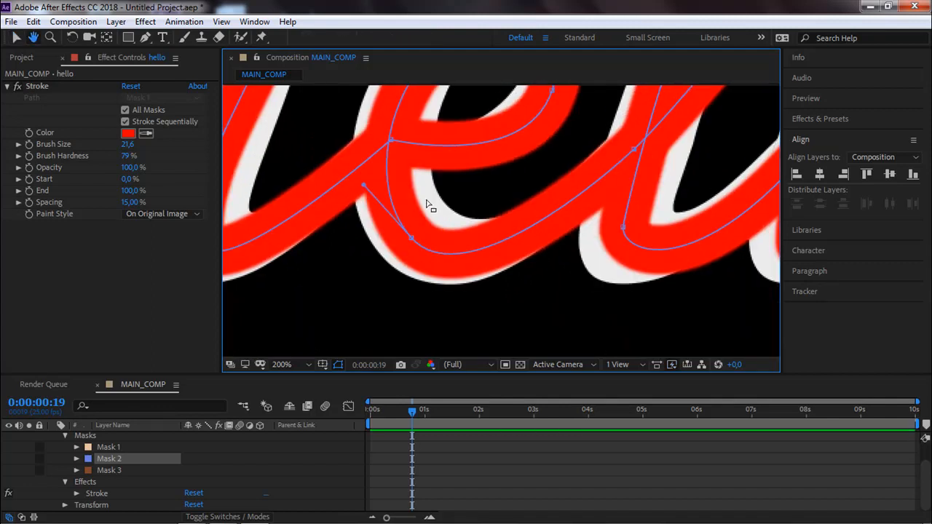
drag(411, 237, 361, 278)
Move Mask 2's upper-left vertex on the first l and adjust its handle to follow the letter's loop.
scroll(505, 214, down, 2)
drag(503, 214, 368, 276)
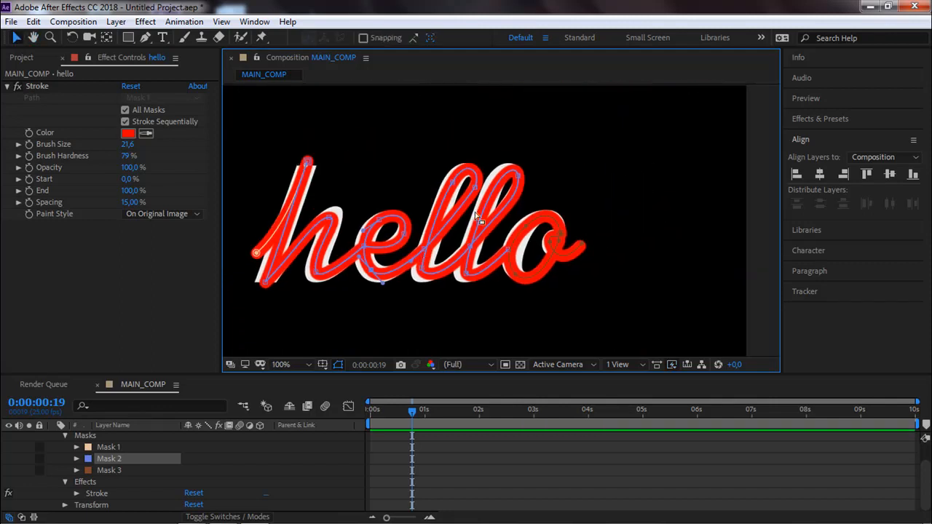
scroll(477, 218, up, 2)
drag(443, 190, 388, 174)
scroll(448, 196, down, 2)
scroll(428, 178, up, 1)
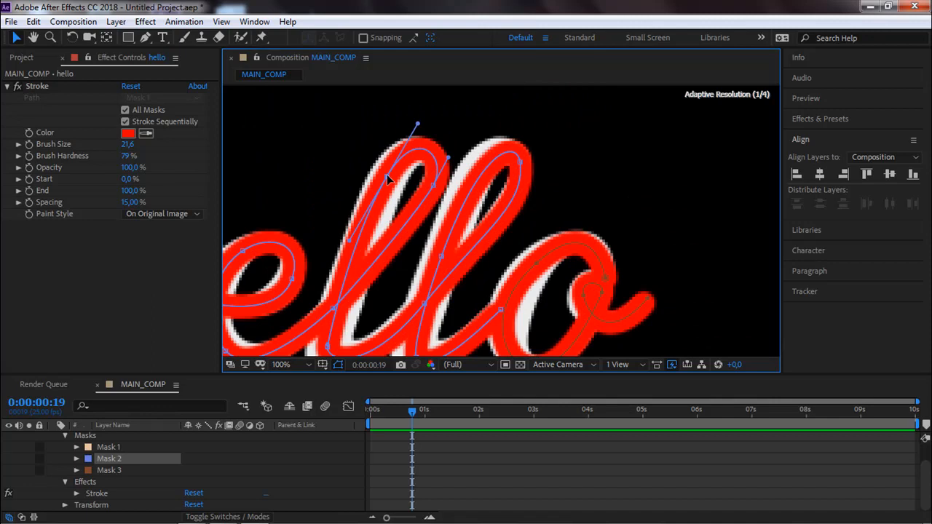
drag(350, 240, 409, 128)
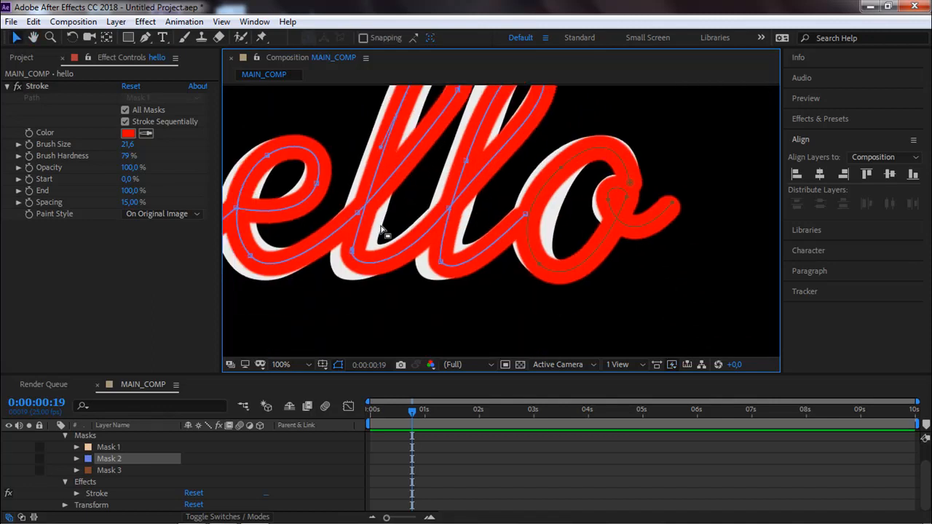
Shift Mask 2's vertices at the bases of both l's toward the uncovered lower-left edges of the lettering.
drag(351, 251, 349, 255)
drag(391, 279, 386, 273)
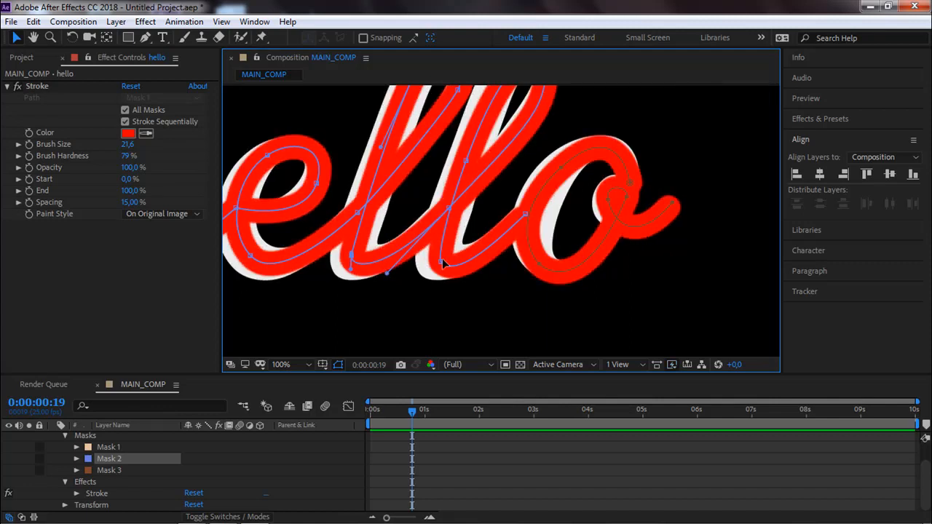
drag(437, 256, 437, 253)
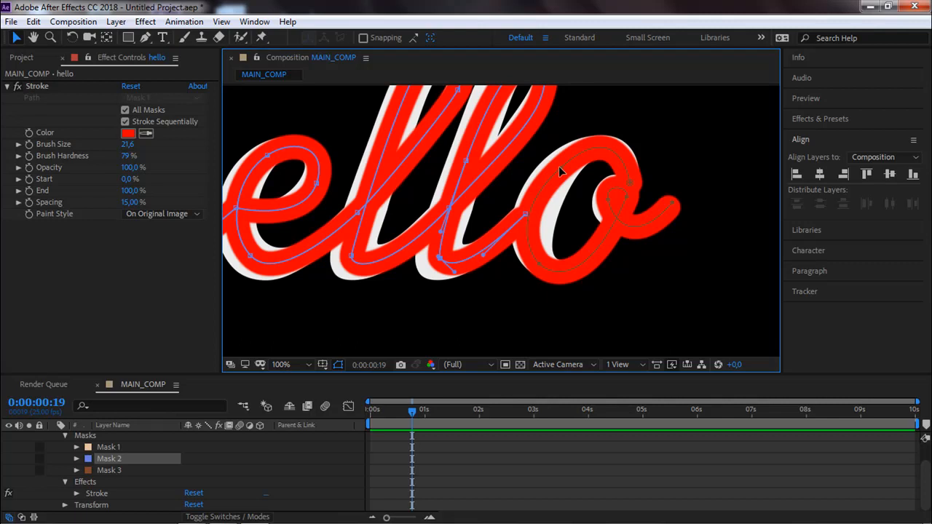
Reposition the upper-left part of Mask 3's curve on the o to follow the letter more closely.
click(534, 215)
drag(511, 216, 516, 219)
key(space)
drag(559, 194, 514, 237)
drag(566, 153, 567, 158)
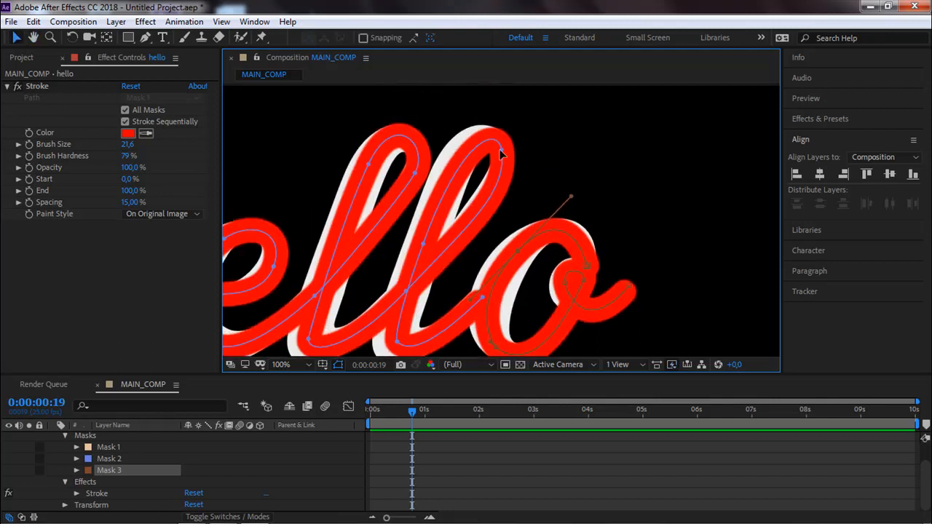
Move Mask 2's top vertex on the second l up and left to follow the letter's loop.
drag(500, 149, 495, 146)
click(420, 242)
scroll(421, 242, down, 1)
drag(432, 247, 494, 211)
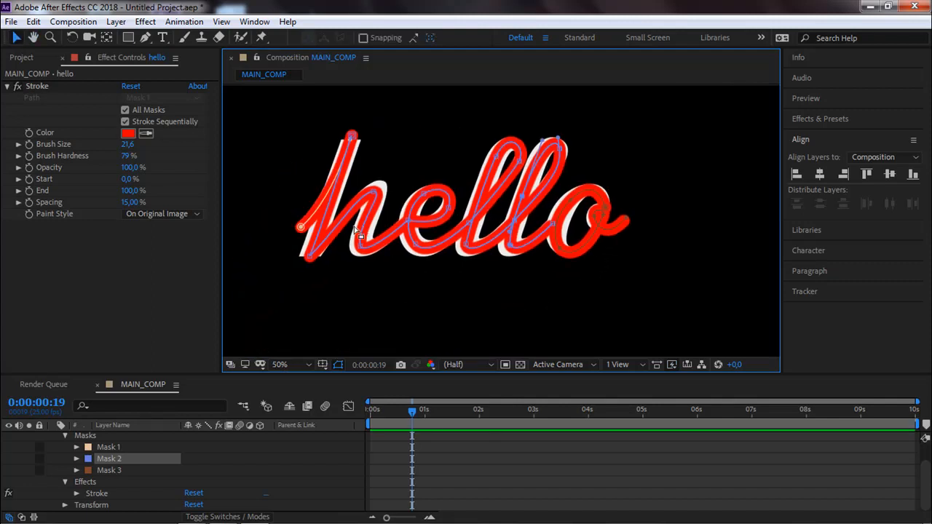
Increase the Stroke effect's brush size to 41,2.
scroll(420, 240, up, 1)
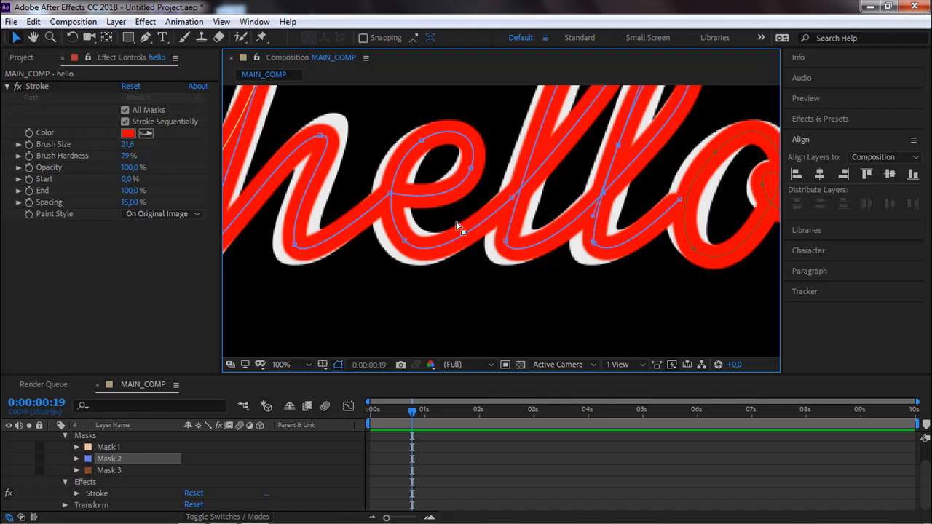
scroll(456, 224, down, 1)
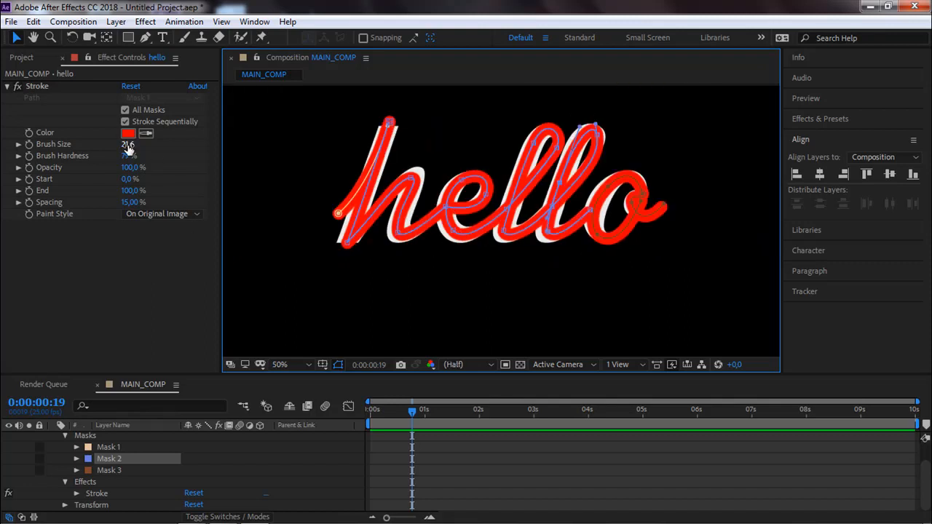
drag(125, 145, 213, 125)
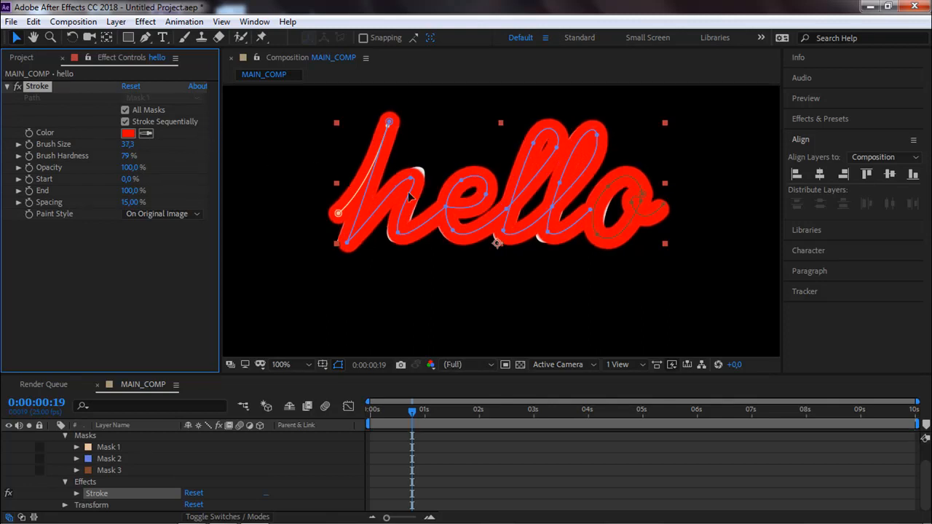
key(period)
click(127, 144)
text(40,7)
key(Return)
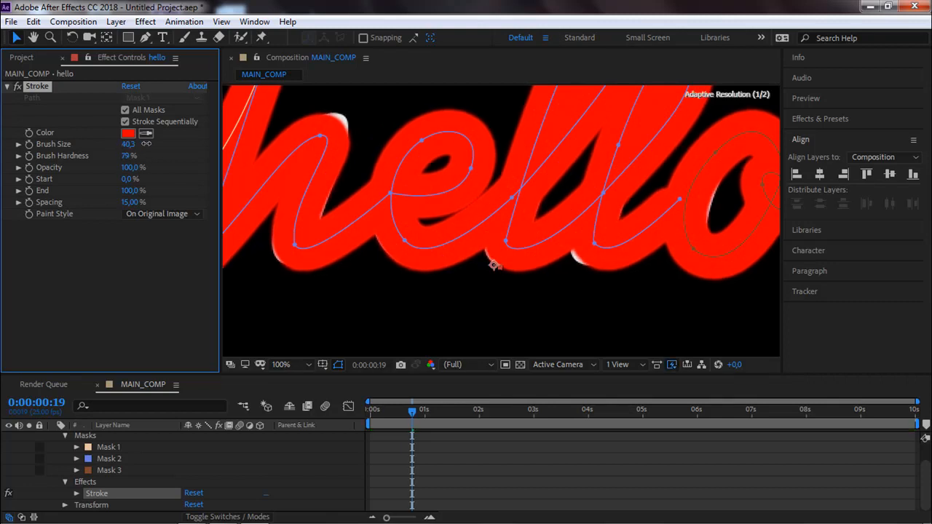
drag(148, 143, 151, 144)
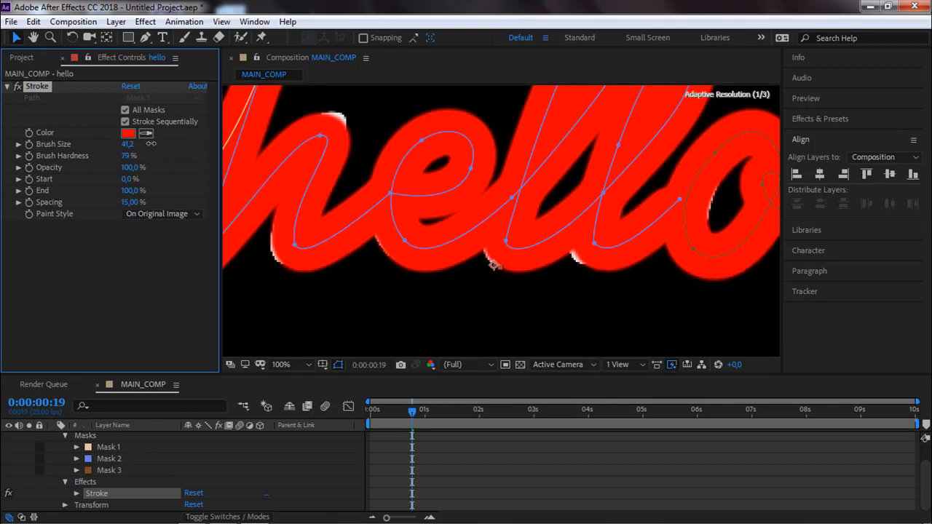
Move Mask 2's vertices at the top of the h's arch and the base of the second l toward the uncovered white edges.
click(319, 137)
drag(322, 136, 327, 129)
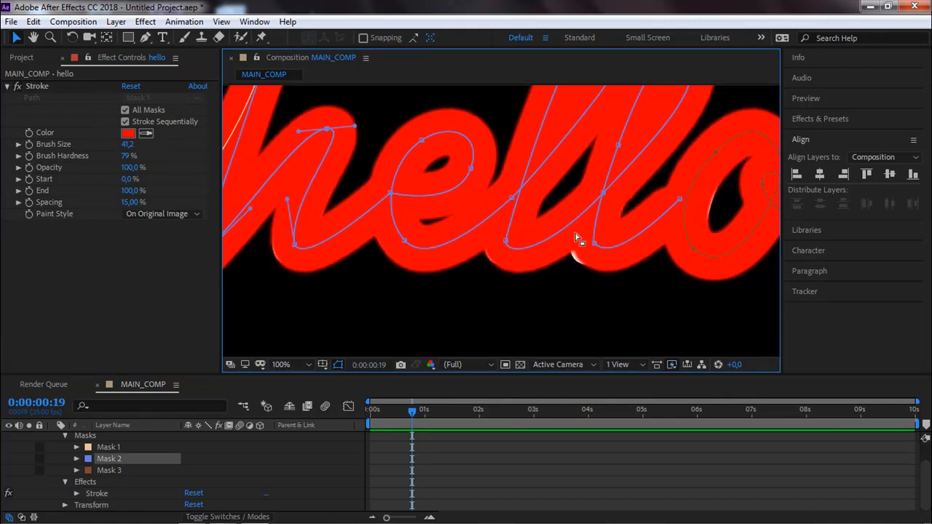
drag(592, 241, 523, 252)
scroll(592, 250, down, 1)
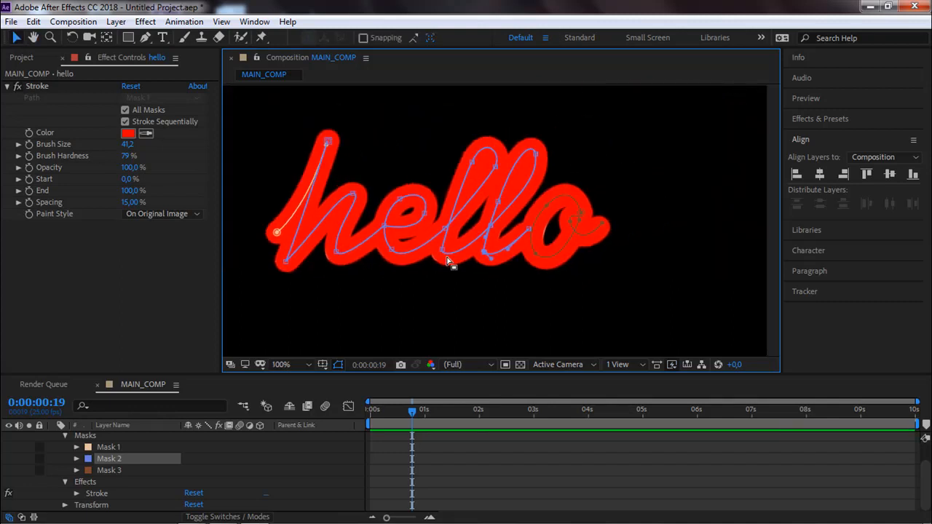
Adjust the lower handle of Mask 3's upper-left vertex on the o to cover the white sliver inside the letter.
scroll(552, 267, up, 1)
scroll(556, 270, up, 2)
scroll(539, 247, down, 1)
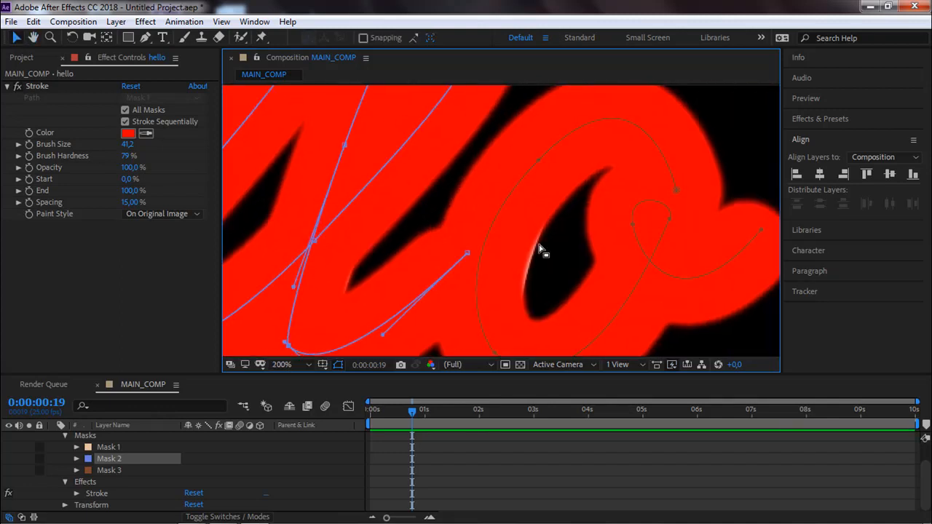
click(538, 161)
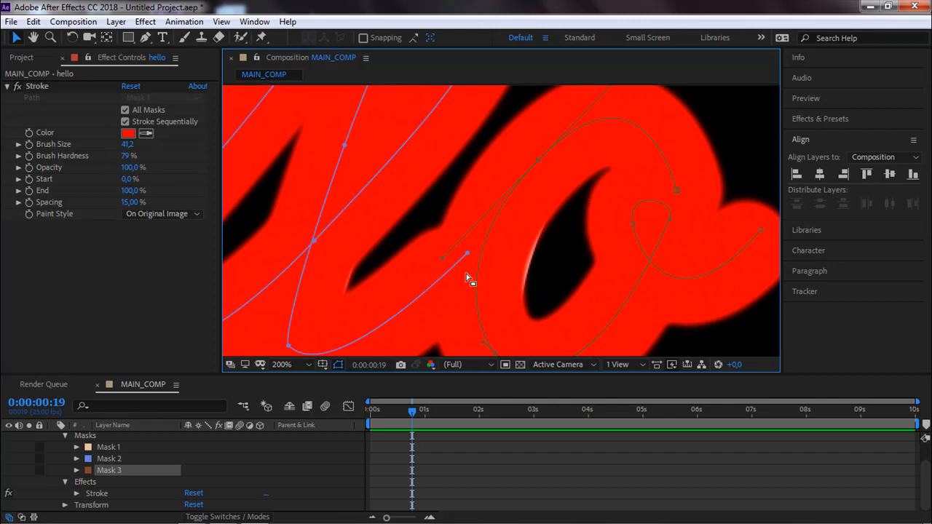
drag(446, 262, 450, 264)
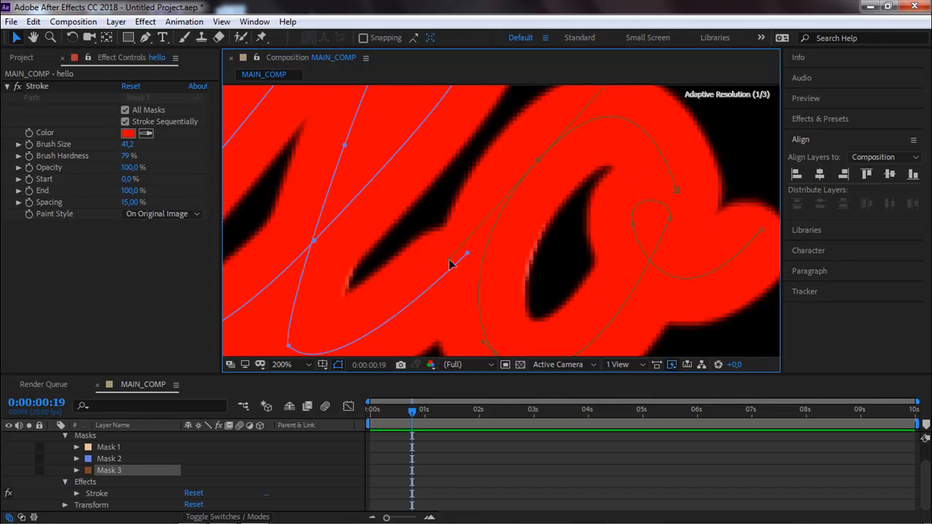
Reduce the Stroke effect's brush size to 34,0.
scroll(459, 266, down, 4)
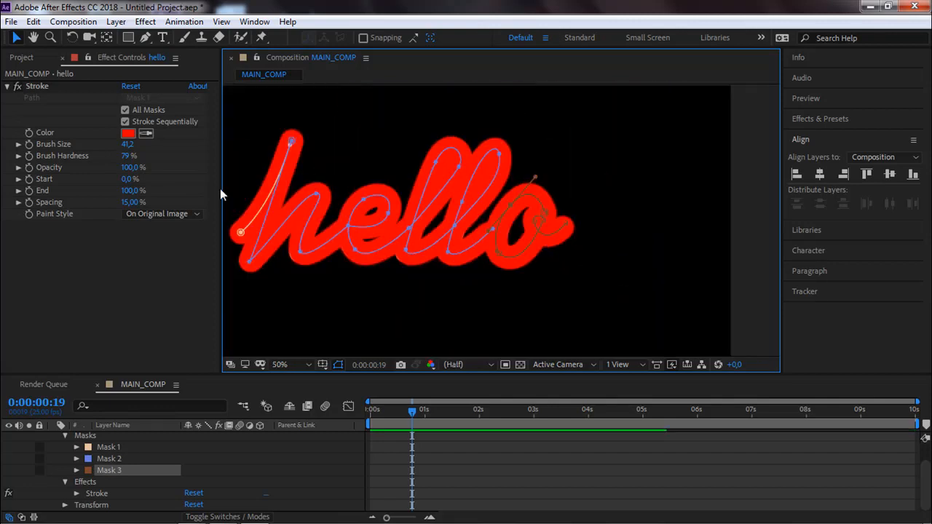
drag(128, 144, 122, 144)
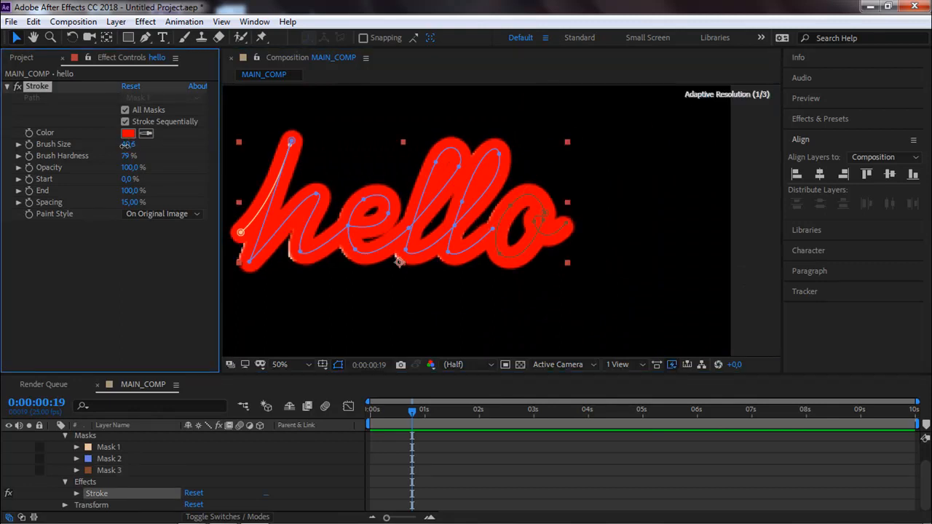
drag(116, 145, 88, 147)
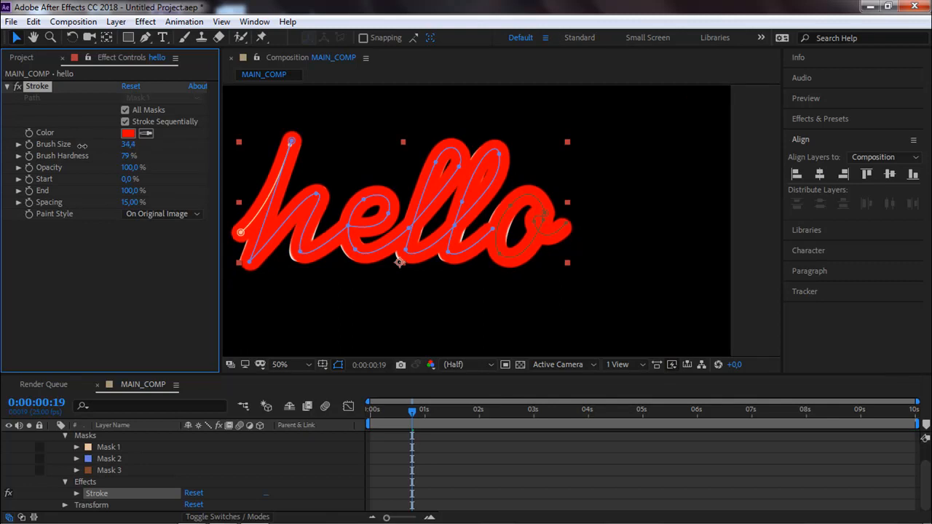
drag(80, 145, 77, 145)
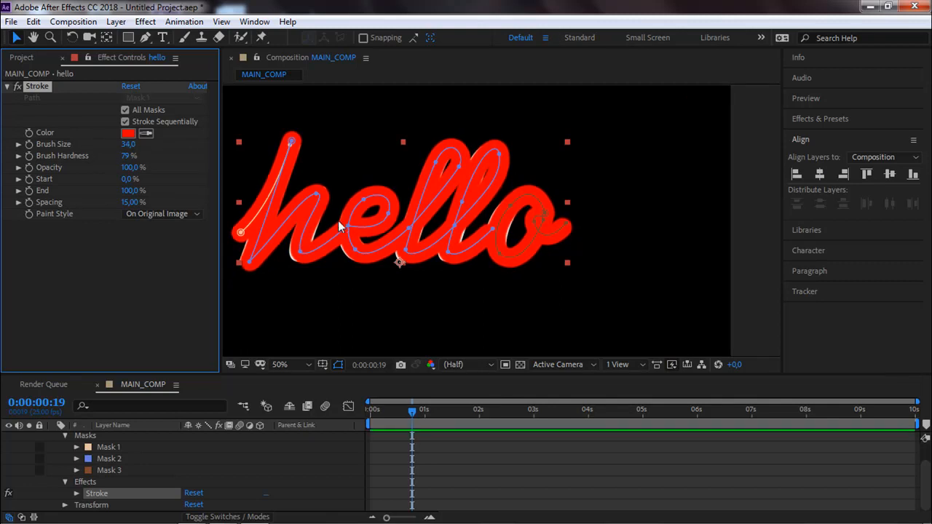
Refine Mask 2's lower-left vertex on the e and set the Stroke effect's brush size to 36,4.
drag(260, 261, 356, 182)
scroll(311, 193, up, 2)
drag(329, 232, 381, 331)
drag(347, 123, 390, 233)
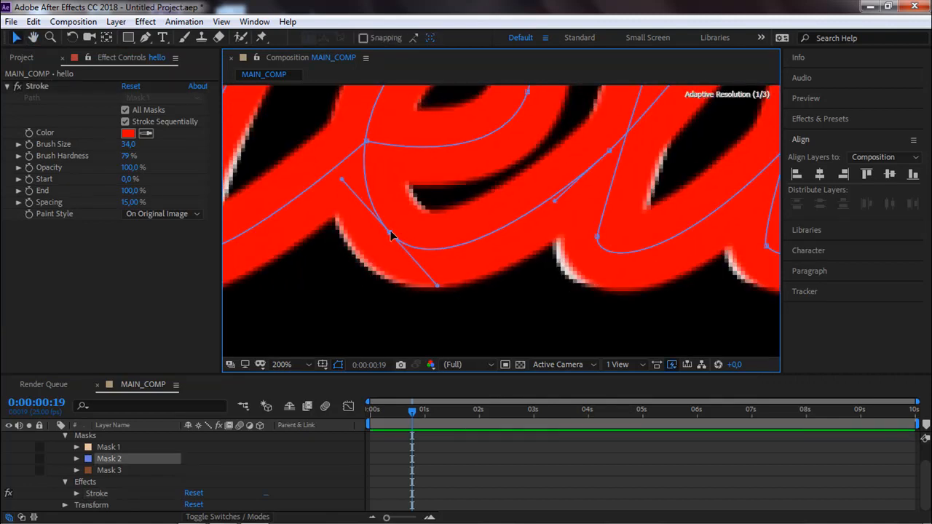
drag(128, 144, 136, 147)
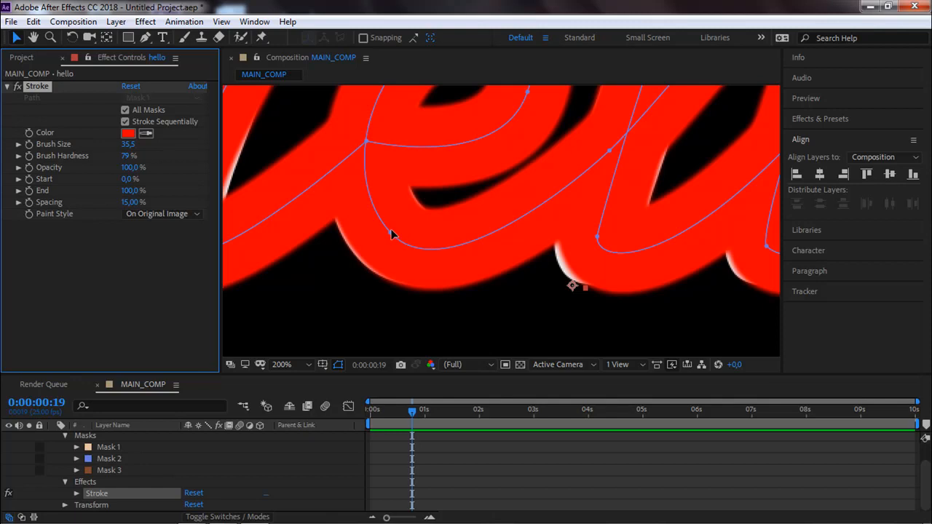
drag(126, 148, 130, 148)
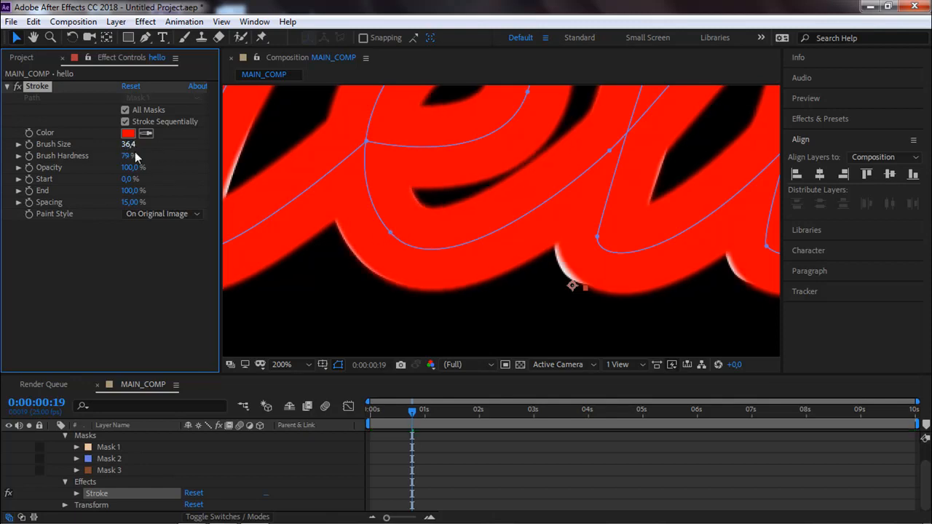
click(387, 229)
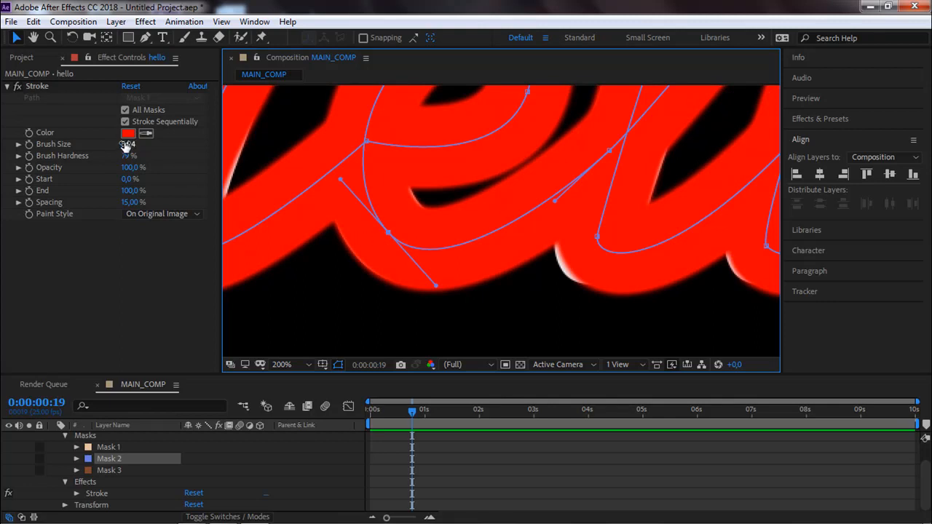
Shift Mask 2's vertex and handle at the base of the first l outward and set the brush size to 38,0.
drag(597, 242, 596, 243)
drag(665, 273, 658, 270)
drag(593, 241, 592, 245)
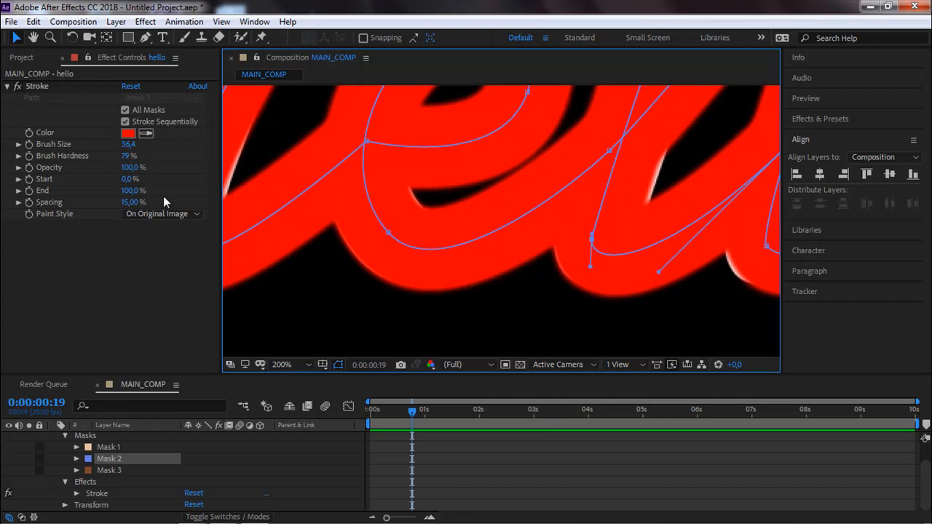
drag(129, 144, 140, 147)
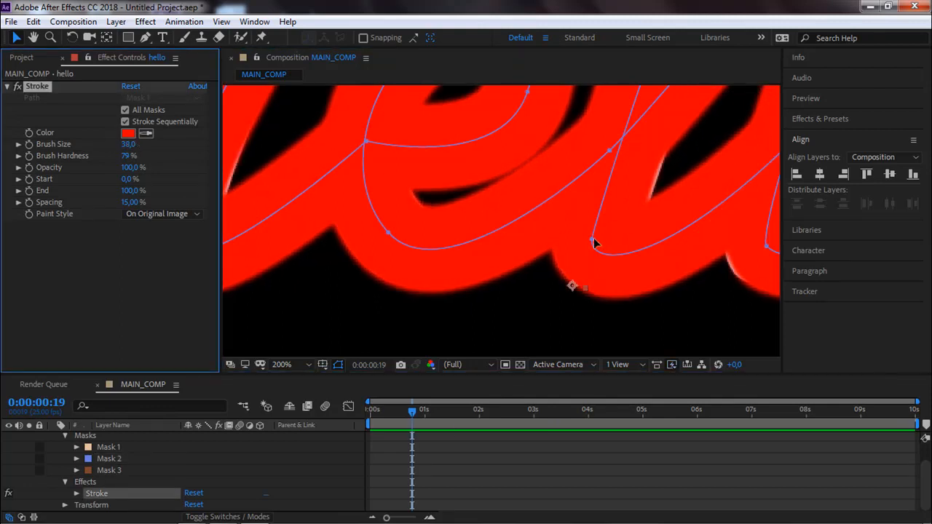
Nudge Mask 2's vertex at the second l's base and adjust the handle of Mask 3's upper-left vertex on the o.
drag(592, 243, 410, 244)
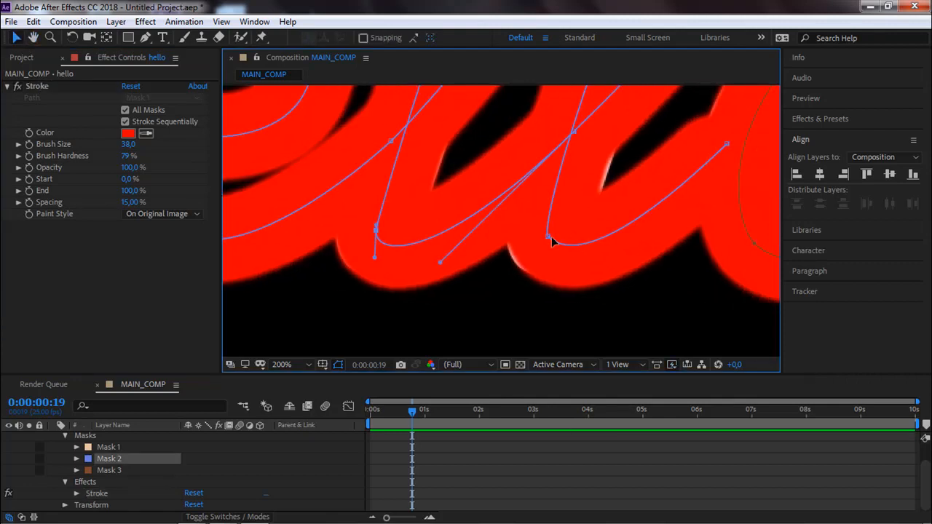
drag(549, 236, 546, 236)
drag(583, 157, 378, 210)
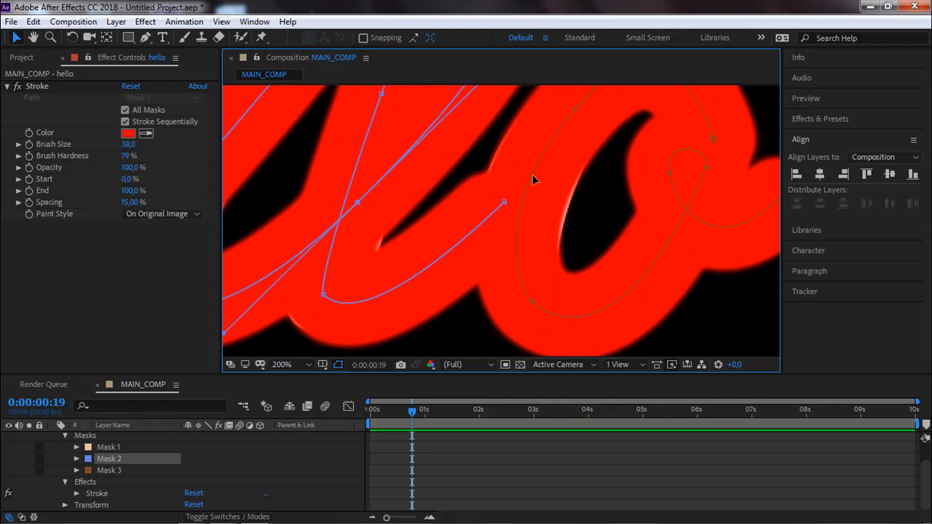
click(573, 110)
drag(488, 209, 493, 209)
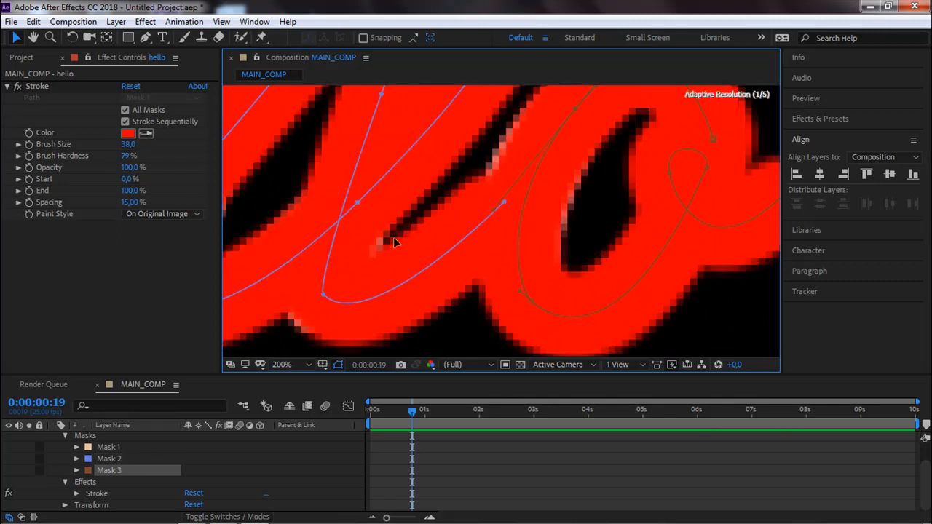
Nudge Mask 2's vertex at the base of the h outward toward the uncovered edge of the letter.
scroll(503, 203, down, 1)
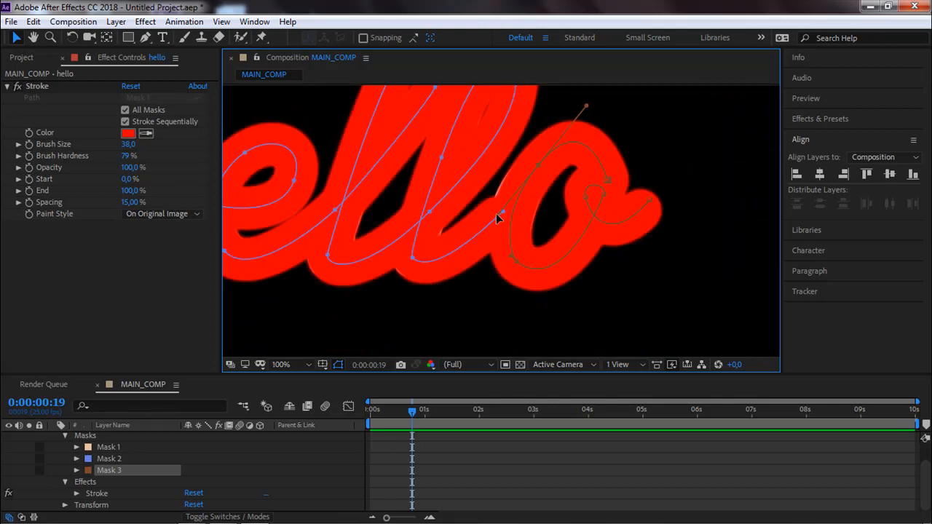
drag(495, 212, 496, 216)
scroll(536, 265, down, 2)
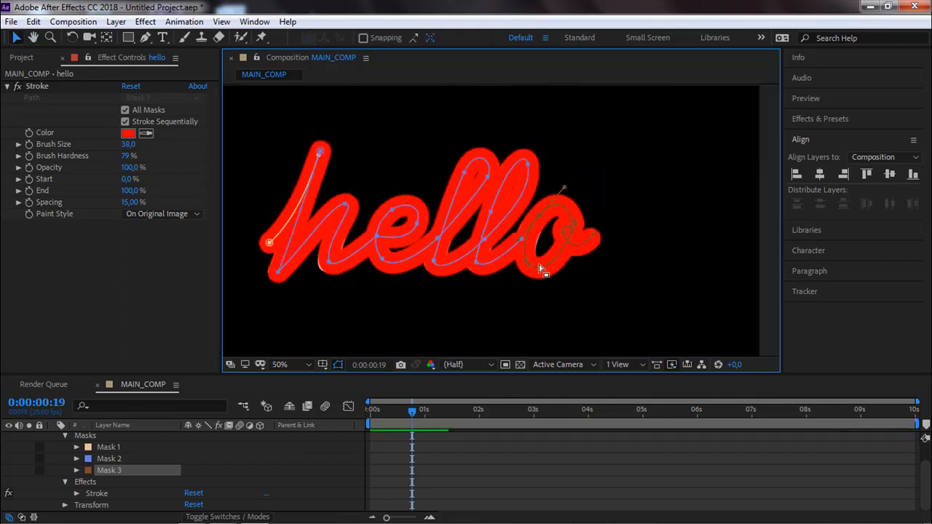
scroll(339, 242, up, 4)
drag(339, 242, 655, 212)
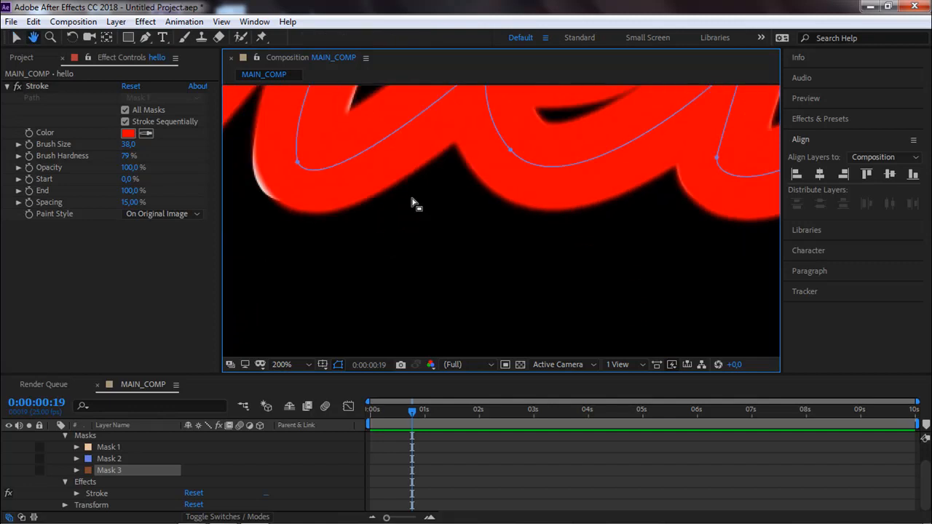
drag(413, 203, 541, 220)
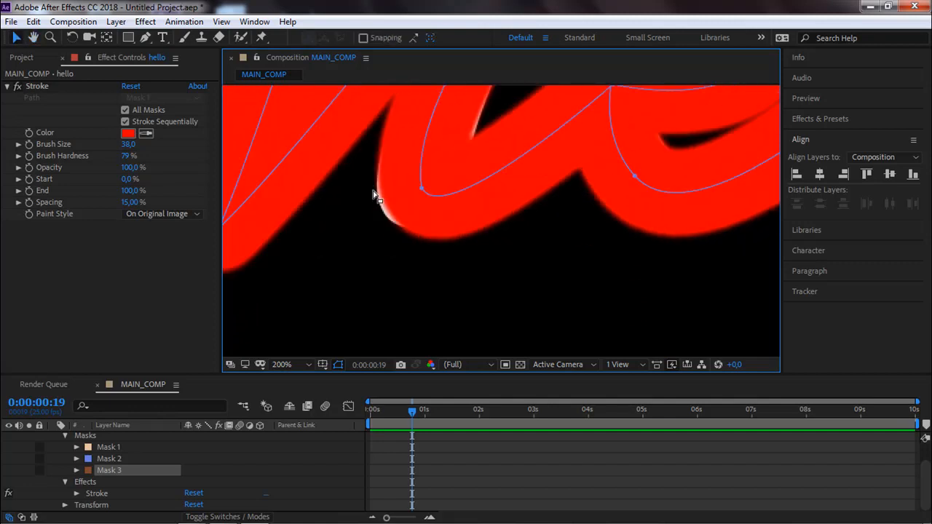
click(418, 187)
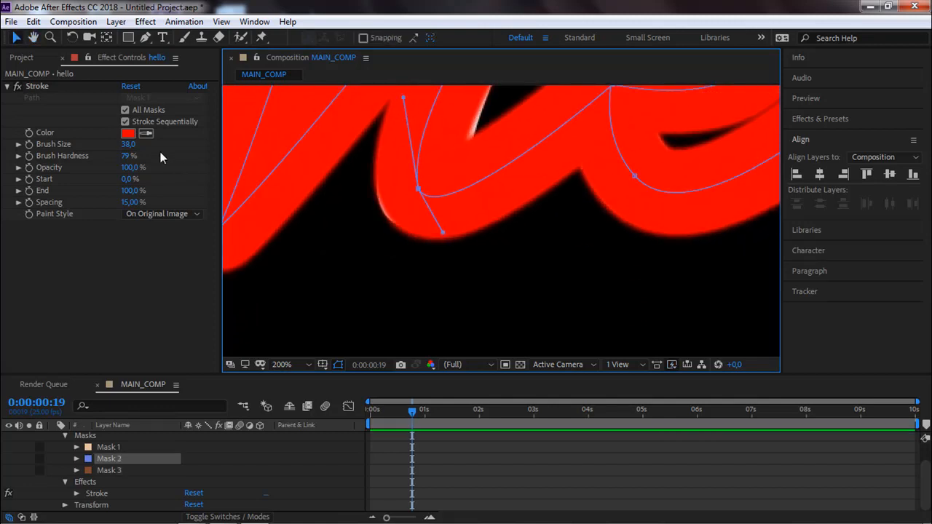
Set the Stroke effect's brush size to 39,0 and its brush hardness to 89 %.
click(129, 144)
text(3)
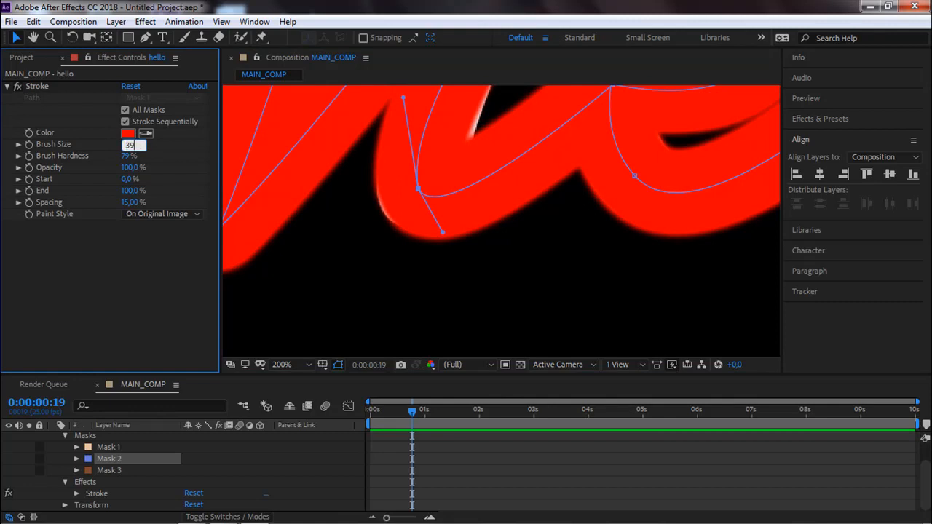
text(9)
key(Return)
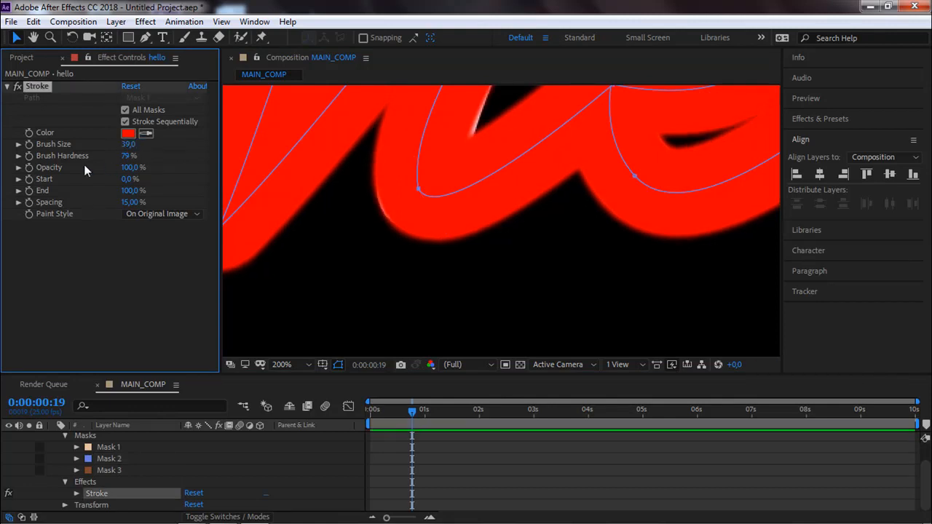
click(123, 155)
text(85)
key(Return)
drag(160, 155, 183, 153)
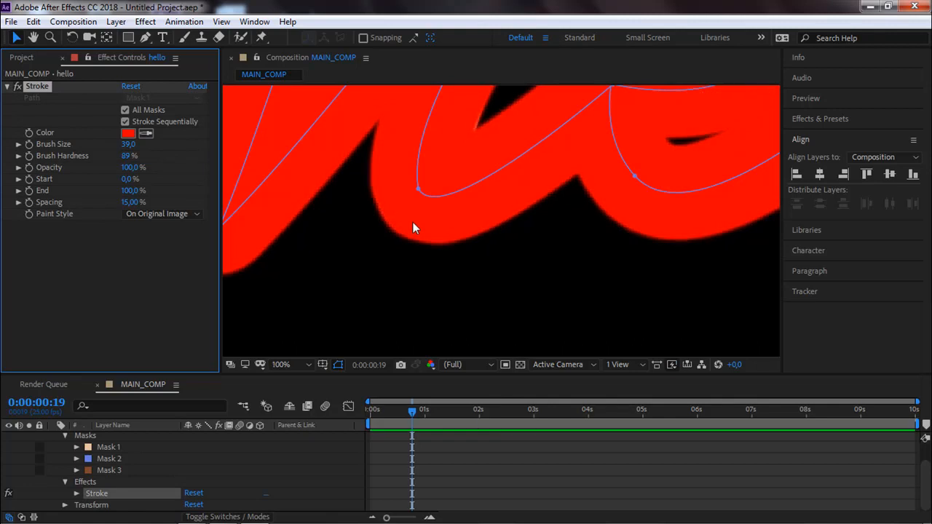
Change the Stroke effect's paint style to Reveal Original Image.
scroll(413, 220, down, 4)
click(344, 248)
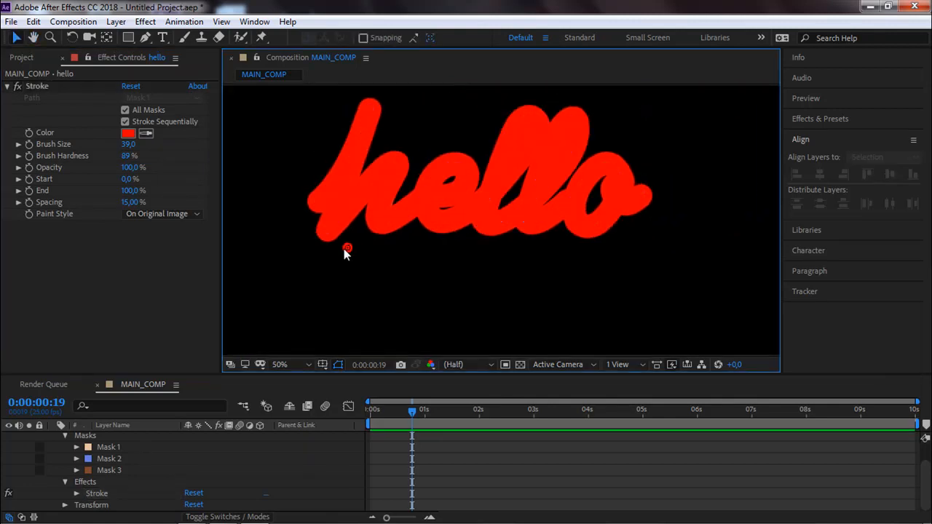
click(167, 213)
click(177, 257)
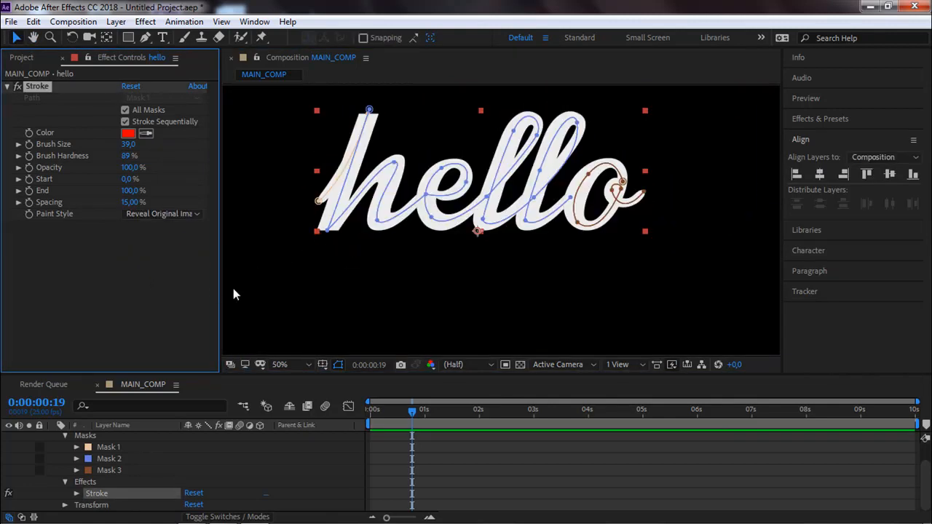
drag(312, 292, 308, 272)
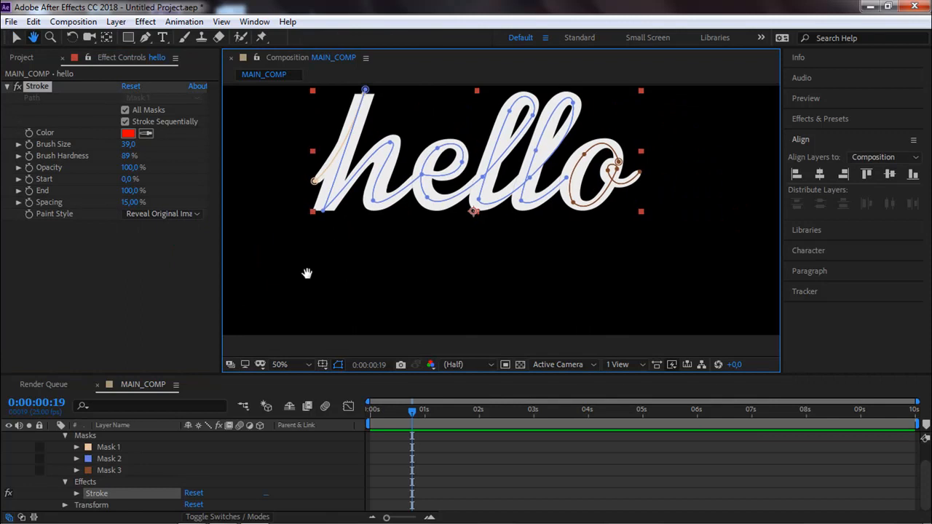
Keyframe the Stroke effect's End value at 0,0 % on the composition's first frame.
click(353, 420)
key(Home)
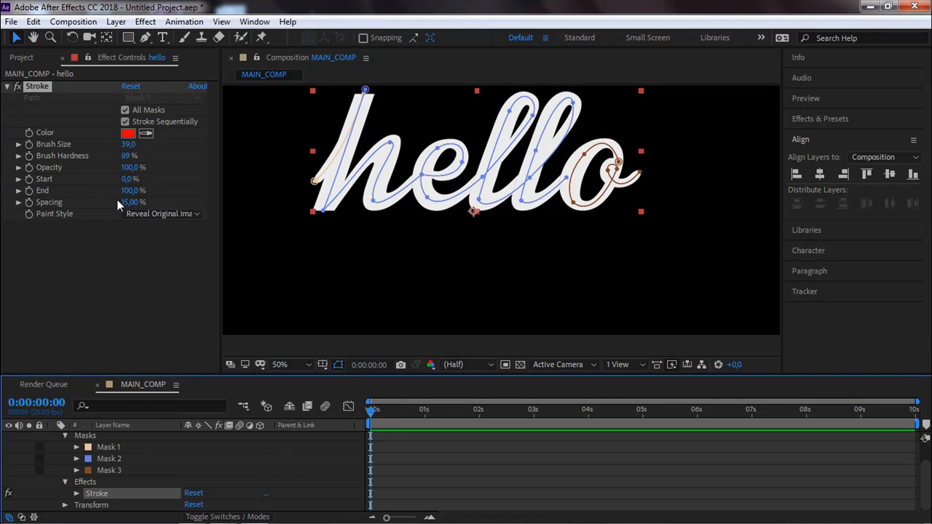
click(72, 228)
mouse_move(129, 190)
mouse_down()
mouse_move(61, 202)
mouse_move(124, 190)
mouse_move(96, 189)
mouse_up()
scroll(511, 118, up, 2)
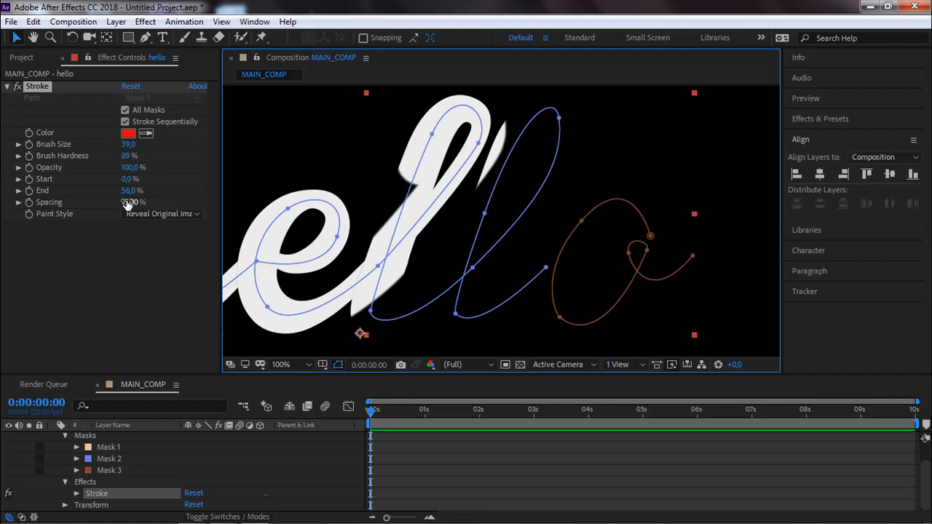
drag(128, 190, 86, 199)
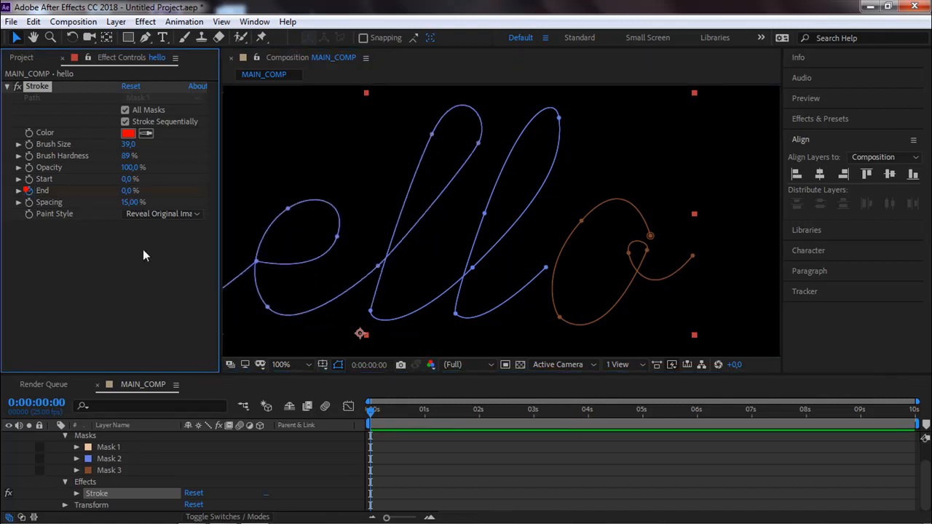
Add a Stroke End keyframe of 100,0 % at 0:00:01:00.
drag(404, 408, 424, 409)
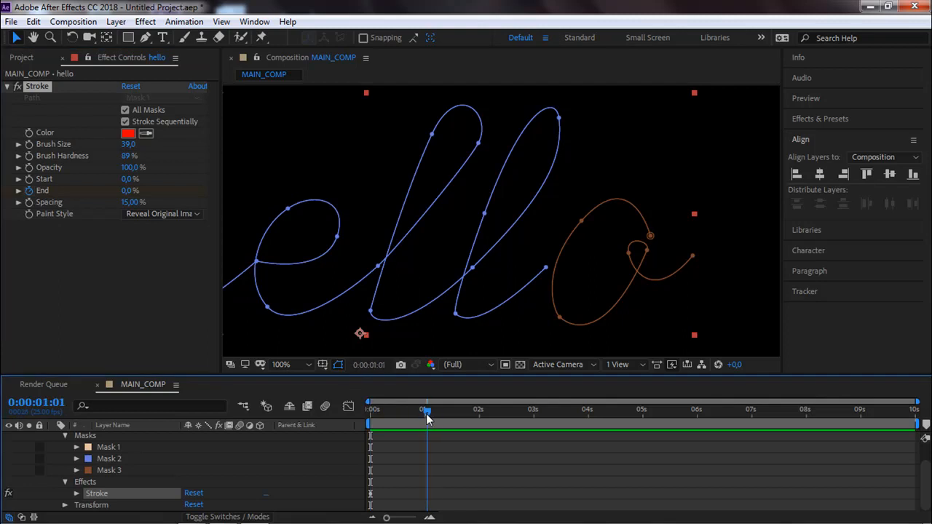
drag(125, 192, 553, 184)
scroll(563, 188, down, 1)
click(634, 193)
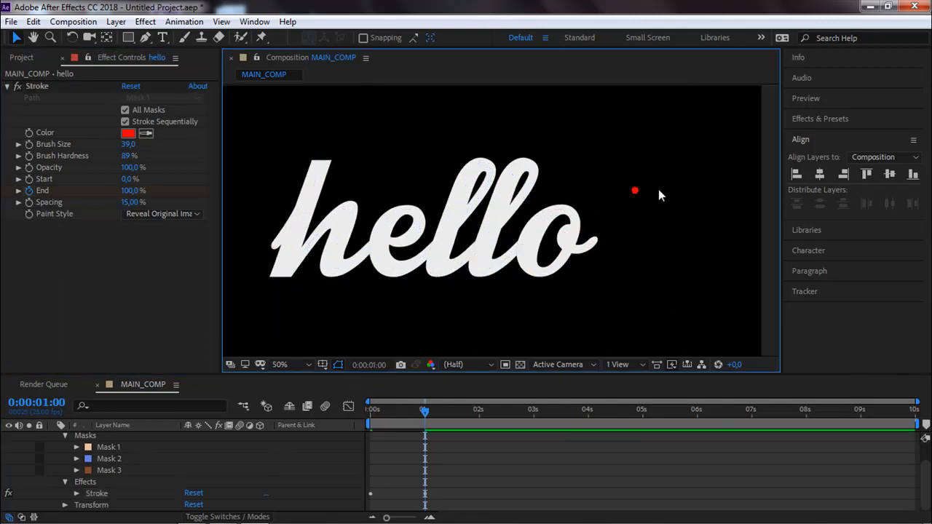
Play and scrub through the hello write-on animation to check how the letters are revealed.
key(space)
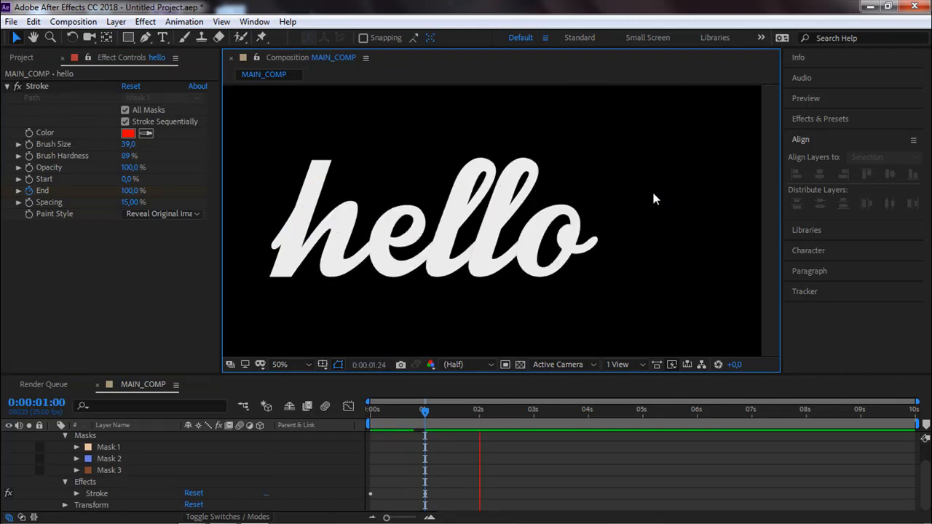
key(space)
key(space)
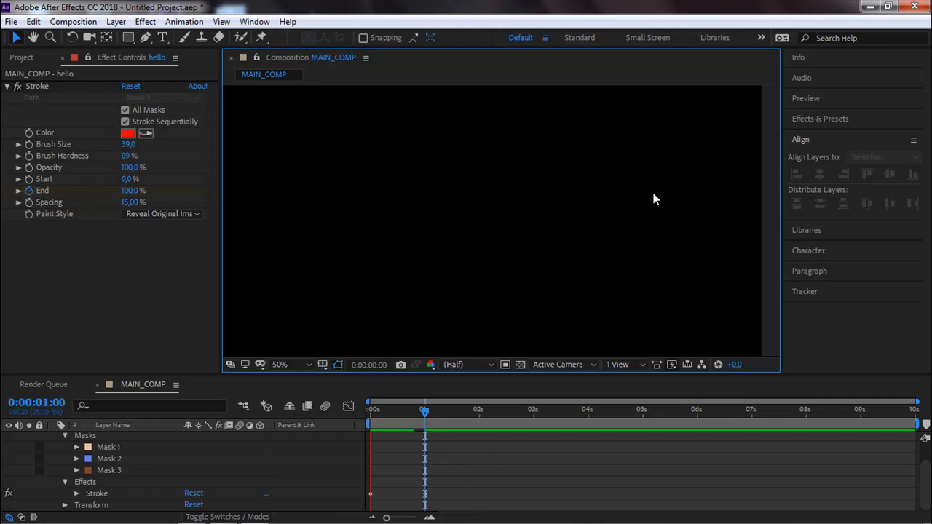
key(space)
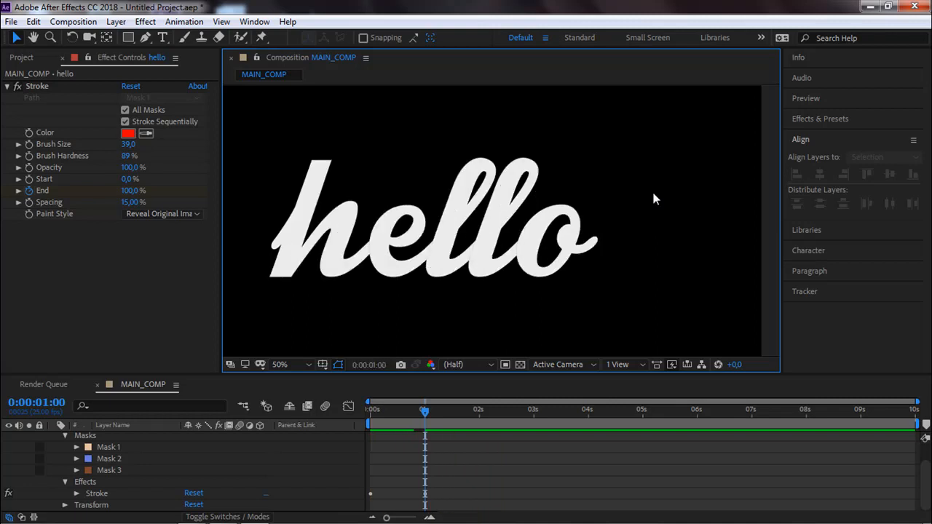
mouse_move(424, 412)
mouse_down()
mouse_move(390, 413)
mouse_move(425, 417)
mouse_move(412, 414)
mouse_up()
click(451, 244)
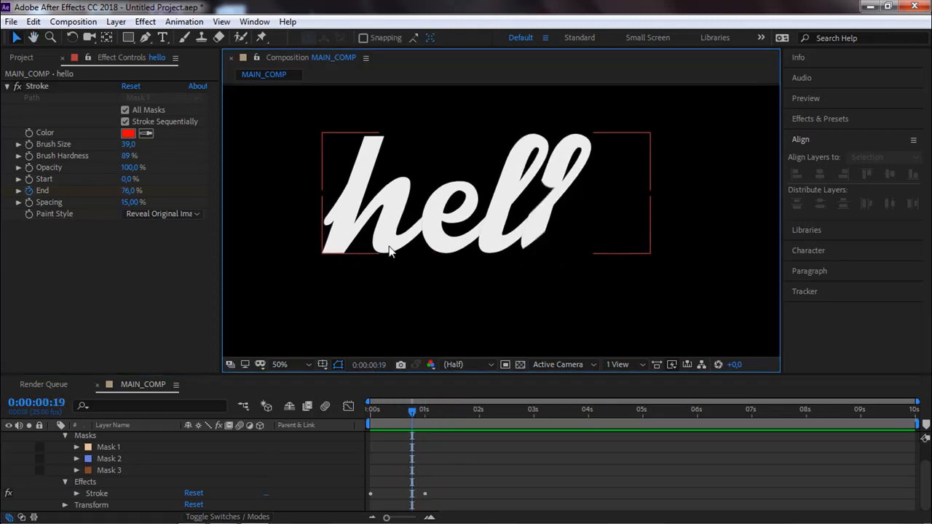
mouse_move(406, 416)
mouse_down()
mouse_move(364, 417)
mouse_move(437, 413)
mouse_up()
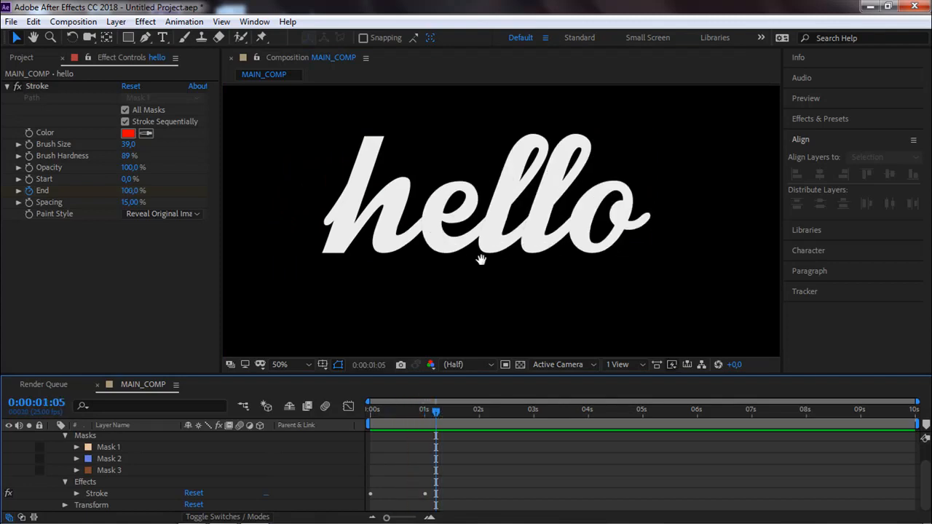
click(472, 256)
key(space)
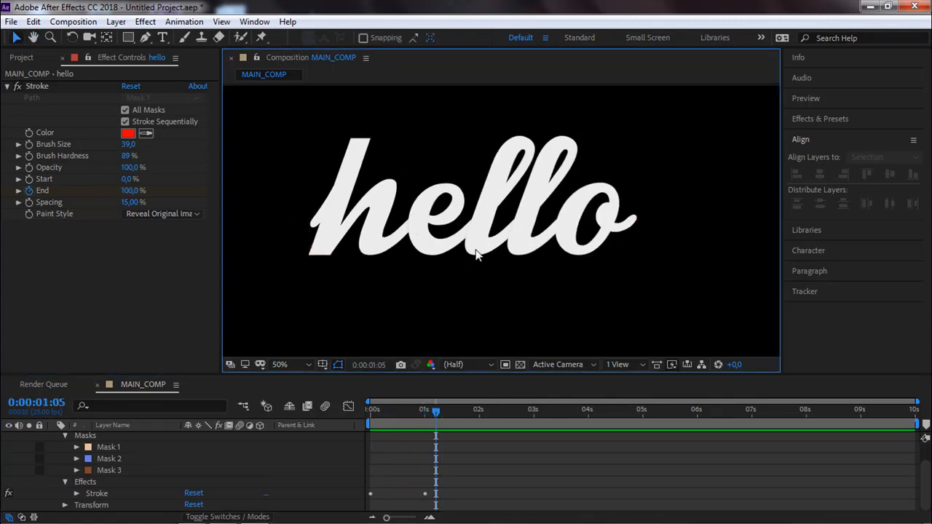
key(space)
drag(435, 412, 401, 421)
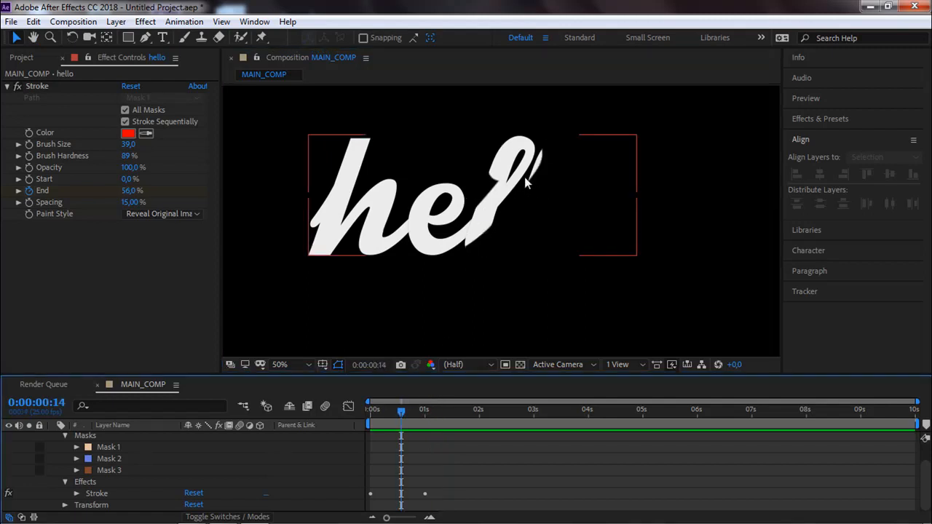
drag(404, 413, 498, 413)
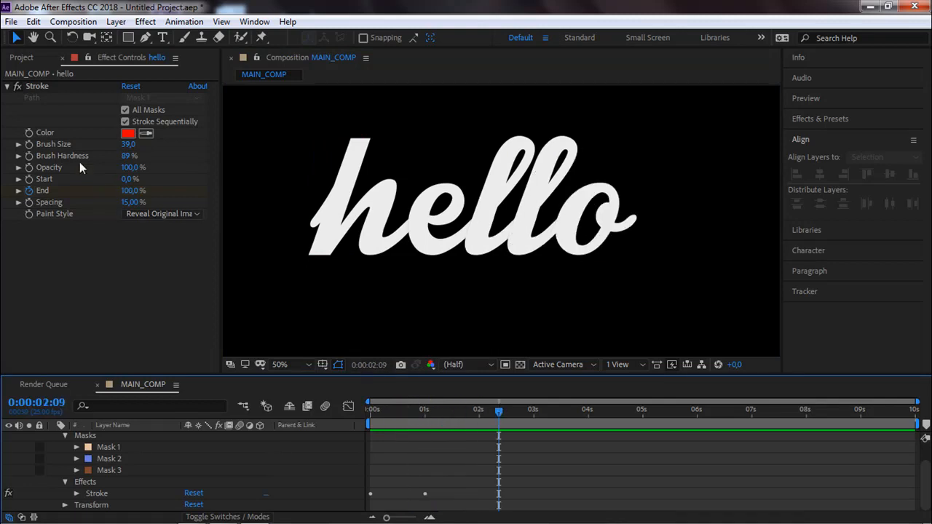
Collapse the Stroke effect's settings and the hello layer's properties.
click(8, 86)
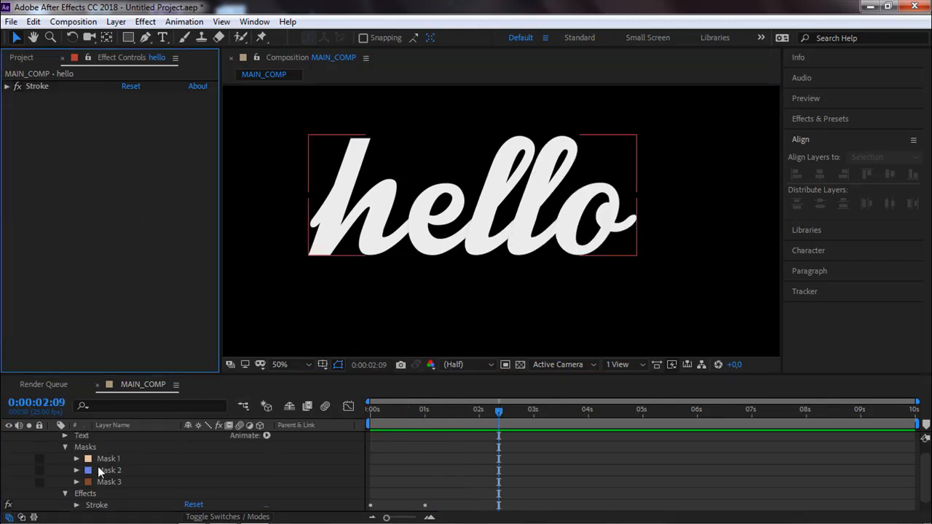
scroll(77, 462, up, 1)
click(54, 437)
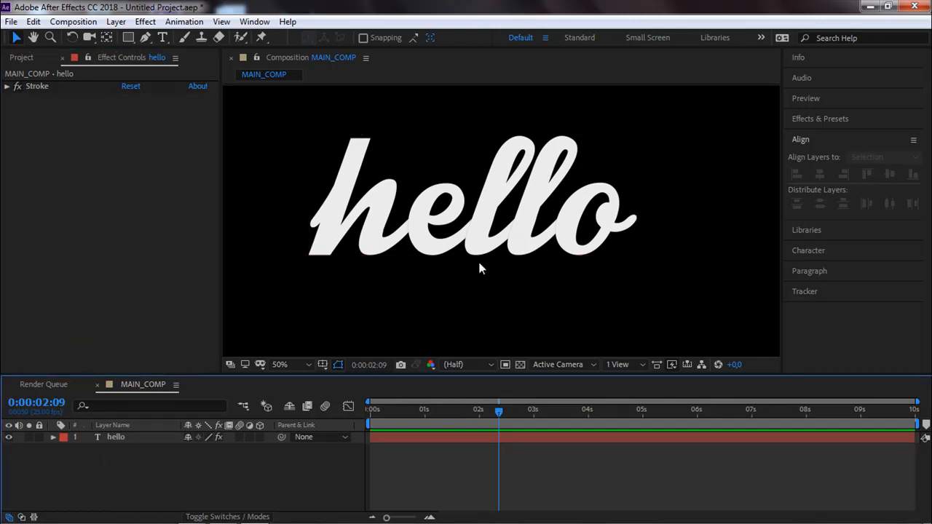
Duplicate the hello text layer and set the copy's fill color to lime green BAF508.
mouse_move(507, 420)
mouse_down()
mouse_move(382, 412)
mouse_move(452, 411)
mouse_up()
click(134, 441)
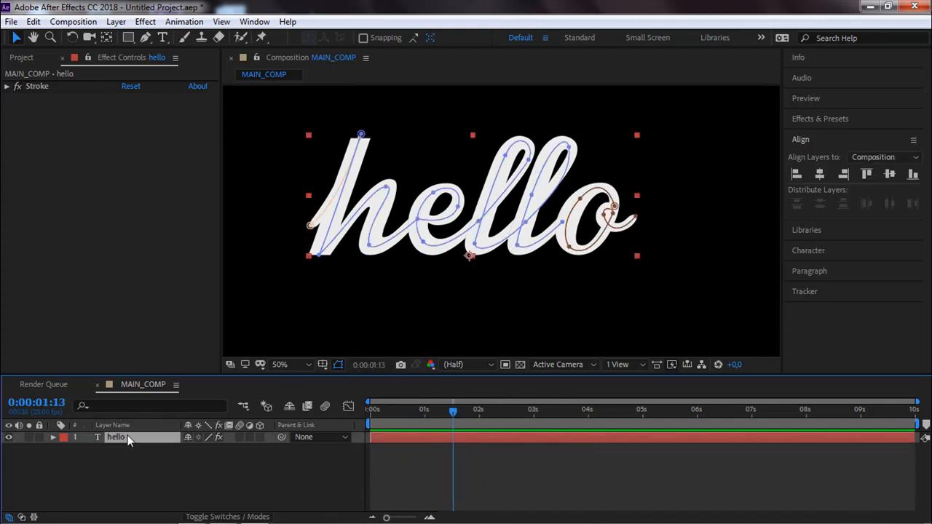
key(ctrl+d)
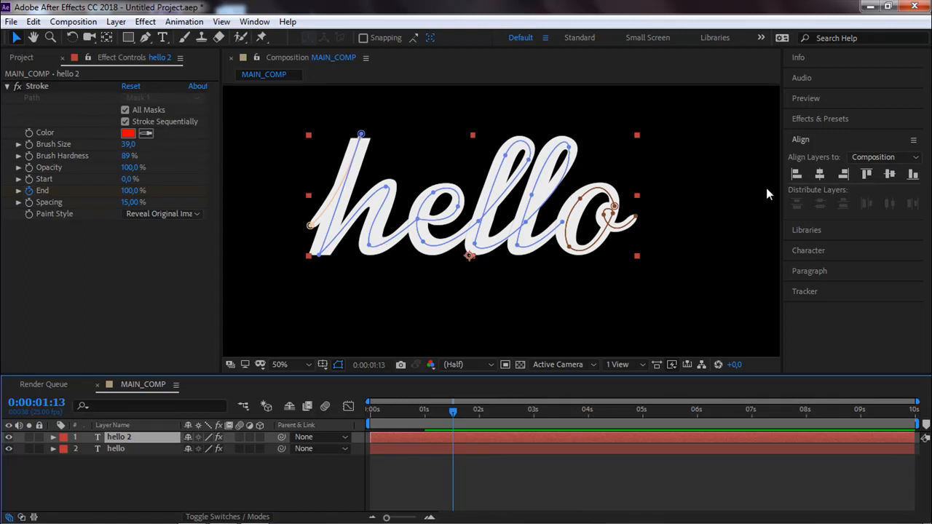
click(805, 250)
click(895, 209)
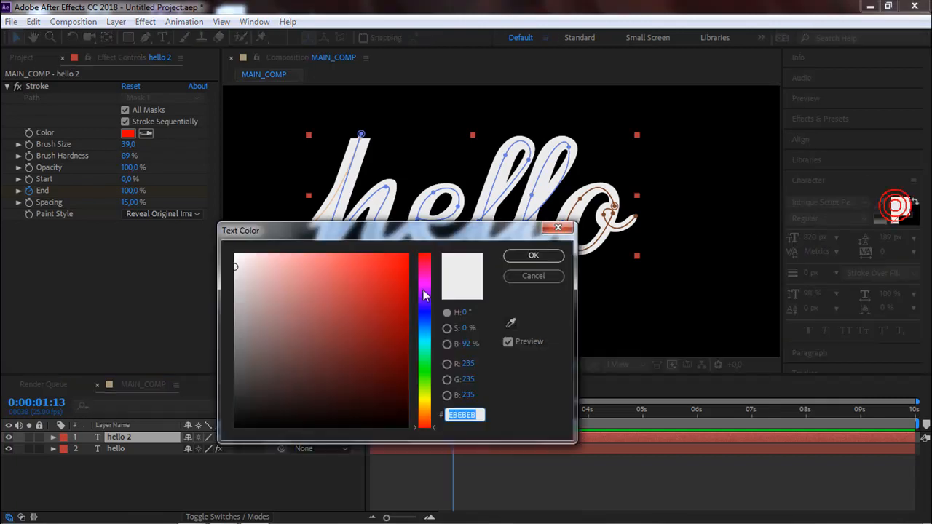
click(421, 391)
drag(395, 271, 403, 259)
click(532, 256)
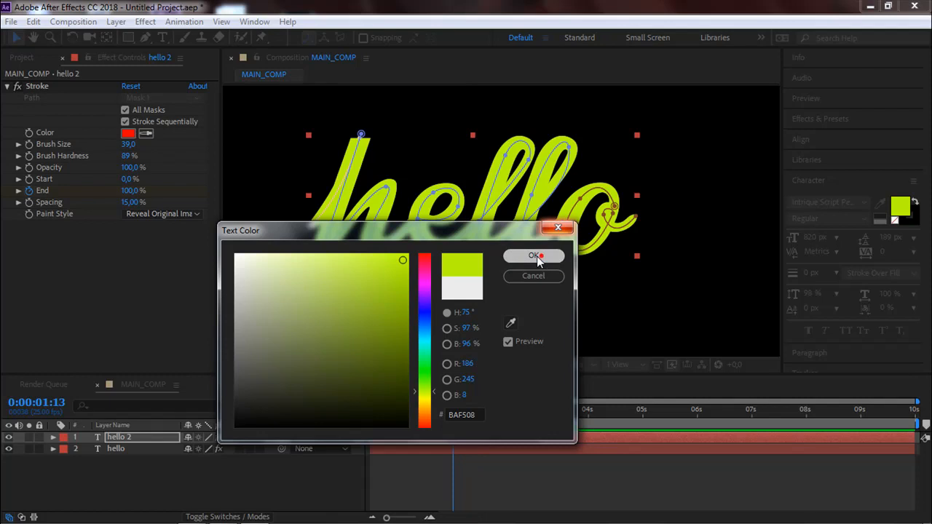
Shift the hello 2 layer to start about 4 frames after the hello layer and preview the two-color reveal.
mouse_move(390, 435)
mouse_down()
mouse_move(399, 439)
mouse_move(361, 409)
mouse_move(434, 413)
mouse_up()
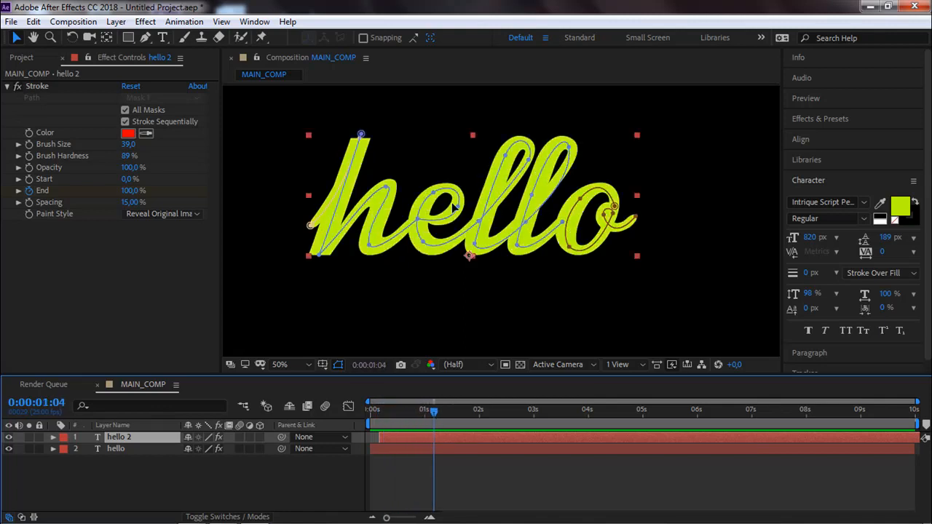
click(134, 296)
key(space)
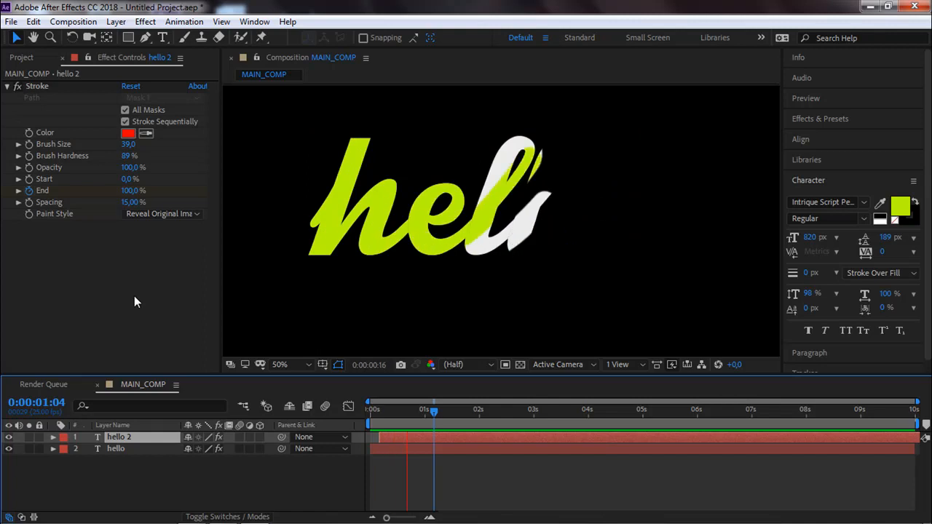
key(space)
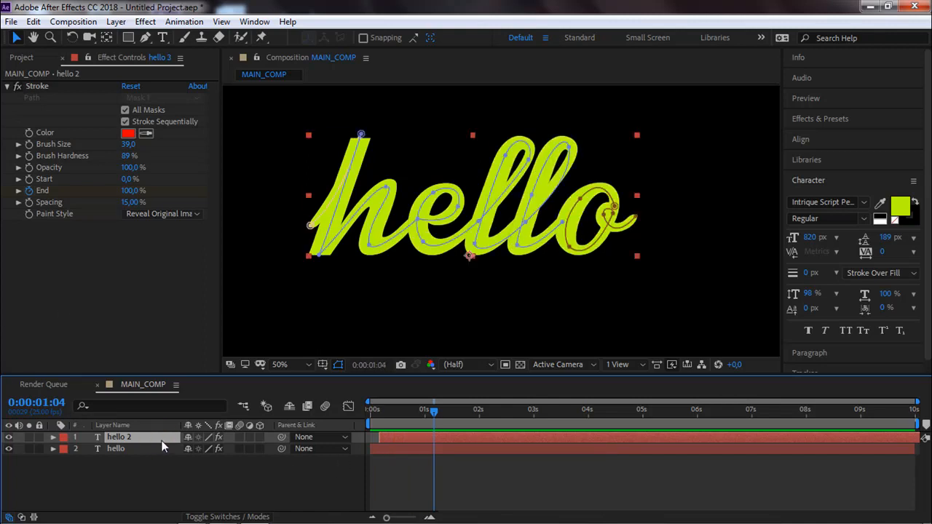
Duplicate the hello 2 text layer and set the copy's fill color to blue 0D08F5.
key(ctrl+d)
click(902, 204)
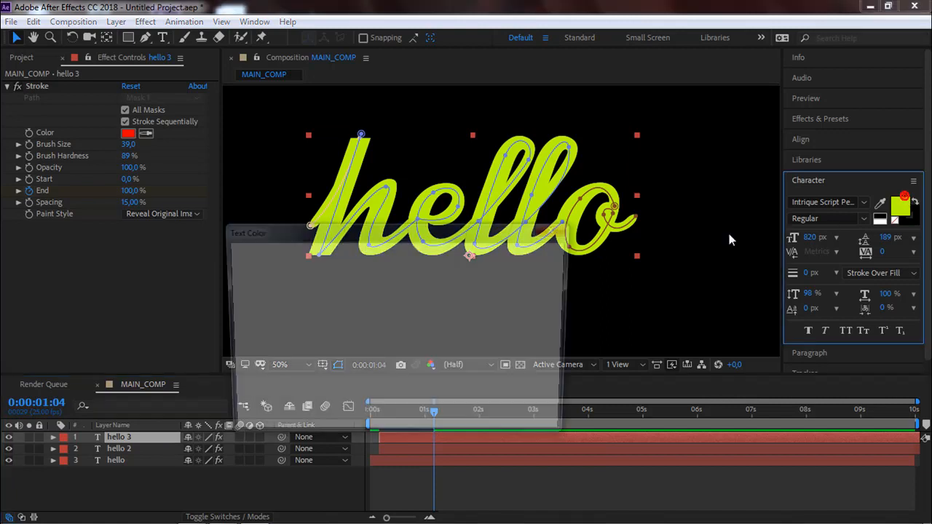
drag(427, 352, 425, 308)
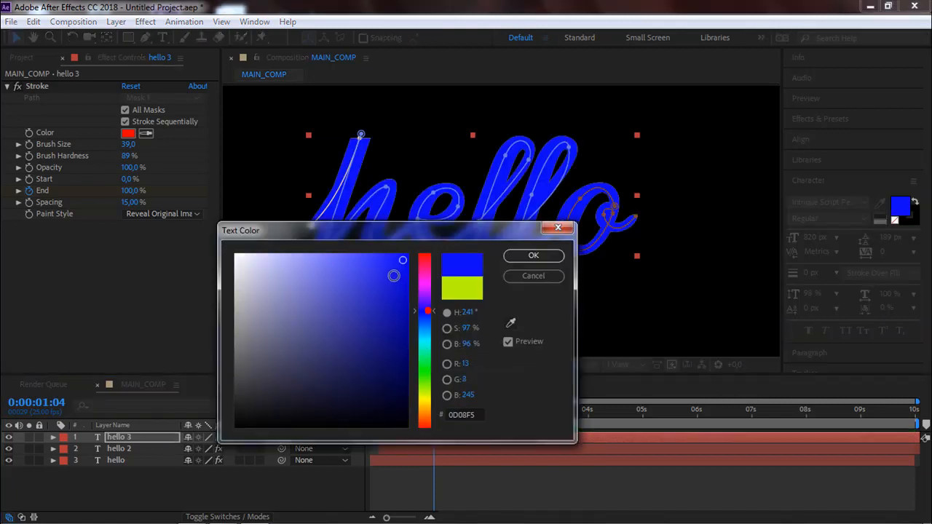
click(534, 255)
Shift the hello 3 layer to start about 4 frames after the hello 2 layer and preview the three-color reveal.
drag(400, 433, 410, 437)
click(277, 301)
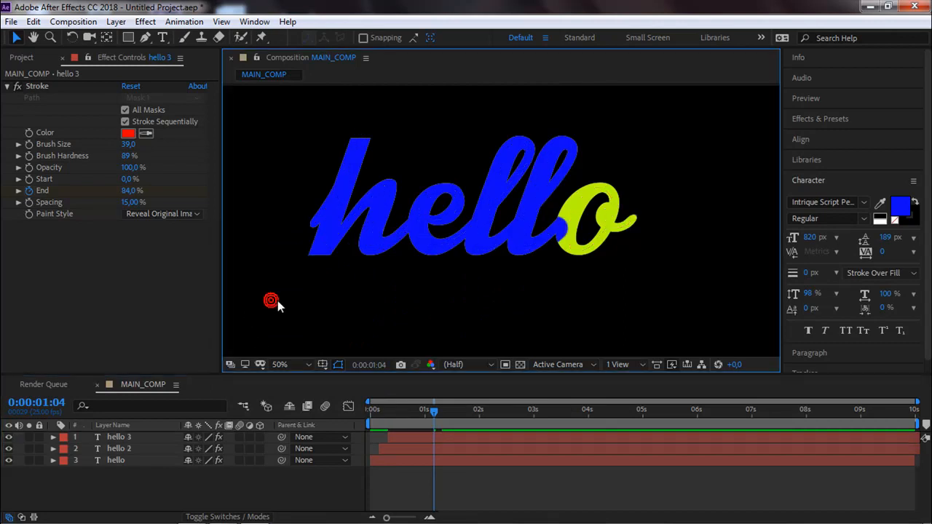
scroll(279, 302, down, 2)
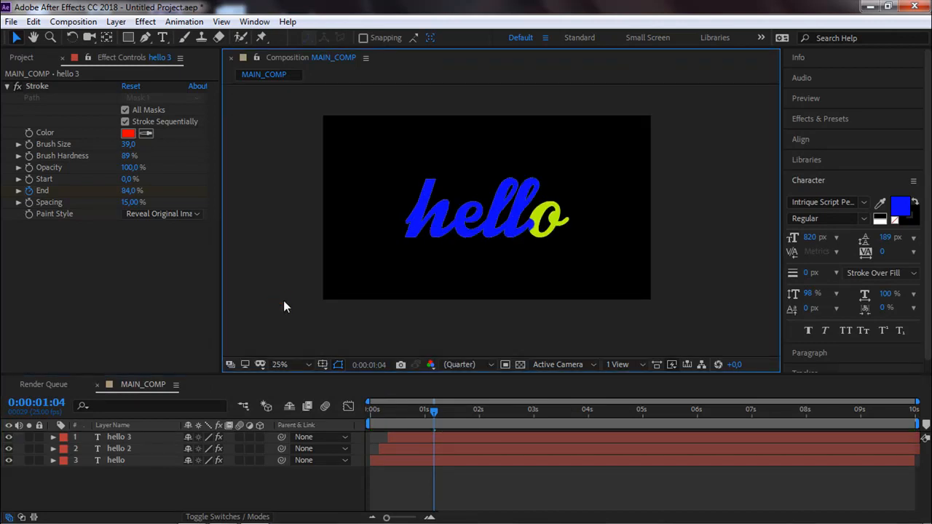
key(space)
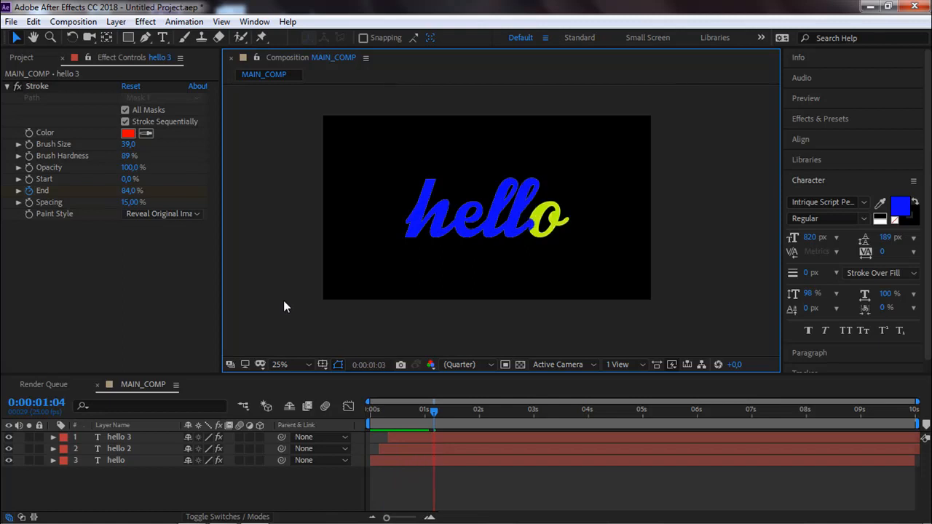
key(space)
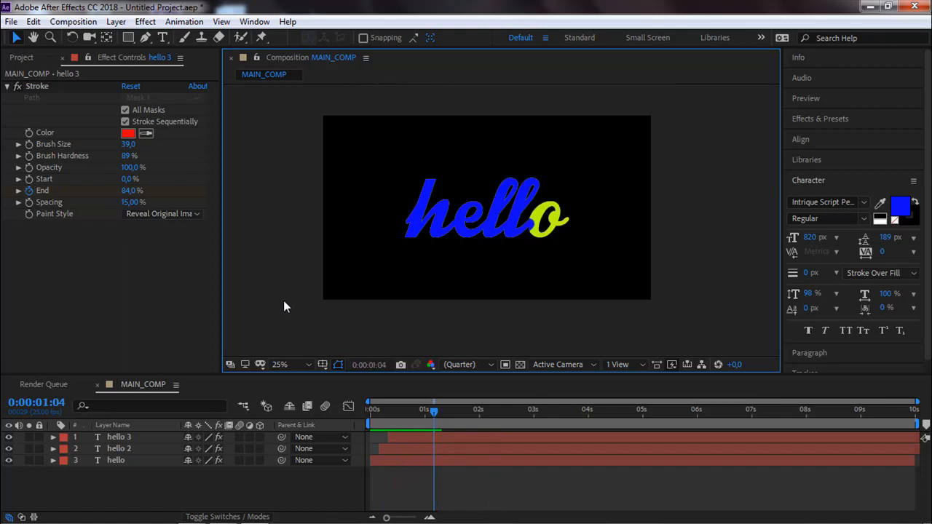
drag(428, 416, 403, 420)
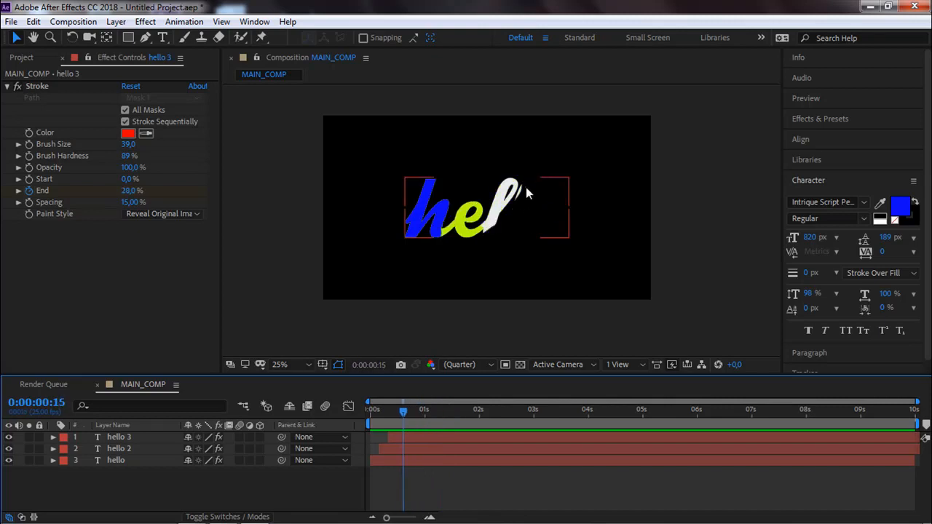
Delete the hello 2 and hello 3 duplicate layers, keeping only the original white hello layer.
click(122, 449)
click(128, 426)
shift+click(125, 438)
key(Delete)
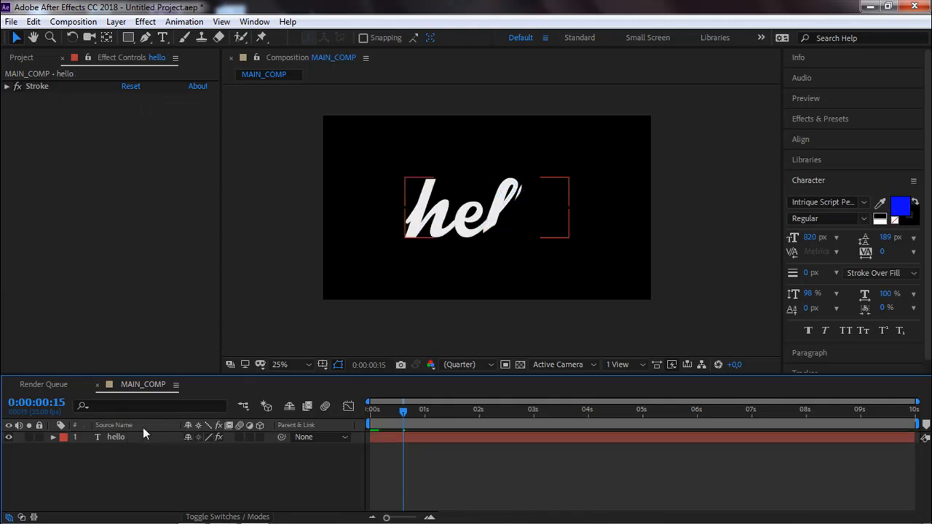
Draw a small rectangular mask on the hello layer around the stray fragment between the two l letters.
scroll(491, 219, up, 2)
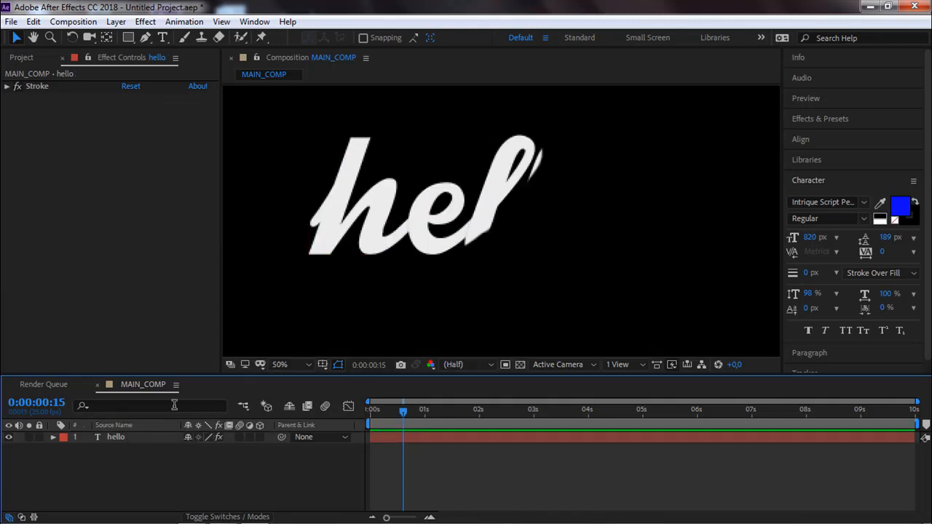
click(114, 438)
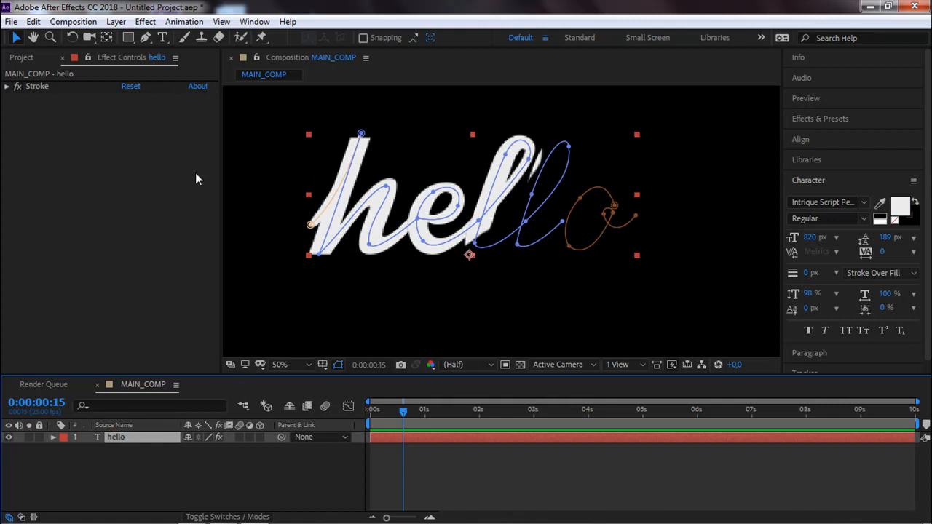
click(123, 36)
drag(520, 153, 506, 185)
scroll(507, 183, up, 2)
drag(526, 149, 566, 216)
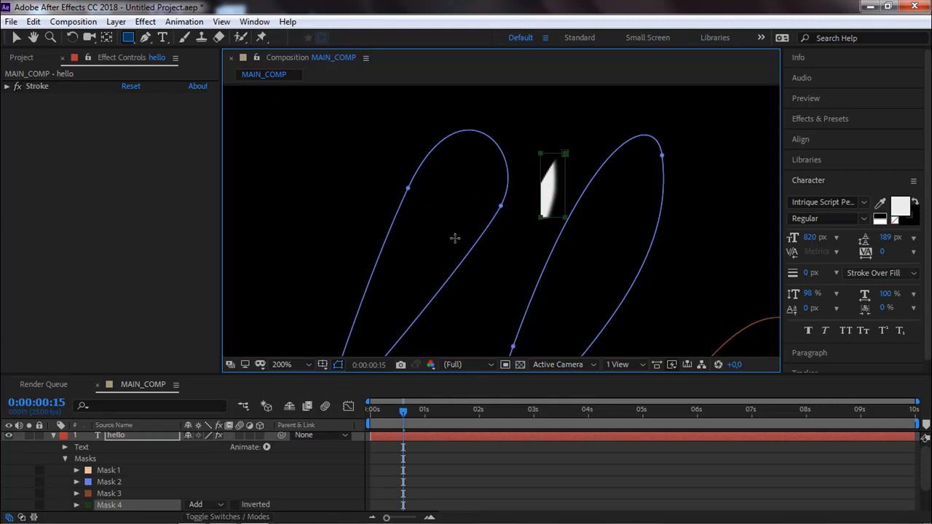
Delete Mask 4 from the hello layer and pre-compose the layer as hello Comp 1 with all attributes moved.
click(115, 503)
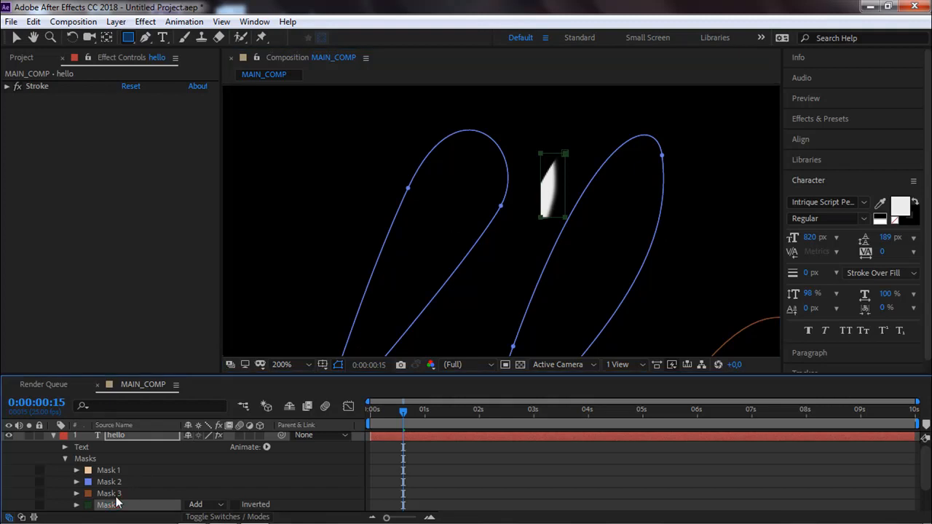
key(Delete)
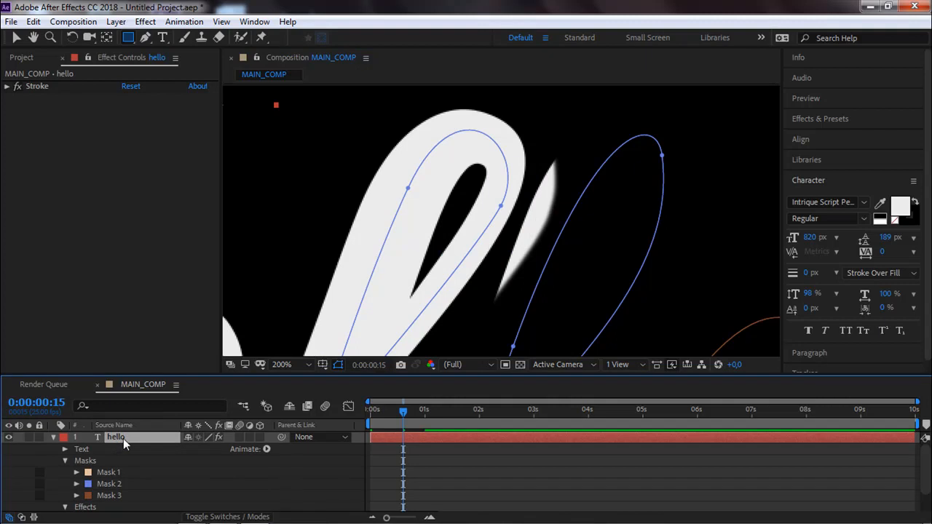
key(ctrl+shift+c)
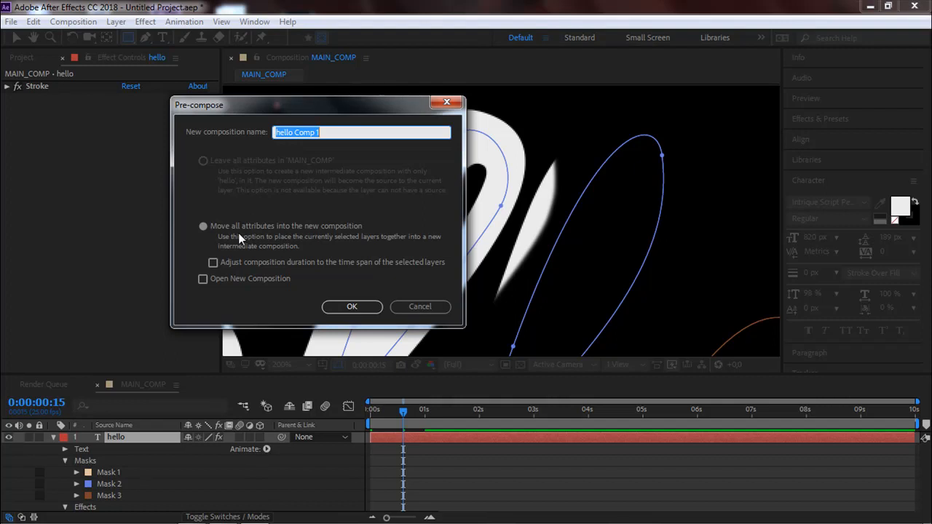
click(332, 307)
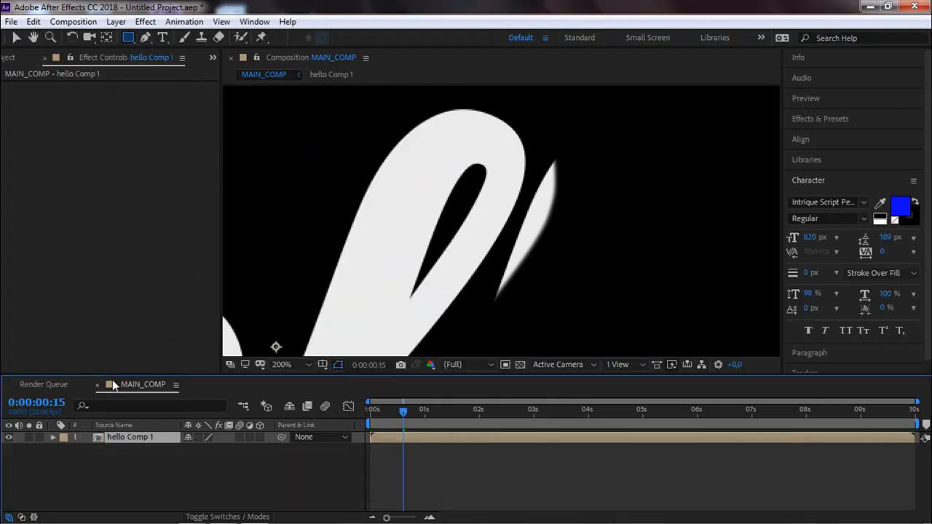
Examine the pre-composed reveal around frames 16 and 17 for the stray fragment beside the first l.
scroll(357, 182, down, 2)
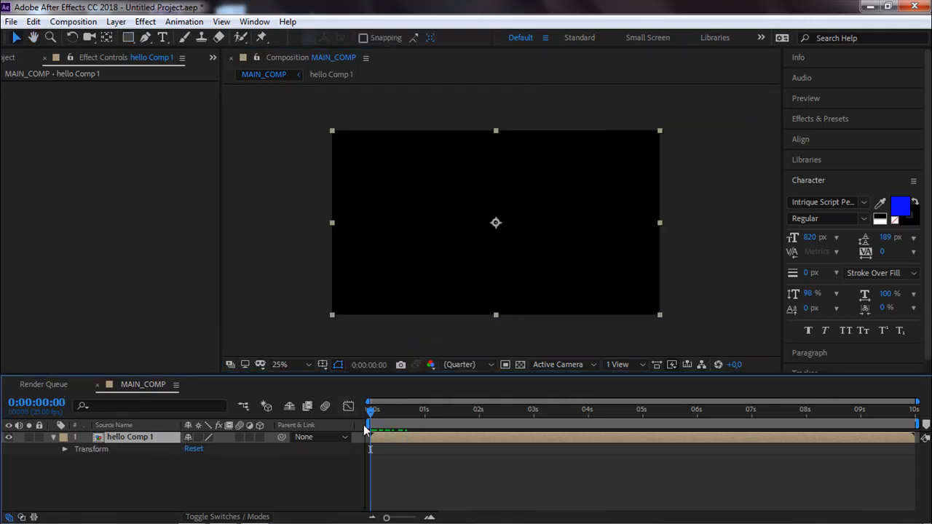
drag(371, 411, 406, 411)
click(483, 262)
scroll(484, 263, up, 2)
drag(484, 262, 396, 268)
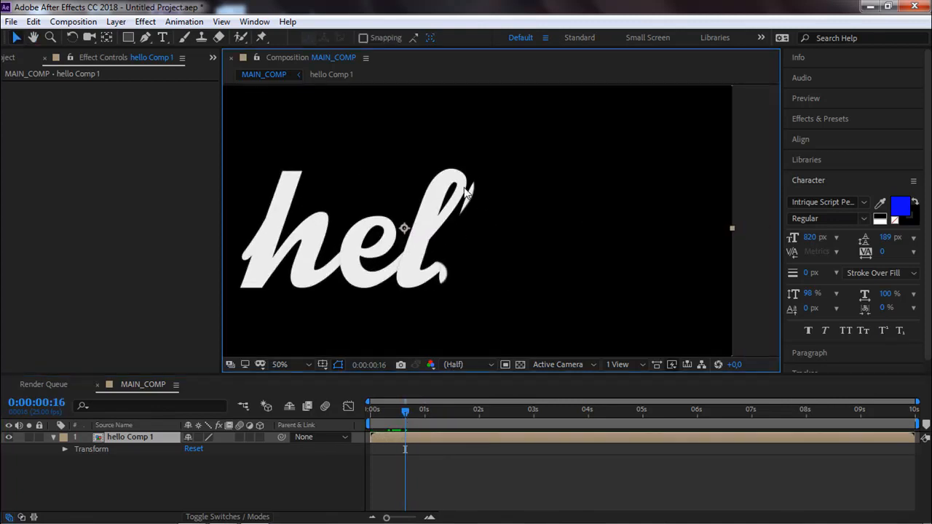
scroll(465, 201, up, 3)
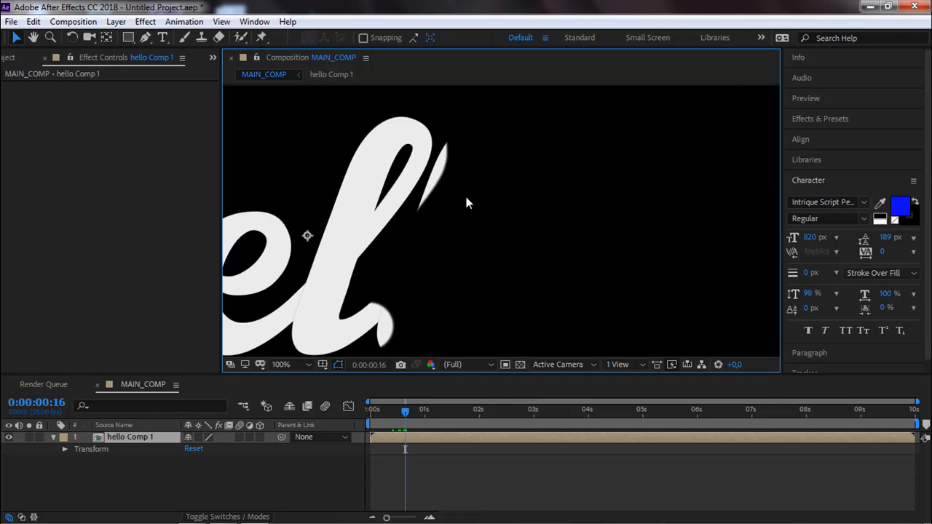
scroll(652, 178, down, 3)
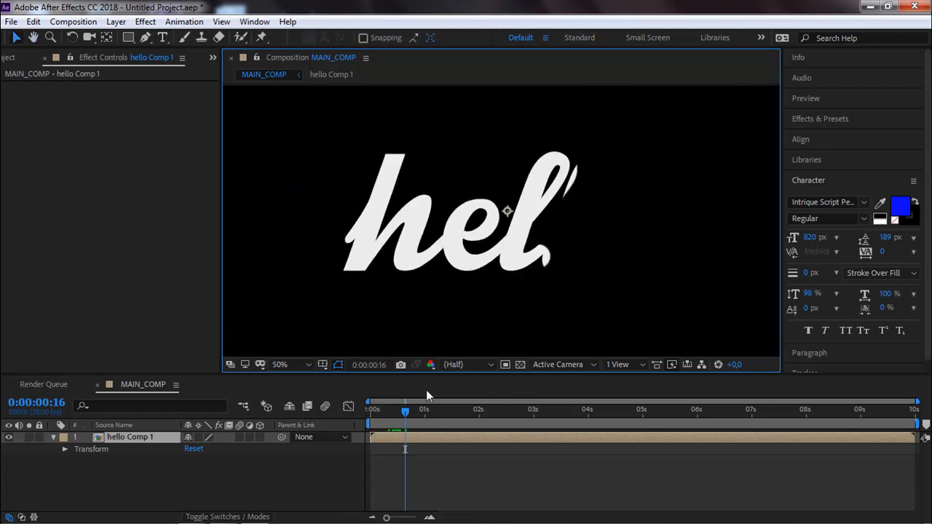
mouse_move(407, 412)
mouse_down()
mouse_move(425, 413)
mouse_move(407, 413)
mouse_up()
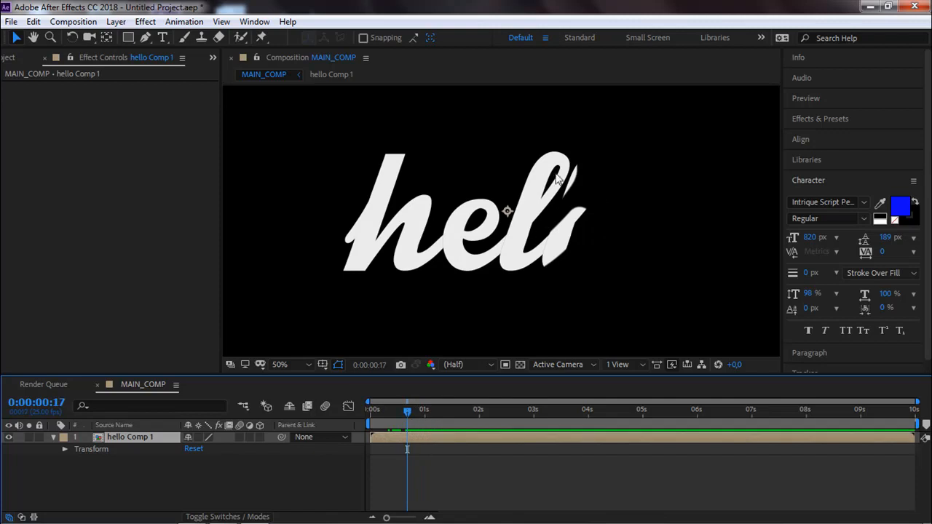
mouse_move(407, 417)
mouse_down()
mouse_move(391, 415)
mouse_move(406, 415)
mouse_up()
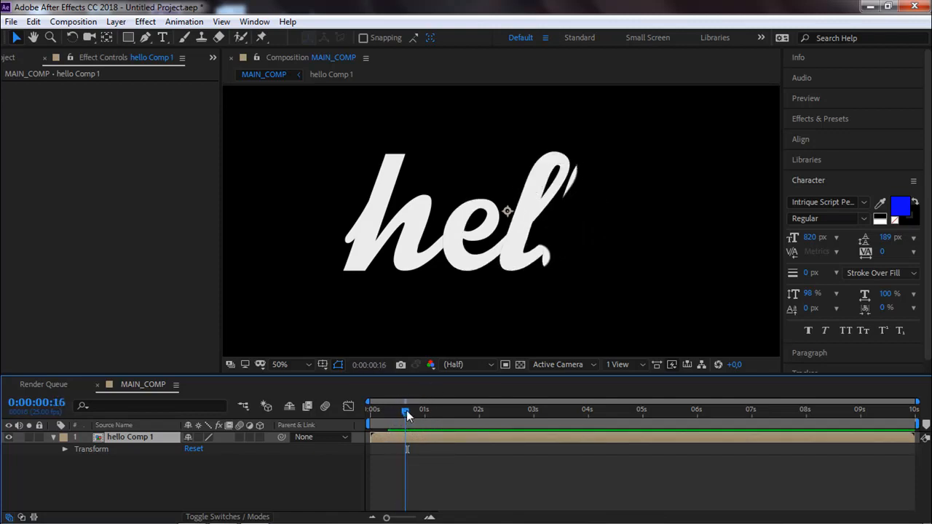
drag(560, 214, 517, 233)
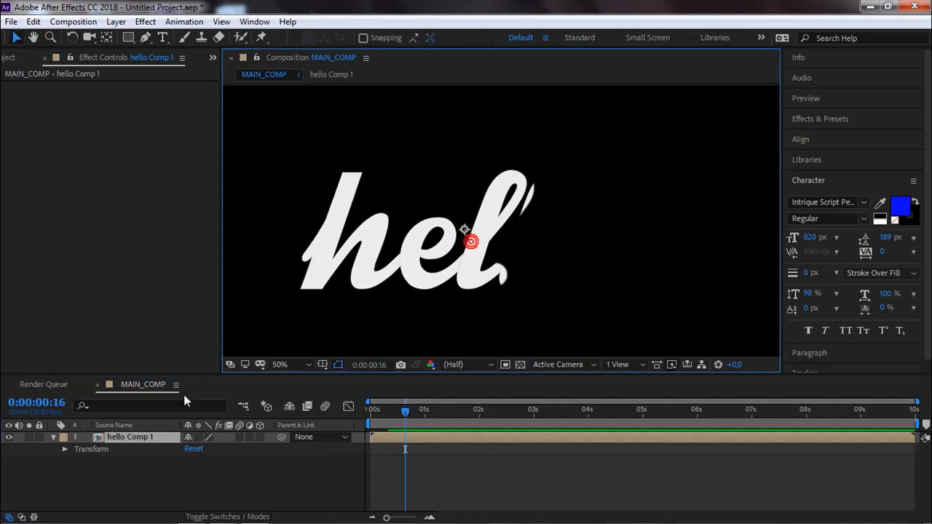
At frame 13, draw a closed Pen mask on hello Comp 1 around the stray fragment beside the first l.
click(146, 40)
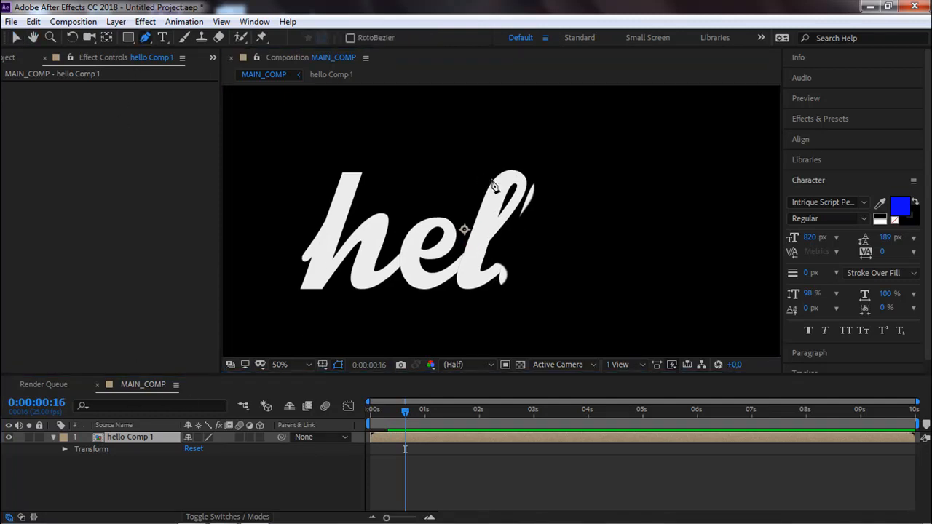
scroll(509, 182, down, 1)
scroll(497, 182, up, 3)
drag(507, 170, 455, 158)
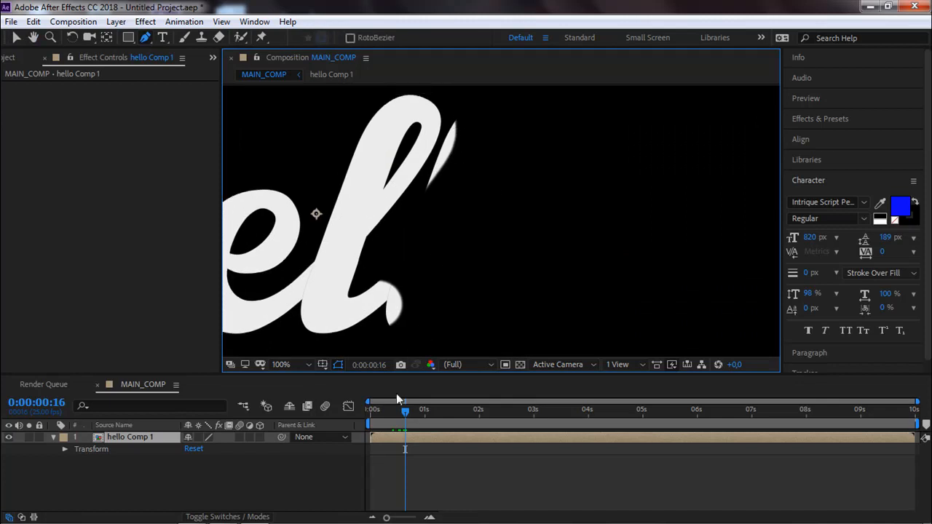
drag(405, 411, 398, 416)
click(420, 195)
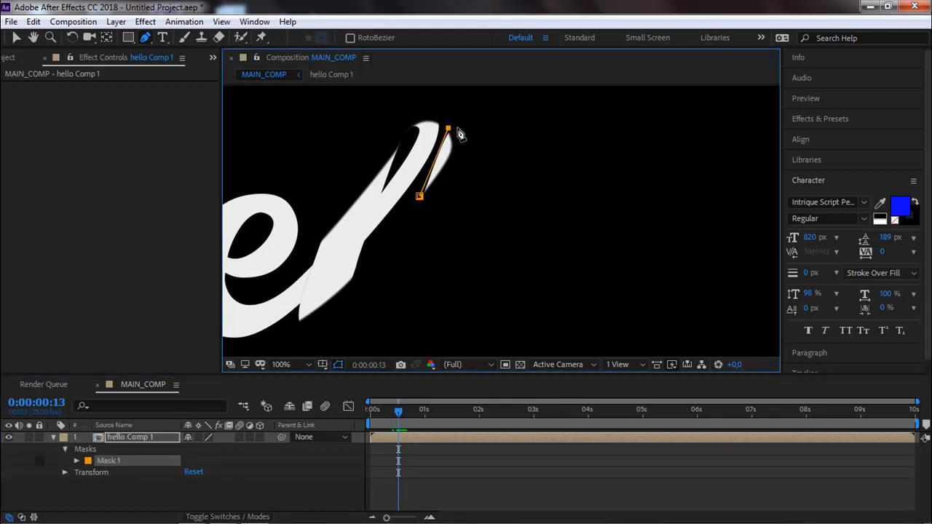
click(458, 136)
click(447, 186)
click(420, 195)
Invert Mask 1 on hello Comp 1 so it hides the stray fragment.
key(period)
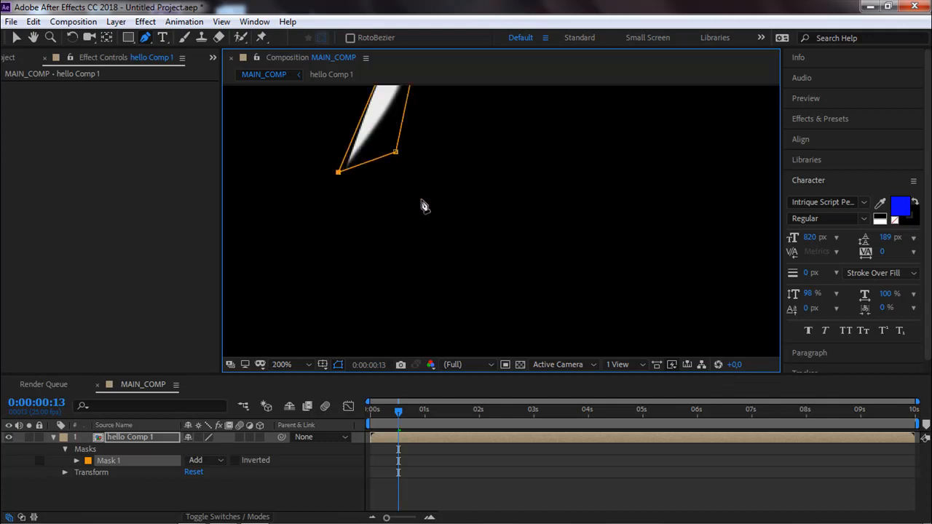
click(236, 460)
mouse_move(395, 254)
mouse_down()
mouse_move(399, 265)
mouse_move(393, 256)
mouse_up()
scroll(397, 260, down, 3)
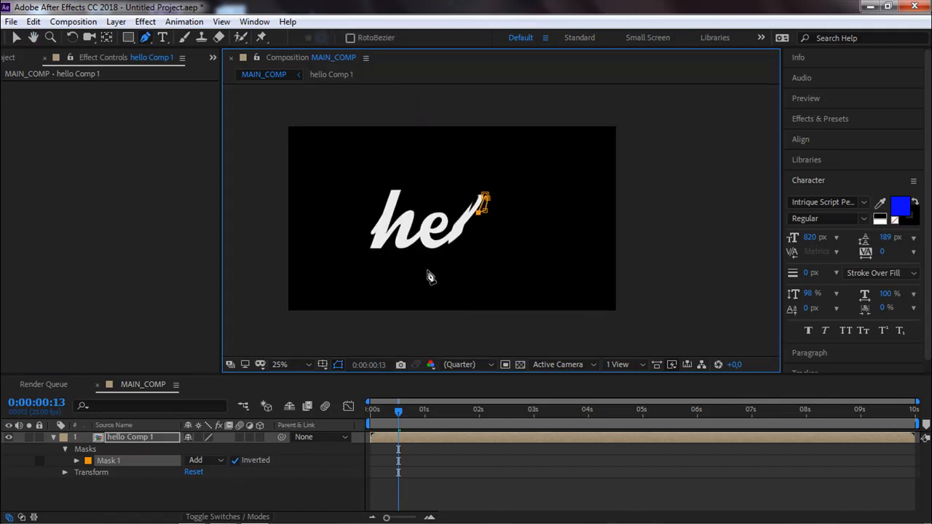
key(period)
Turn on Mask Path keyframing for Mask 1 at frame 18, where the second l reaches the masked area.
mouse_move(397, 408)
mouse_down()
mouse_move(371, 412)
mouse_move(409, 412)
mouse_up()
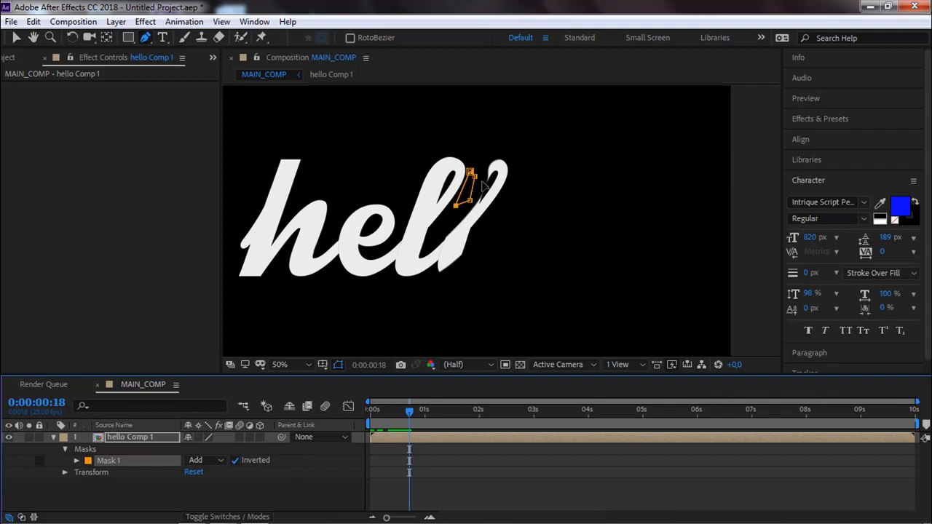
double_click(470, 200)
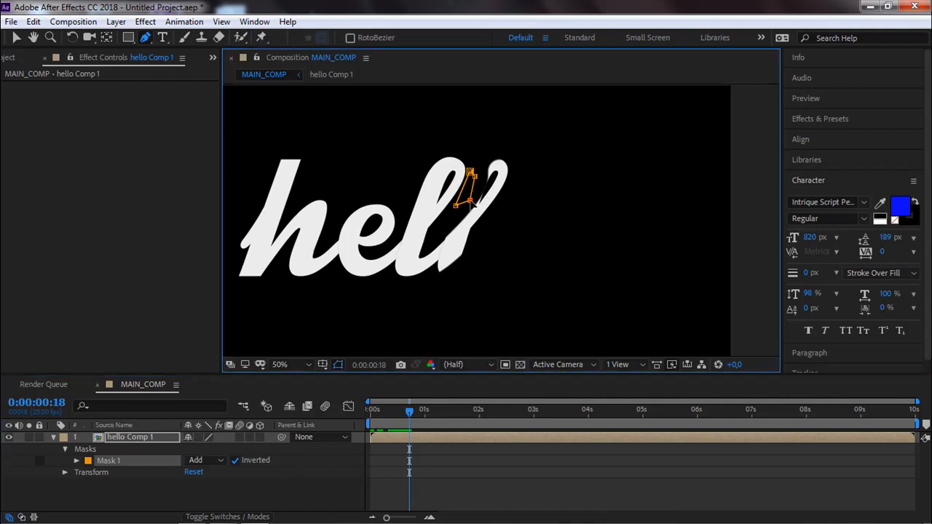
click(77, 460)
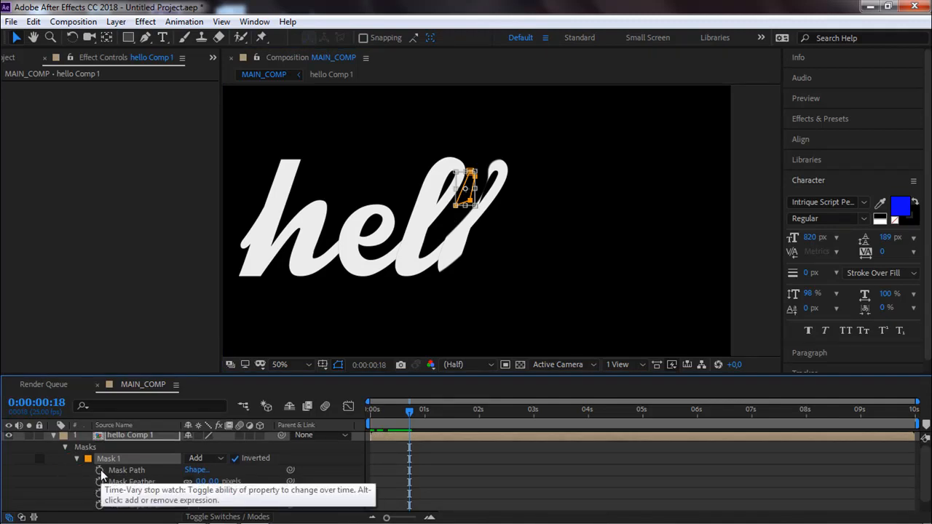
click(101, 470)
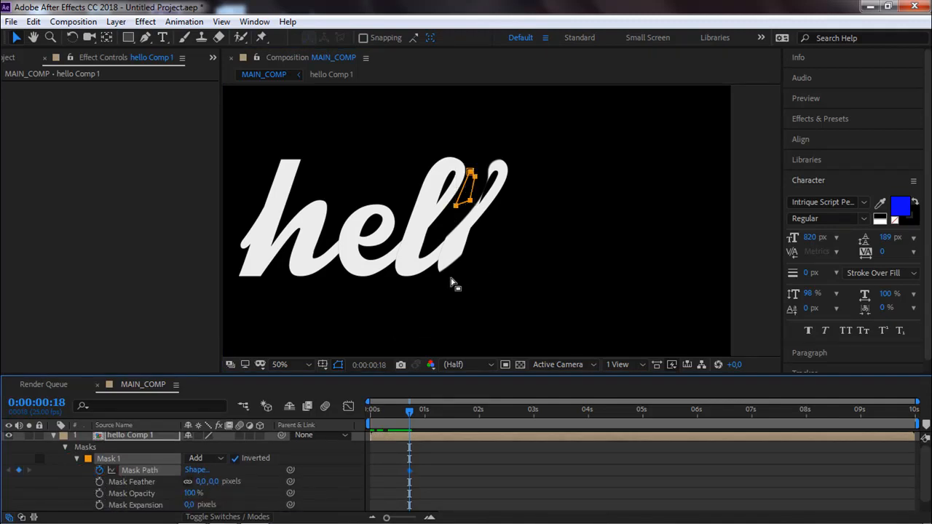
At frame 18, shift Mask 1 slightly upward and adjust its two lower points to cover the whole stray fragment.
scroll(448, 299, up, 2)
key(space)
drag(479, 233, 458, 289)
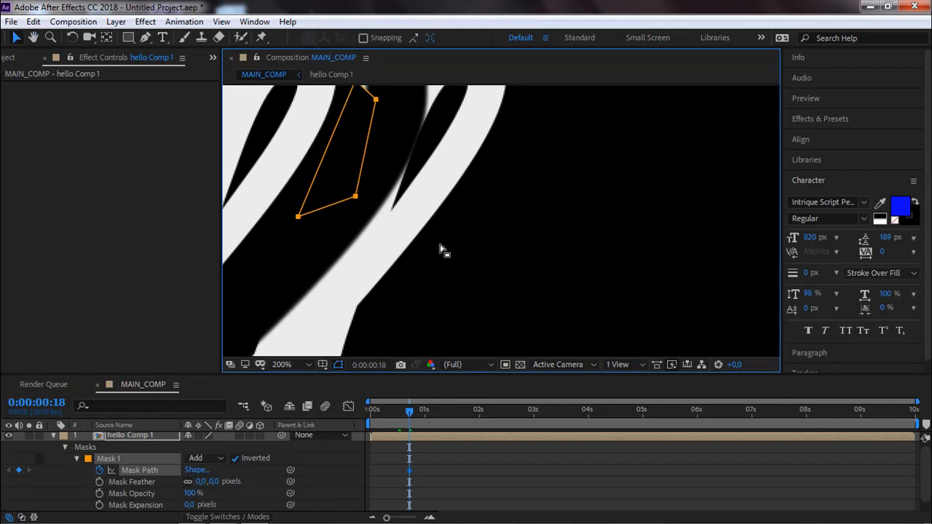
key(Page_Up)
key(Page_Up)
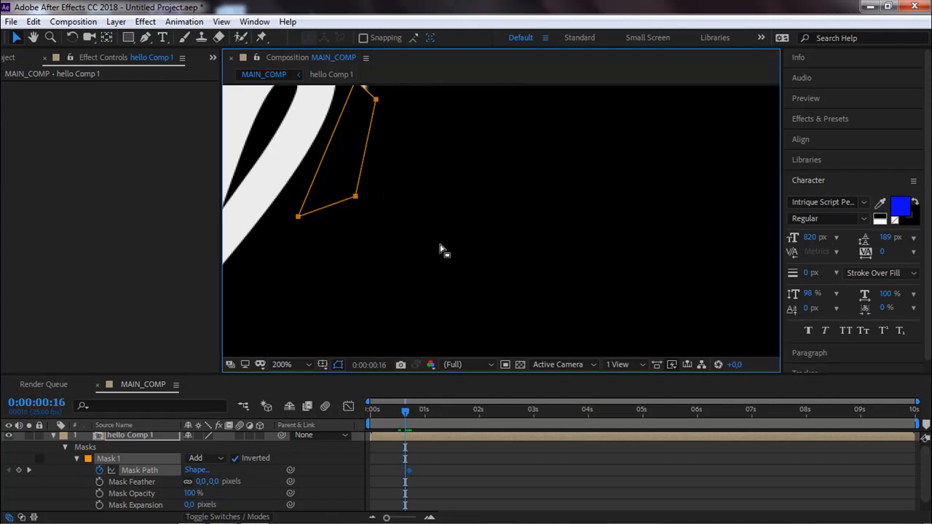
scroll(451, 193, up, 3)
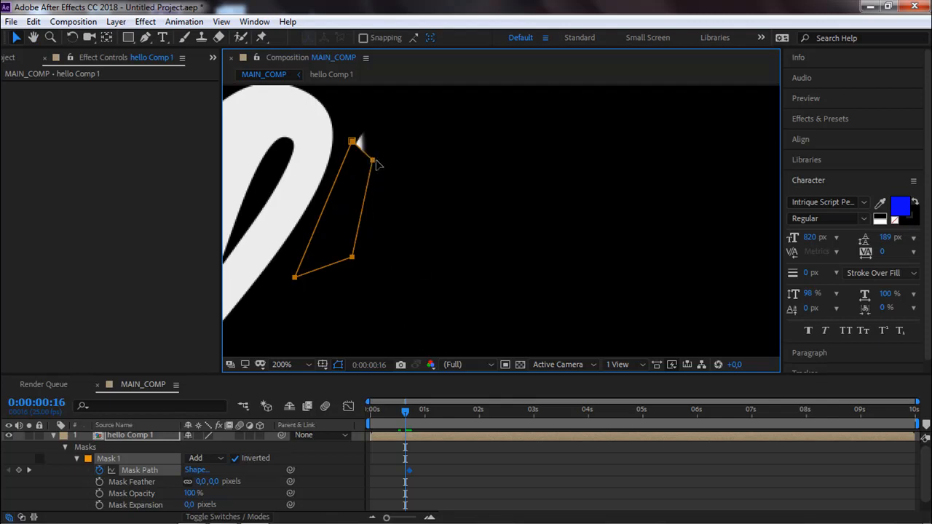
key(Page_Down)
key(Page_Down)
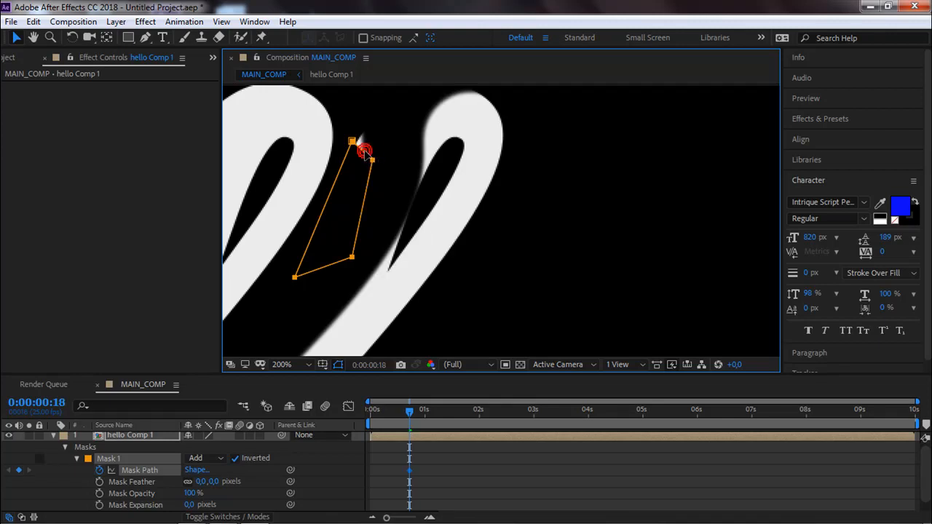
drag(362, 149, 370, 139)
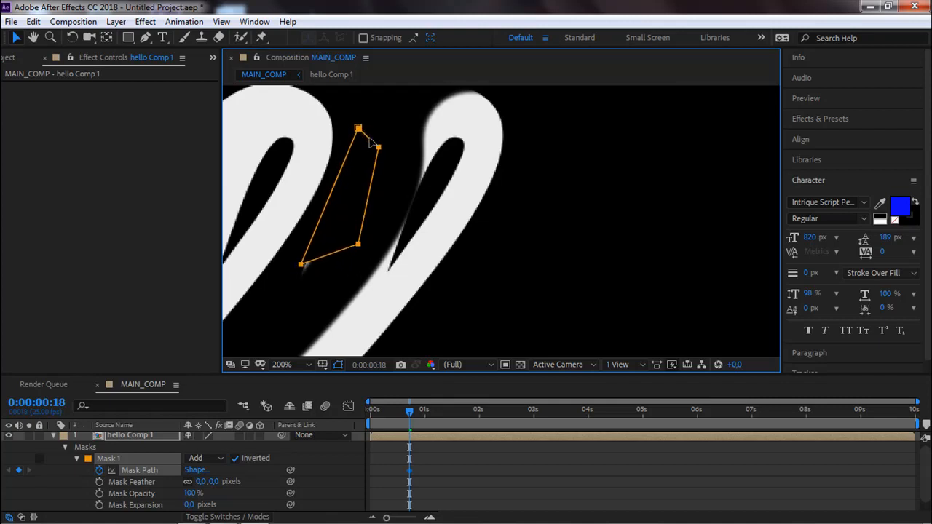
mouse_move(288, 276)
mouse_down()
mouse_move(318, 244)
mouse_move(290, 279)
mouse_up()
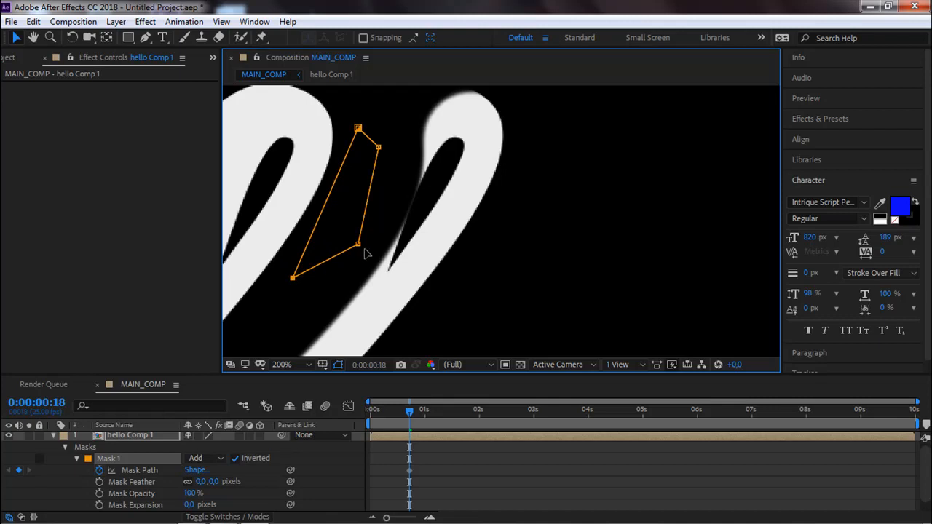
drag(358, 247, 340, 260)
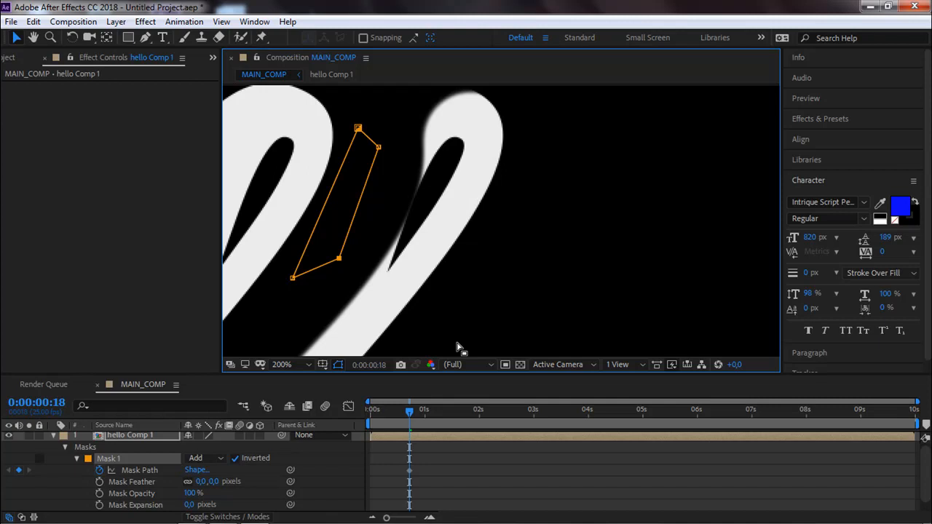
Add a Mask Path keyframe for Mask 1 at frame 17, one frame before the existing one.
key(Page_Up)
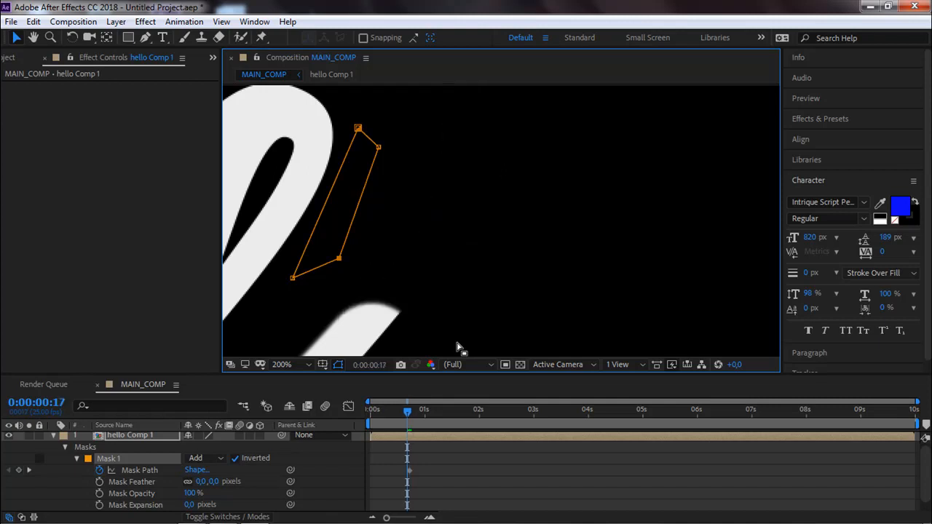
key(Page_Down)
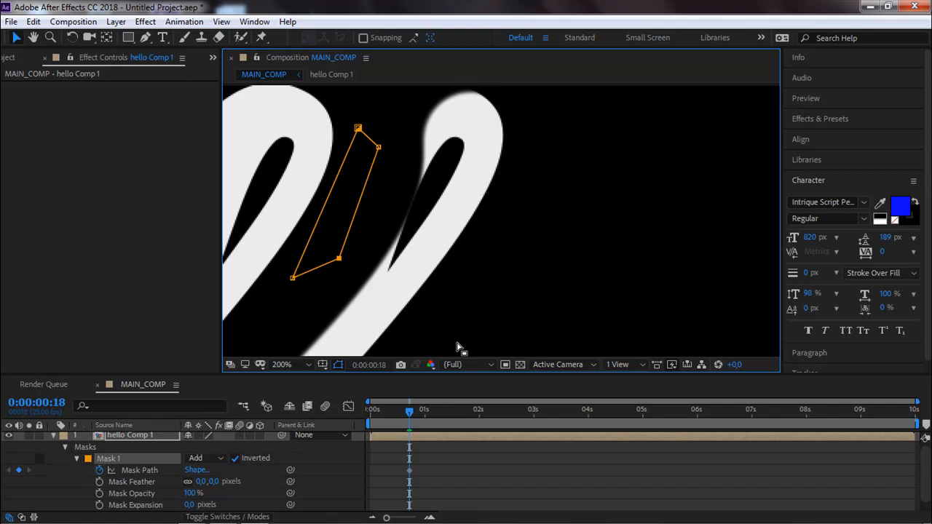
key(Page_Up)
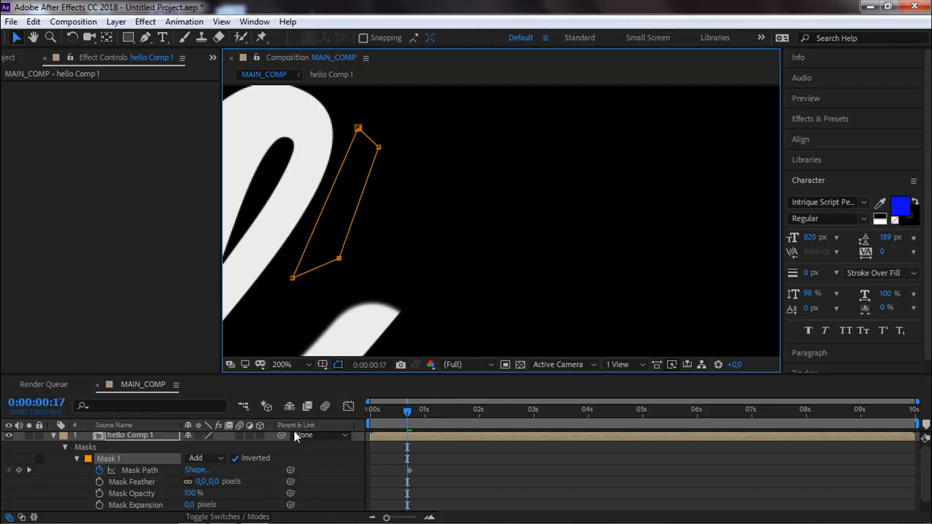
click(19, 471)
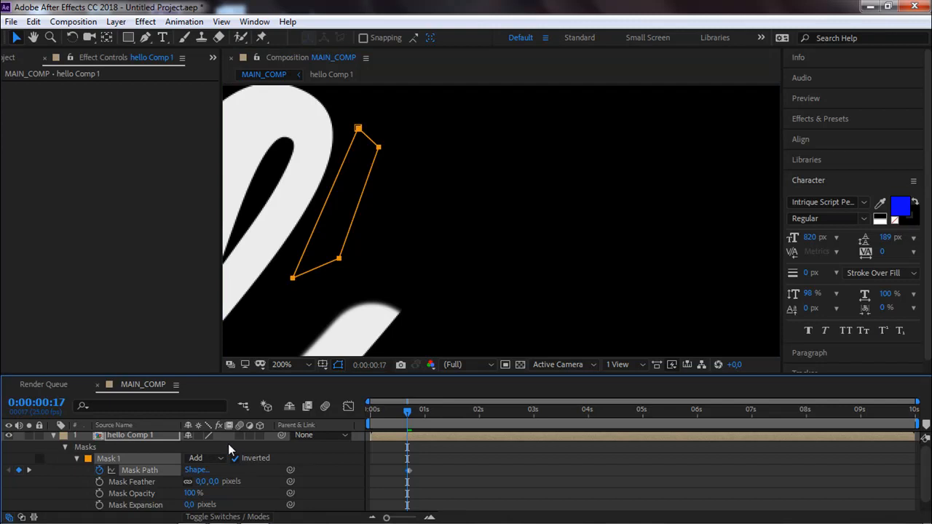
At frame 18, move the whole Mask 1 shape up into the empty area above the two l letters.
scroll(411, 473, up, 1)
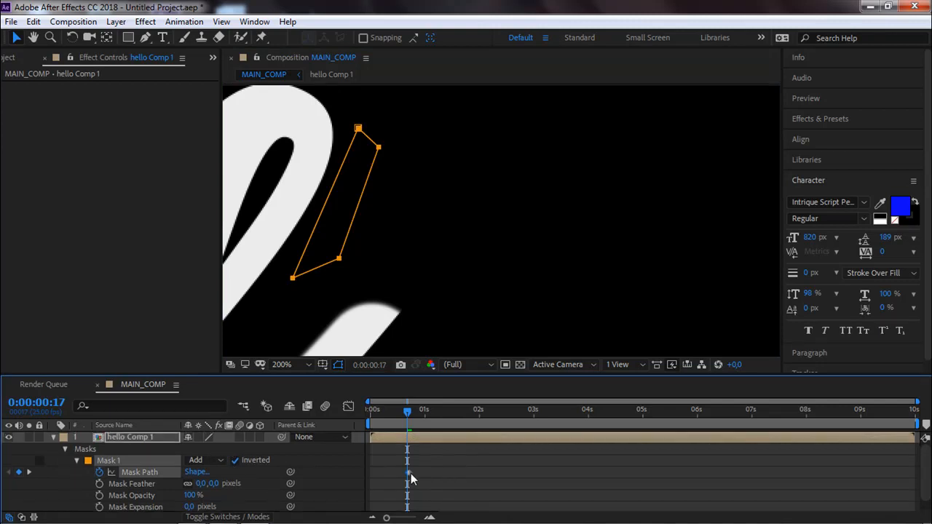
scroll(411, 473, up, 3)
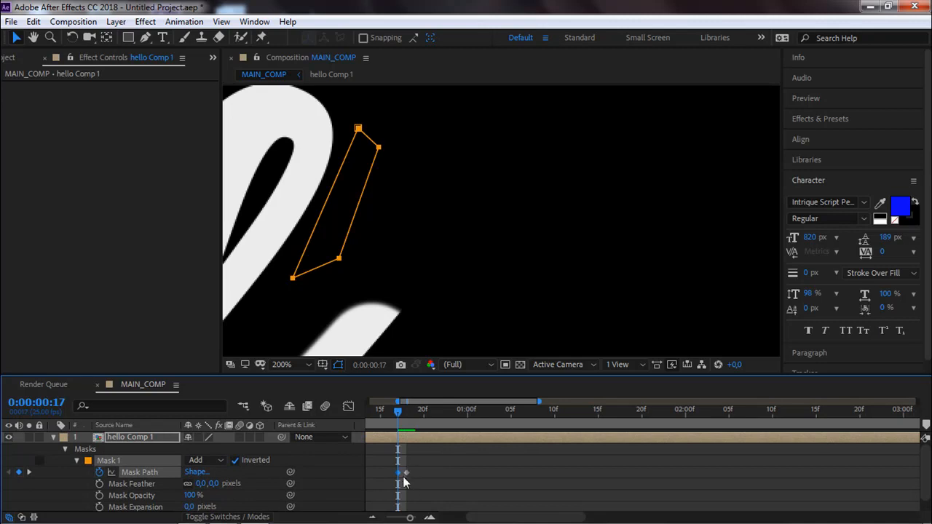
scroll(403, 473, up, 3)
drag(415, 482, 541, 481)
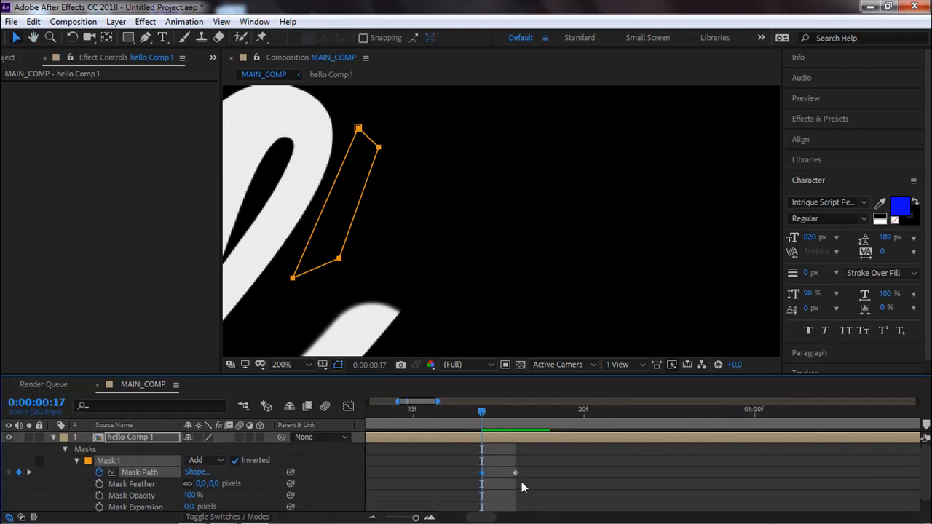
key(Page_Down)
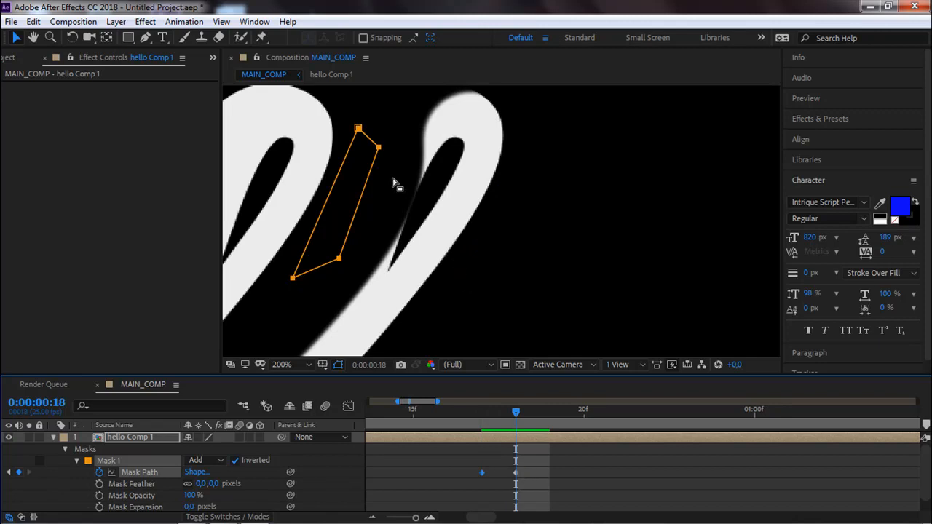
double_click(379, 149)
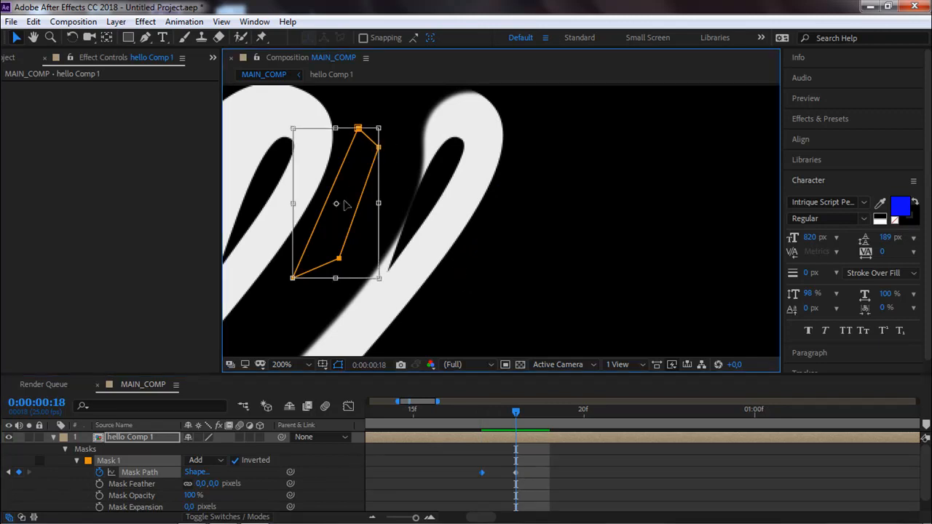
scroll(342, 248, down, 4)
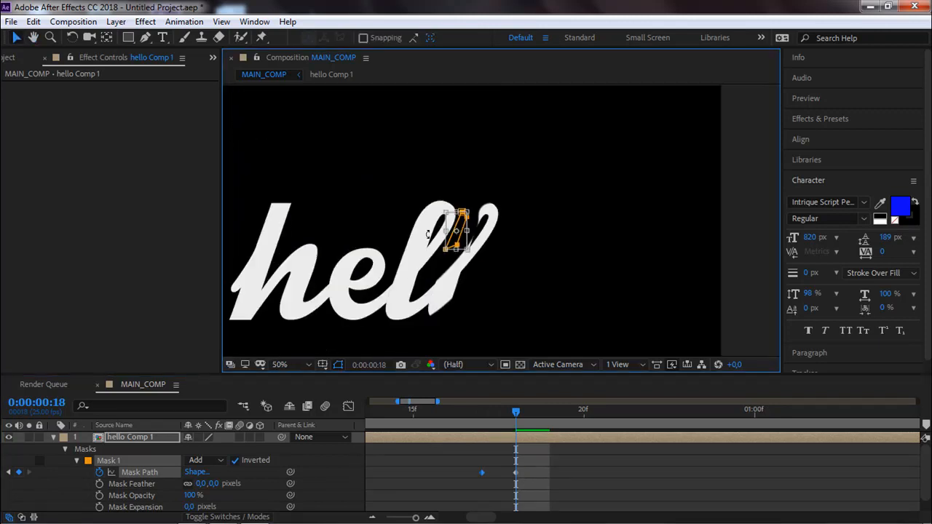
scroll(395, 254, up, 2)
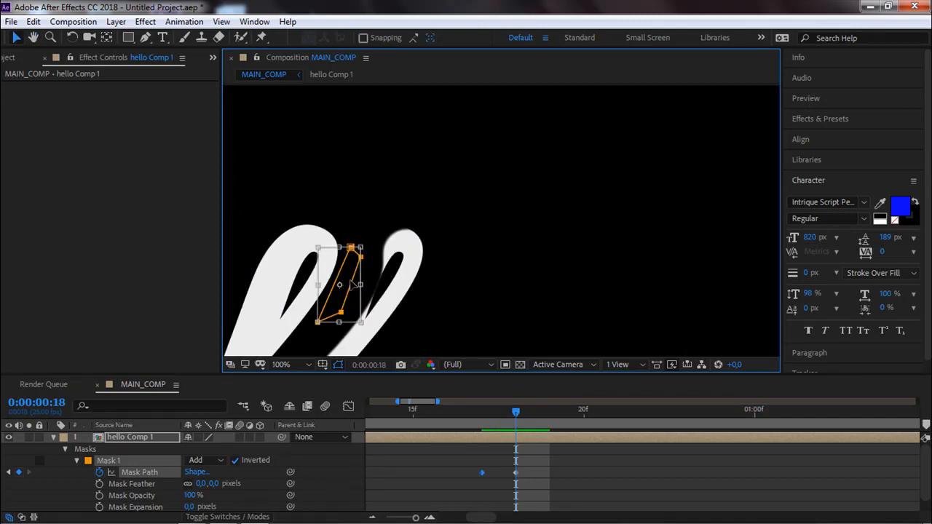
drag(362, 250, 386, 162)
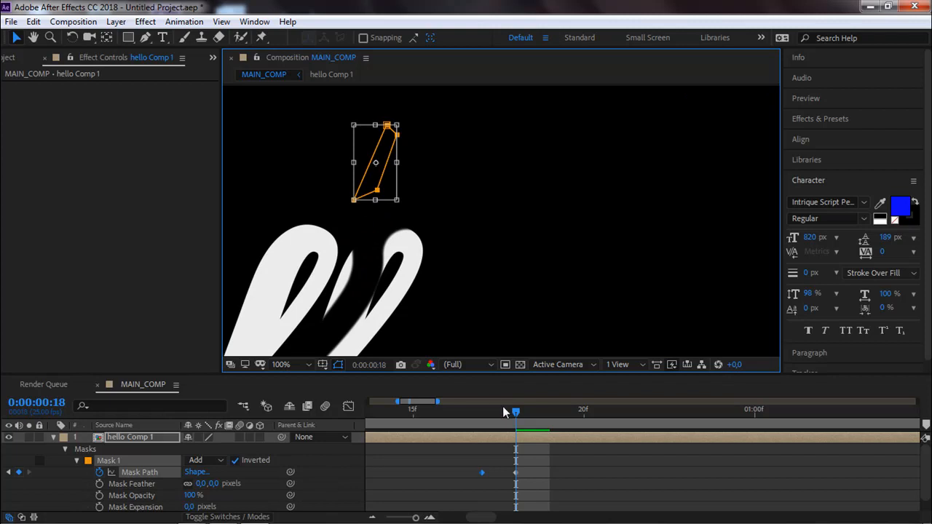
Shift both Mask Path keyframes one frame forward, placing them at frames 18 and 19.
drag(517, 412, 534, 412)
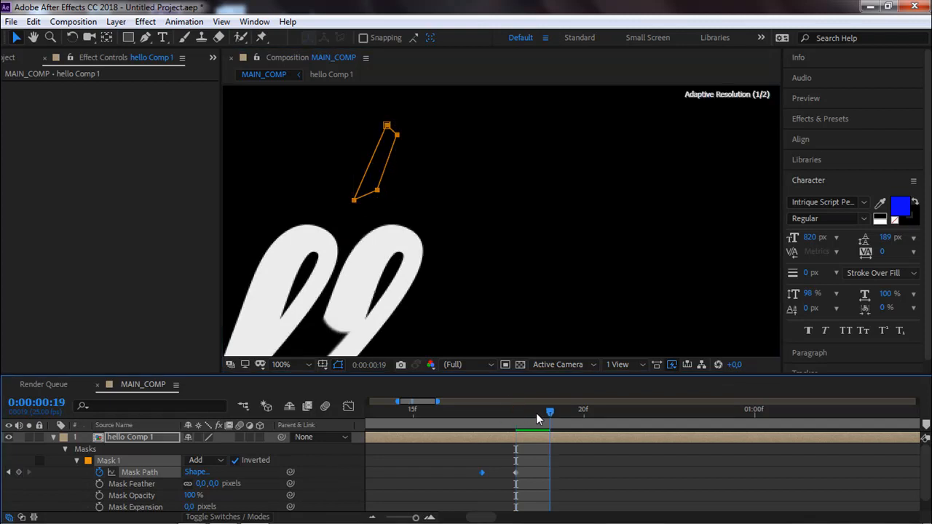
drag(518, 473, 549, 473)
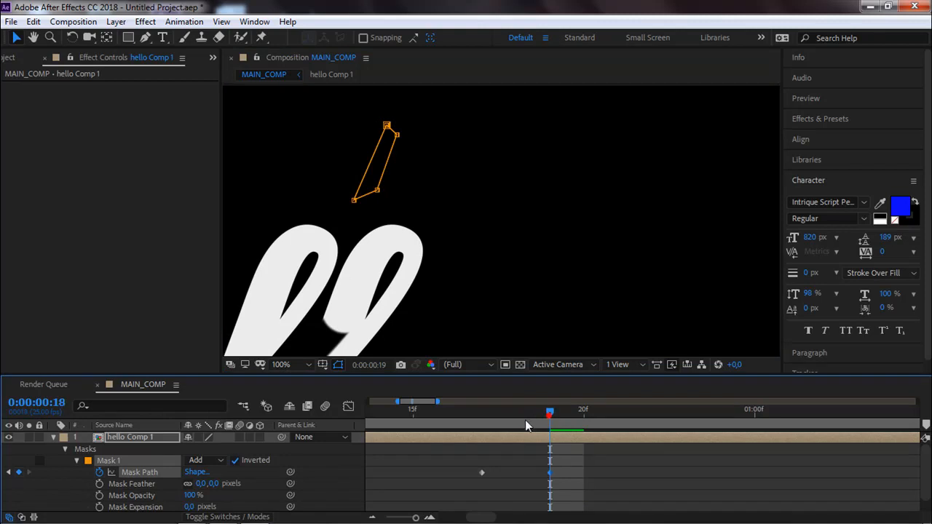
drag(536, 419, 502, 429)
drag(479, 472, 515, 473)
drag(510, 415, 579, 412)
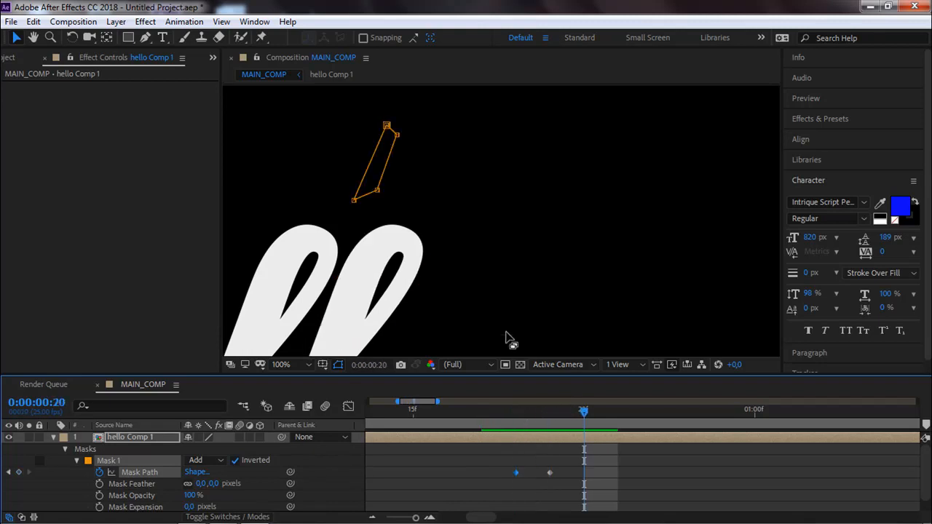
Play back the hello write-on and scrub through to 1 second to check the second l and the final o.
scroll(490, 305, down, 2)
scroll(489, 298, down, 1)
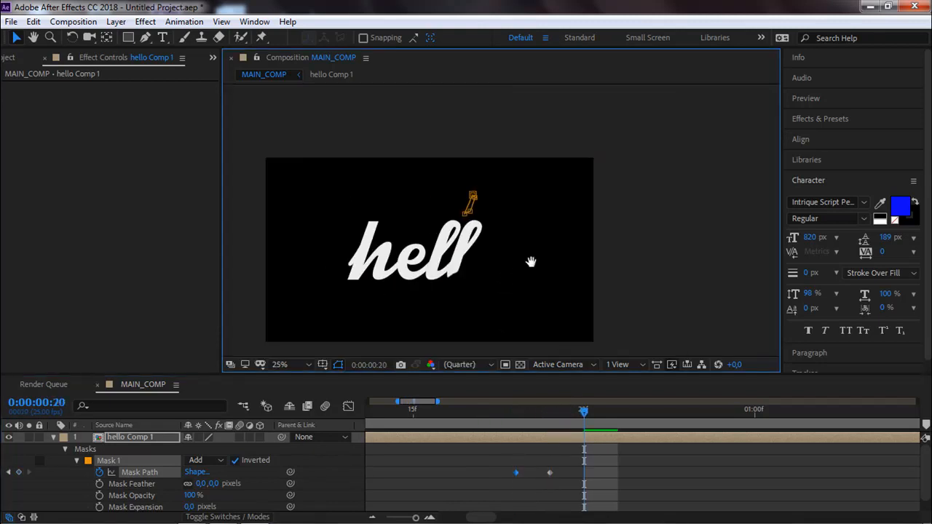
click(530, 263)
key(space)
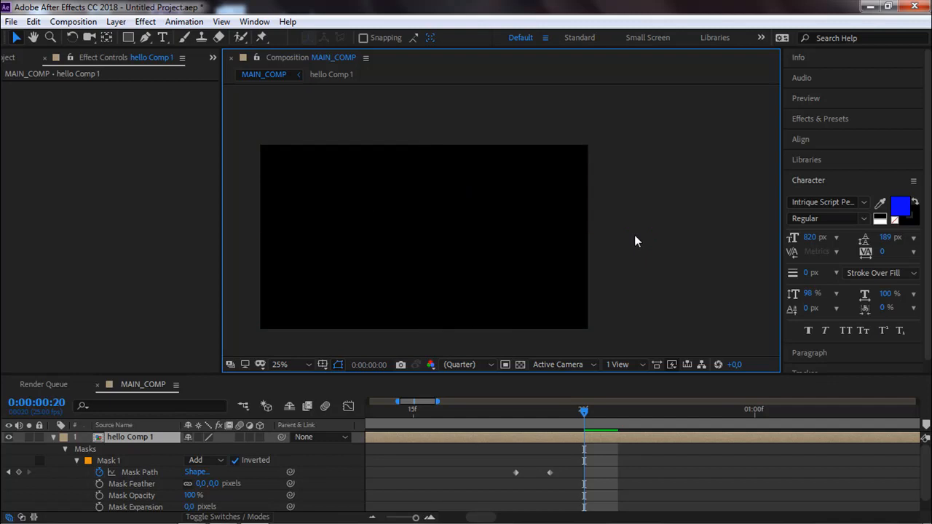
key(space)
key(space)
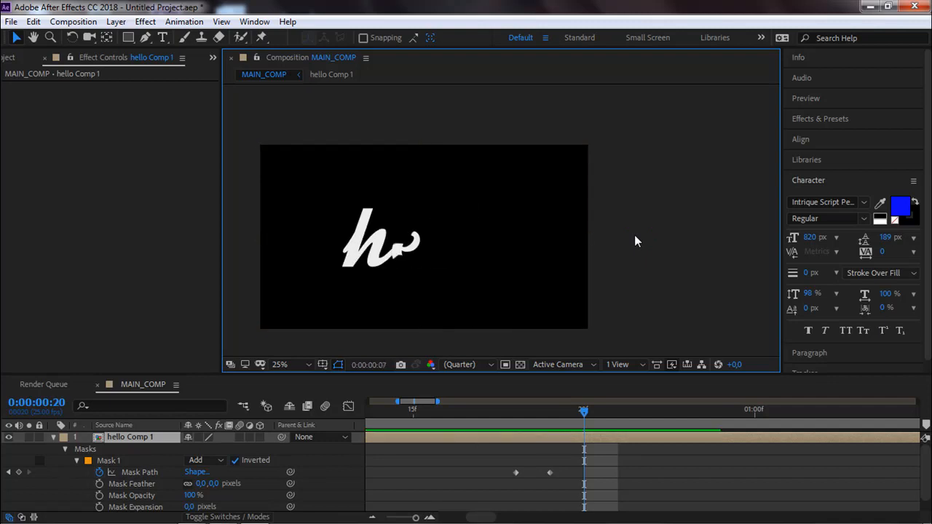
key(space)
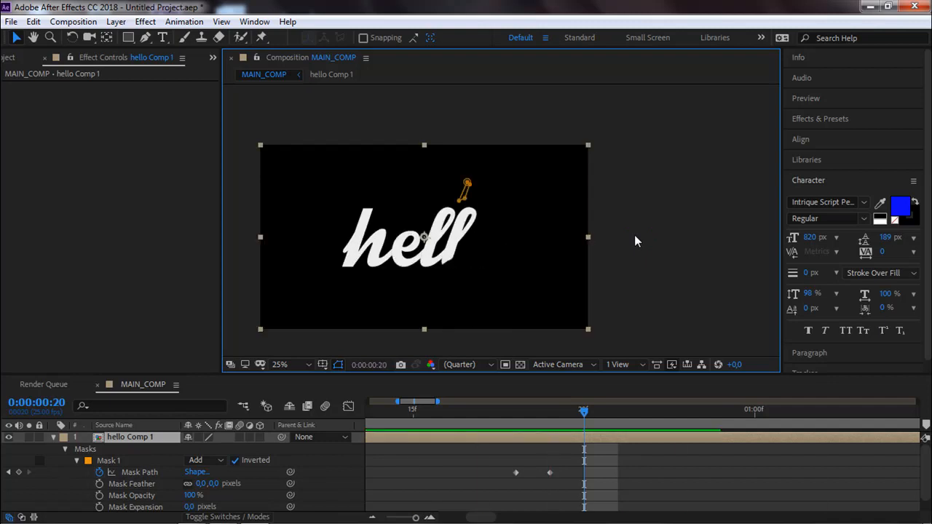
drag(518, 414, 749, 413)
click(619, 230)
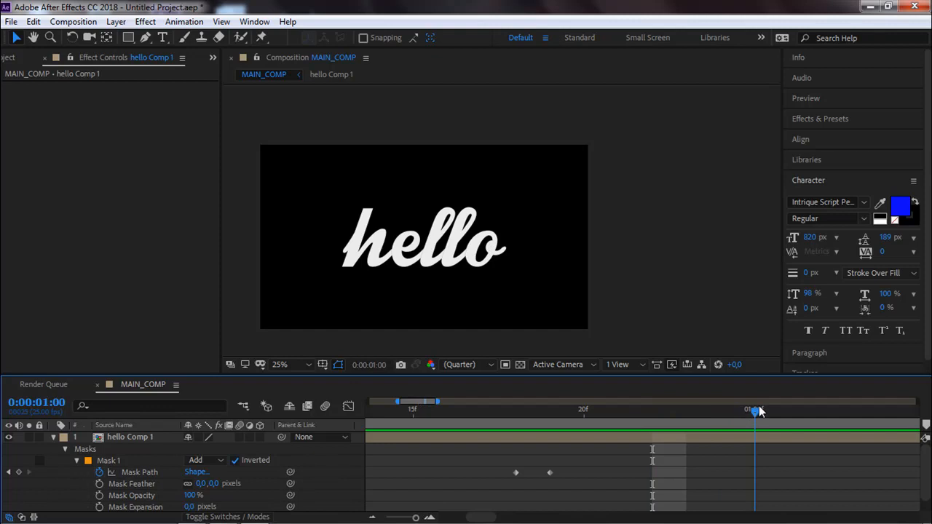
click(662, 283)
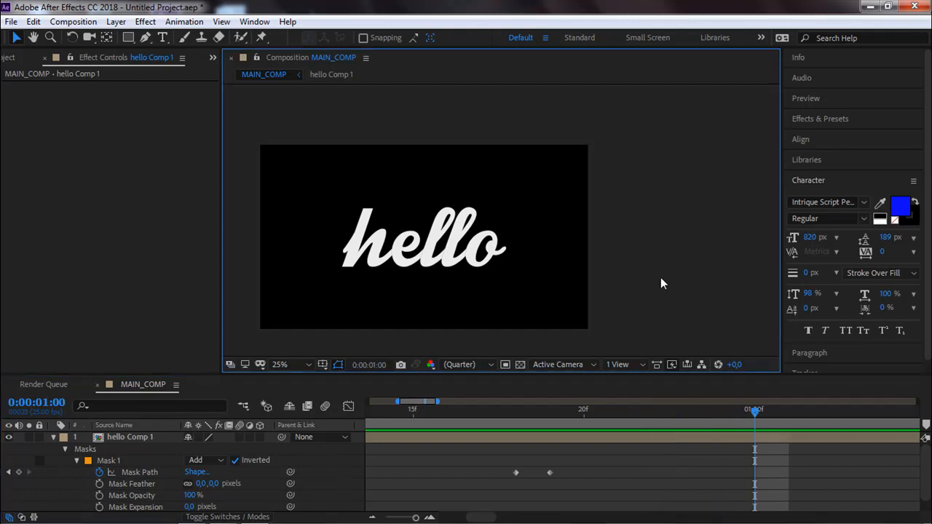
Delete the hello Comp 1 composition from the project, including its layer in MAIN_COMP.
click(814, 442)
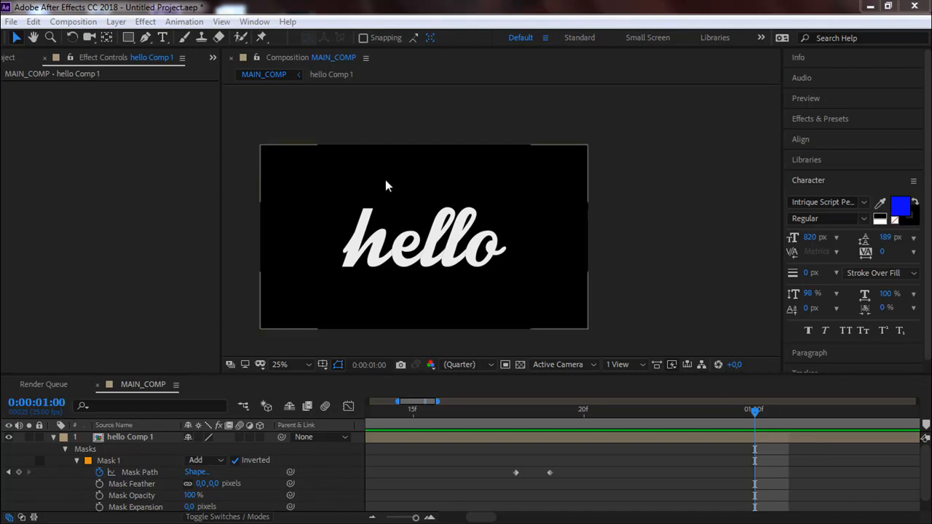
click(377, 254)
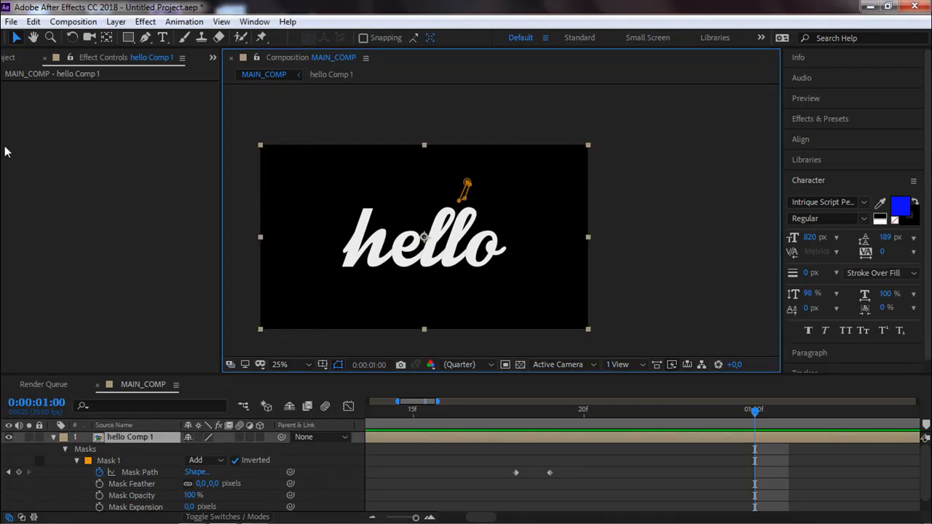
click(7, 58)
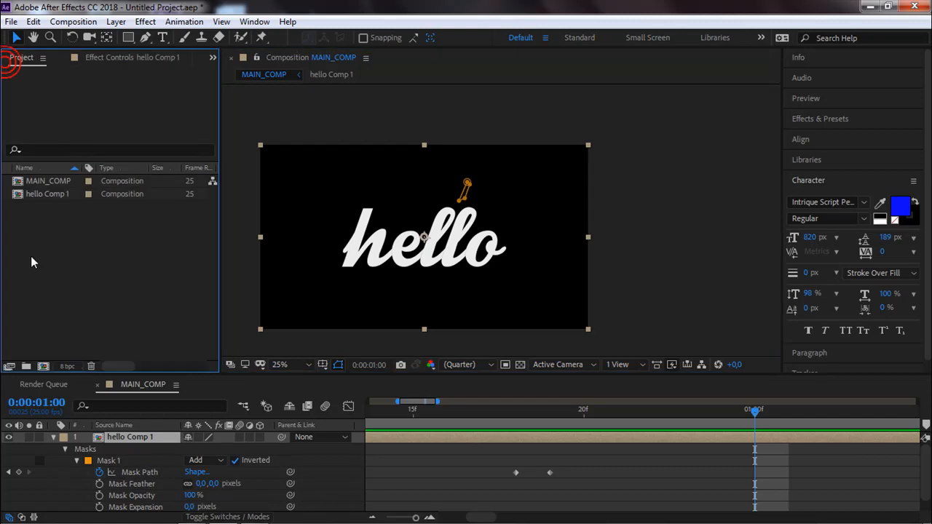
click(119, 439)
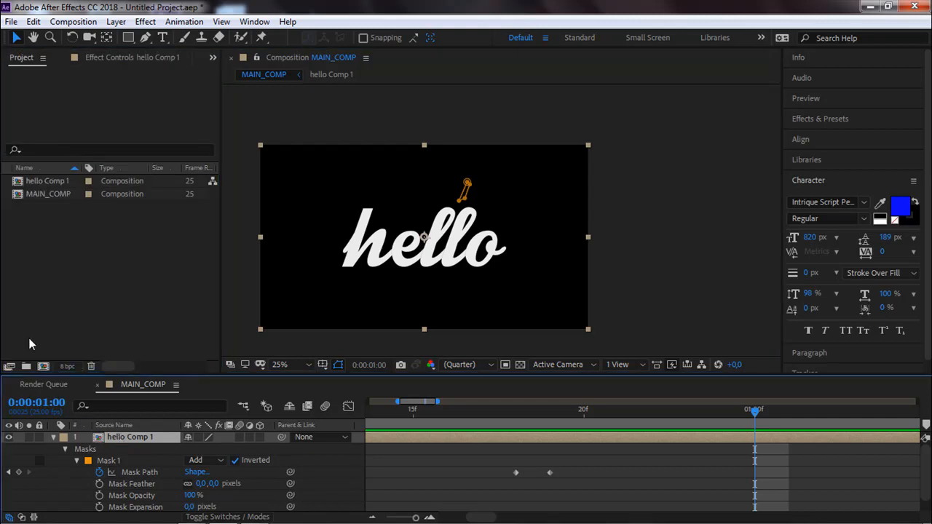
click(50, 184)
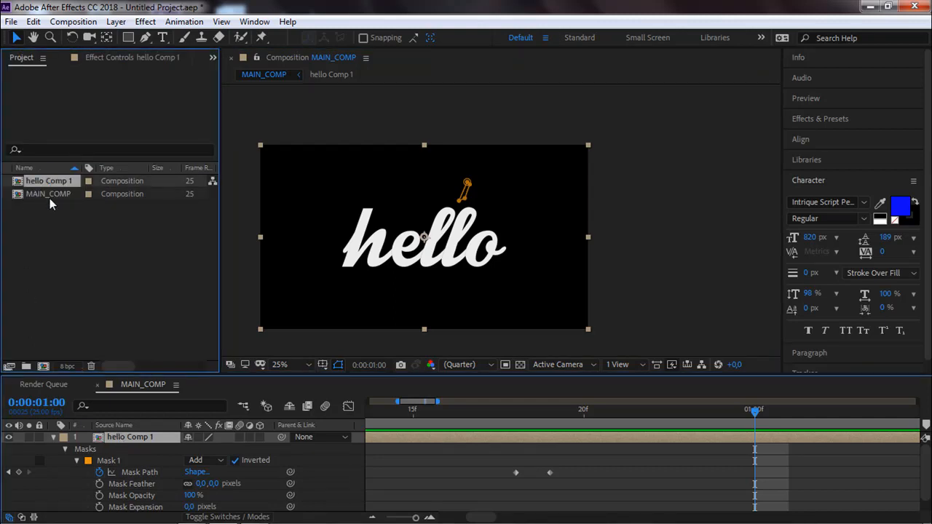
click(90, 366)
click(536, 285)
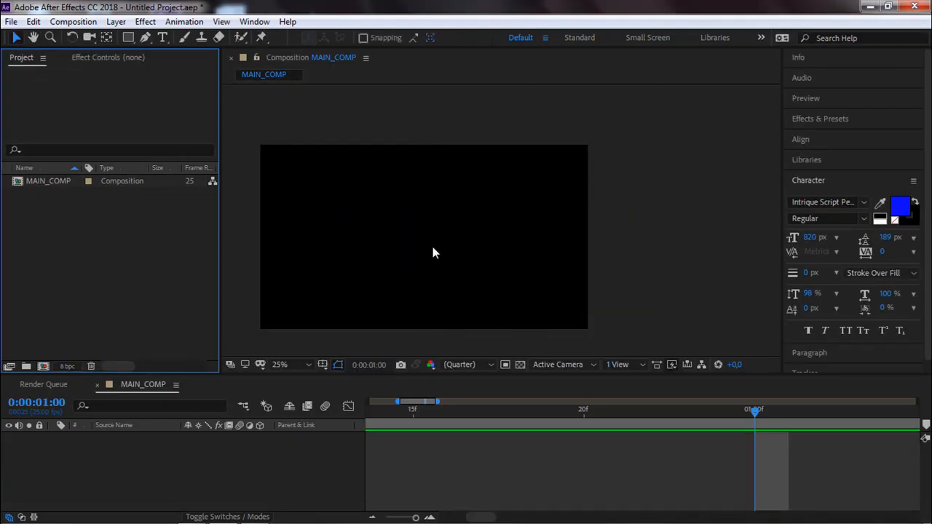
Show the full 10-second timeline of MAIN_COMP and add a text layer reading TOTO.
drag(398, 400, 367, 401)
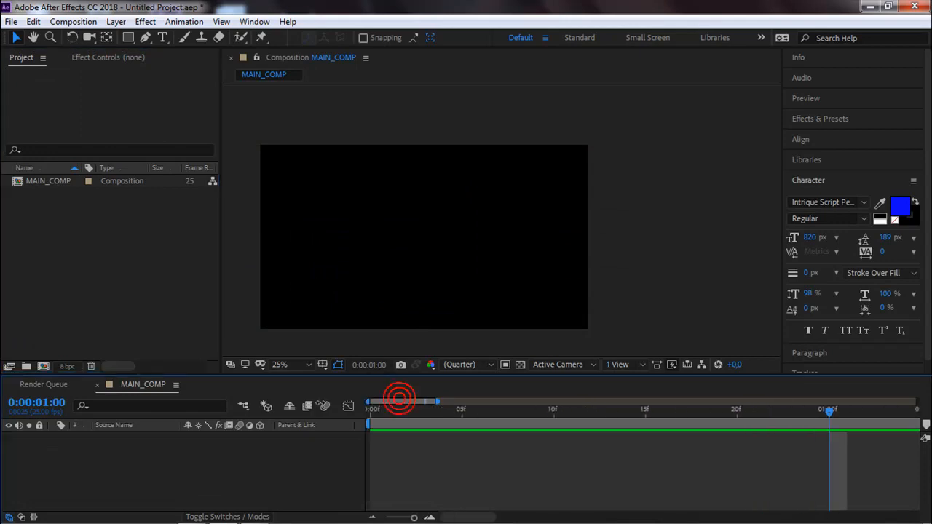
drag(437, 401, 917, 400)
click(162, 37)
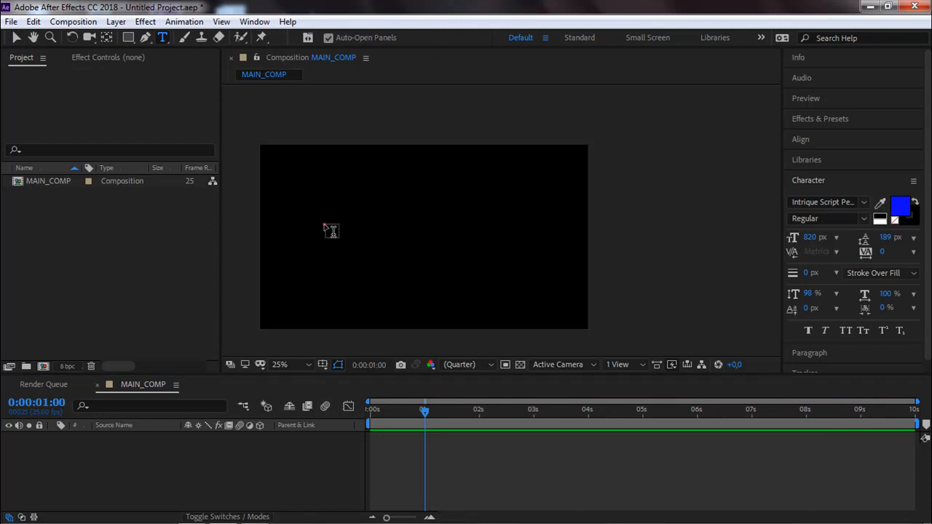
click(325, 221)
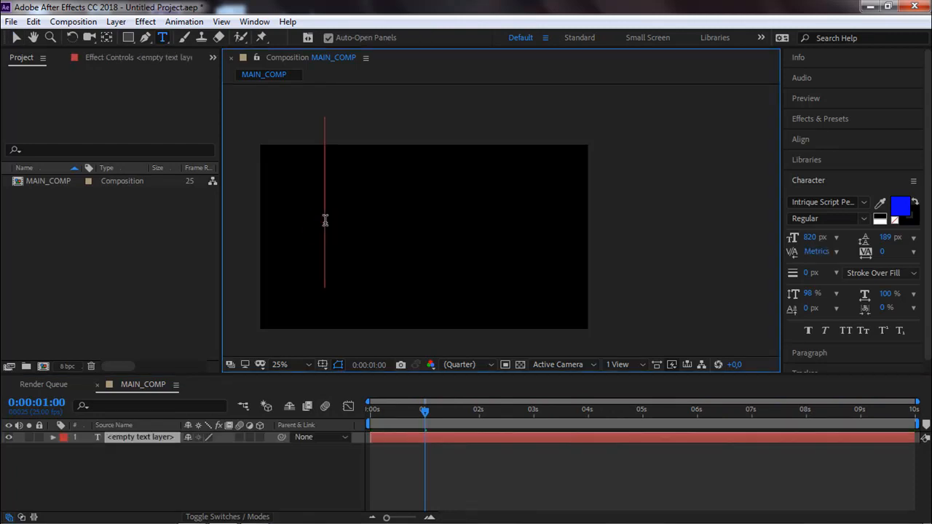
text(TOTO)
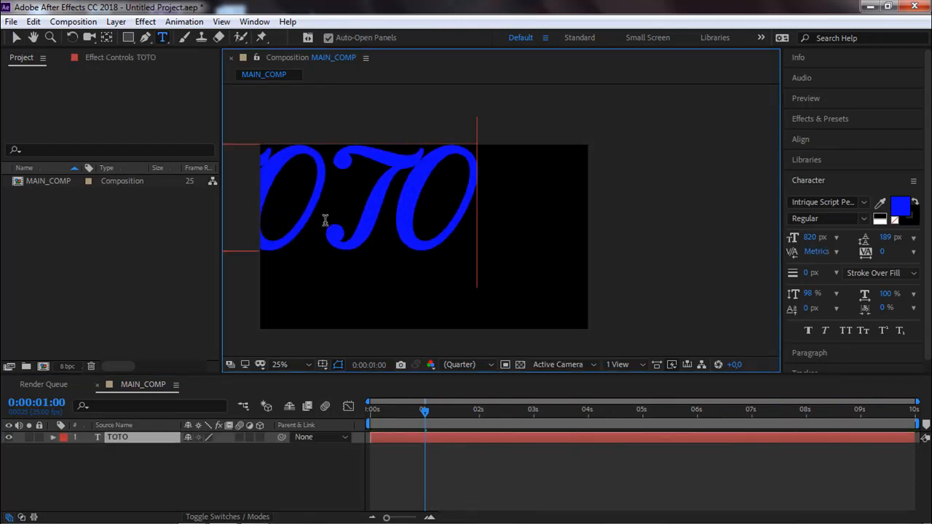
key(KP_Enter)
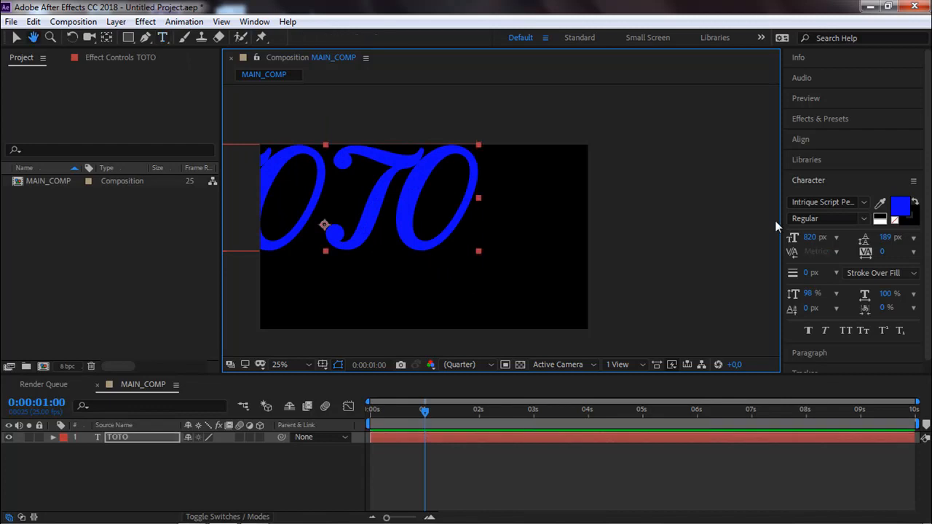
Change the TOTO text's font to Calibri in the Bold style.
click(855, 206)
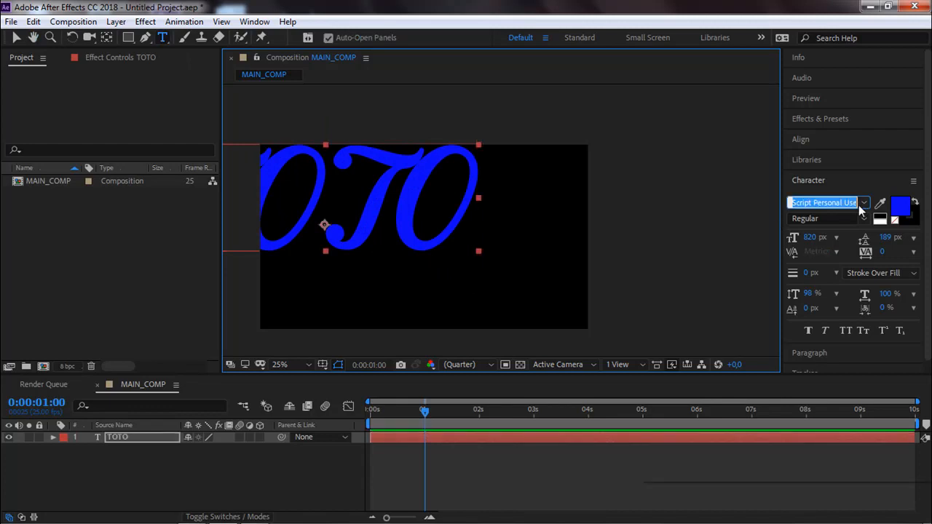
text(c)
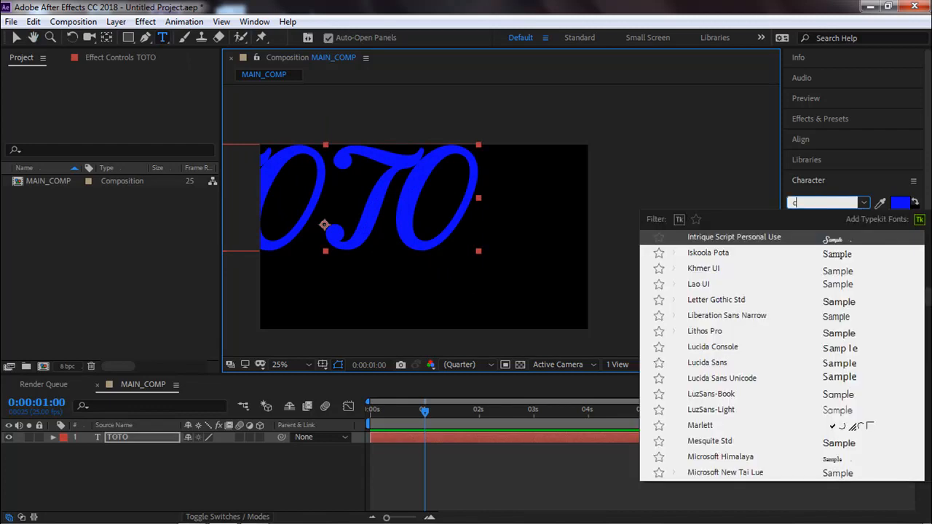
text(a)
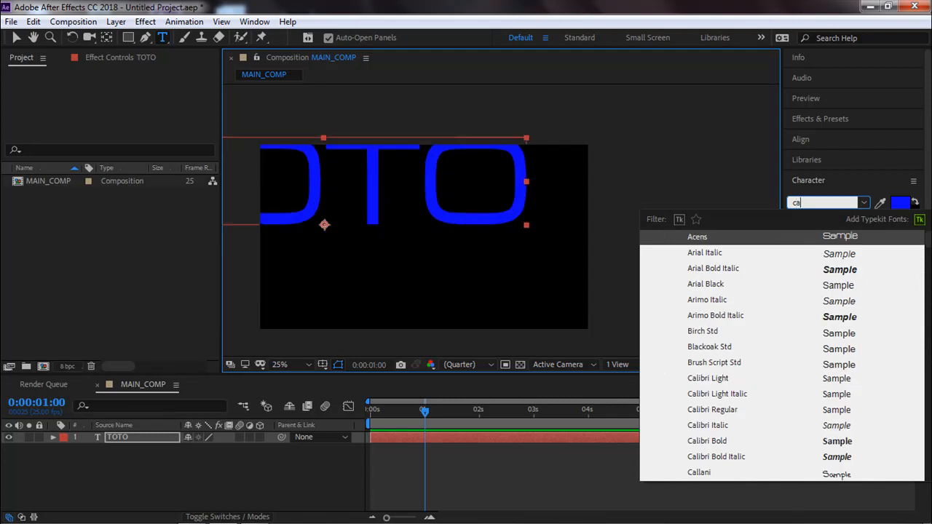
text(libri)
key(Return)
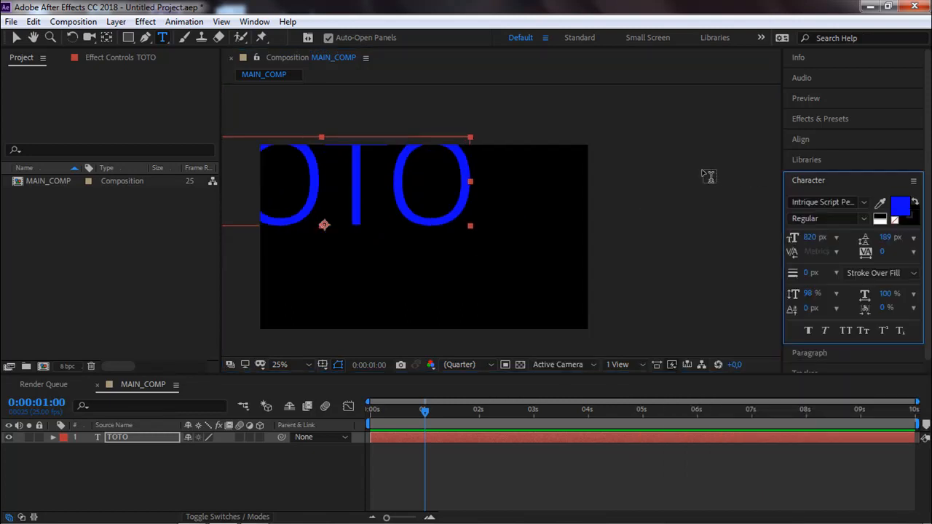
click(863, 219)
click(822, 291)
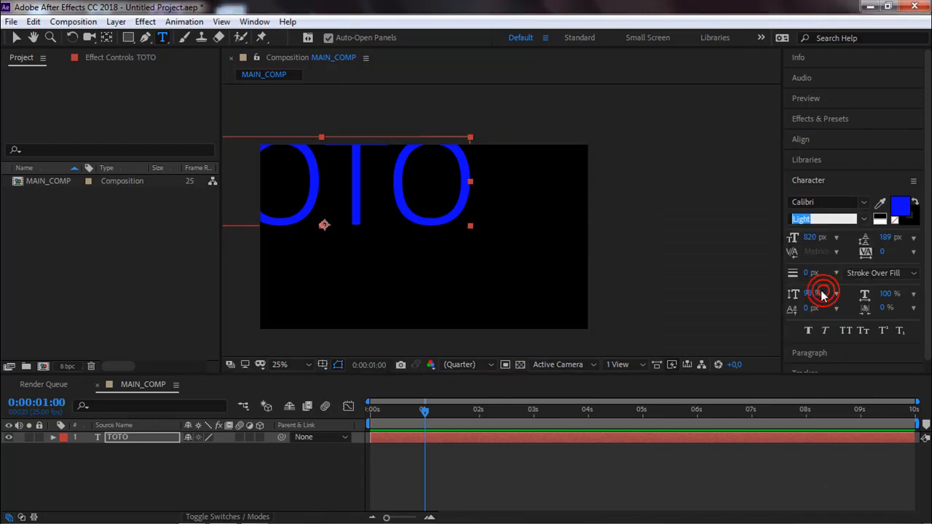
Set the TOTO text's font size to 499 px and its fill color to white (FFFFFF).
click(810, 236)
drag(791, 237, 513, 237)
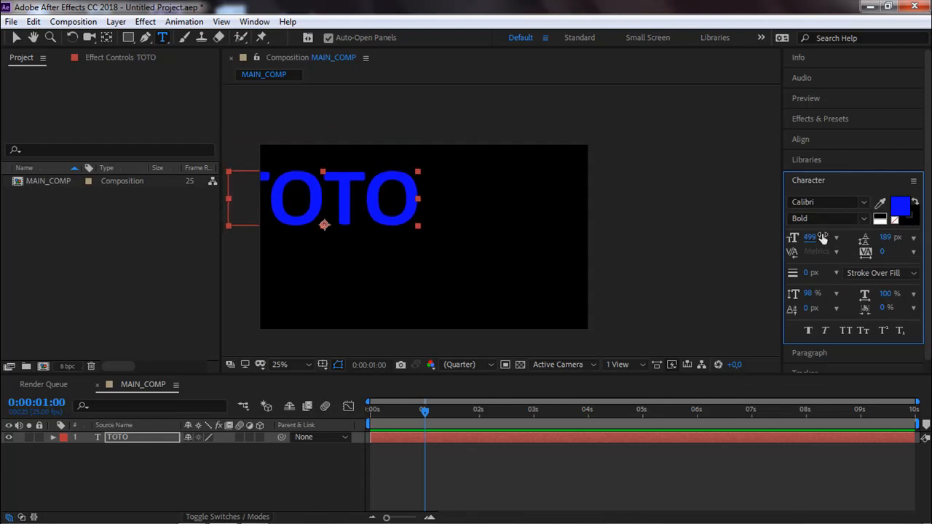
click(894, 207)
drag(256, 273, 235, 254)
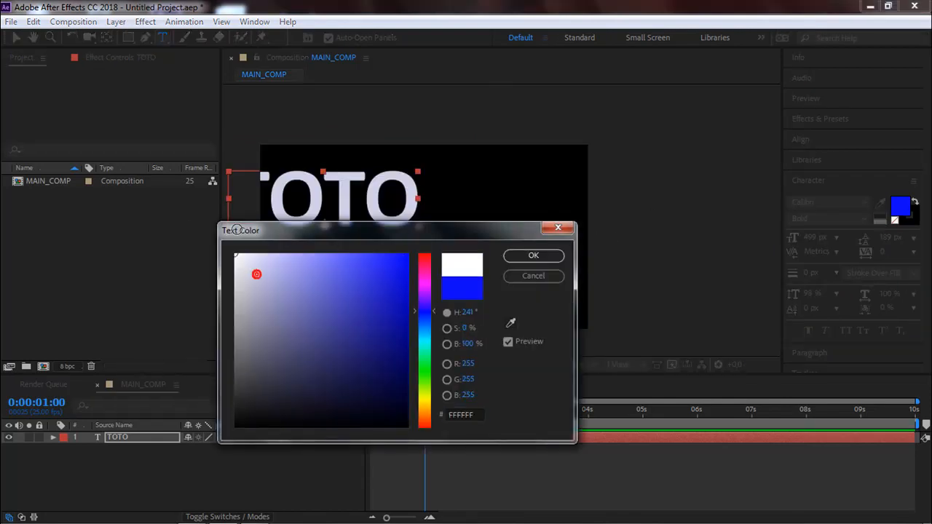
click(526, 255)
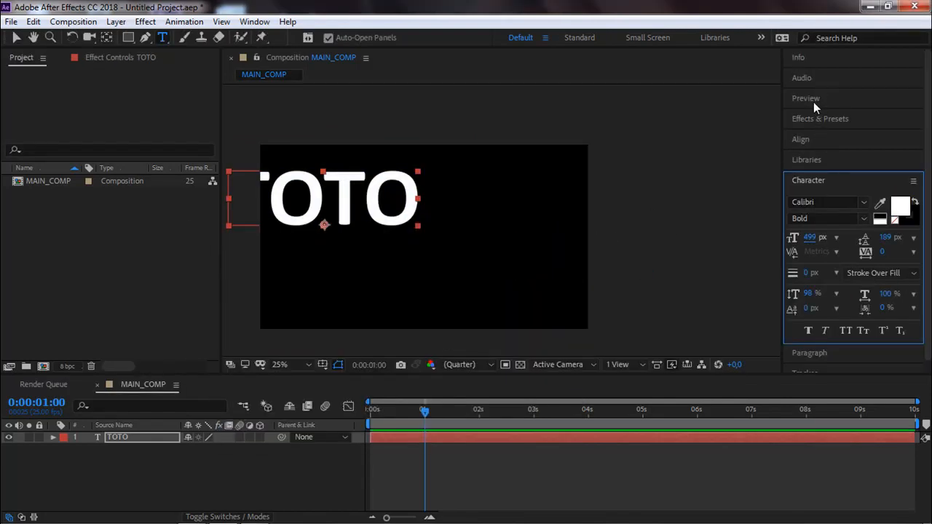
Center the TOTO text horizontally and vertically in the composition.
click(804, 139)
click(821, 173)
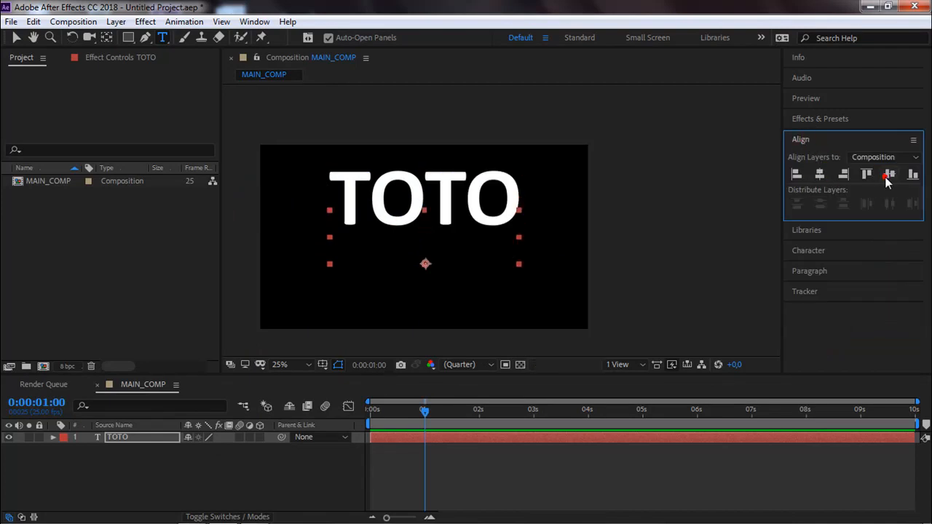
click(888, 175)
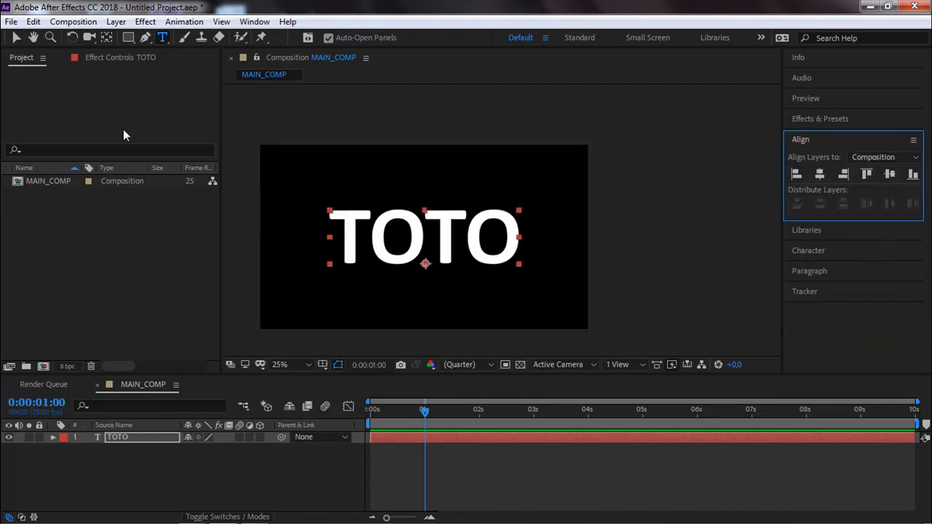
Switch the TOTO text's orientation to vertical.
click(16, 38)
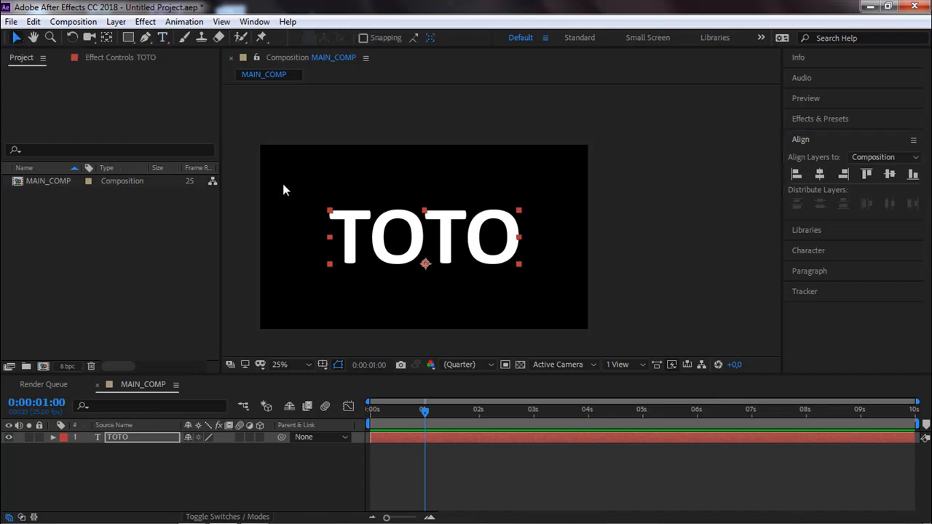
right_click(373, 236)
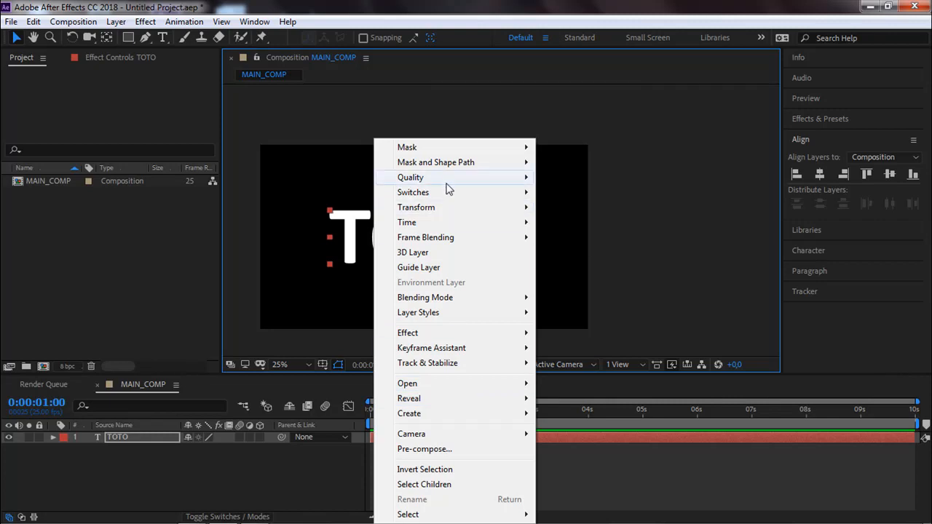
click(357, 220)
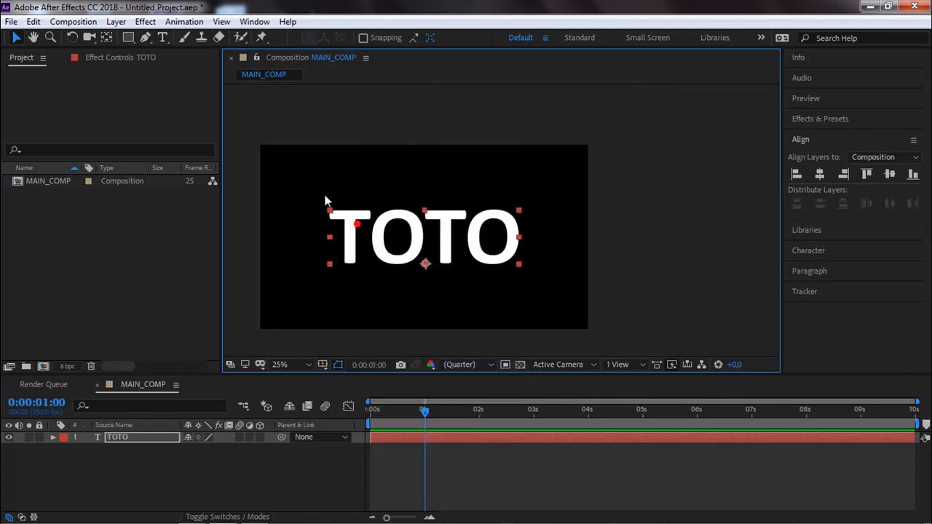
click(162, 37)
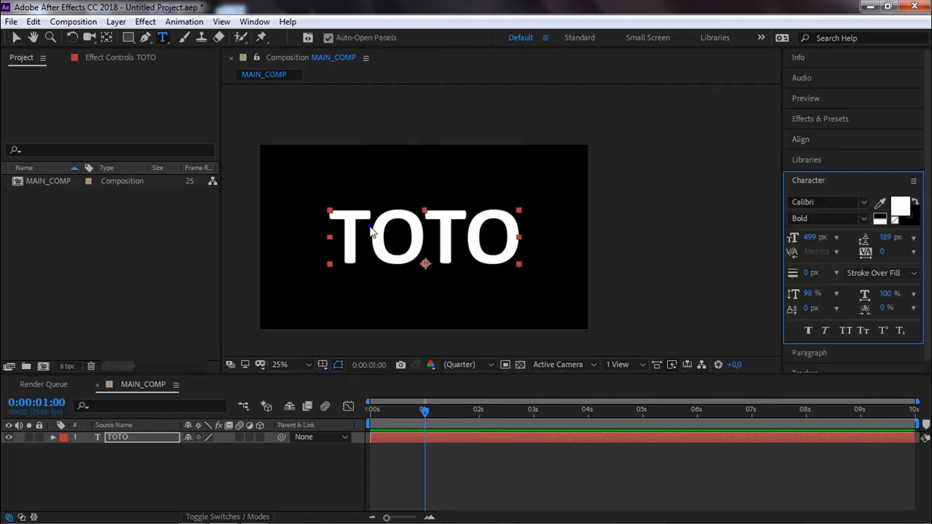
right_click(370, 227)
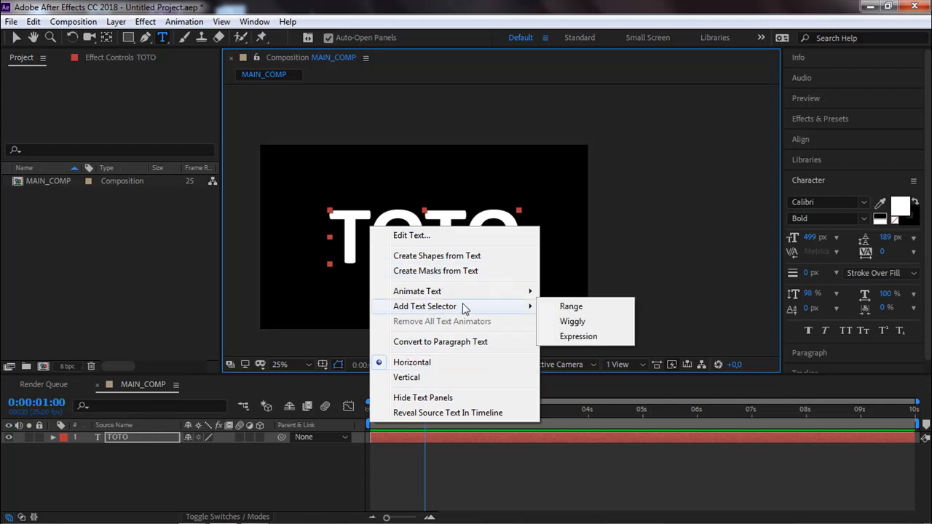
mouse_move(488, 297)
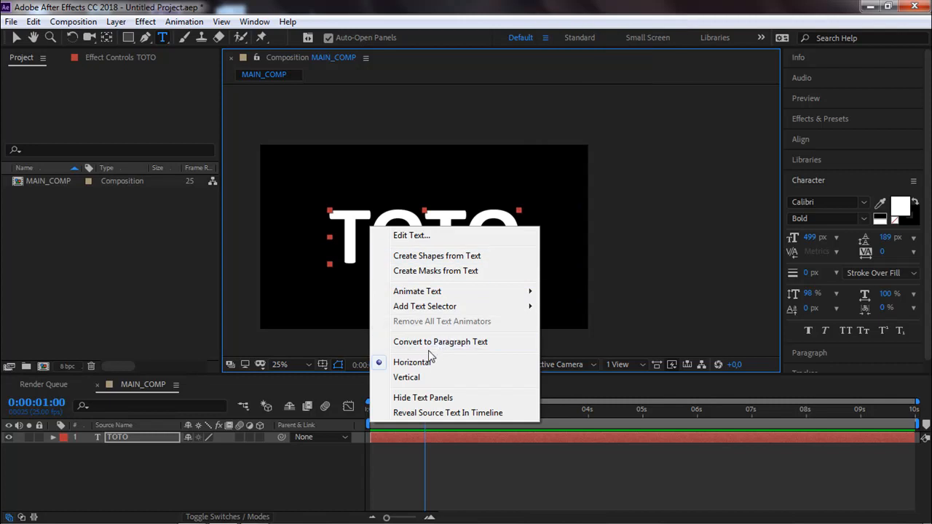
click(406, 377)
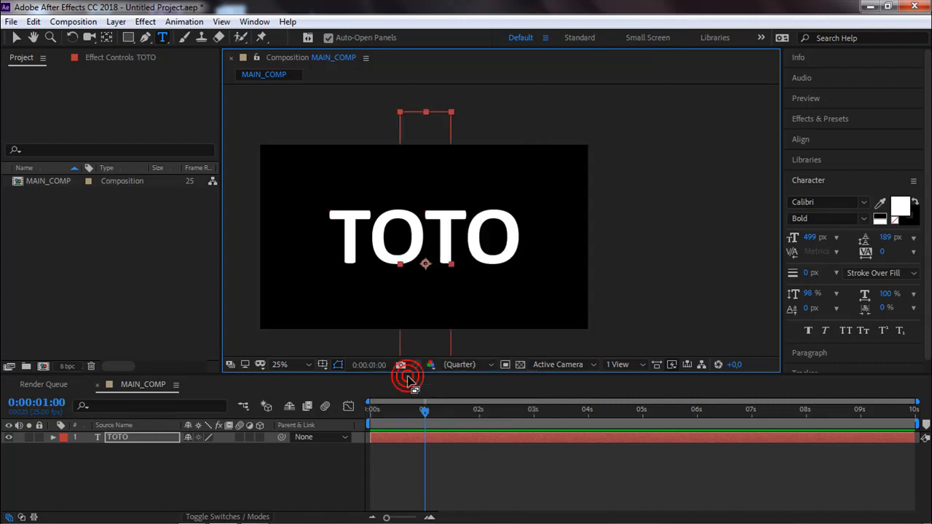
Switch the TOTO text's orientation back to horizontal.
drag(162, 37, 188, 51)
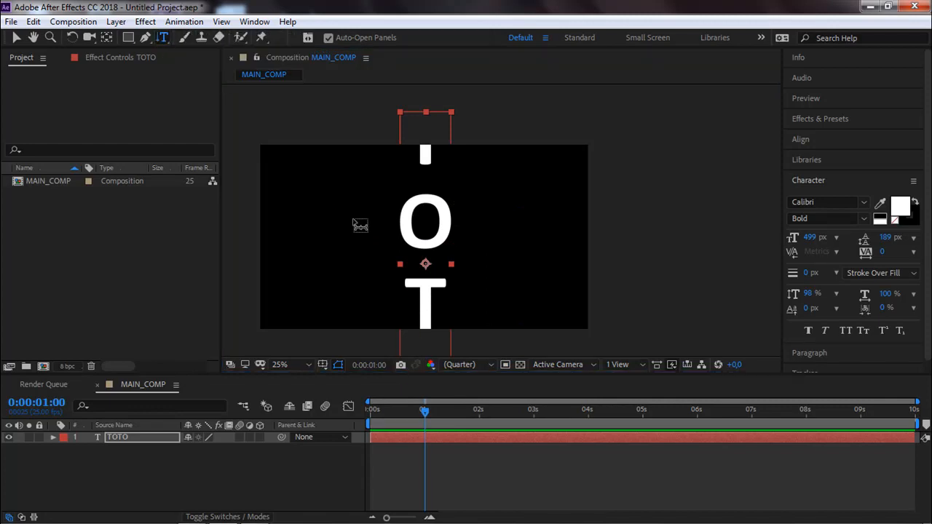
right_click(424, 230)
click(462, 364)
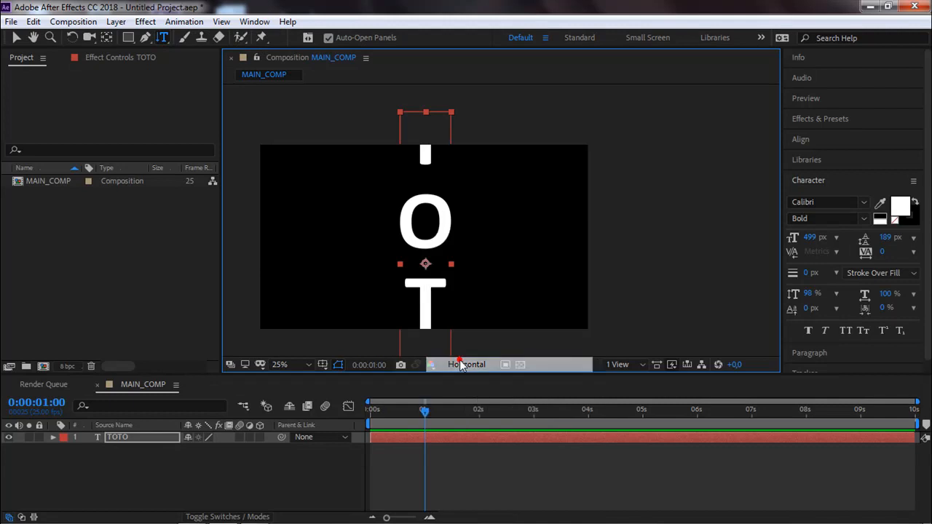
Create masks from the TOTO text and deselect the layer to view the letters without their mask paths.
right_click(427, 240)
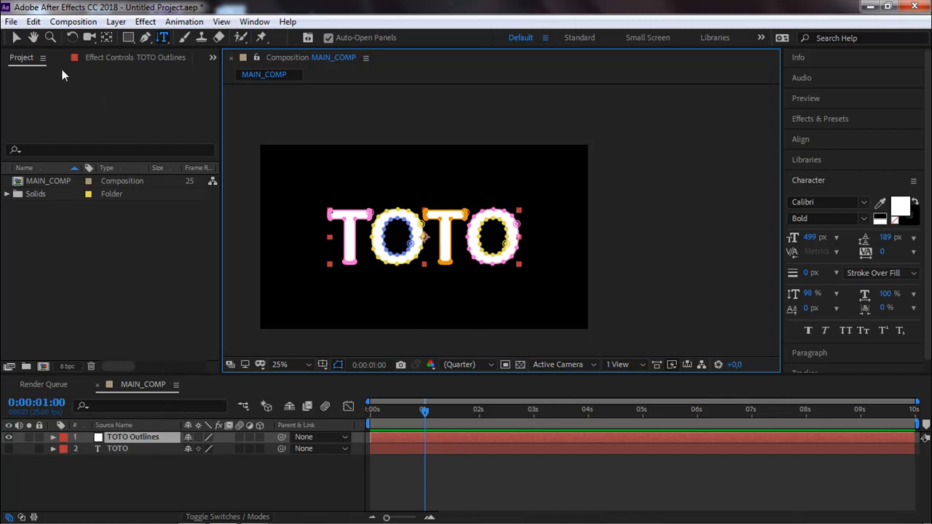
click(16, 38)
click(313, 153)
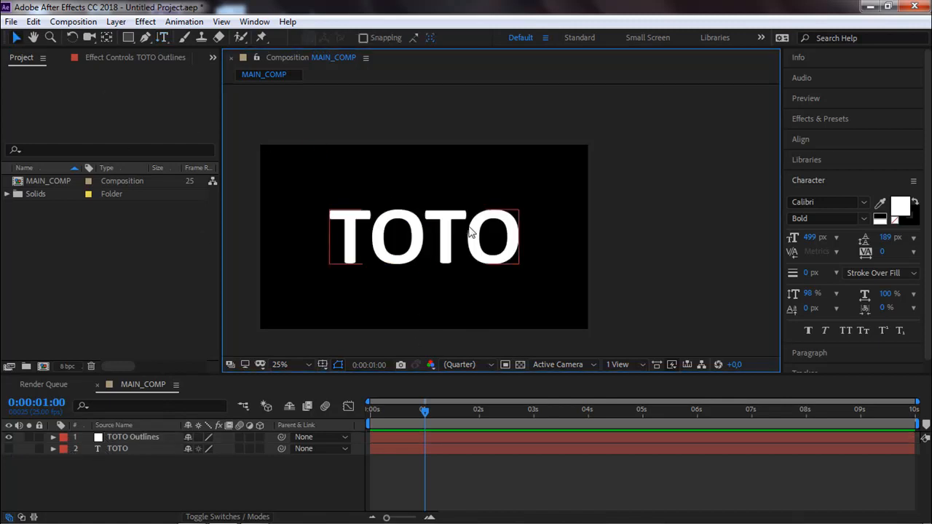
Delete the mask-based TOTO Outlines layer and turn the TOTO text layer's visibility back on.
click(445, 239)
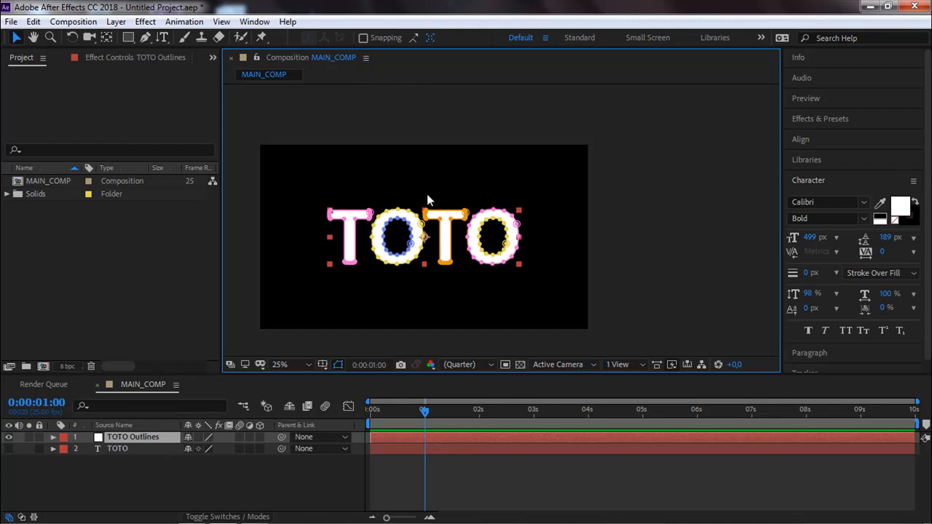
key(Delete)
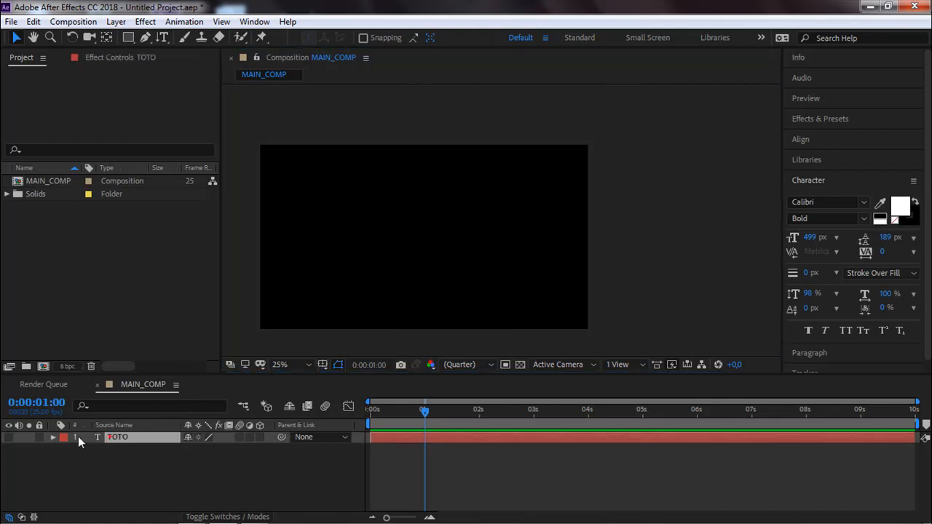
click(8, 437)
Create shapes from the TOTO text.
right_click(391, 246)
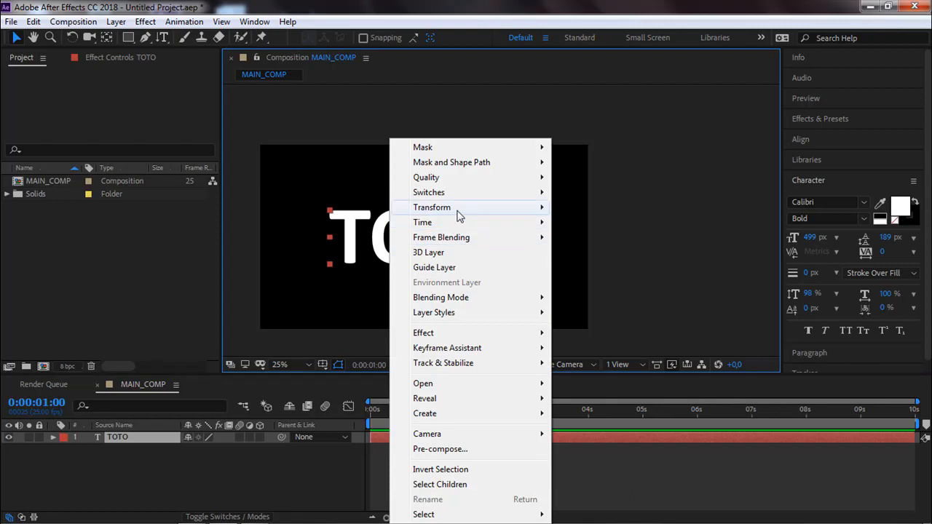
click(163, 38)
right_click(412, 245)
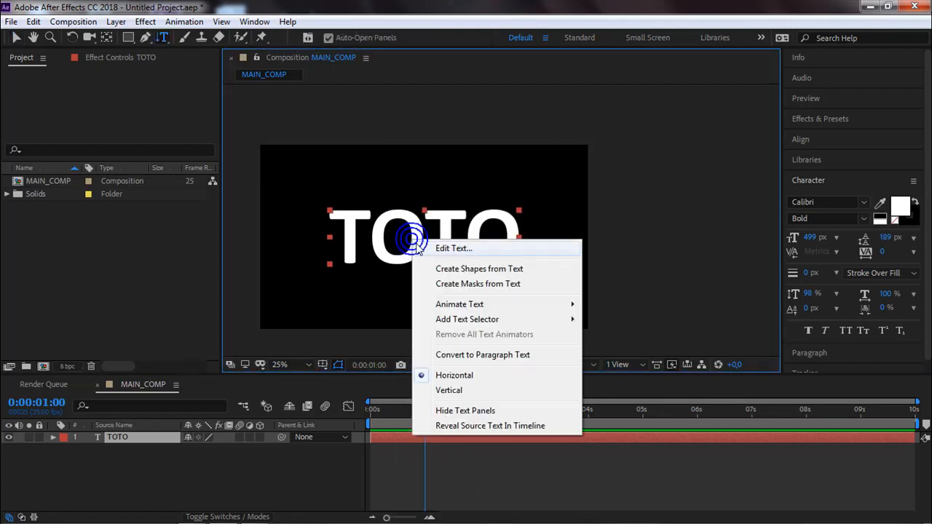
click(475, 270)
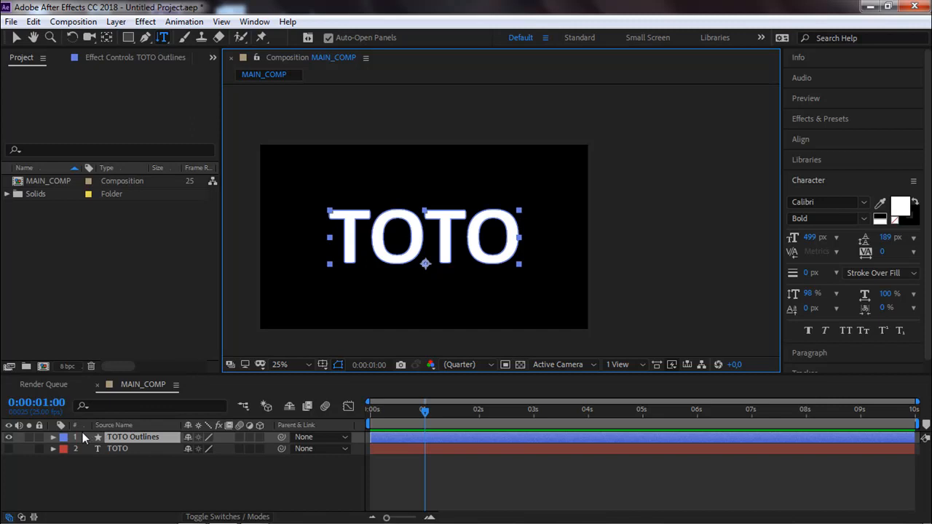
Give the TOTO Outlines shape layer a yellow FFD200 stroke 24 px wide.
click(125, 38)
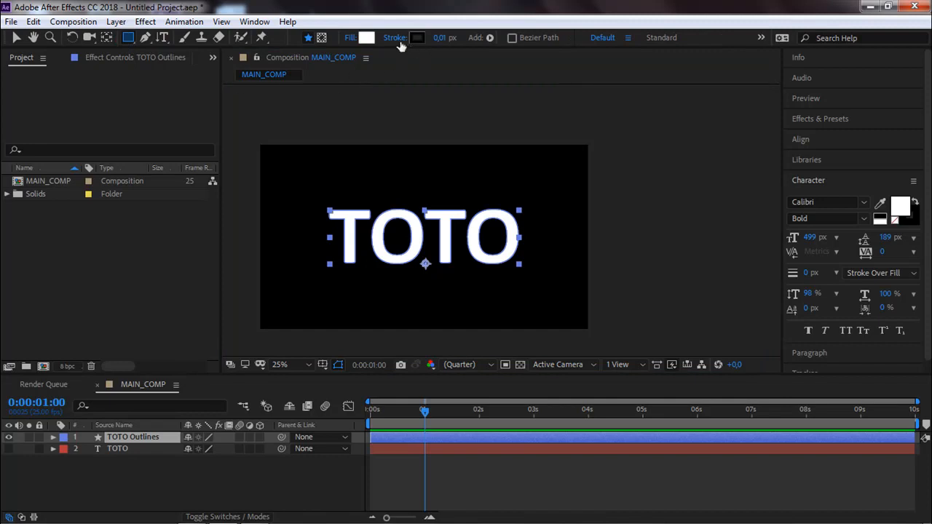
click(420, 40)
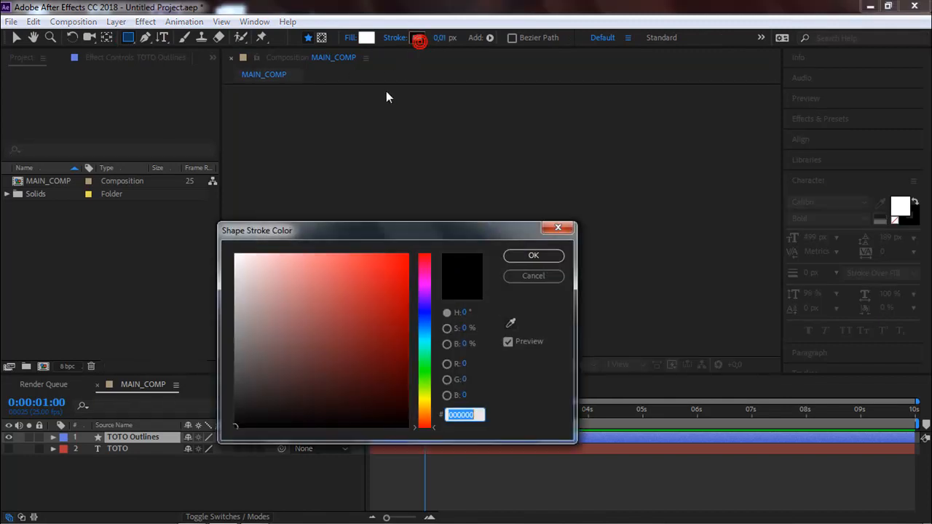
click(425, 397)
click(393, 270)
click(414, 259)
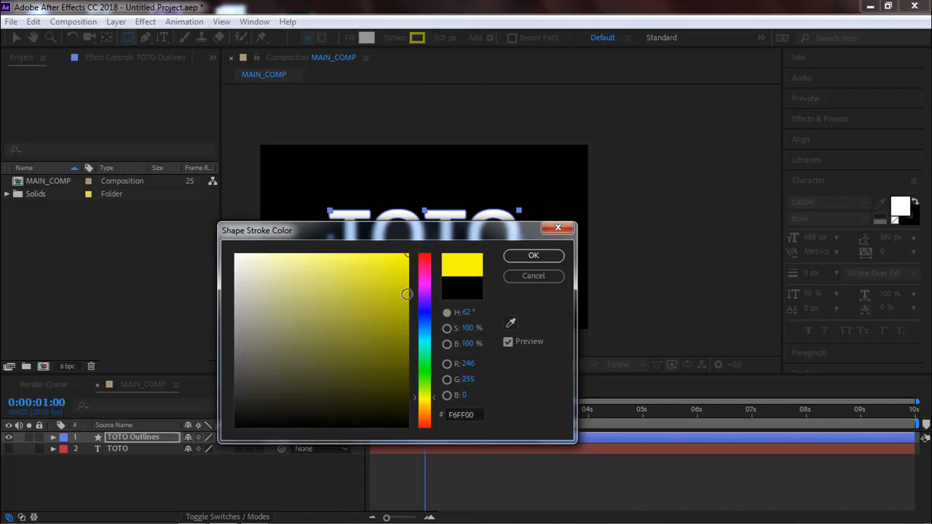
click(428, 259)
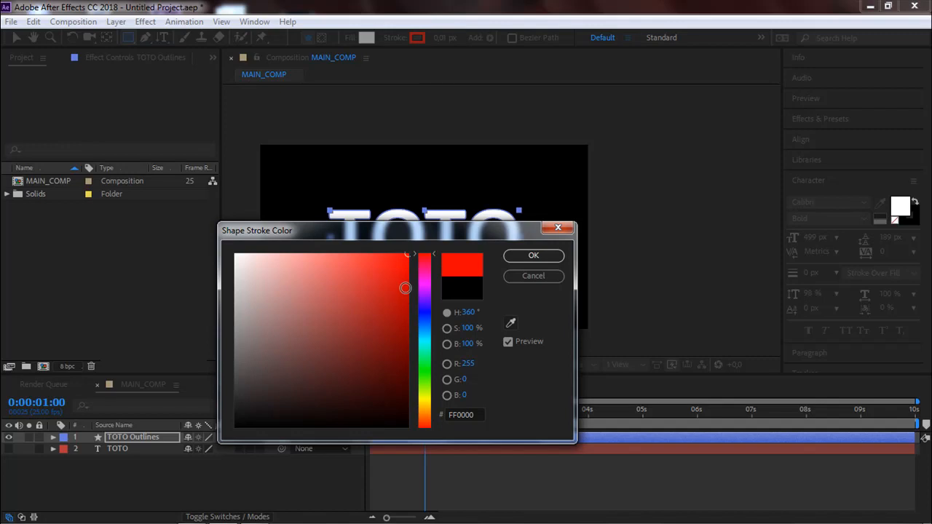
click(429, 403)
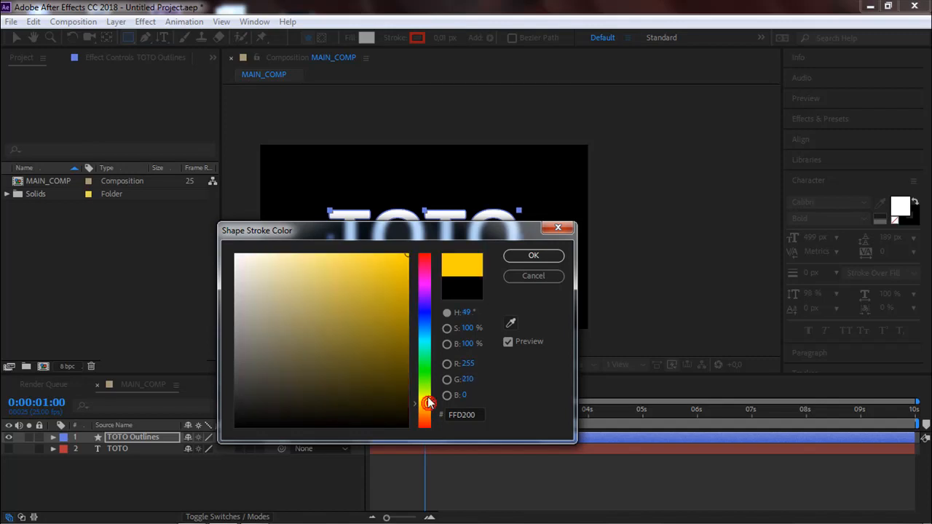
click(533, 255)
mouse_move(437, 37)
mouse_down()
mouse_move(455, 38)
mouse_move(442, 38)
mouse_up()
scroll(411, 215, up, 2)
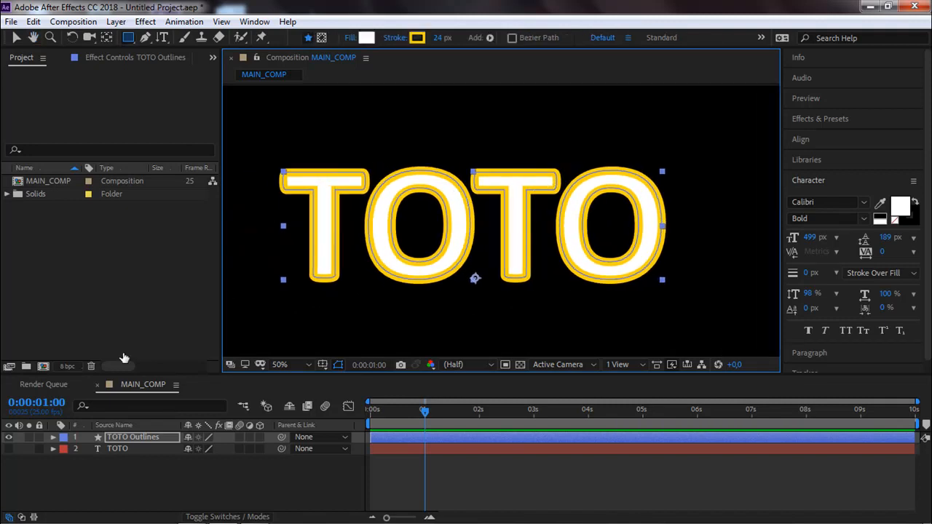
Go through the letter groups in TOTO Outlines' contents and hide Fill 1 of the first T.
click(53, 437)
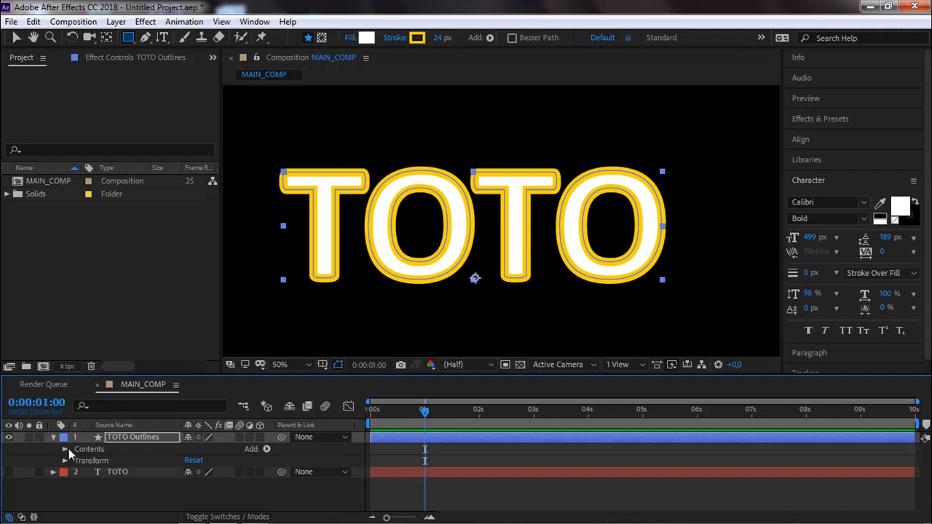
click(65, 449)
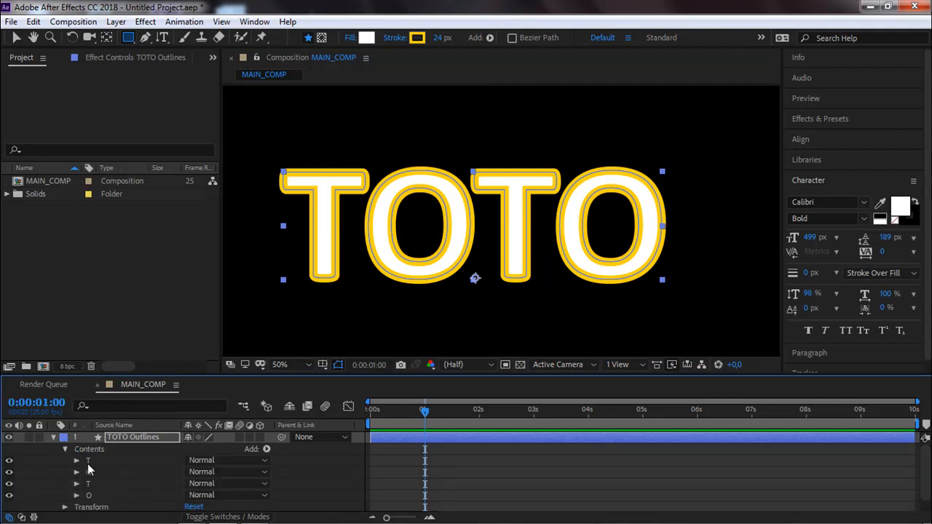
click(88, 461)
click(88, 472)
click(88, 483)
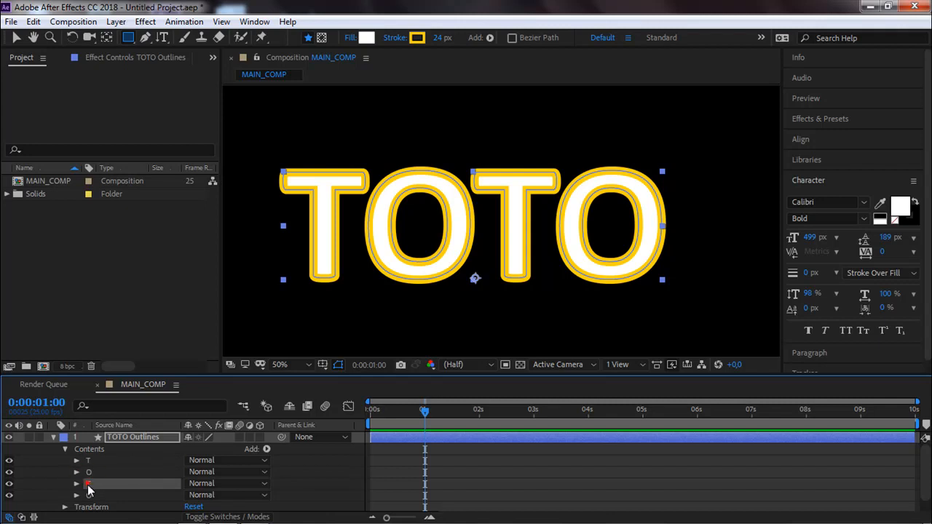
click(87, 495)
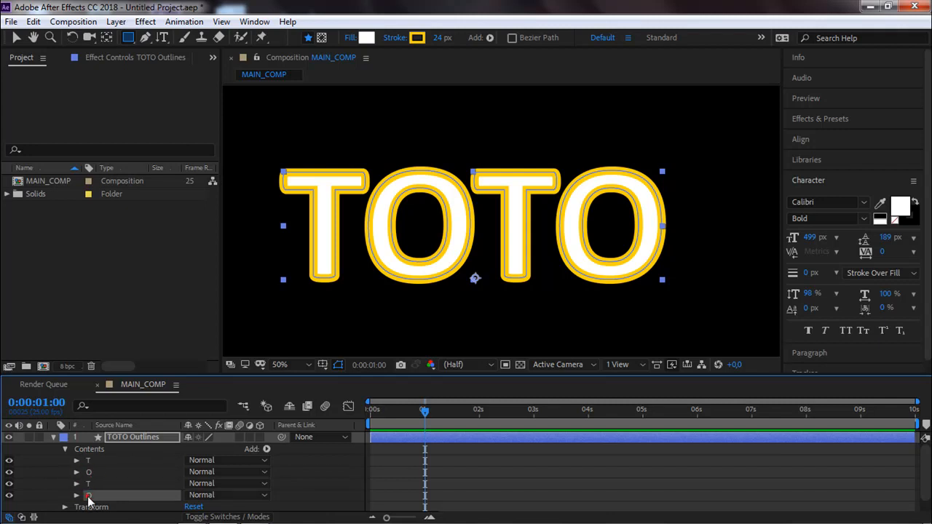
click(77, 461)
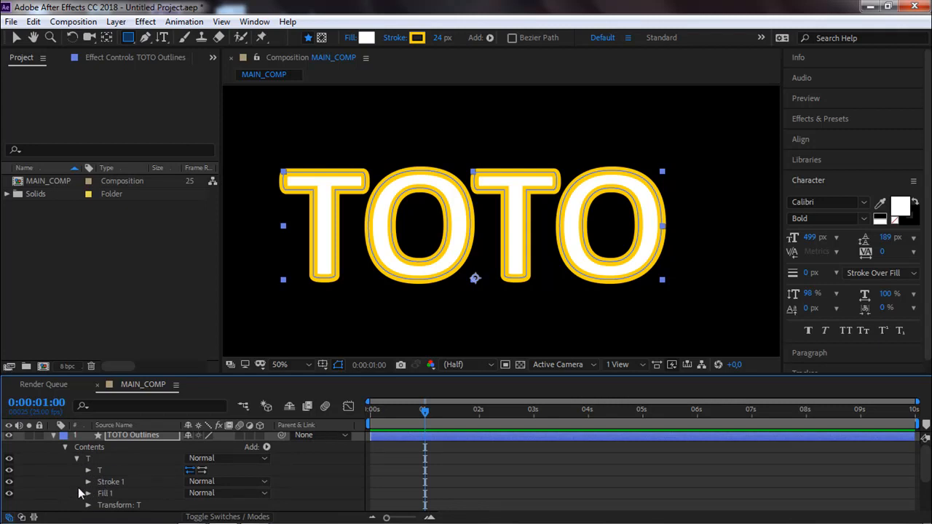
click(105, 482)
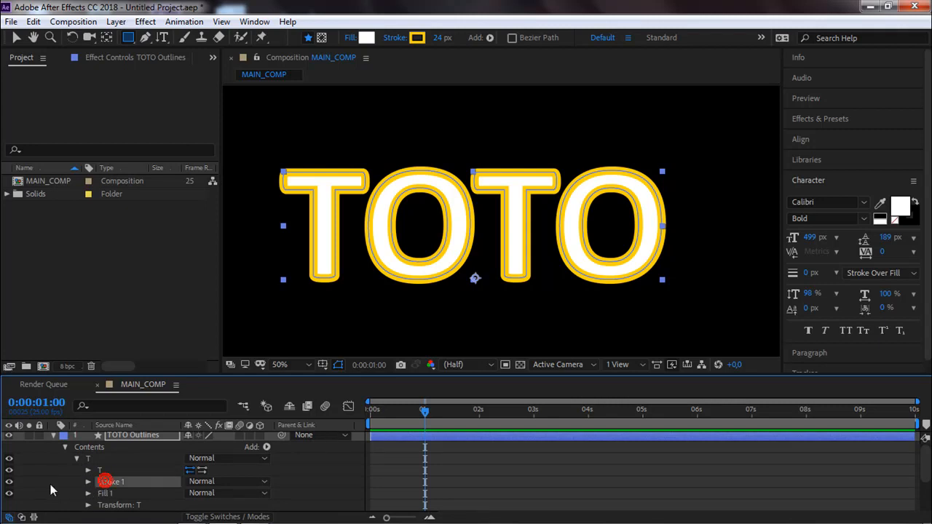
click(9, 493)
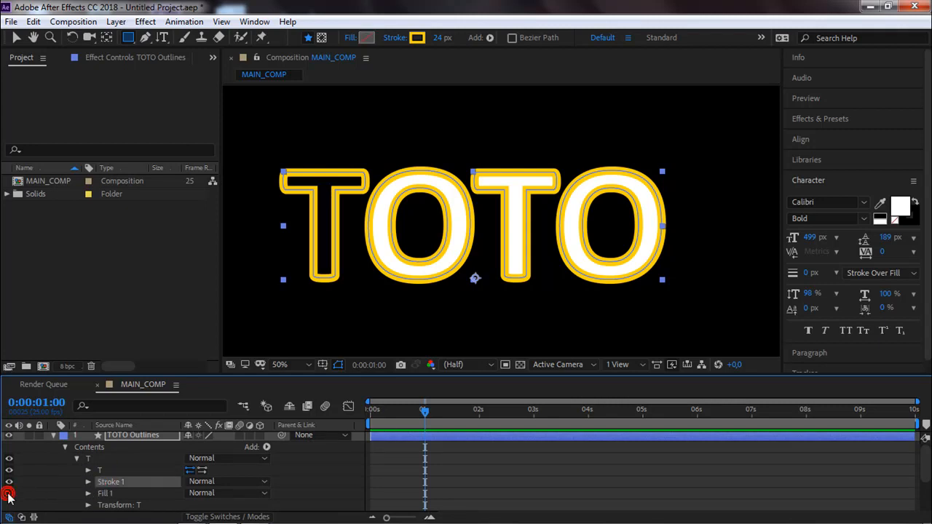
Add Trim Paths to the first T group of TOTO Outlines and place it below Fill 1.
click(88, 482)
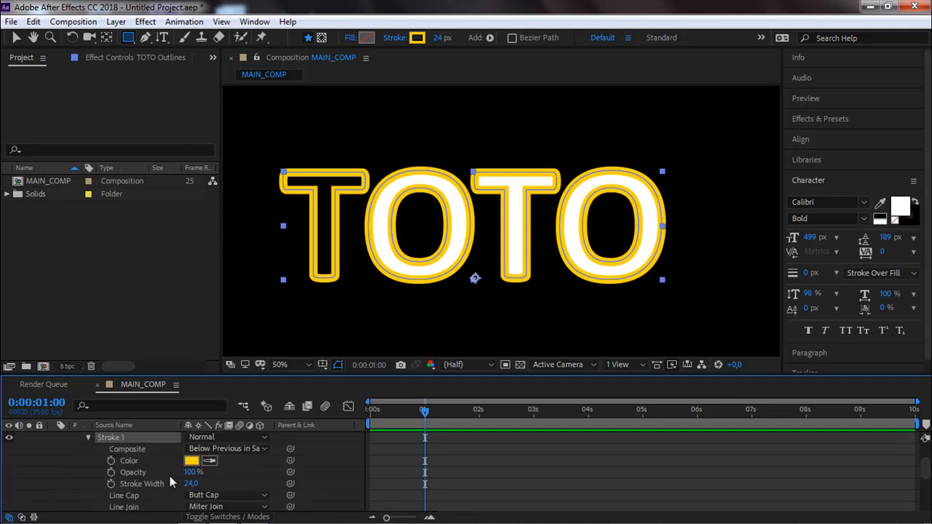
scroll(188, 480, down, 1)
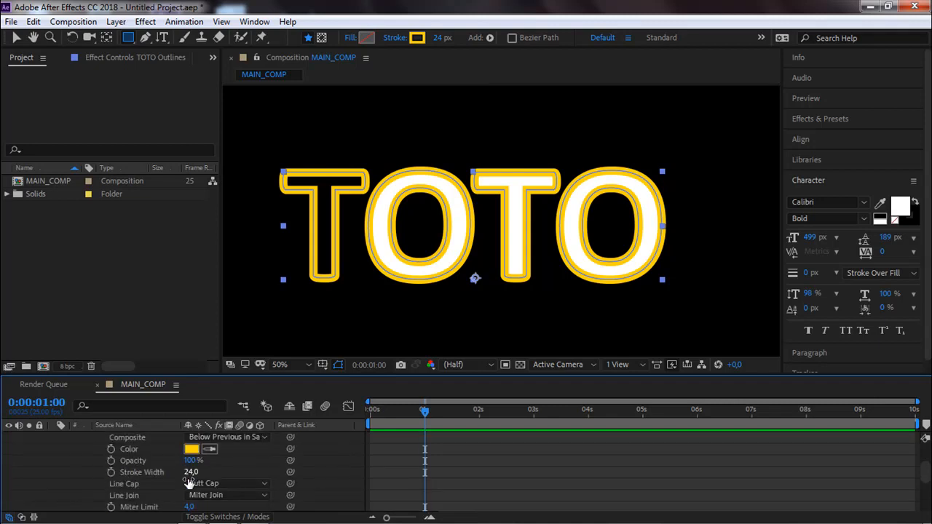
scroll(188, 482, up, 5)
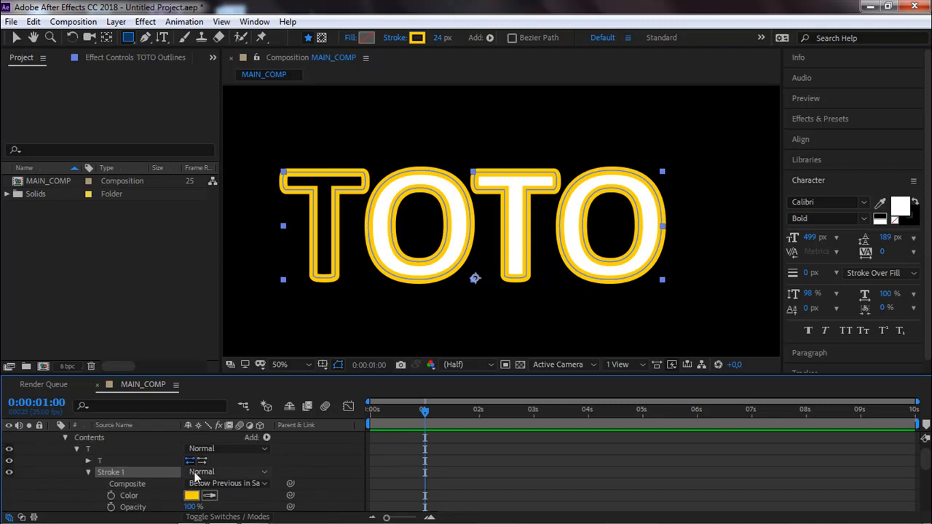
click(266, 450)
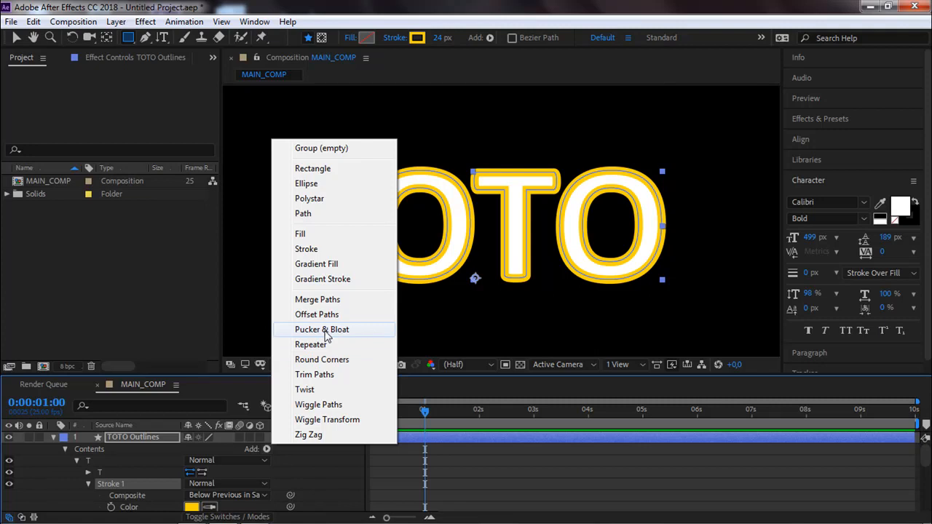
click(317, 374)
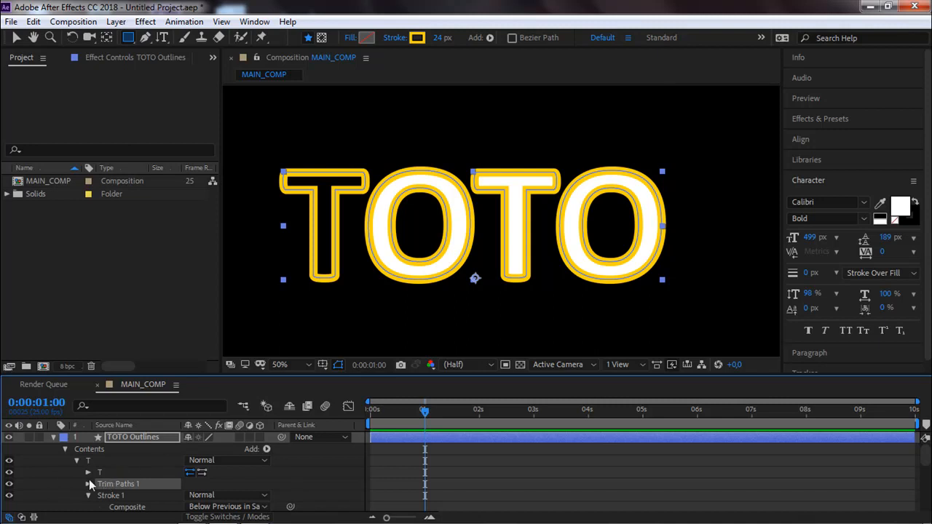
mouse_move(110, 487)
mouse_down()
mouse_move(96, 442)
mouse_move(81, 439)
mouse_move(77, 459)
mouse_up()
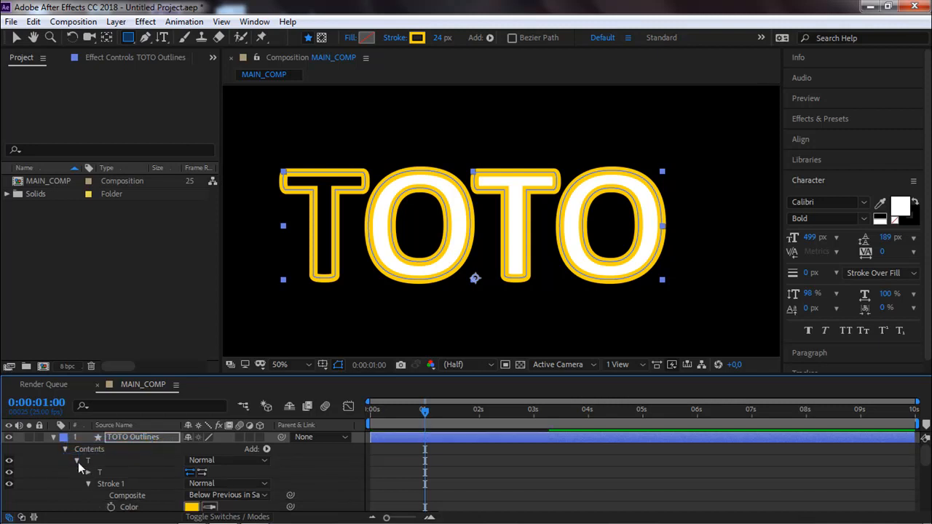
scroll(83, 469, down, 2)
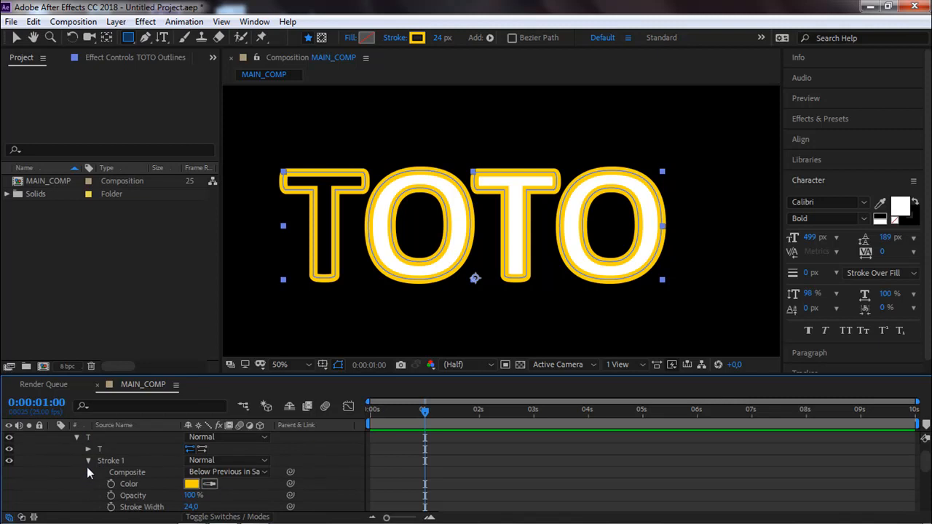
click(86, 462)
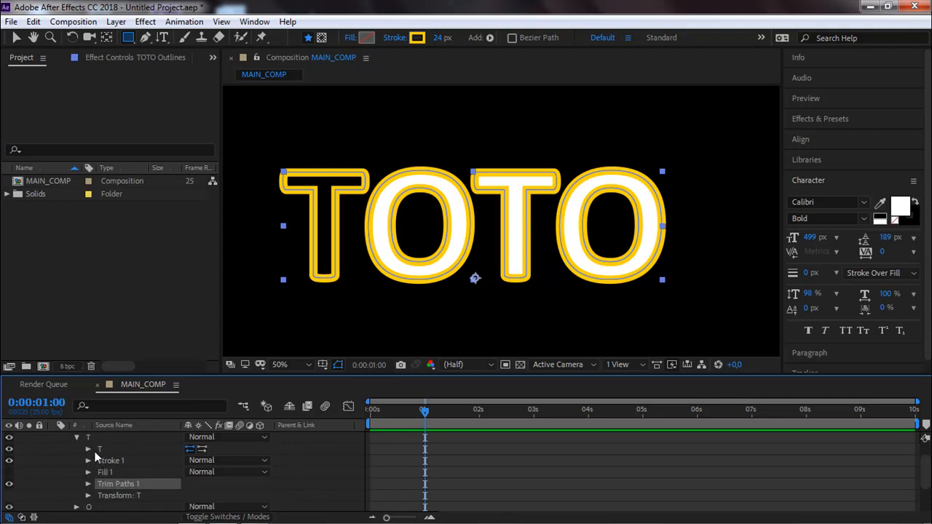
Animate the first T's Trim Paths End from 0% at 0:00:00:00 to 100% at 0:00:00:10.
click(88, 483)
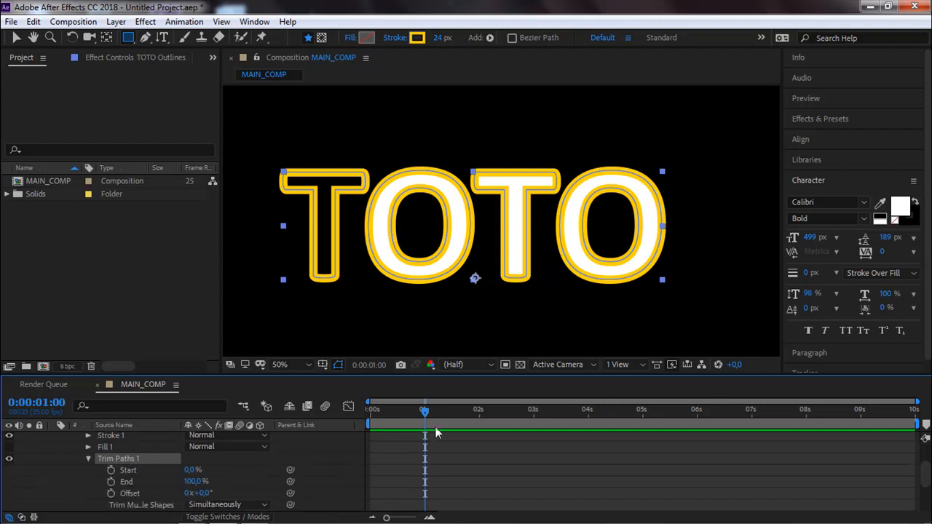
drag(412, 414, 330, 422)
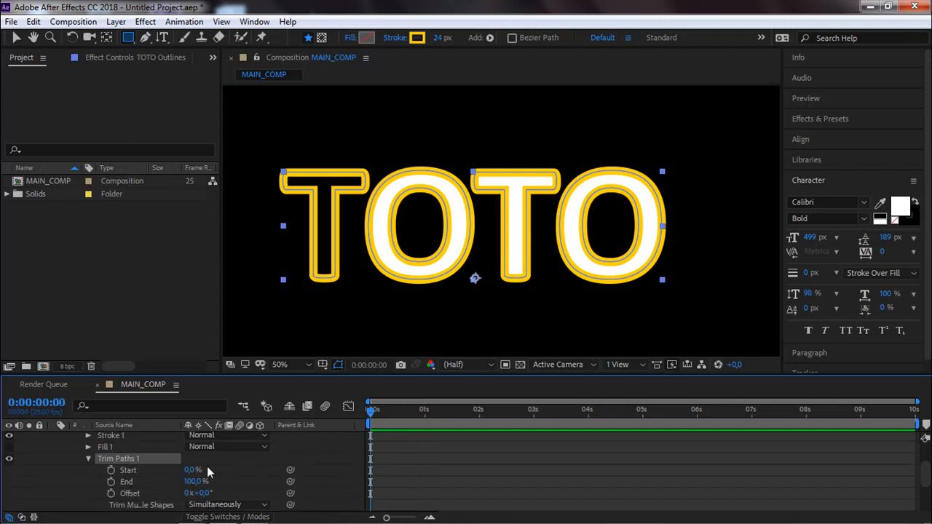
click(111, 481)
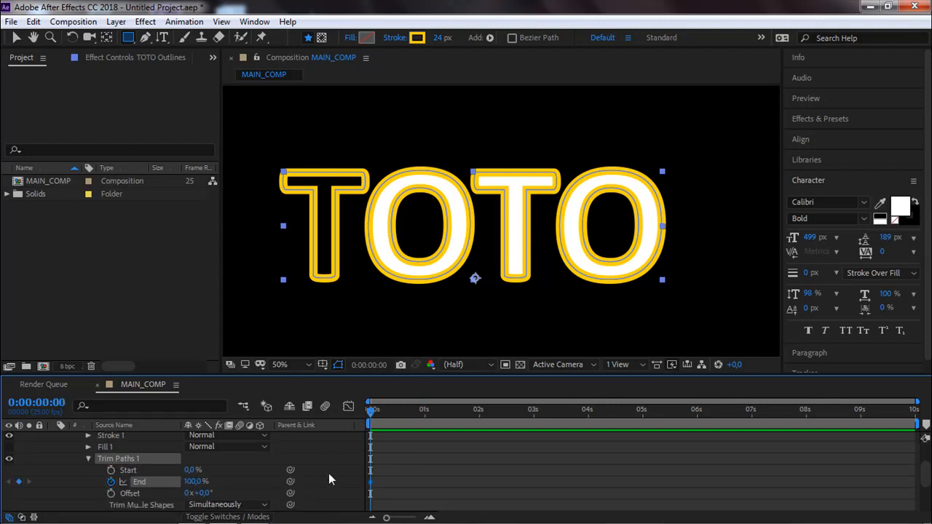
drag(198, 482, 110, 482)
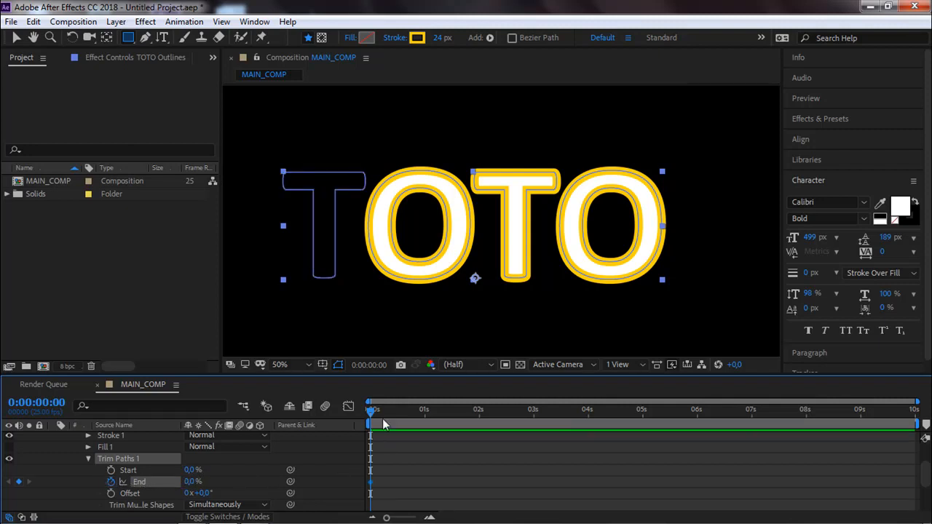
drag(386, 411, 392, 413)
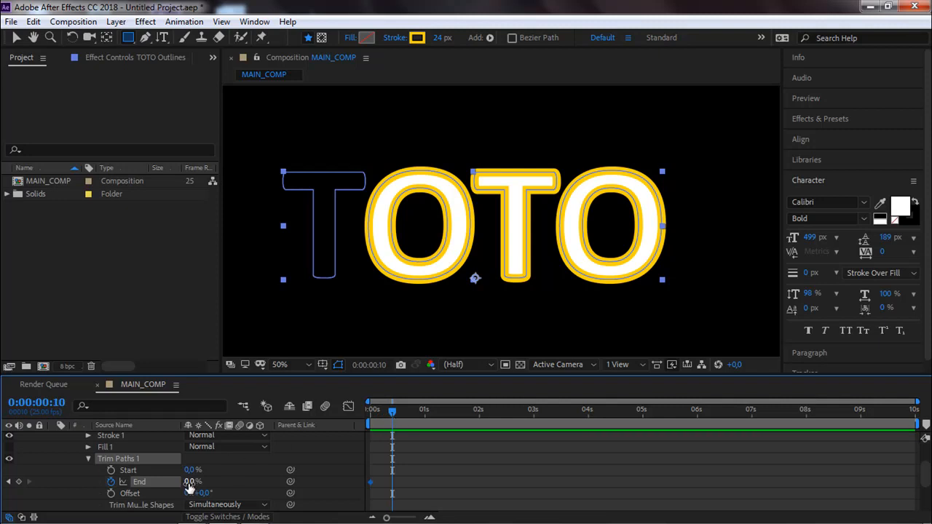
drag(190, 482, 259, 470)
key(space)
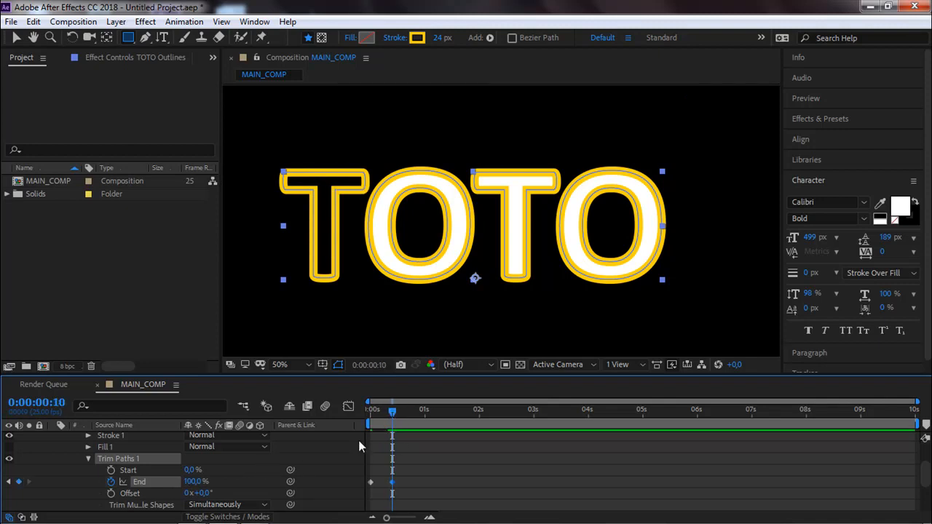
Show the first T's Fill 1 again and keyframe its Opacity from 0% at 0:00:00:10 to 100% at about 0:00:00:20.
click(9, 447)
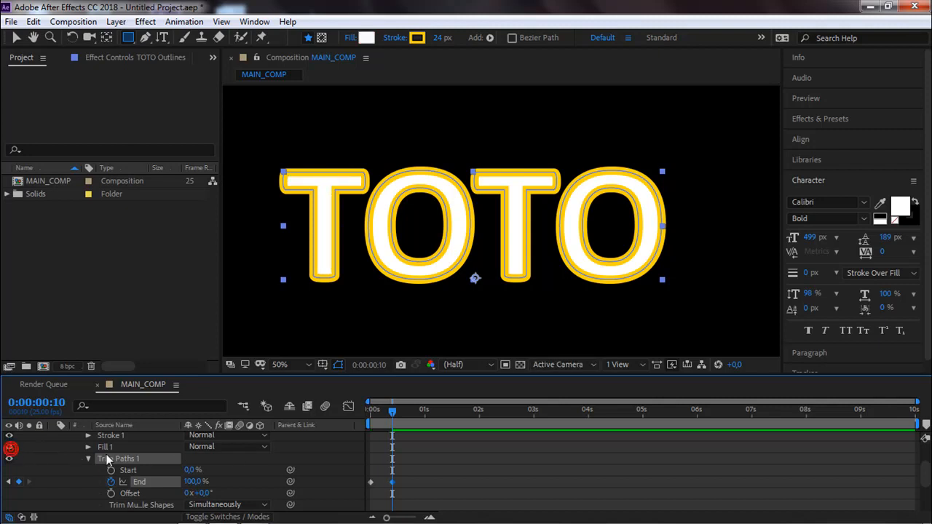
click(108, 447)
click(88, 447)
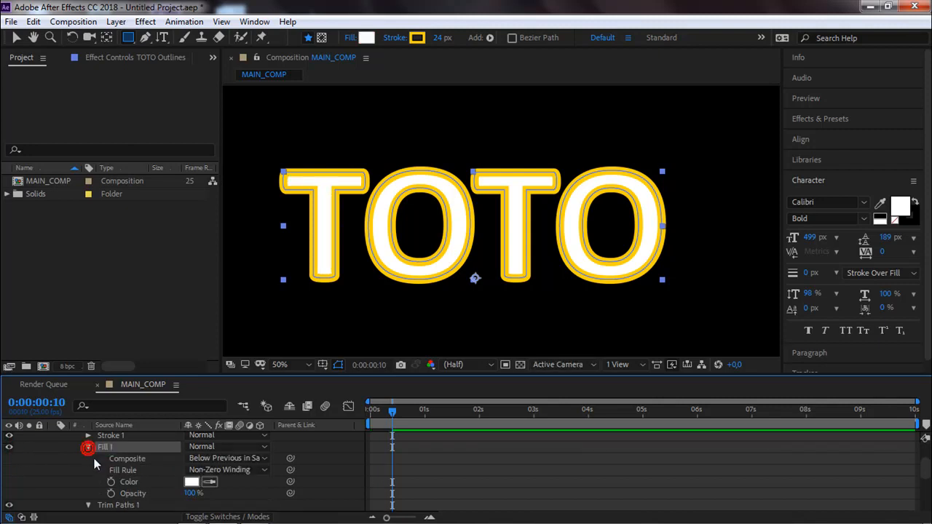
click(111, 493)
drag(188, 493, 102, 497)
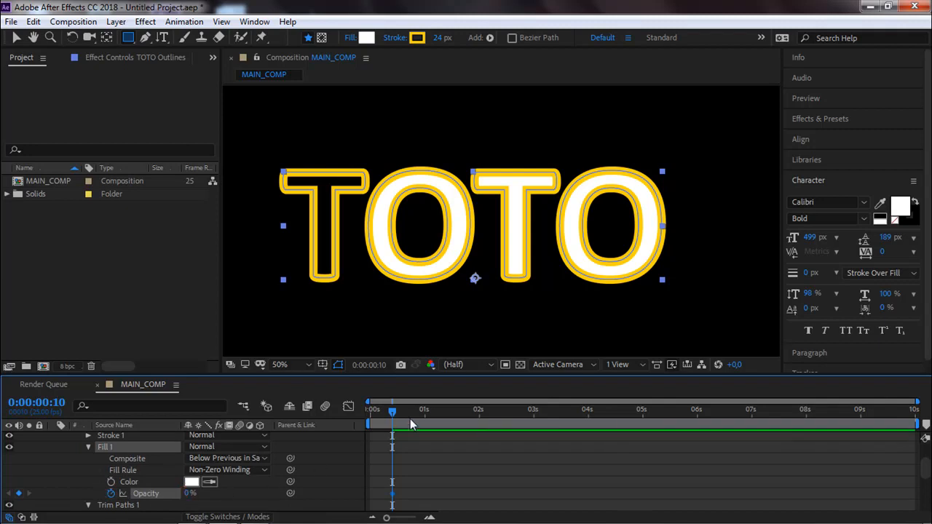
drag(394, 412, 418, 414)
drag(187, 495, 348, 476)
Move the current time to 0:00:01:00 and copy the first T's Trim Paths 1.
mouse_move(415, 414)
mouse_down()
mouse_move(366, 422)
mouse_move(425, 420)
mouse_up()
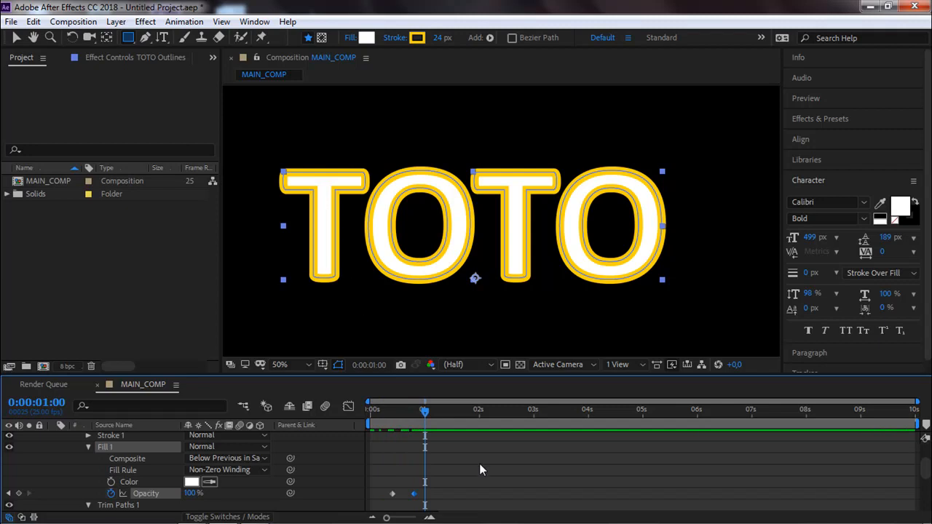
scroll(460, 471, up, 1)
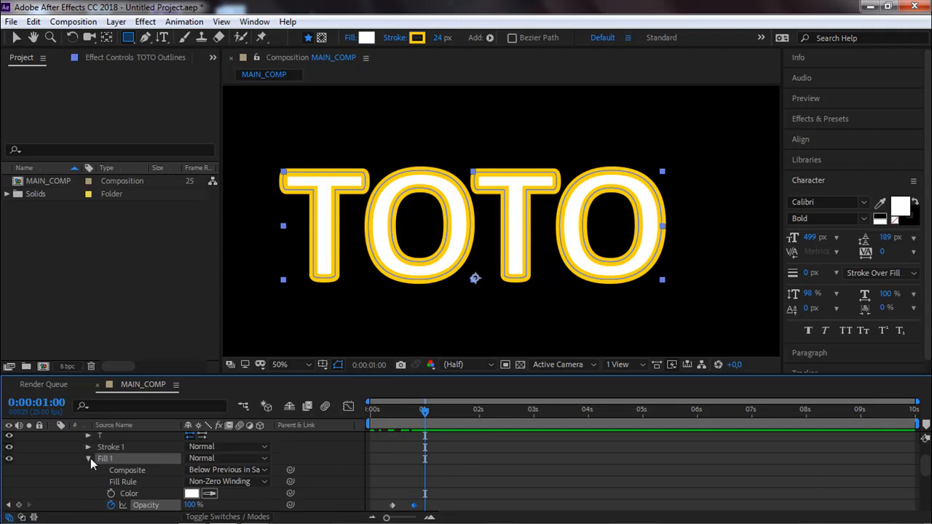
click(88, 458)
click(86, 468)
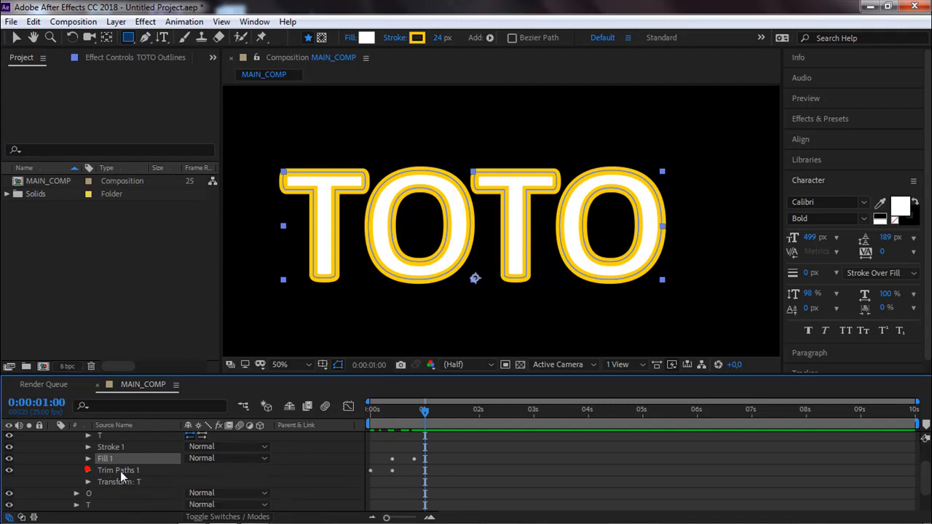
click(118, 472)
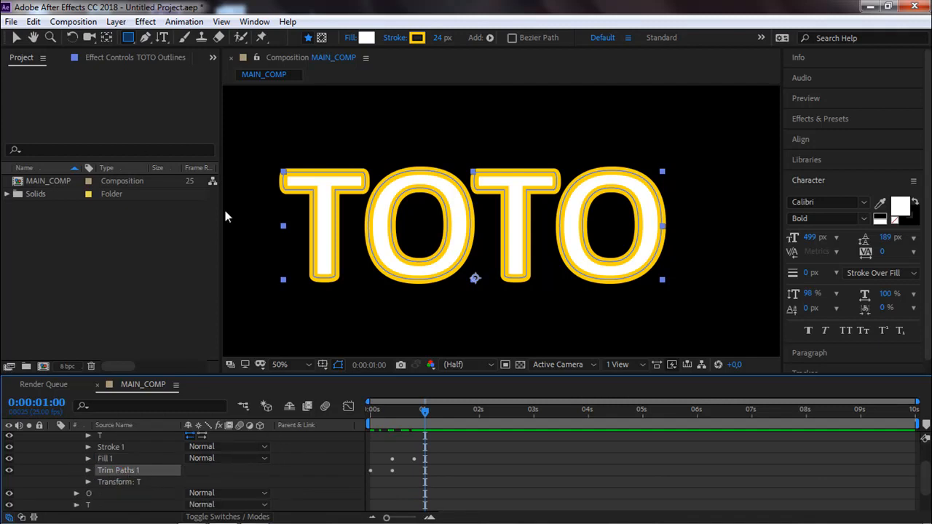
click(16, 37)
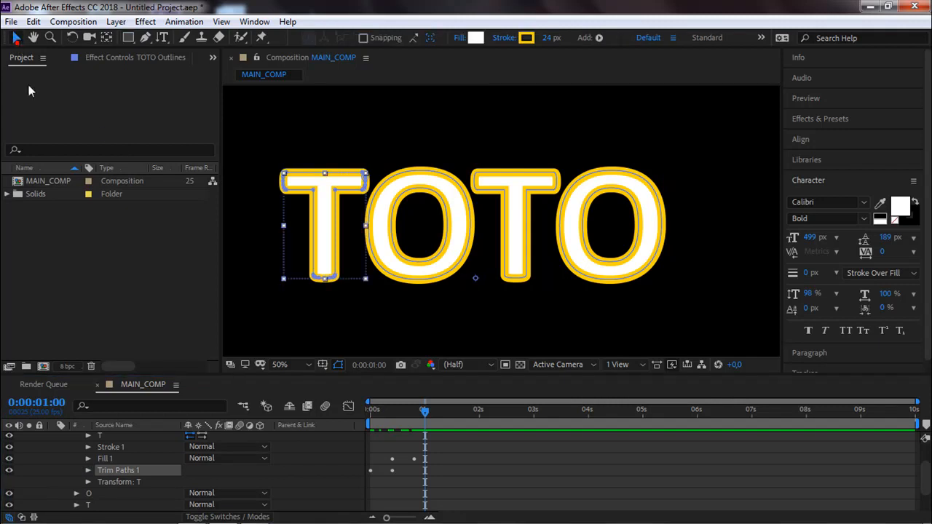
Paste the Trim Paths onto the remaining O, T and O groups at 0:00:01:00 and scrub through the animation.
click(93, 494)
key(ctrl+v)
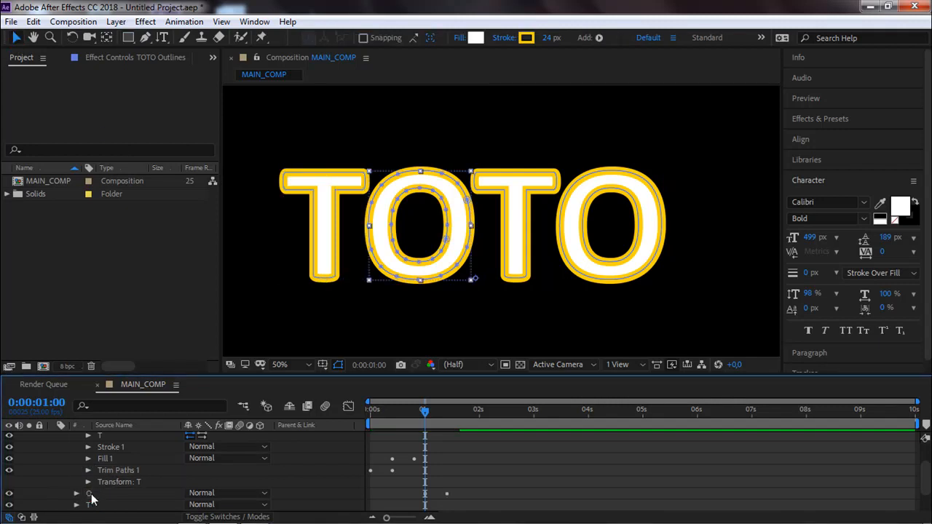
scroll(126, 502, down, 1)
click(95, 482)
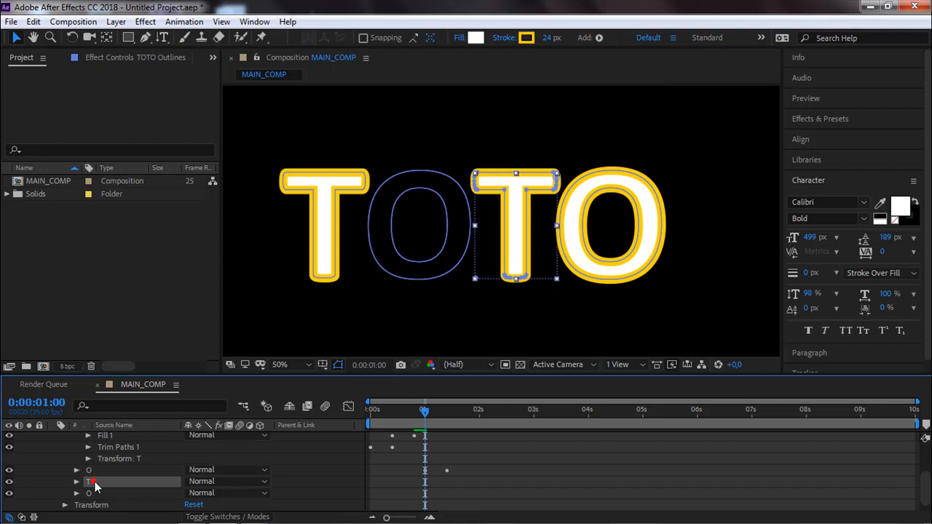
key(ctrl+v)
click(93, 494)
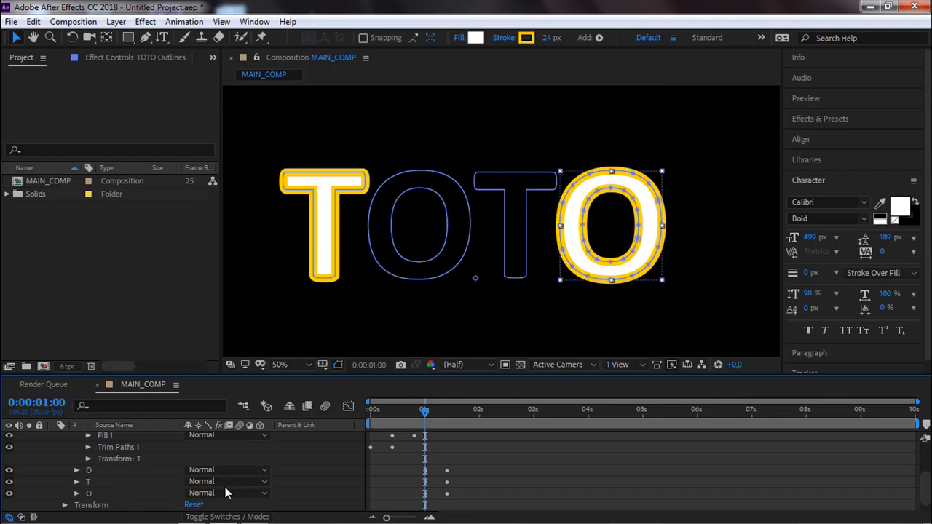
key(ctrl+v)
drag(426, 422, 450, 422)
mouse_move(455, 421)
mouse_down()
mouse_move(369, 422)
mouse_move(441, 422)
mouse_up()
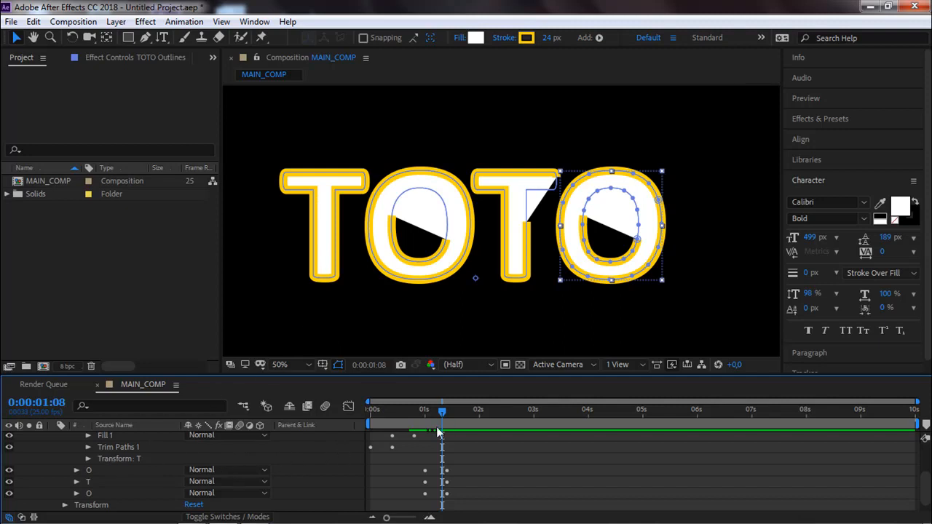
Reveal the keyframed properties of TOTO Outlines and select the first T's fill Opacity keyframes at 0:00:00:10.
scroll(114, 463, up, 2)
scroll(115, 463, up, 1)
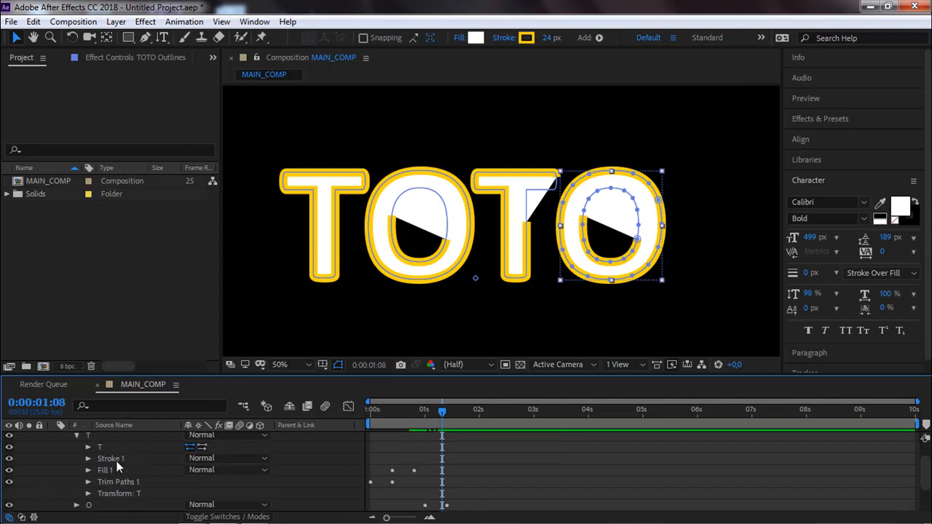
click(105, 466)
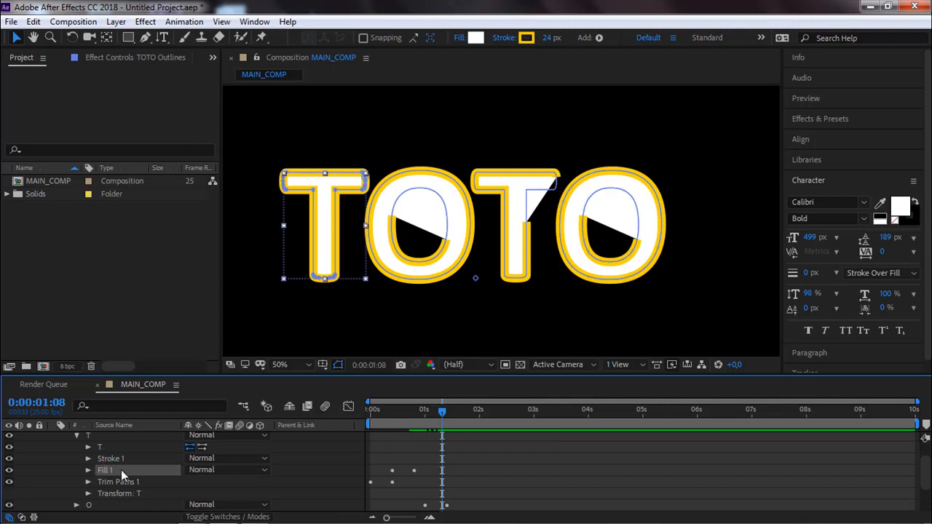
key(u)
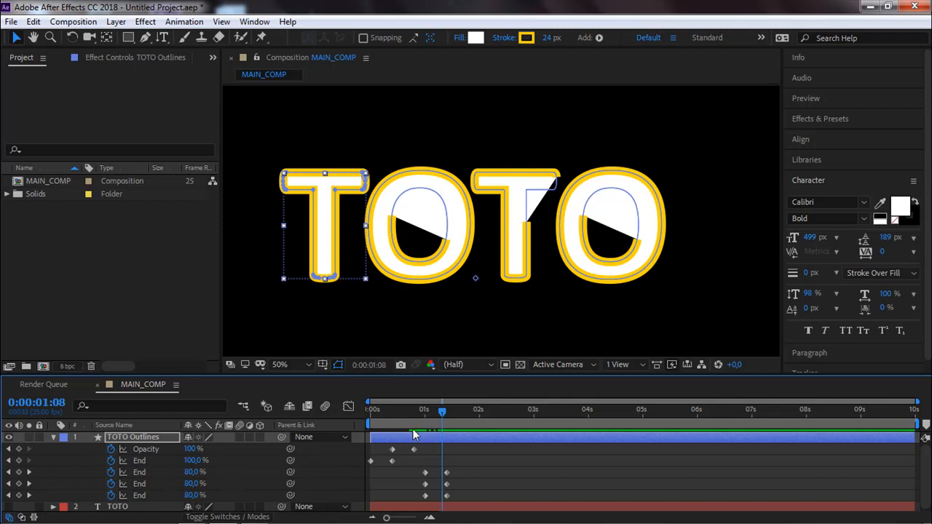
mouse_move(441, 413)
mouse_down()
mouse_move(392, 421)
mouse_move(375, 457)
mouse_up()
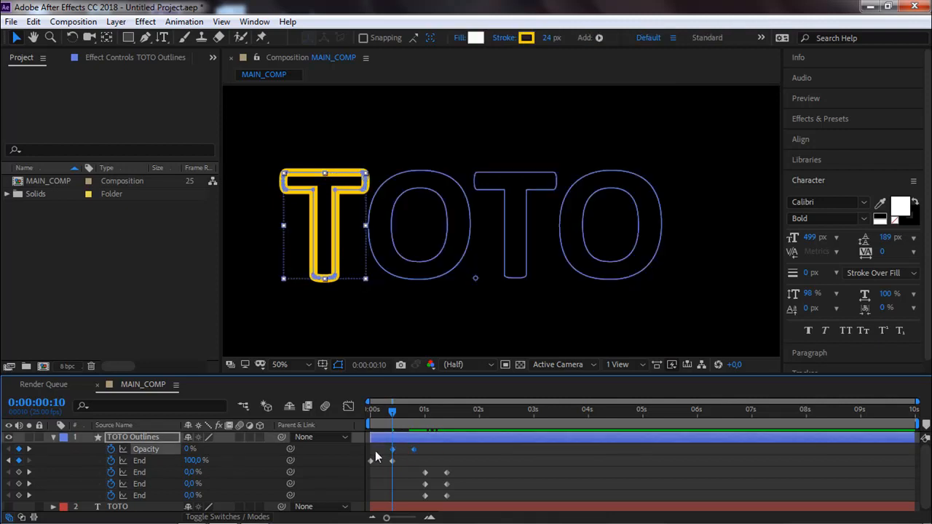
Show the full contents of TOTO Outlines and collapse its T, O, T and O groups.
click(70, 455)
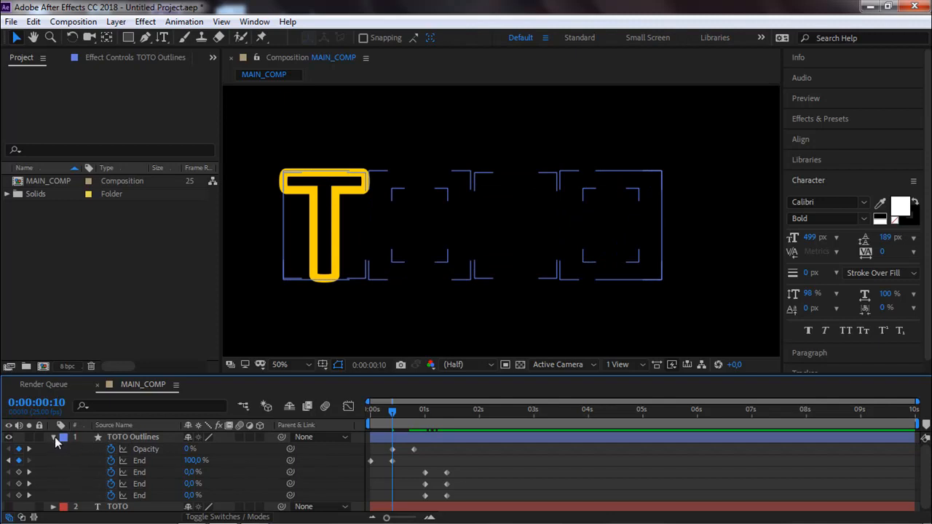
click(53, 437)
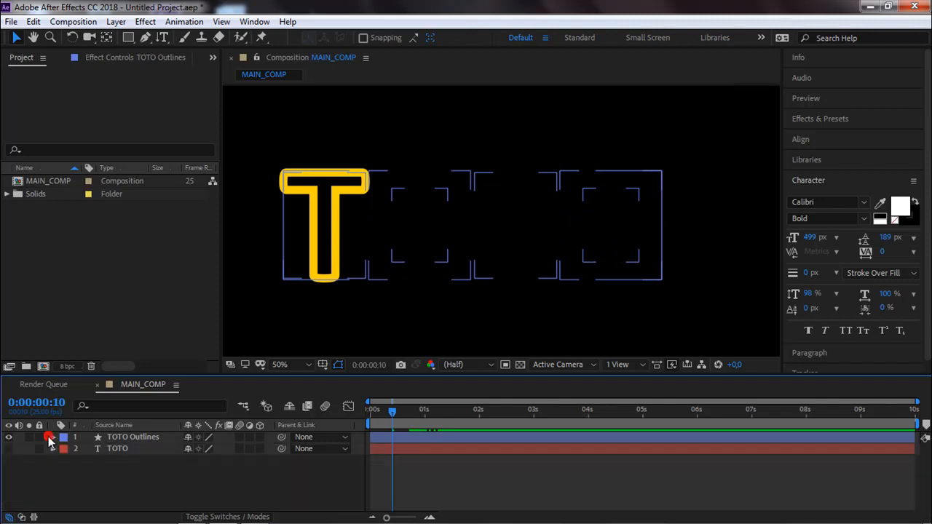
click(53, 437)
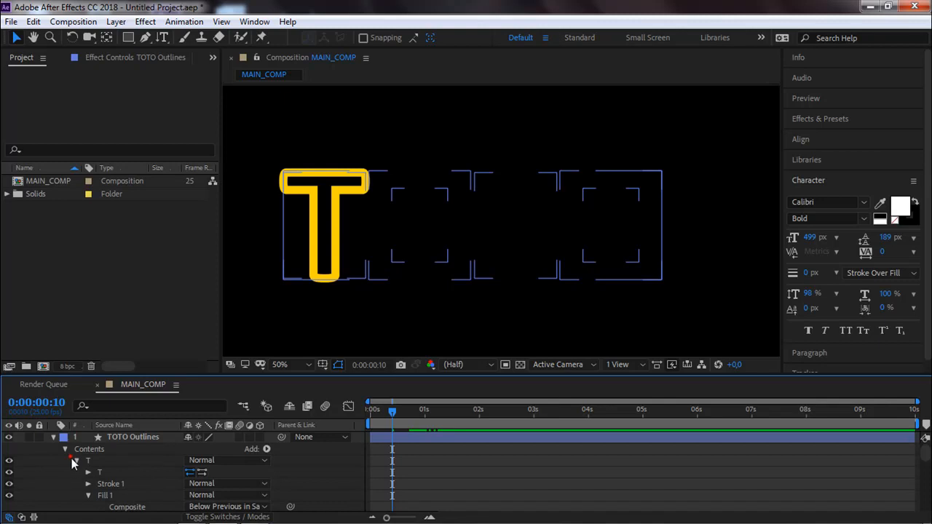
click(75, 460)
click(77, 471)
click(77, 482)
click(77, 495)
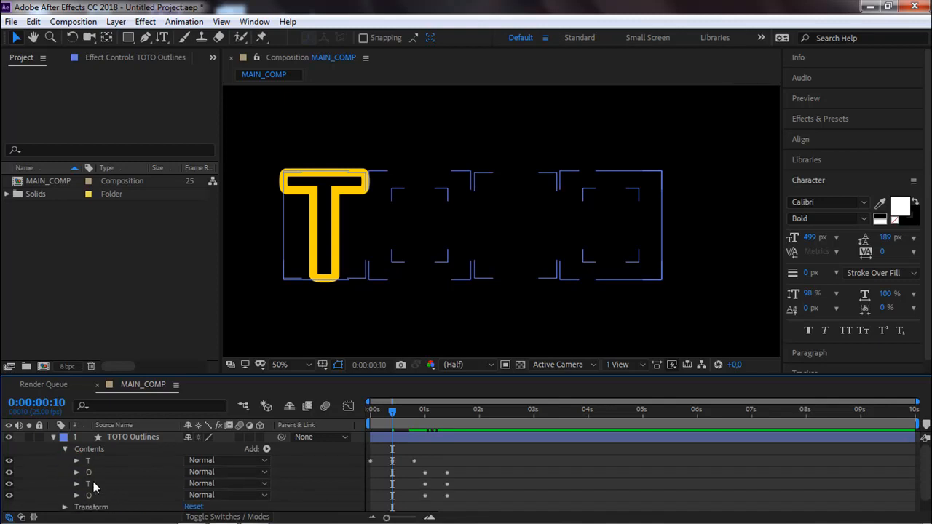
Paste the first T's fill Opacity keyframes onto the remaining O, T and O groups at 0:00:01:10.
click(89, 473)
shift+click(90, 484)
shift+click(90, 495)
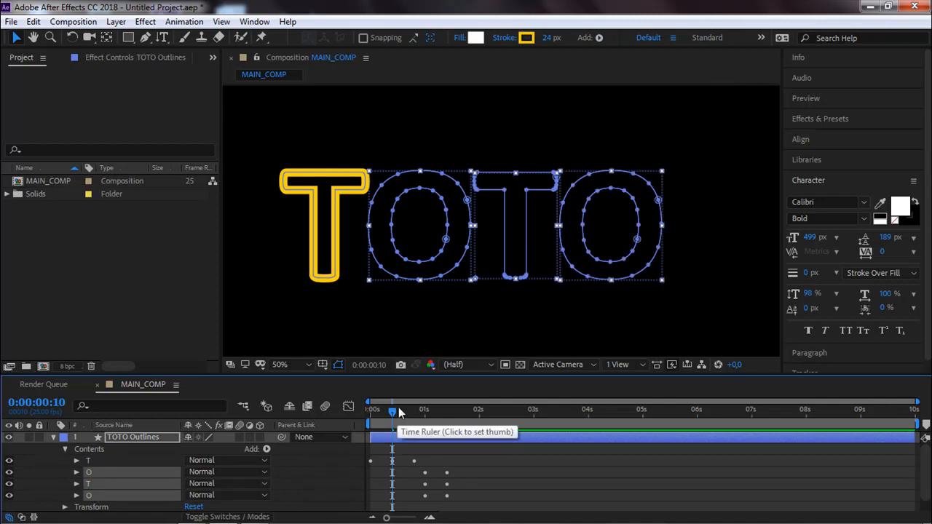
mouse_move(393, 412)
mouse_down()
mouse_move(451, 410)
mouse_move(447, 398)
mouse_up()
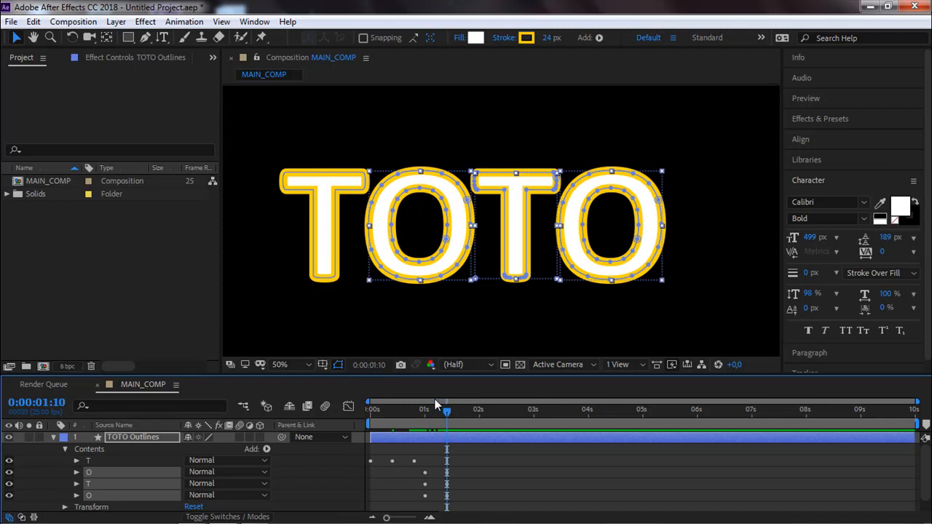
key(ctrl+v)
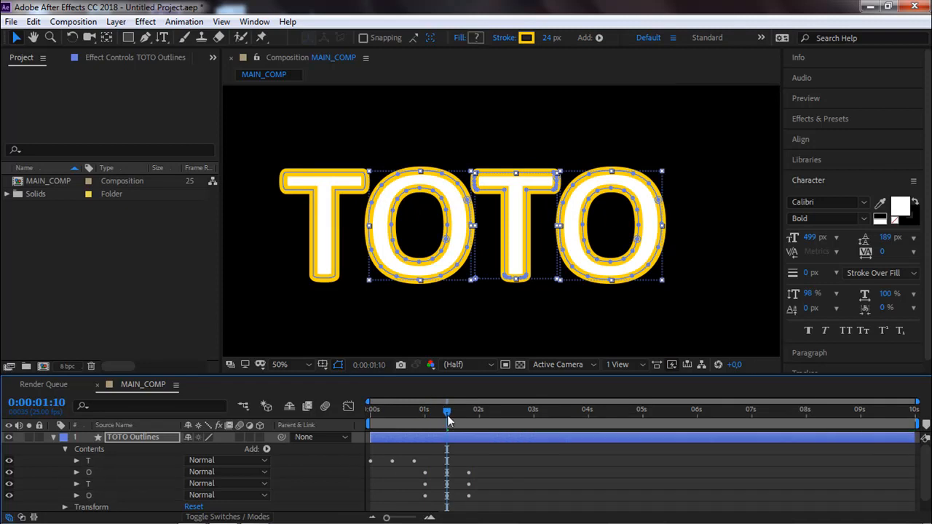
Reveal the keyframed properties of TOTO Outlines and scrub through the pasted Opacity keyframes up to 0:00:01:17.
mouse_move(448, 420)
mouse_down()
mouse_move(432, 421)
mouse_move(447, 415)
mouse_up()
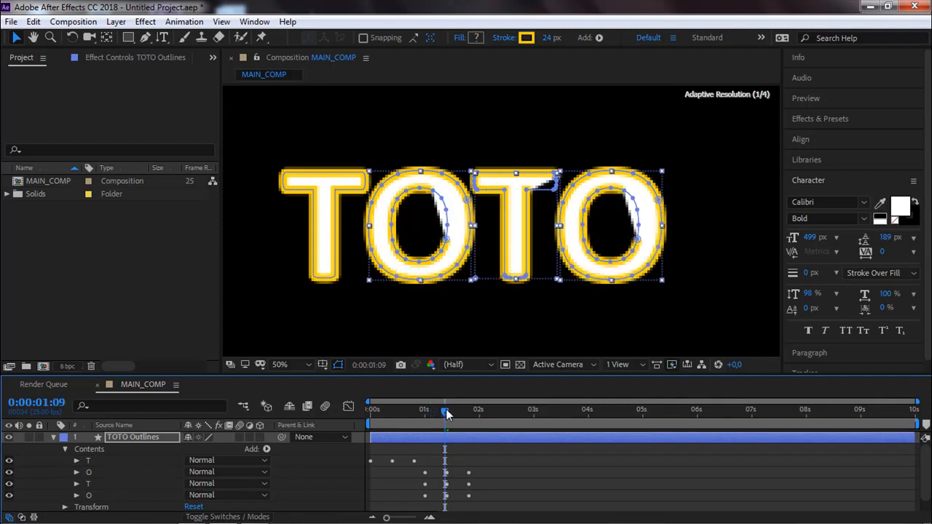
key(u)
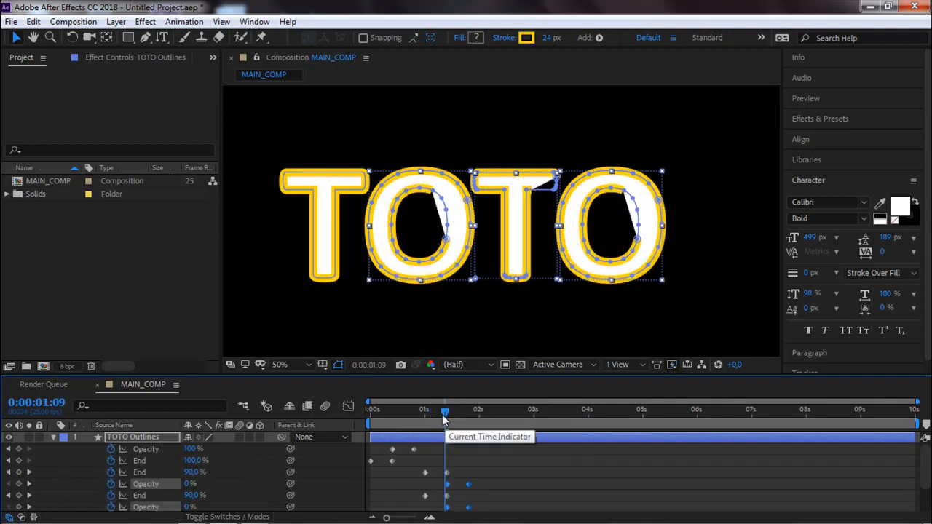
drag(451, 412, 464, 415)
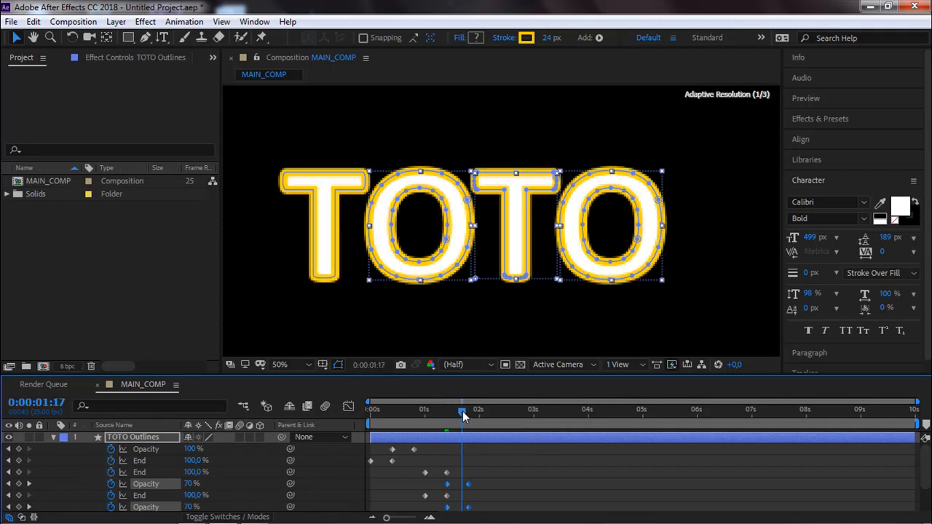
Expand the contents of TOTO Outlines and examine the fills and Trim Paths in the first T and first O groups.
click(55, 436)
click(55, 437)
scroll(95, 474, down, 5)
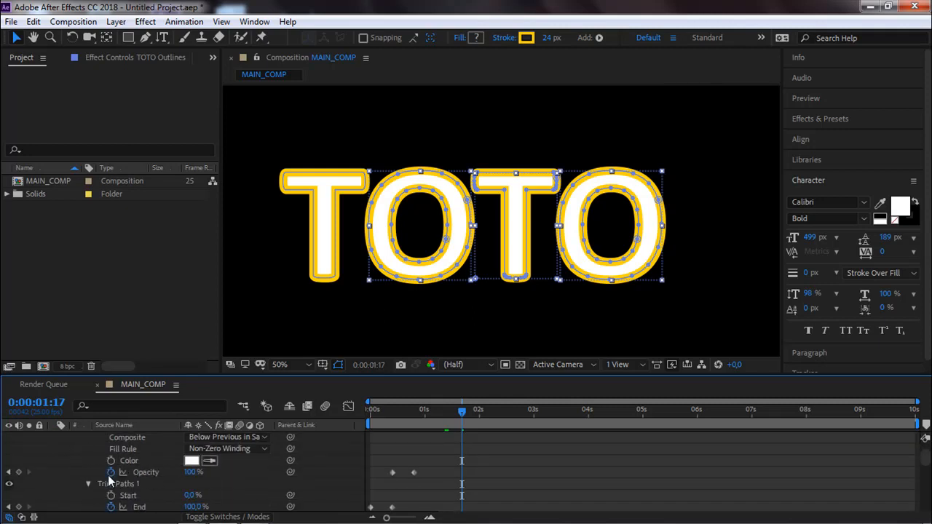
scroll(108, 475, up, 3)
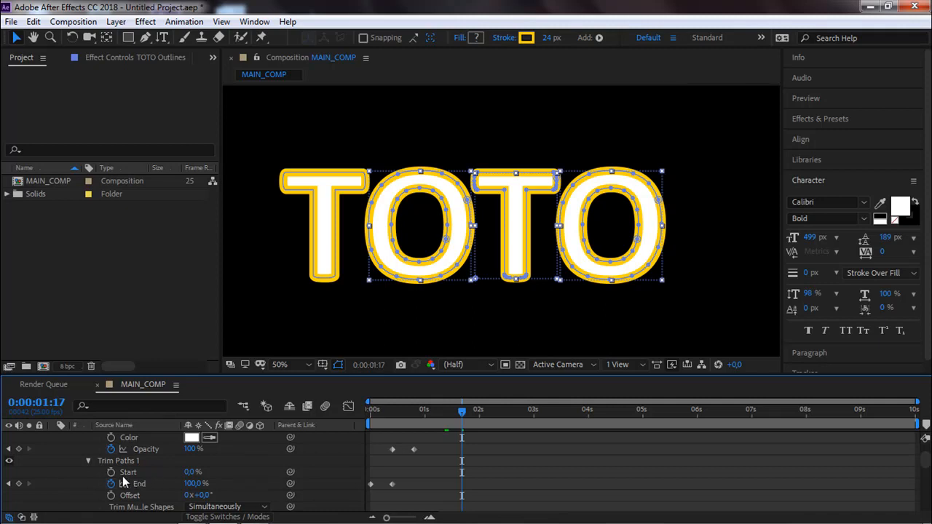
scroll(123, 475, up, 4)
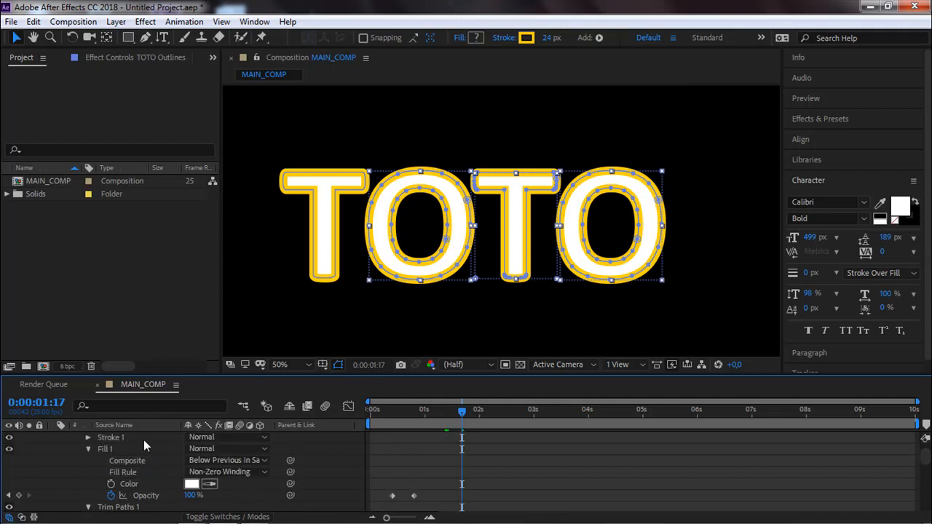
scroll(143, 441, up, 4)
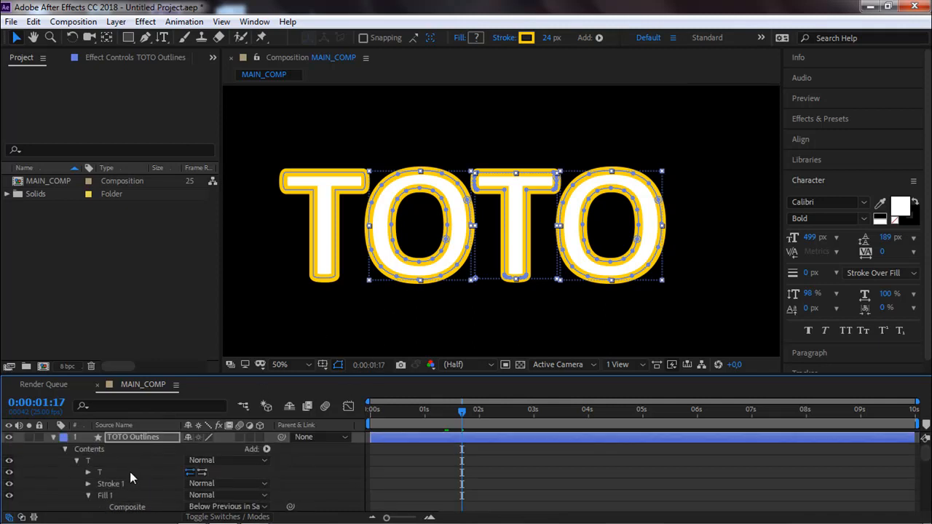
scroll(129, 472, down, 8)
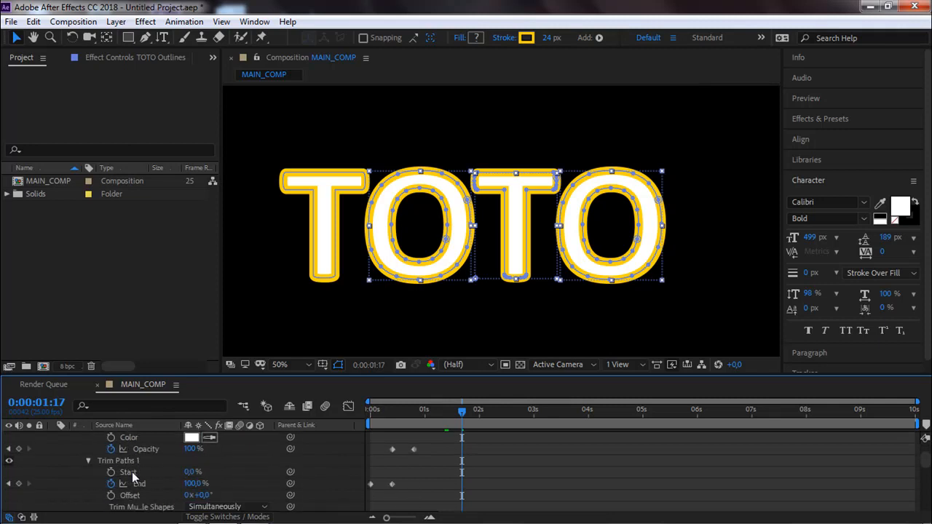
scroll(131, 472, down, 7)
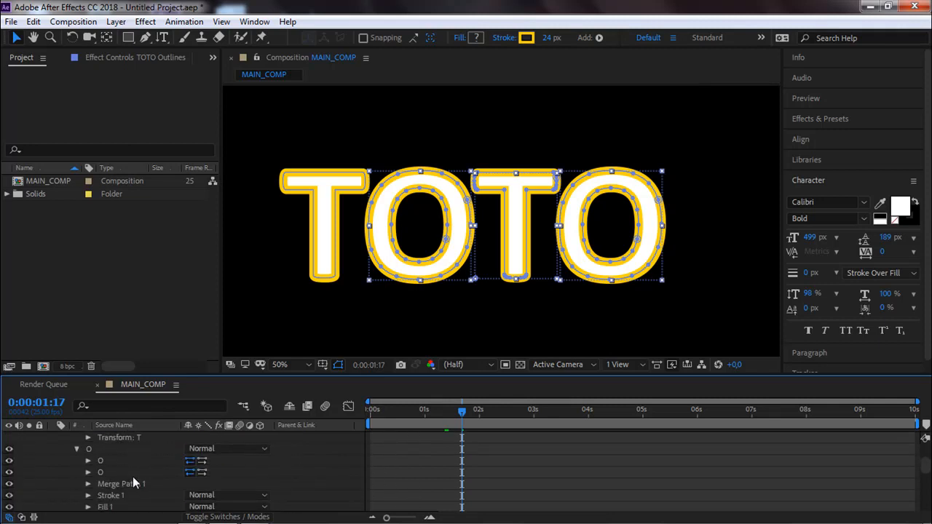
click(100, 473)
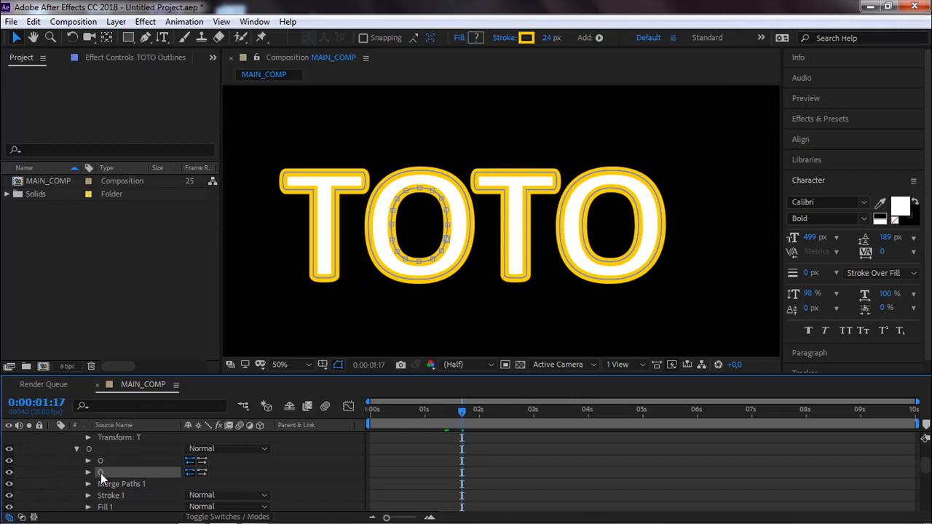
scroll(122, 474, down, 6)
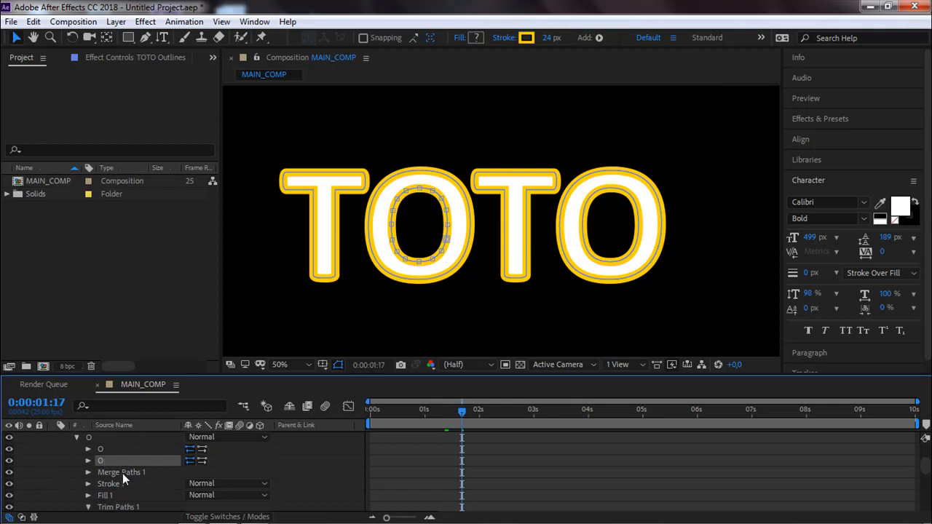
scroll(123, 478, down, 1)
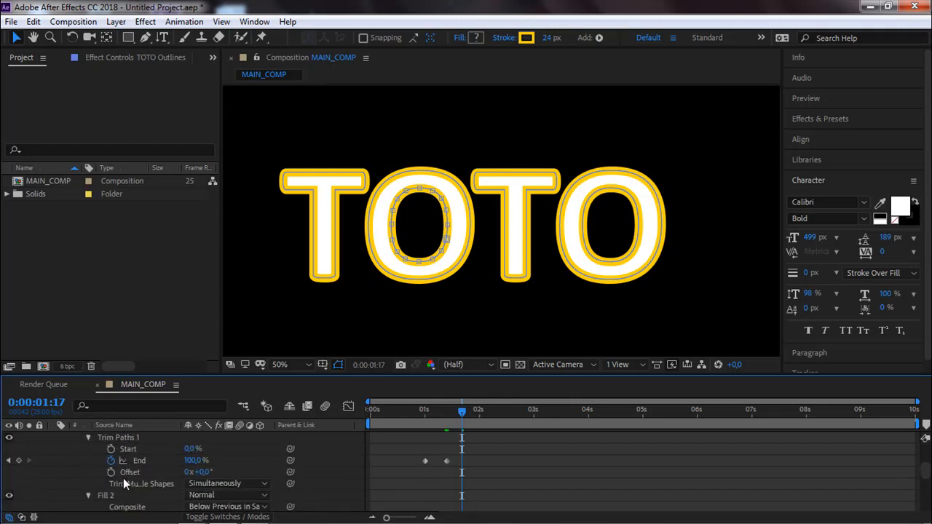
click(108, 495)
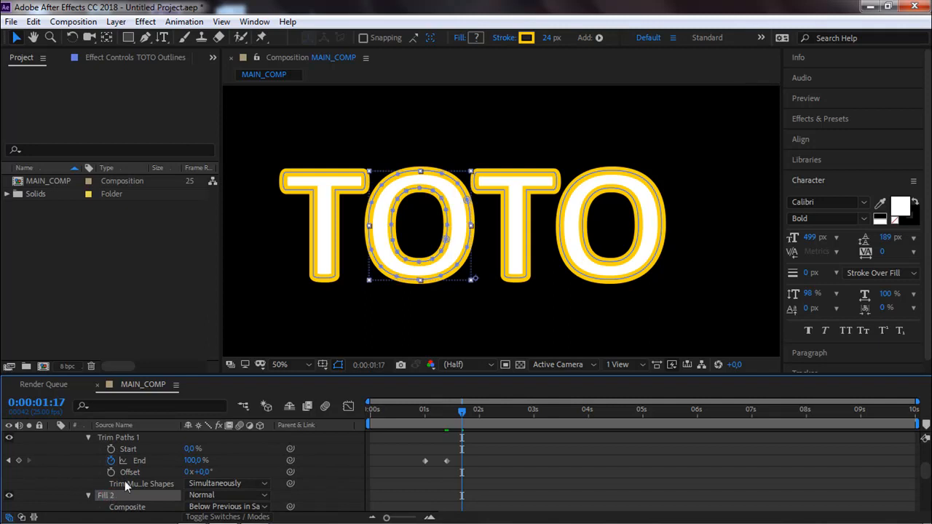
scroll(125, 483, up, 3)
click(112, 459)
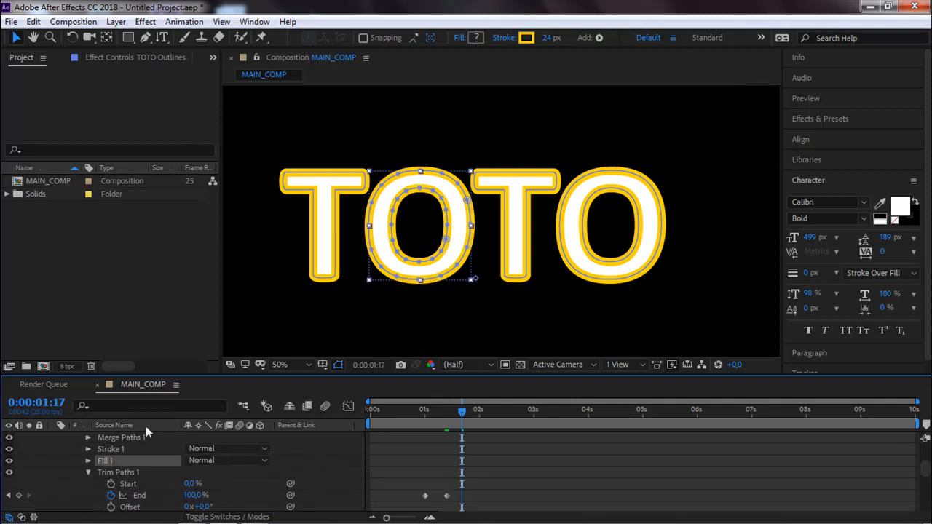
Filter the MAIN_COMP timeline properties by the term "fill".
click(139, 405)
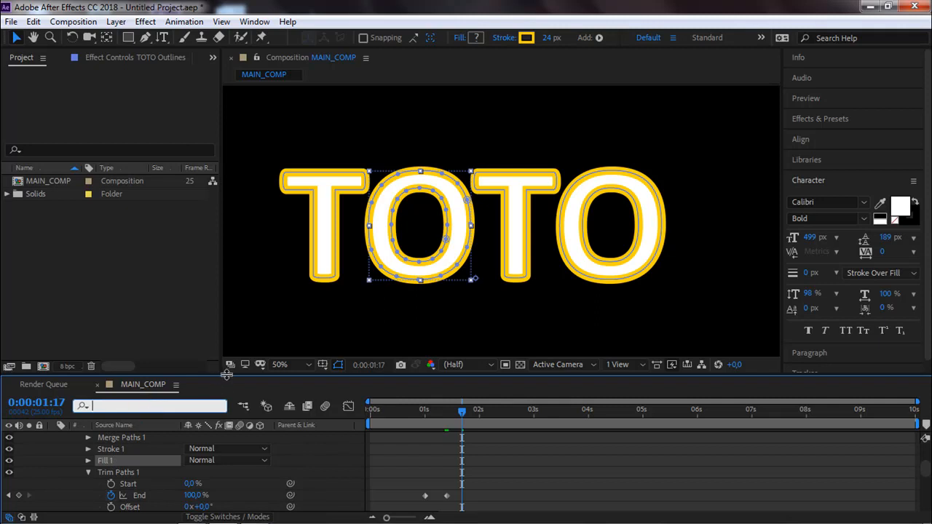
text(fill)
key(BackSpace)
key(BackSpace)
key(BackSpace)
key(BackSpace)
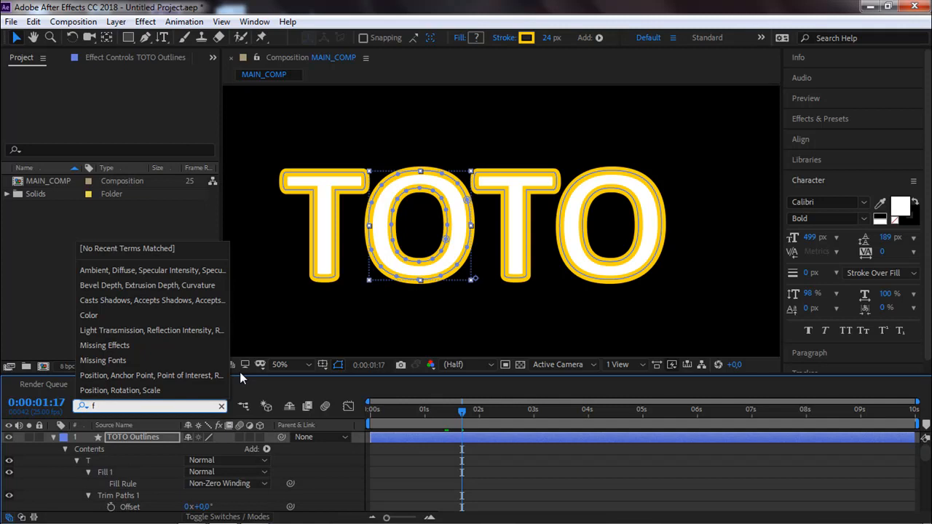
text(ill)
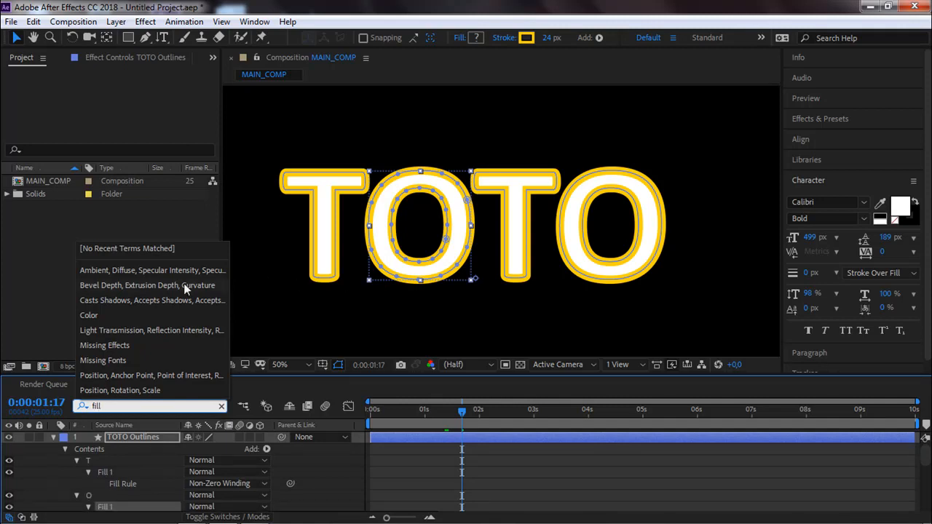
key(Return)
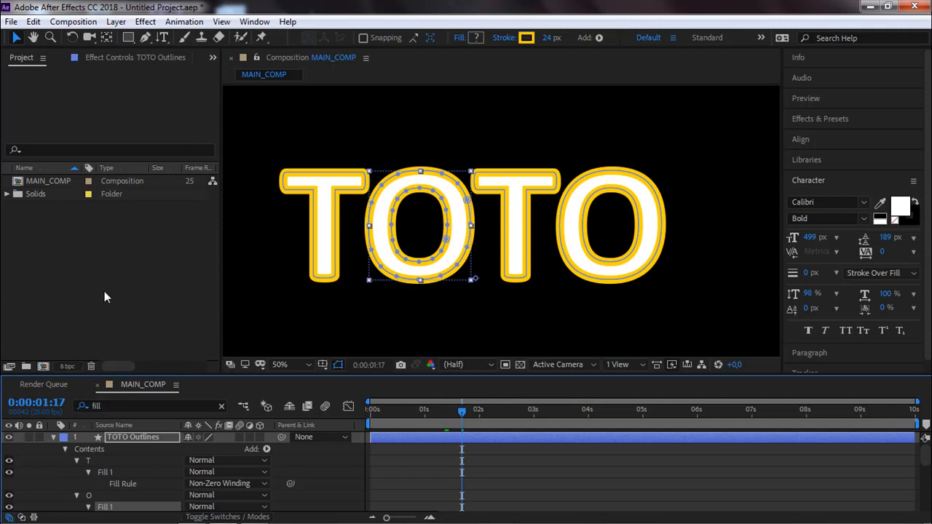
Select Fill 1 in all four letter groups of TOTO Outlines together.
click(108, 473)
ctrl+click(106, 505)
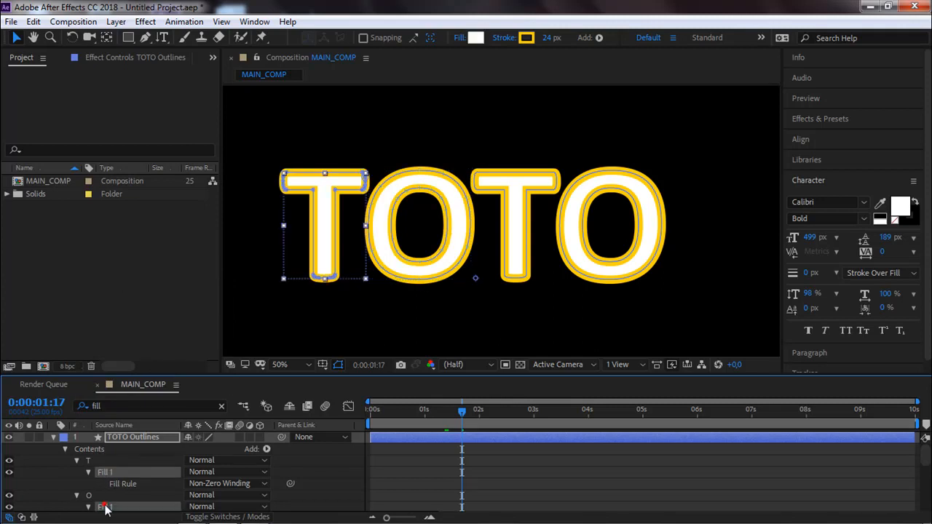
scroll(114, 507, down, 1)
scroll(116, 505, down, 1)
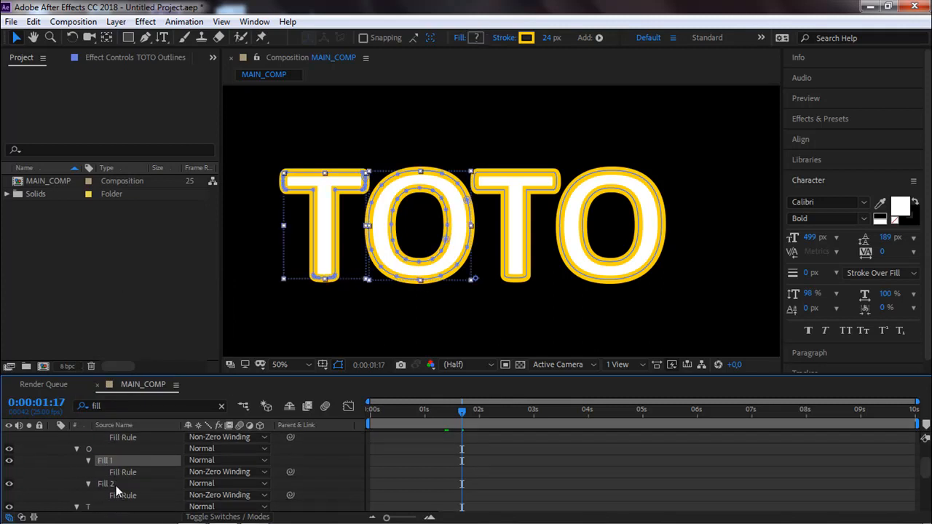
scroll(114, 484, down, 1)
ctrl+click(114, 485)
scroll(117, 486, down, 2)
ctrl+click(115, 485)
scroll(117, 485, down, 1)
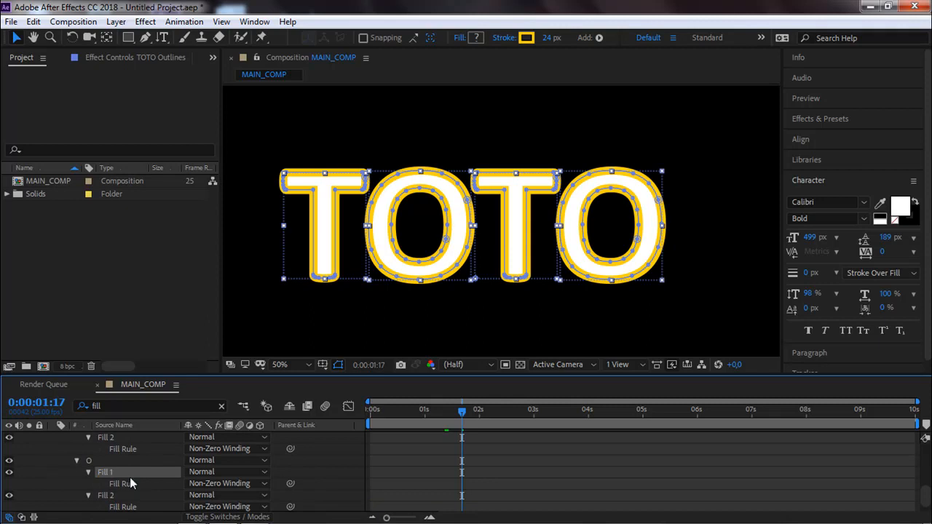
Try deleting Fill 1 from all four letters and scrub to 0:00:03:00 to check the fills.
key(Delete)
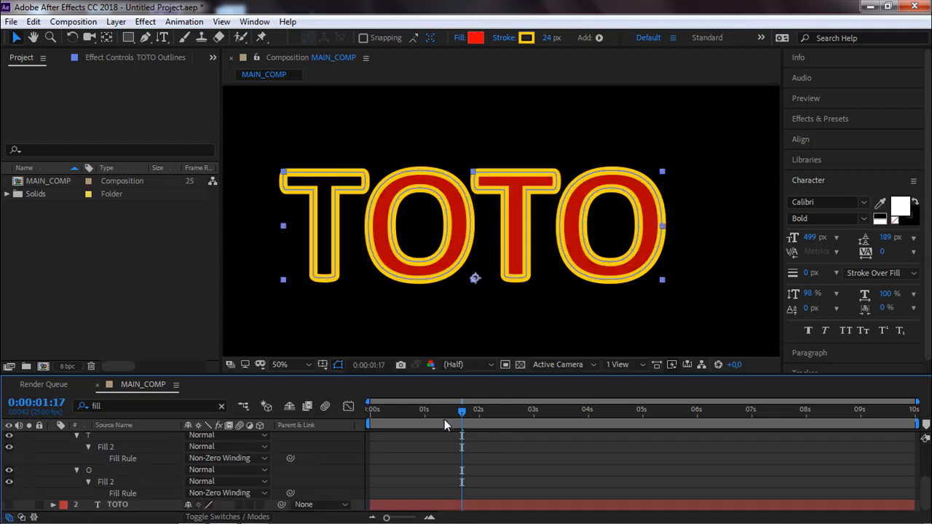
mouse_move(434, 413)
mouse_down()
mouse_move(392, 414)
mouse_move(544, 393)
mouse_move(533, 405)
mouse_up()
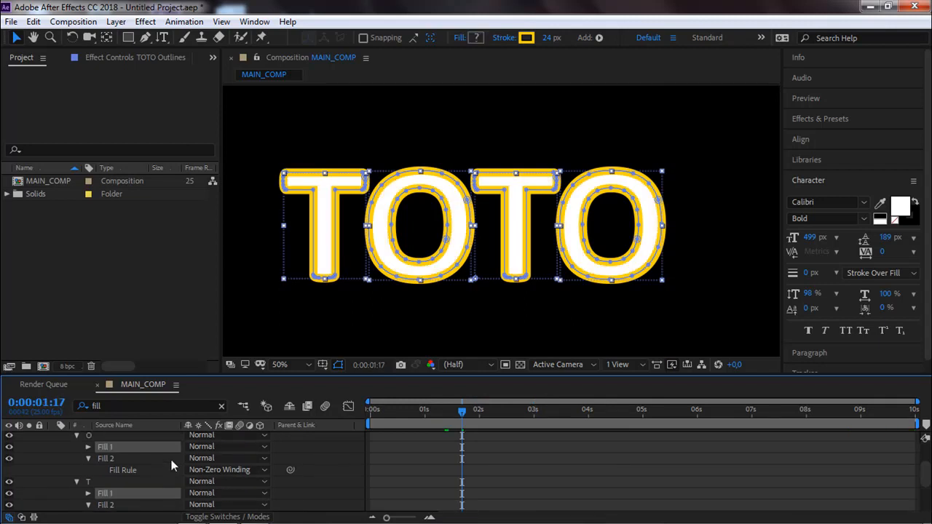
scroll(160, 461, up, 3)
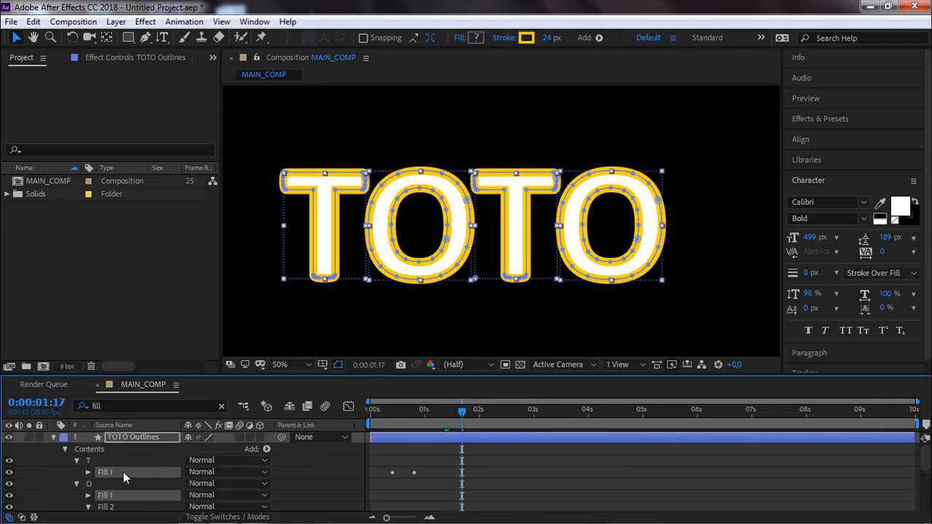
Exclude the first T's Fill 1 from the selection and delete Fill 1 from the remaining O, T and O groups.
ctrl+click(123, 472)
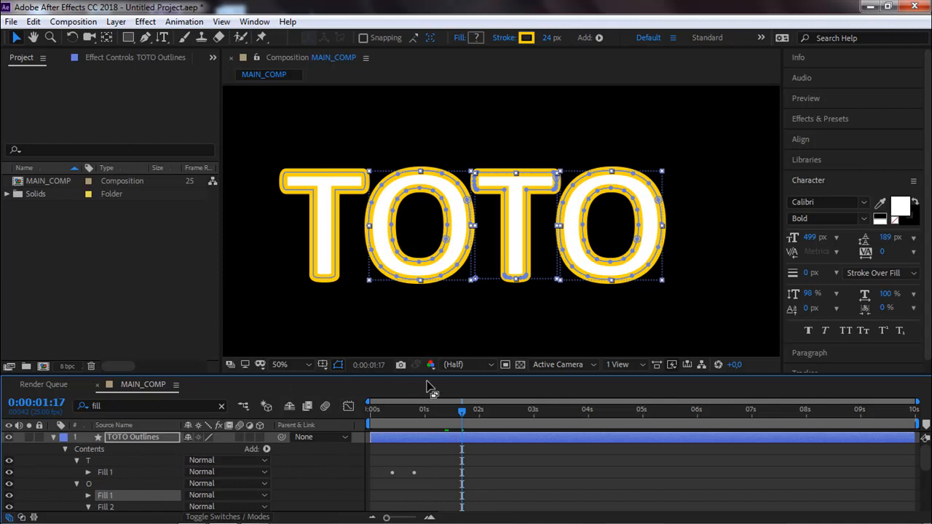
key(Delete)
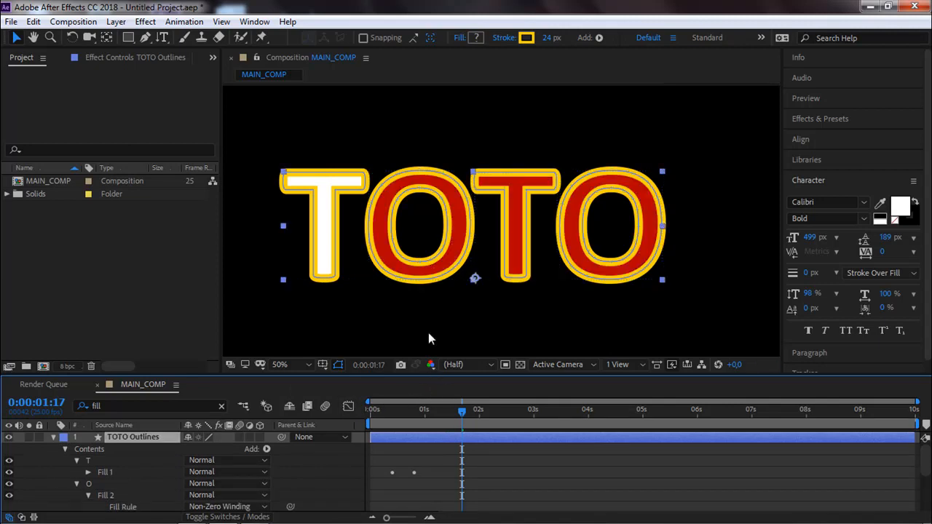
Set the first O's Fill 2 color to white (FFFFFF).
click(99, 496)
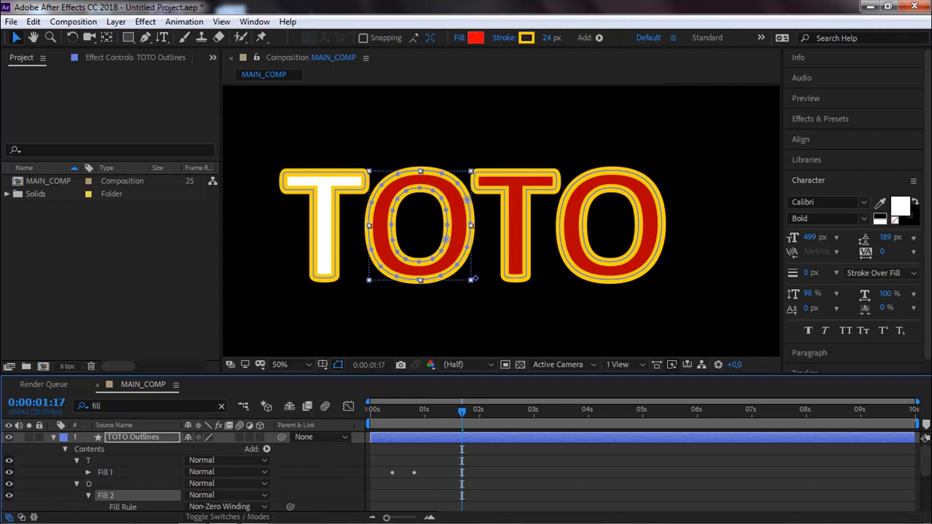
click(472, 41)
drag(283, 279, 206, 229)
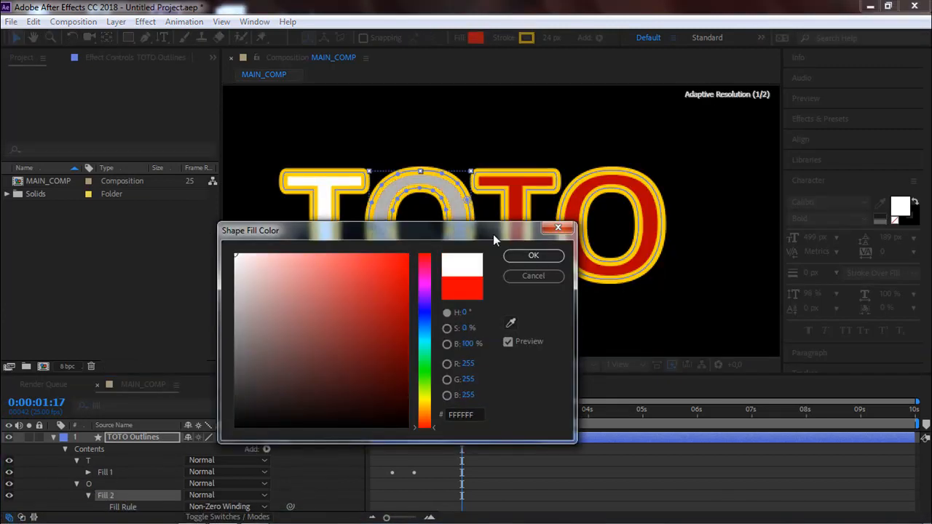
click(533, 255)
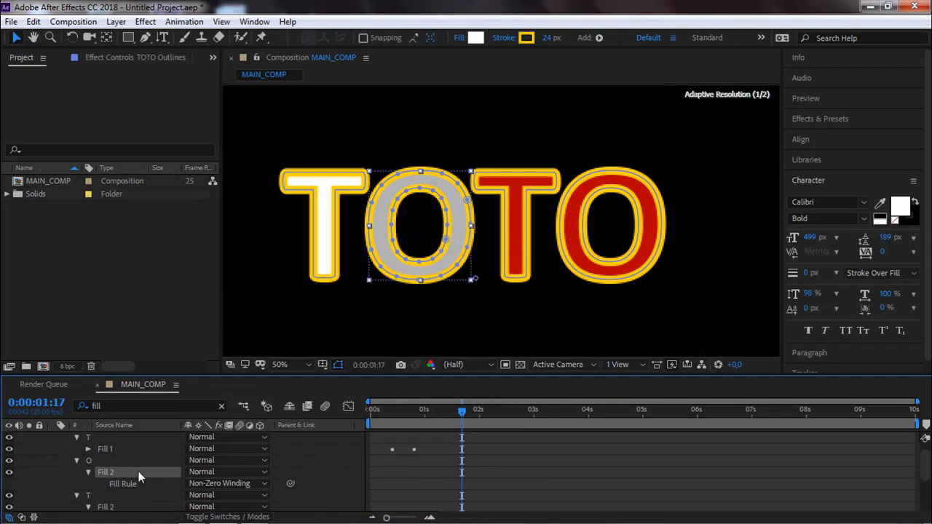
Set the second T's Fill 2 color to white (FFFFFF).
scroll(138, 471, down, 3)
click(116, 481)
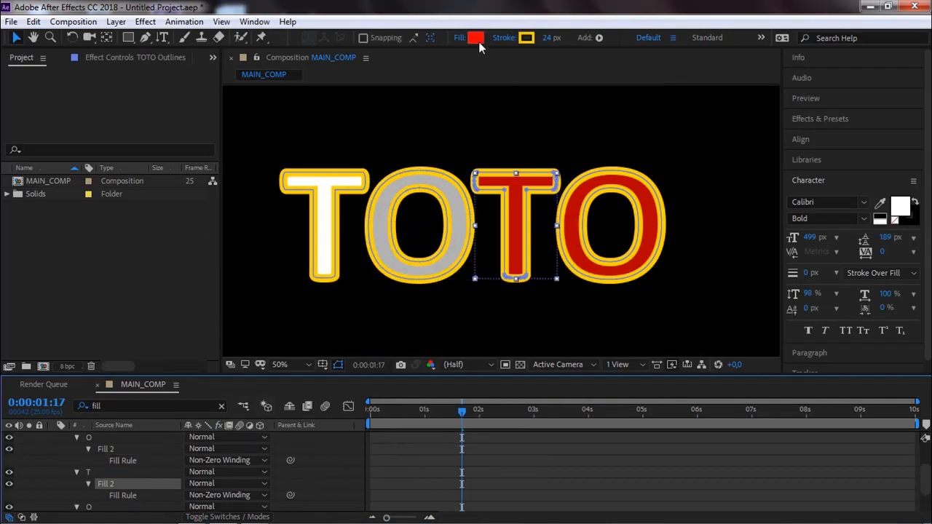
click(476, 40)
drag(301, 284, 231, 250)
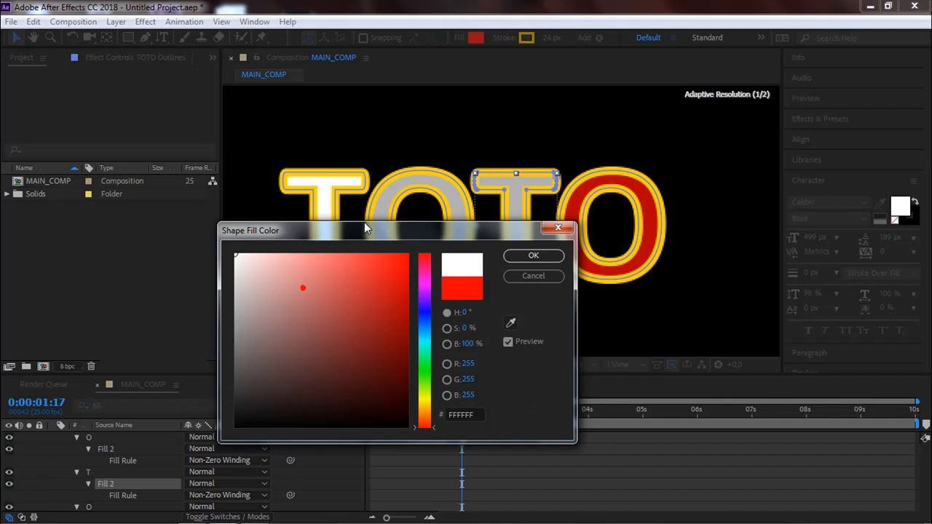
click(524, 256)
Set the last O's Fill 2 color to white (FFFFFF).
scroll(142, 443, down, 2)
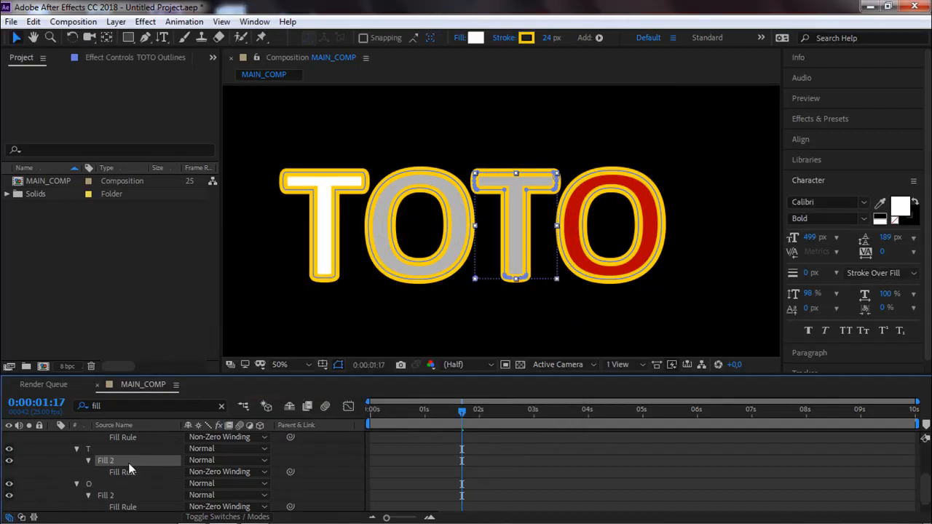
scroll(131, 466, down, 1)
click(109, 483)
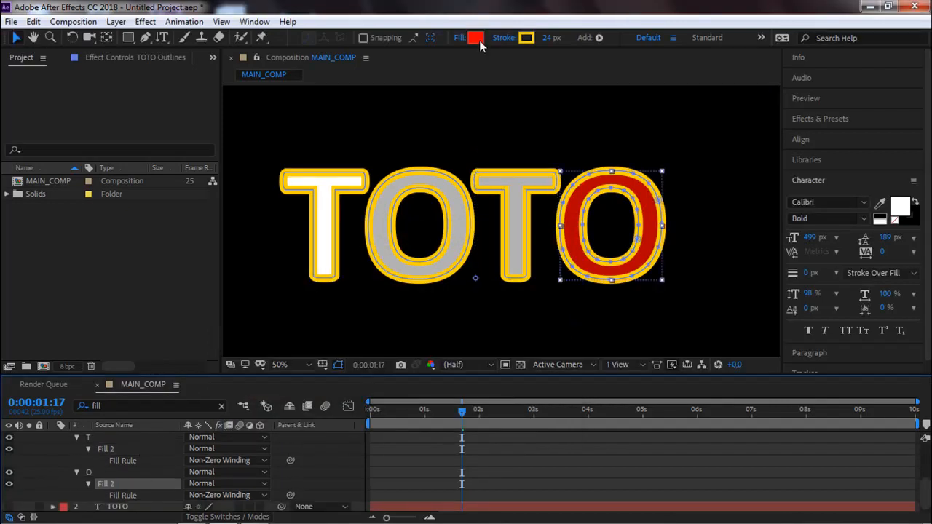
click(479, 41)
text(ffffff)
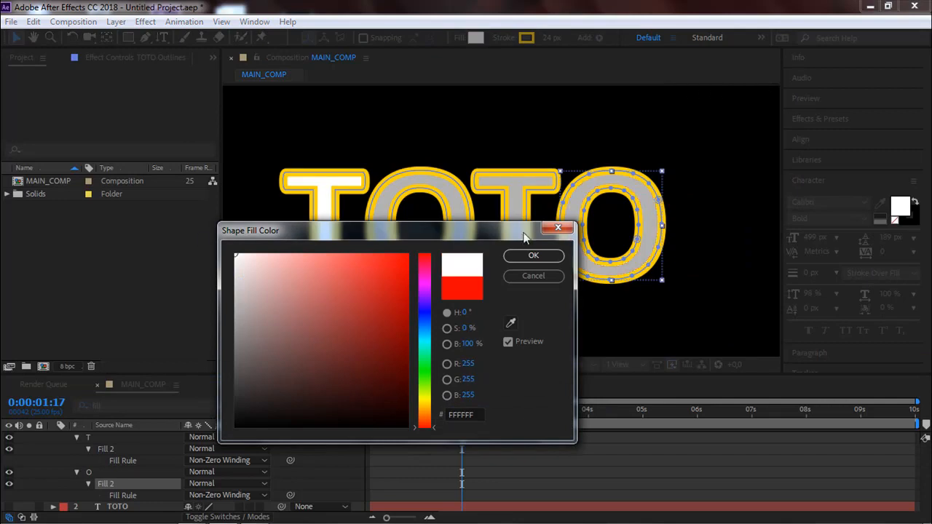
click(530, 255)
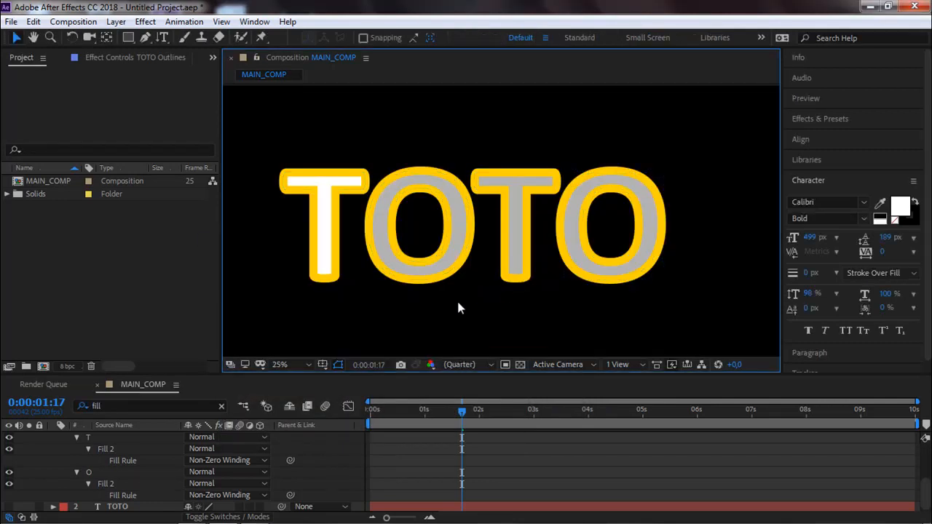
Preview the TOTO animation and move the current time to 0:00:01:11.
key(space)
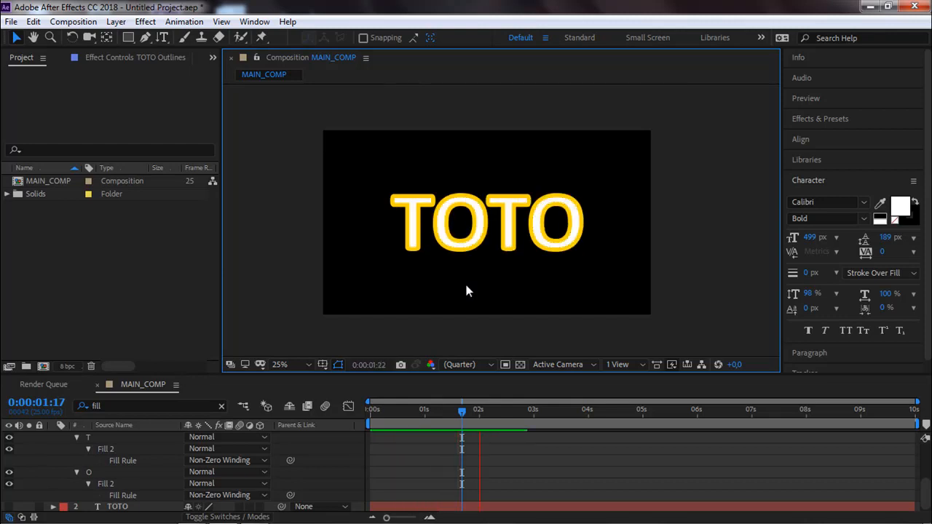
key(space)
click(475, 282)
click(449, 410)
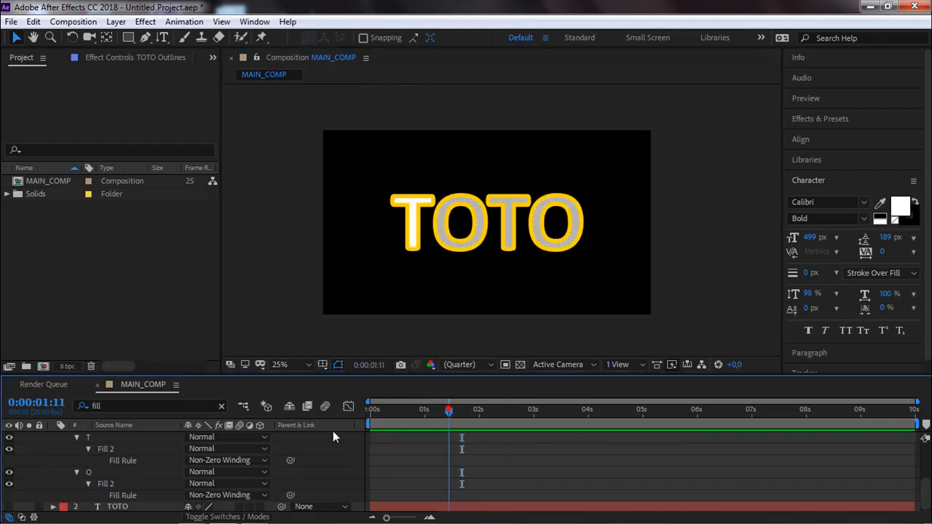
Show only the keyframed properties of the TOTO Outlines layer.
scroll(119, 478, up, 5)
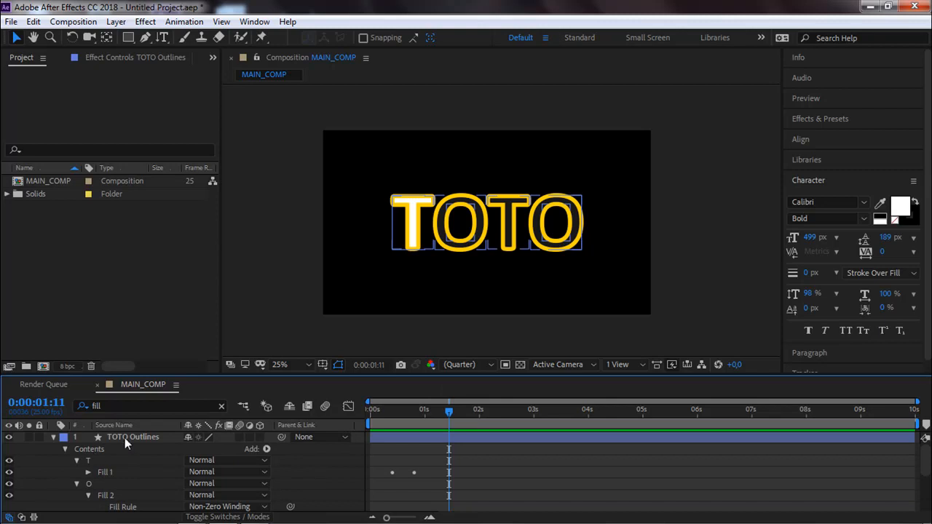
click(122, 437)
click(53, 437)
click(54, 438)
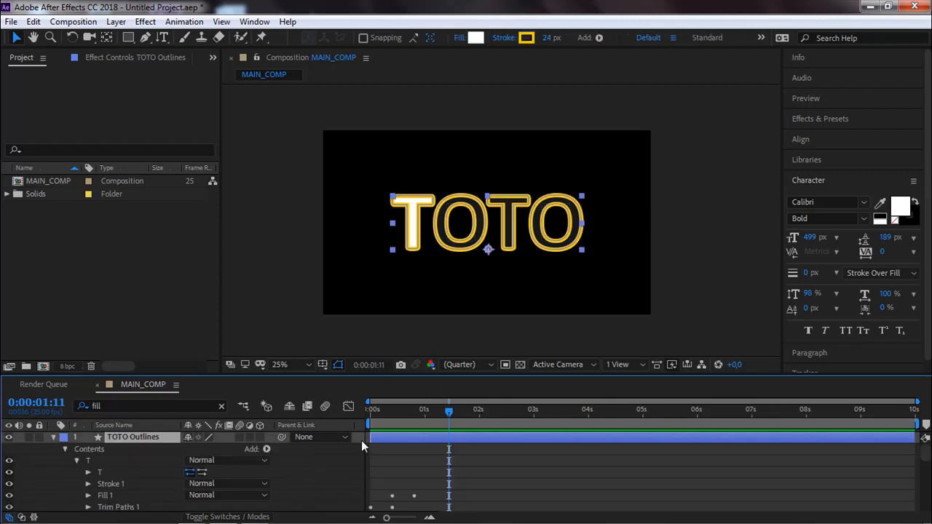
key(u)
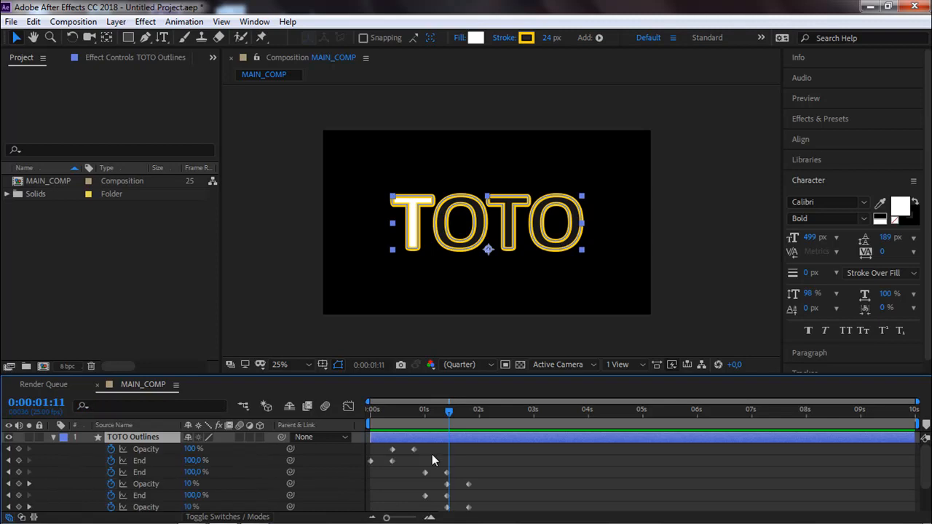
Delay the End and Opacity keyframes of the second T and last O to start where the first O's Opacity keyframes end.
scroll(419, 476, down, 1)
drag(417, 467, 487, 516)
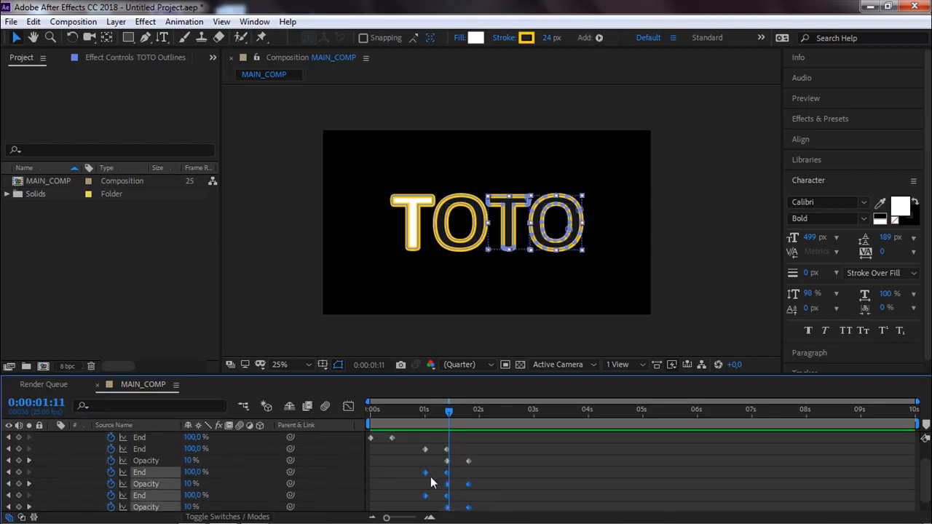
drag(427, 471, 471, 481)
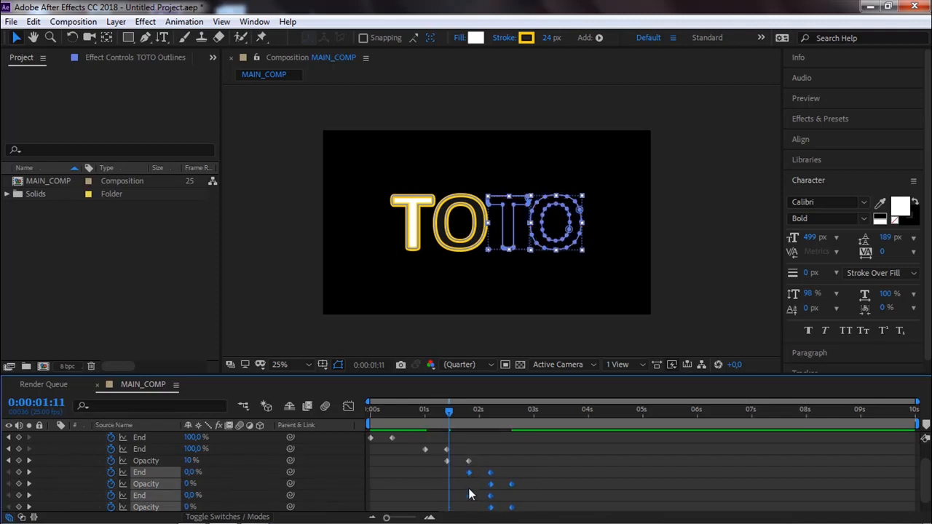
Delay the last O's End and Opacity keyframes to start where the second T's Opacity keyframes end, and preview the staggered animation.
scroll(471, 482, down, 1)
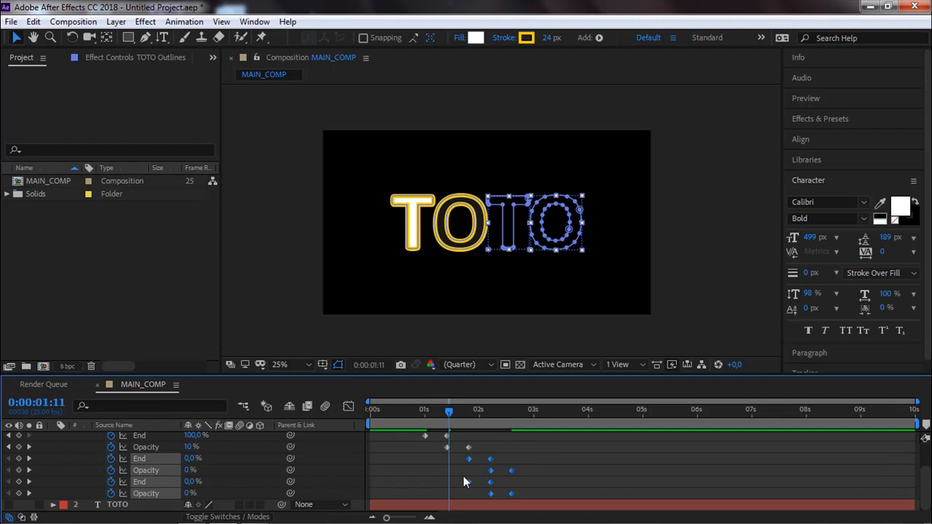
drag(463, 474, 523, 503)
drag(470, 482, 509, 485)
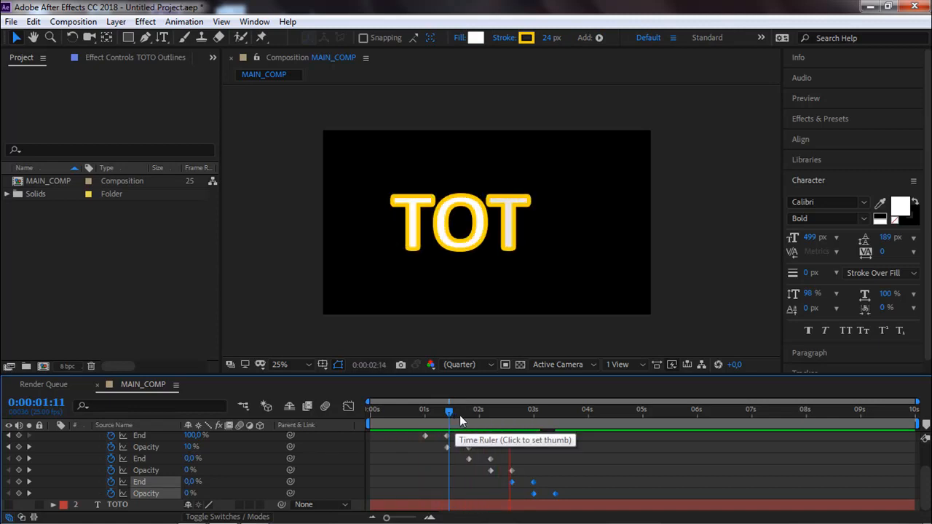
click(568, 351)
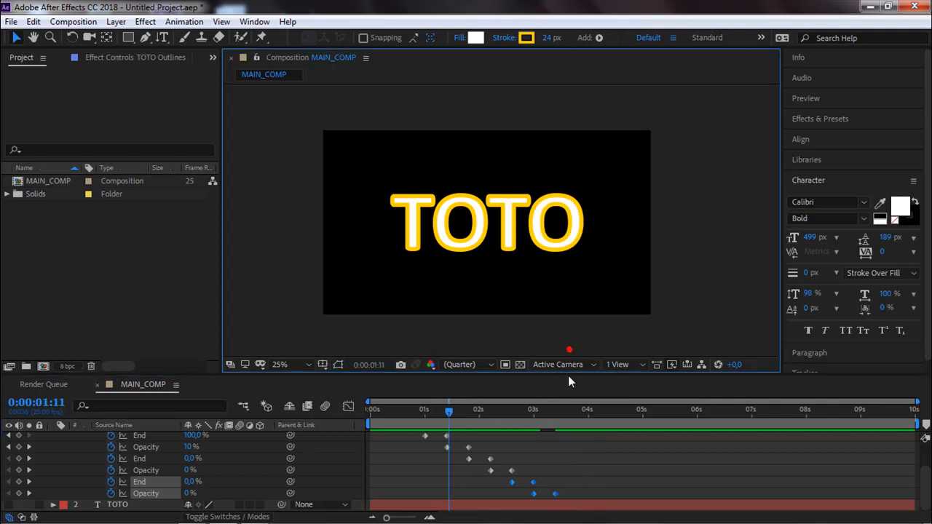
click(573, 444)
click(574, 502)
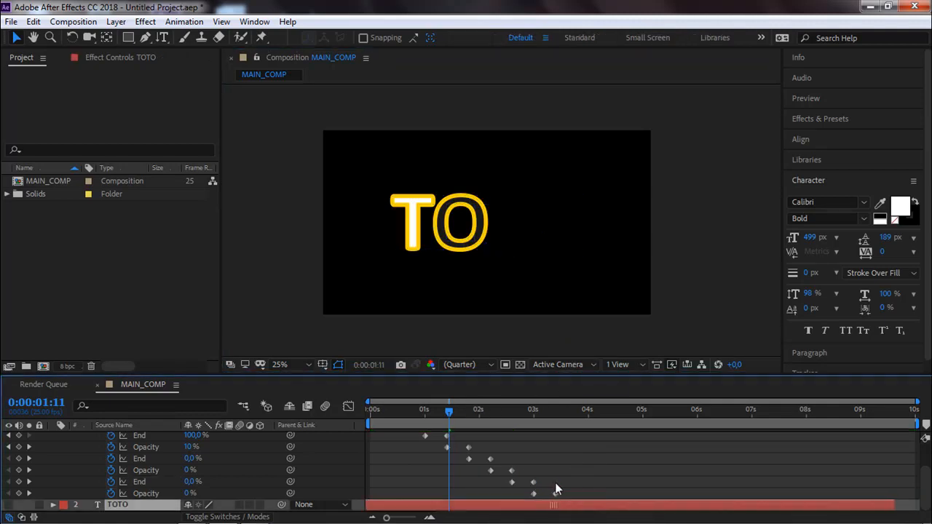
right_click(553, 482)
click(33, 21)
click(45, 33)
Select all TOTO Outlines keyframes and compress their timing proportionally so the last one falls at about 0:00:01:18.
drag(572, 495, 337, 401)
scroll(509, 465, down, 1)
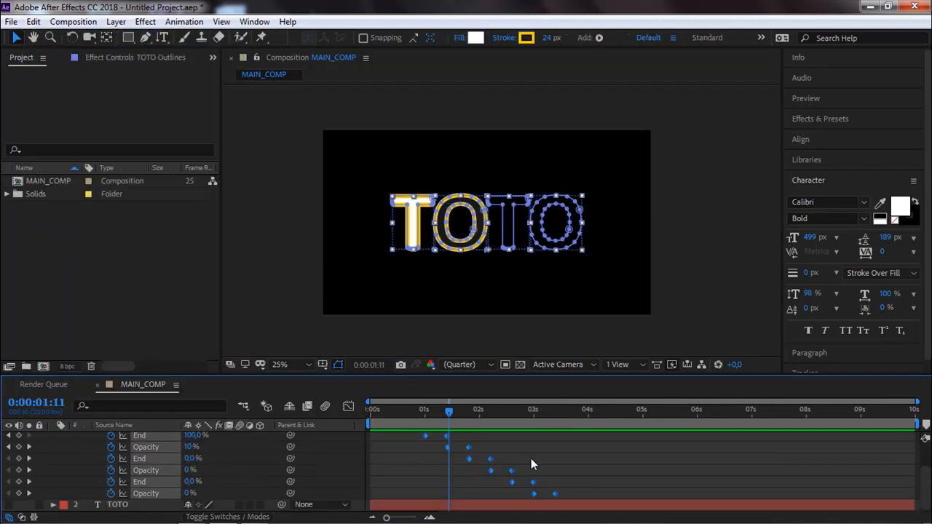
drag(557, 496, 462, 486)
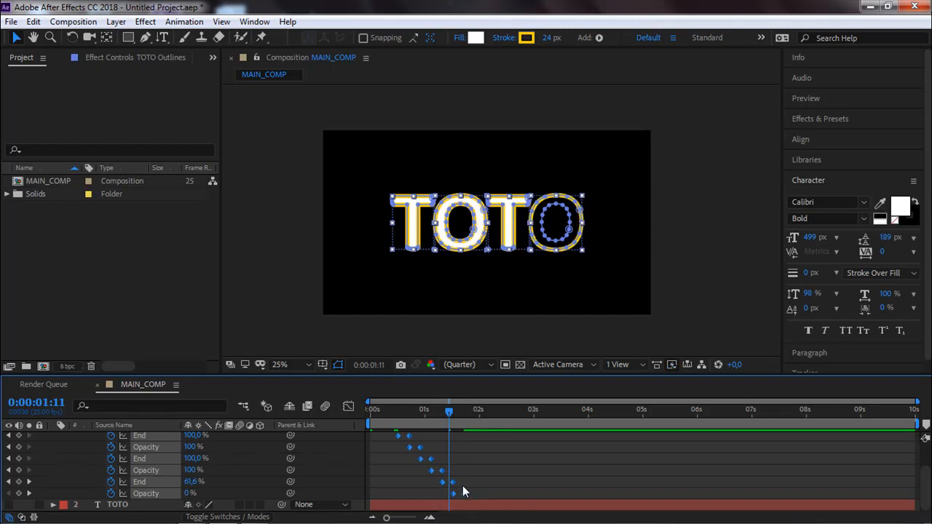
Preview the faster letter-by-letter animation and scrub to 0:00:02:04 to check the finished text.
key(space)
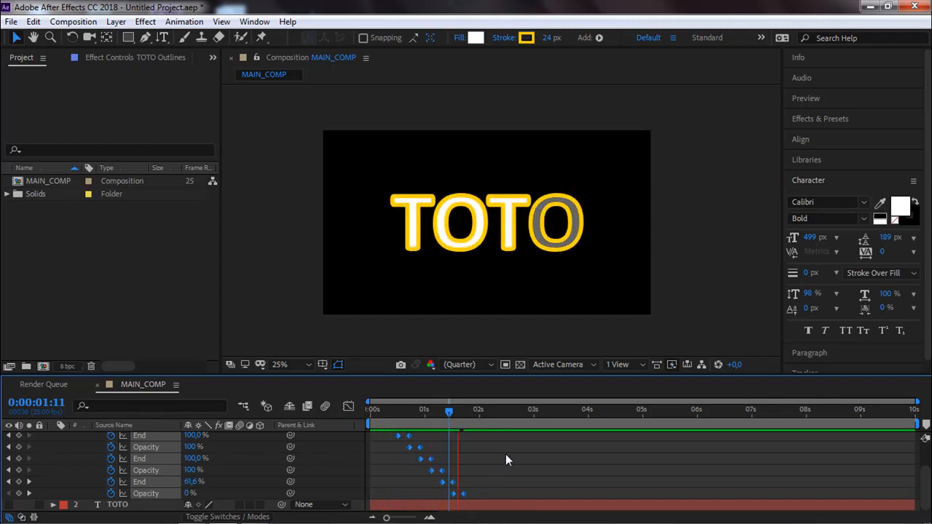
click(480, 341)
drag(445, 412, 487, 418)
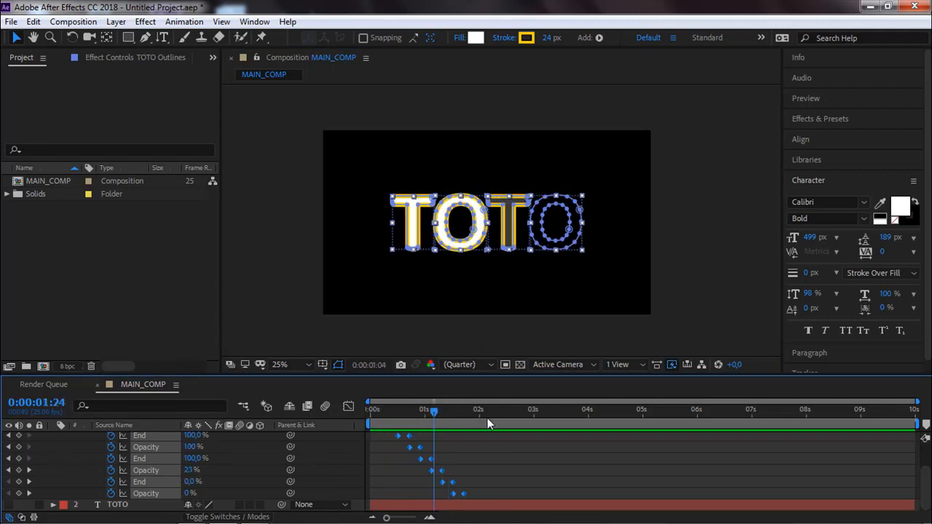
click(488, 351)
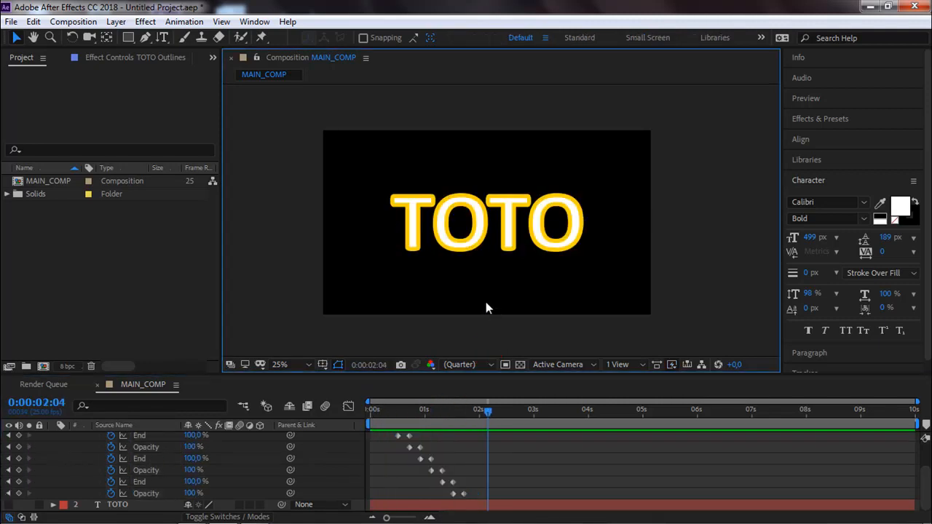